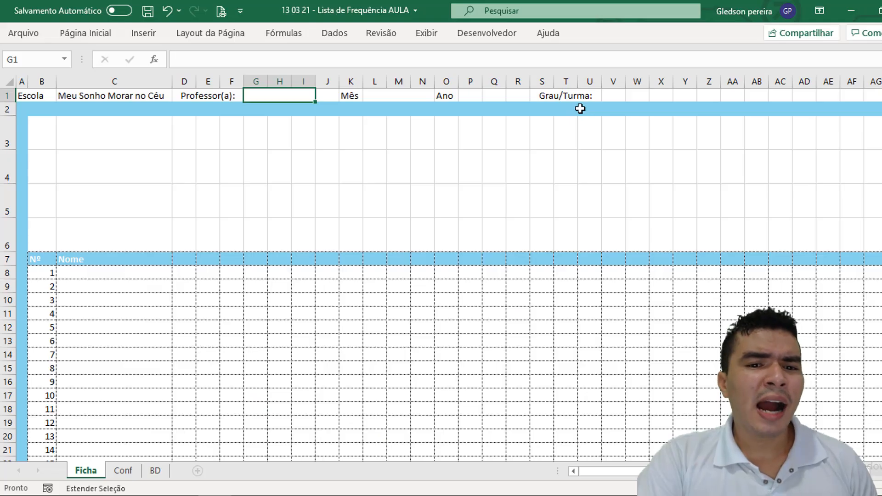
Step: Examine the supporting lists on the Conf sheet: months, years, P/F marks, teachers, grades and students
{"action": "left_click", "coordinate": [123, 470]}
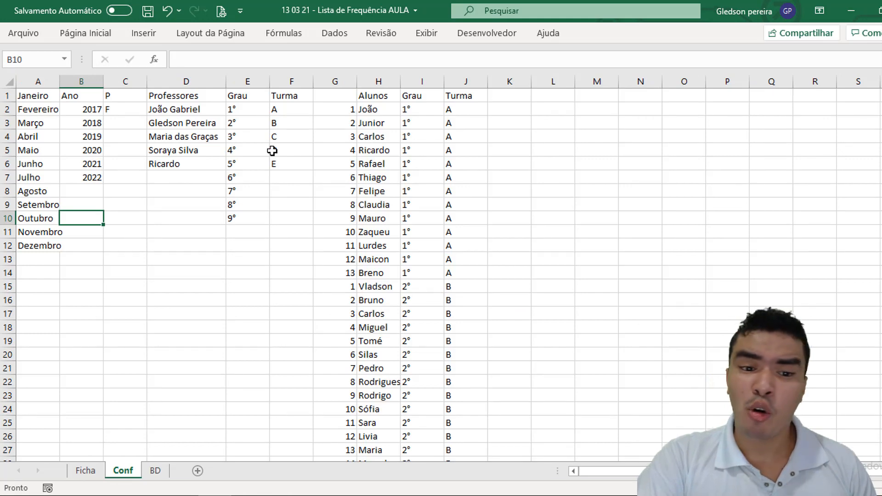
{"action": "left_click", "coordinate": [44, 82]}
{"action": "left_click", "coordinate": [82, 84]}
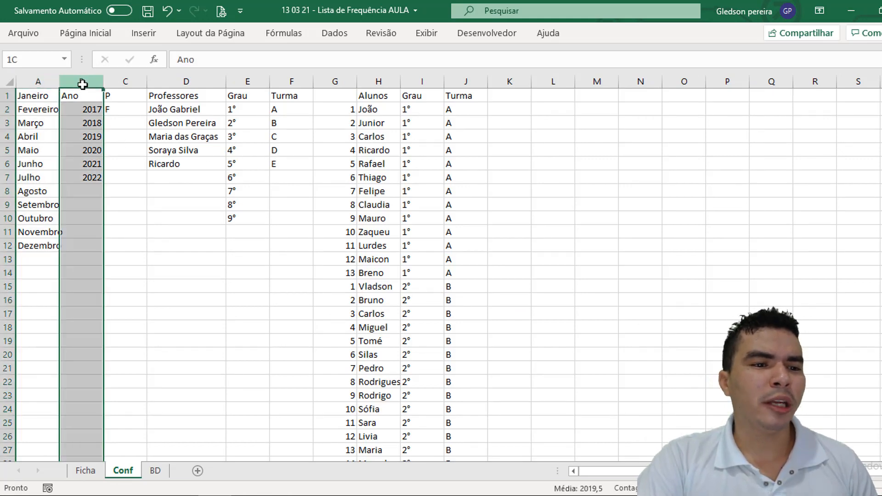
{"action": "left_click", "coordinate": [124, 82]}
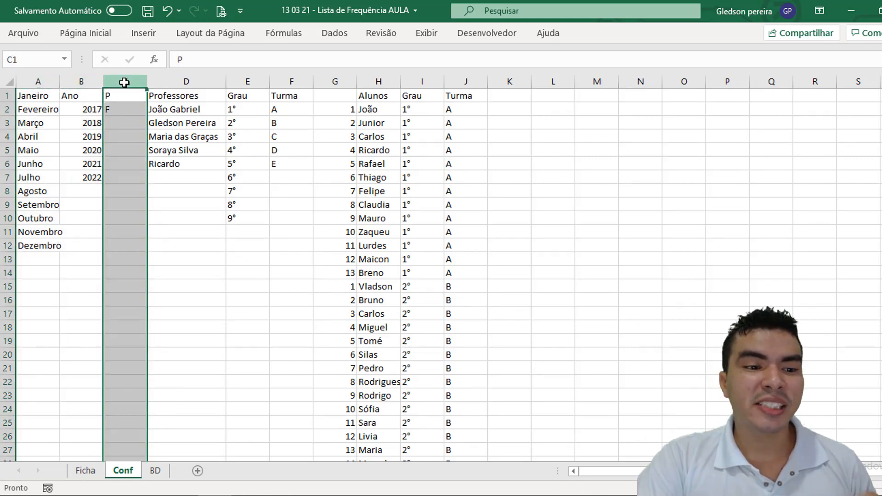
{"action": "left_click", "coordinate": [156, 82]}
{"action": "left_click", "coordinate": [248, 83]}
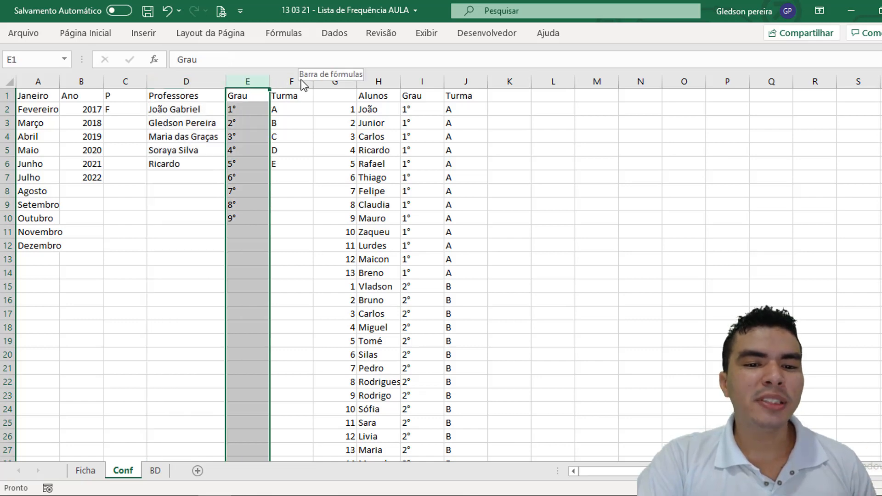
{"action": "left_click", "coordinate": [379, 82]}
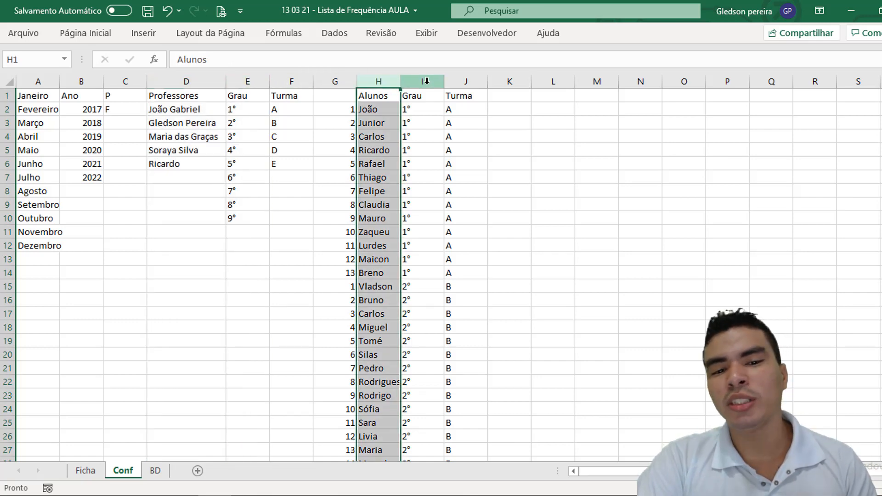
Step: Review the empty Professor(a) and Mês header fields on the Ficha sheet
{"action": "left_click", "coordinate": [92, 472]}
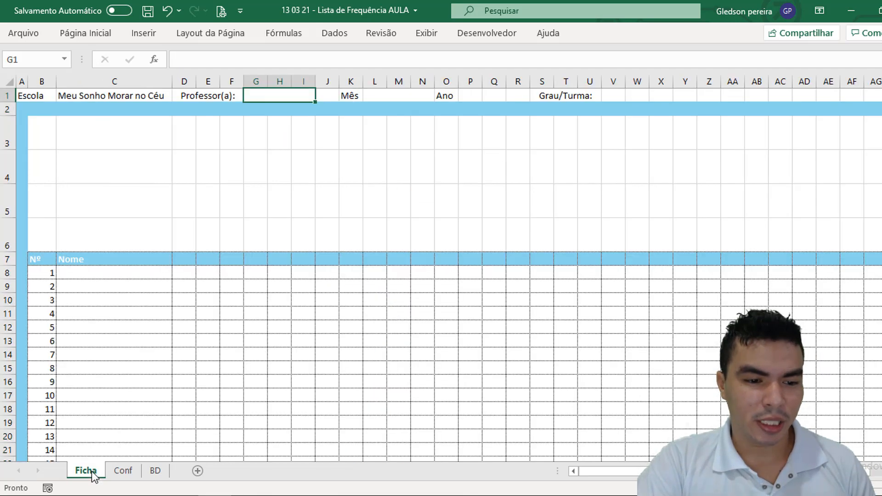
{"action": "left_click", "coordinate": [203, 330]}
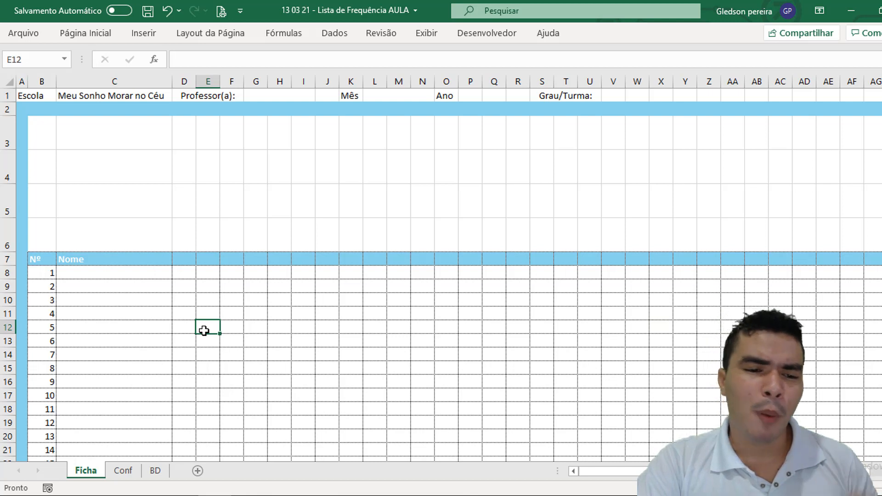
{"action": "left_click", "coordinate": [304, 92]}
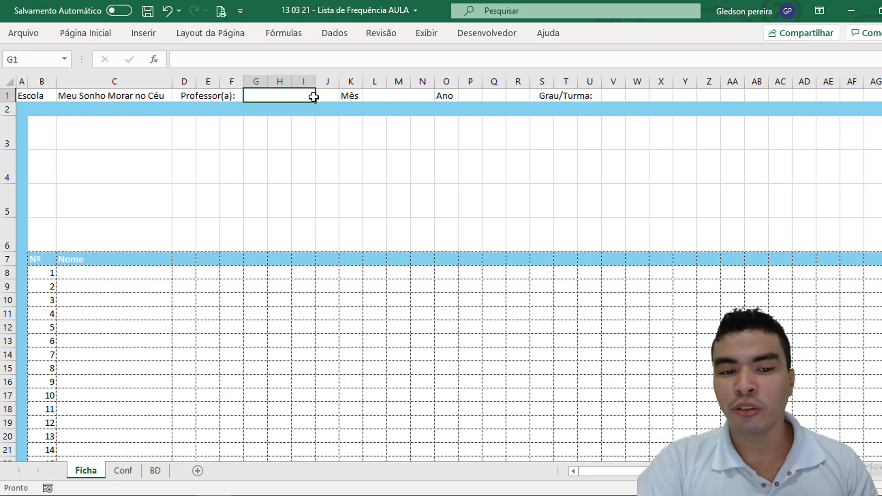
{"action": "left_click", "coordinate": [384, 104]}
{"action": "left_click", "coordinate": [384, 92]}
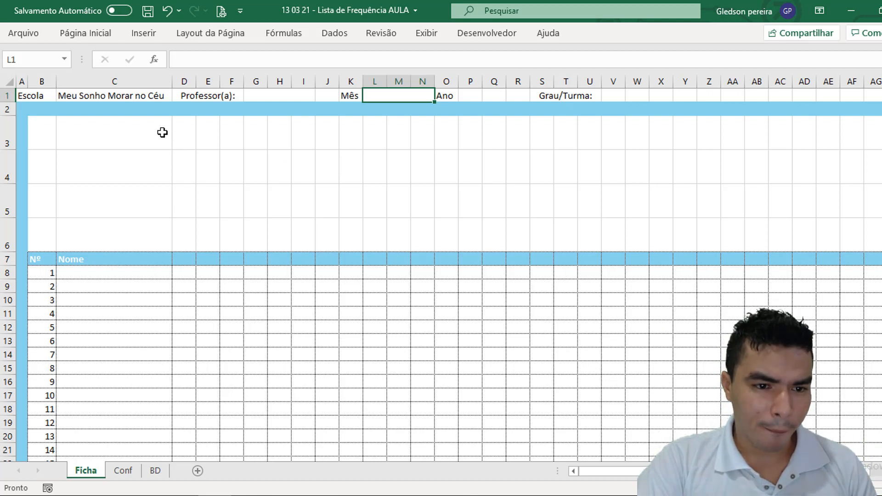
{"action": "left_click", "coordinate": [260, 97]}
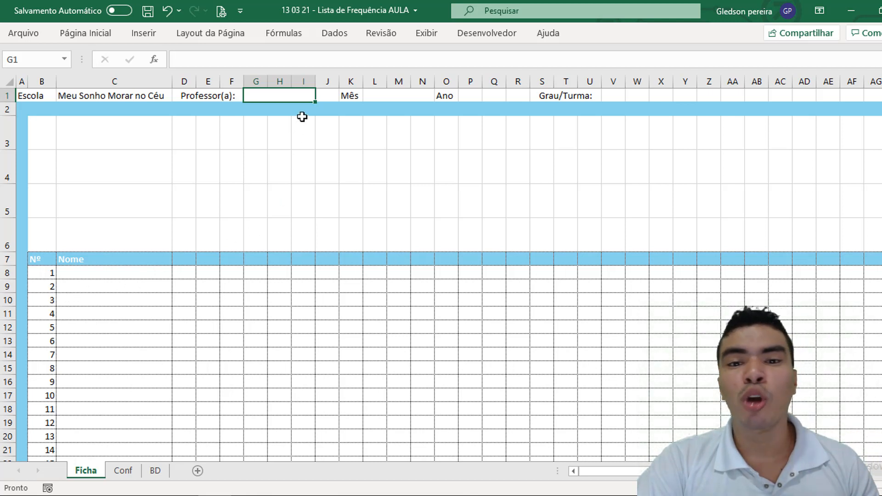
{"action": "left_click", "coordinate": [396, 195]}
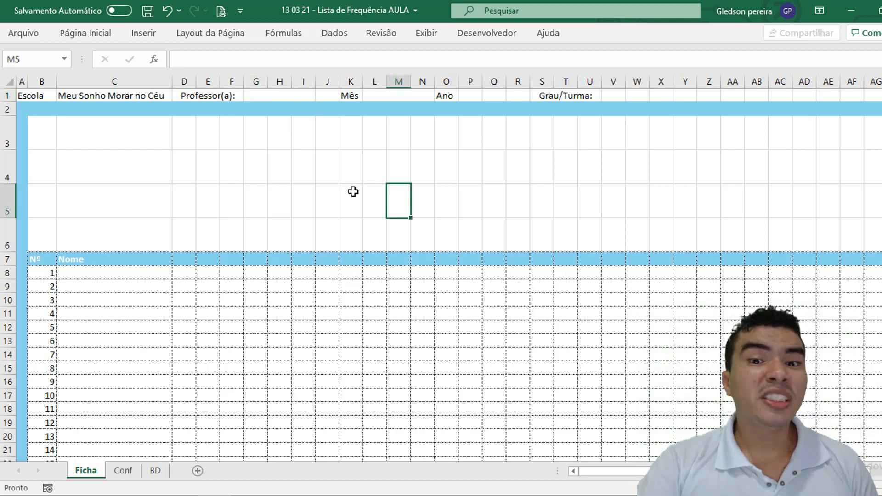
Step: Start a DESLOC formula in cell O5 of the Ficha sheet, with the absolute reference Conf!$D$2 as its starting point
{"action": "left_click", "coordinate": [435, 196]}
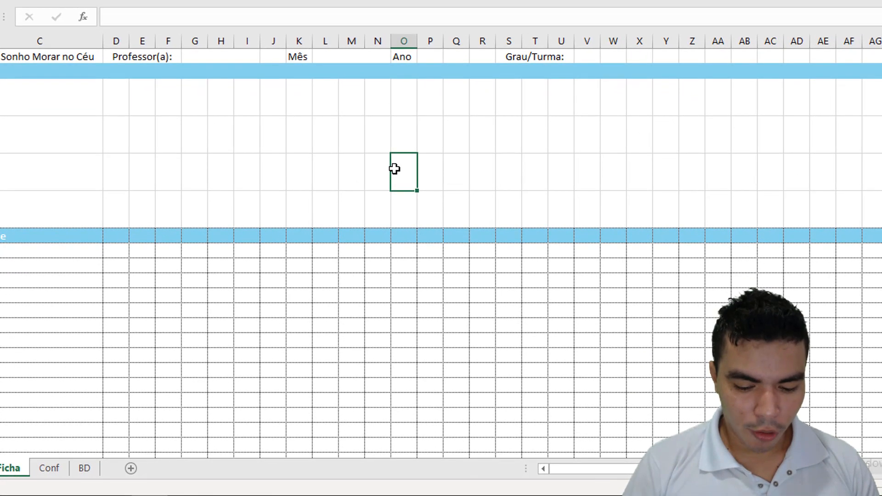
{"action": "type", "text": "=desloc"}
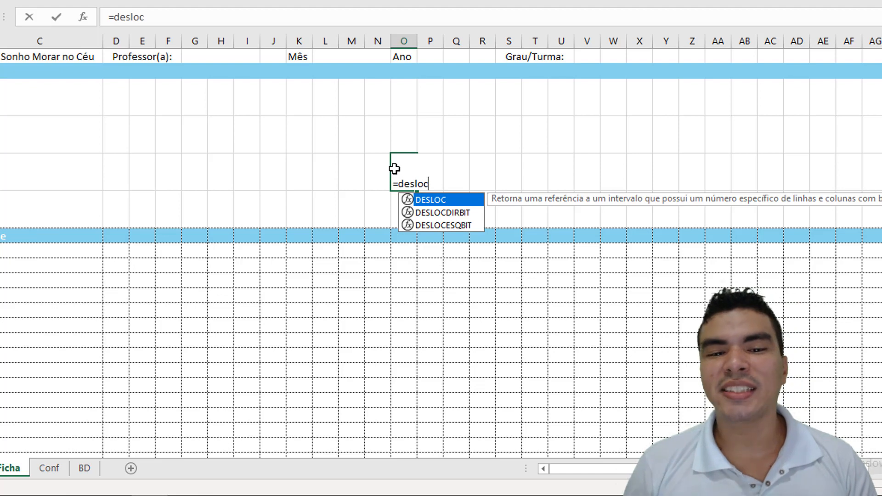
{"action": "type", "text": "("}
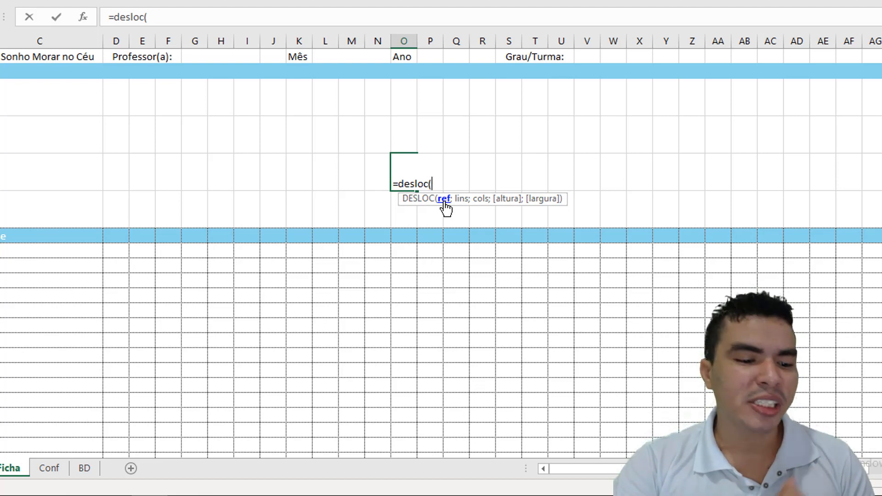
{"action": "left_click", "coordinate": [51, 468]}
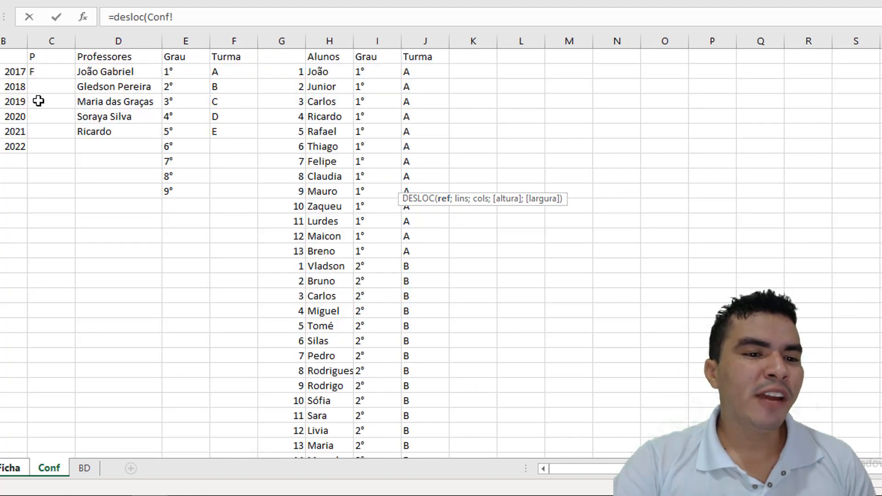
{"action": "left_click", "coordinate": [95, 71]}
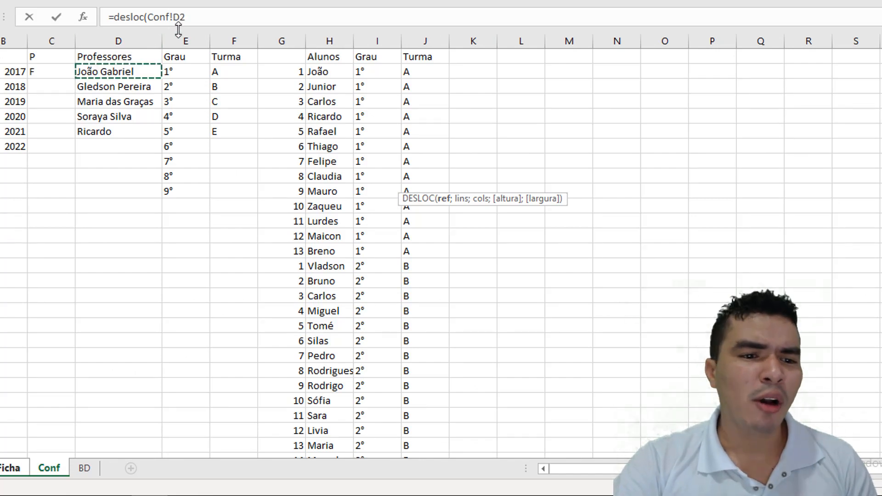
{"action": "left_click_drag", "start_coordinate": [172, 19], "coordinate": [196, 18]}
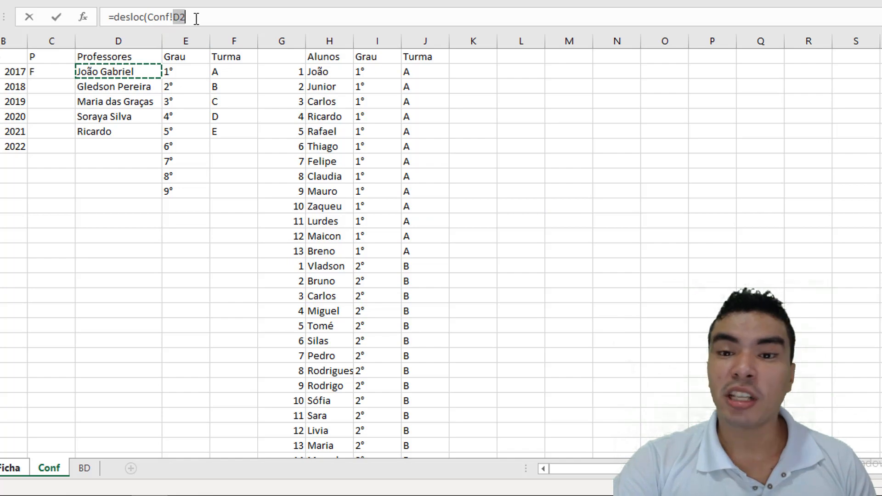
{"action": "key", "text": "F4"}
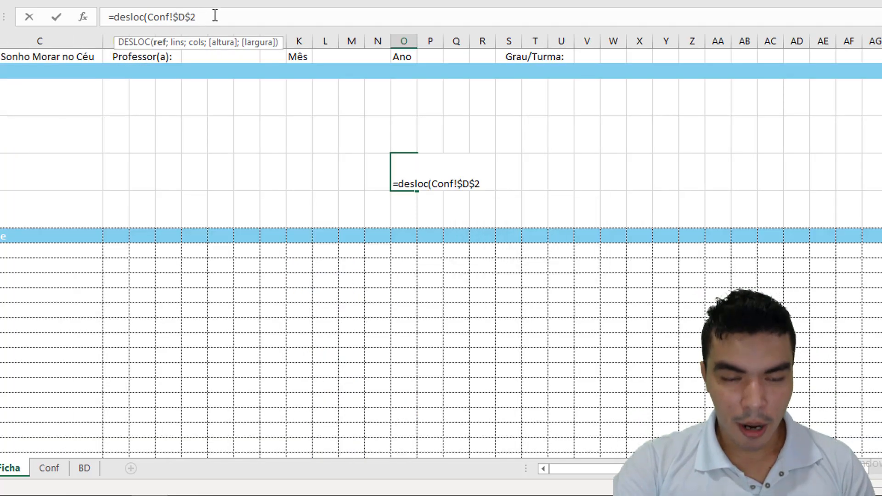
Step: Set both the row and column offsets of the DESLOC formula to 0
{"action": "type", "text": ";"}
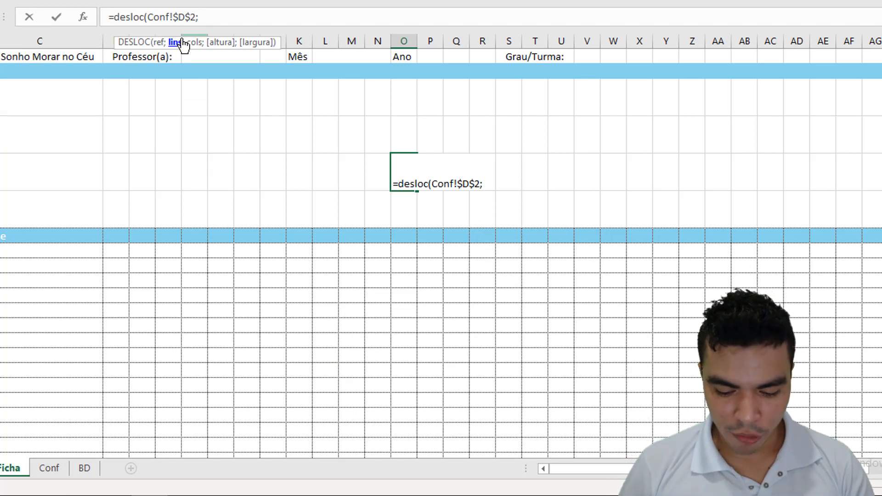
{"action": "type", "text": "0"}
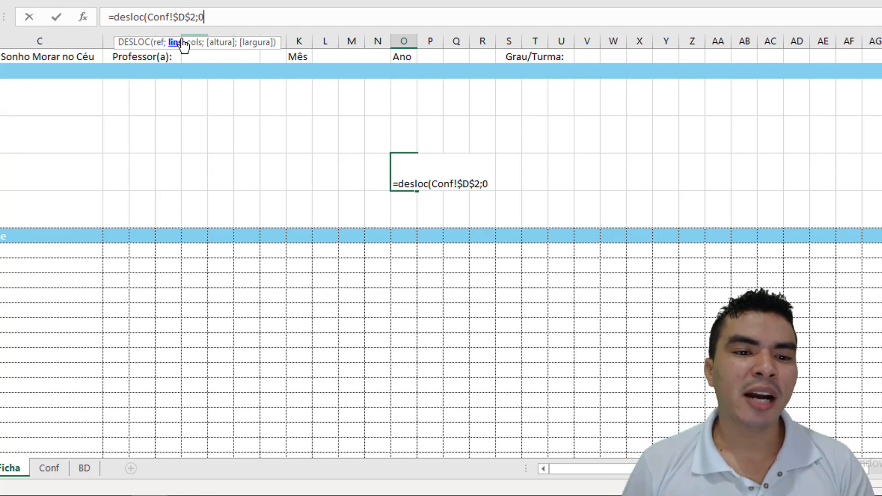
{"action": "type", "text": ";"}
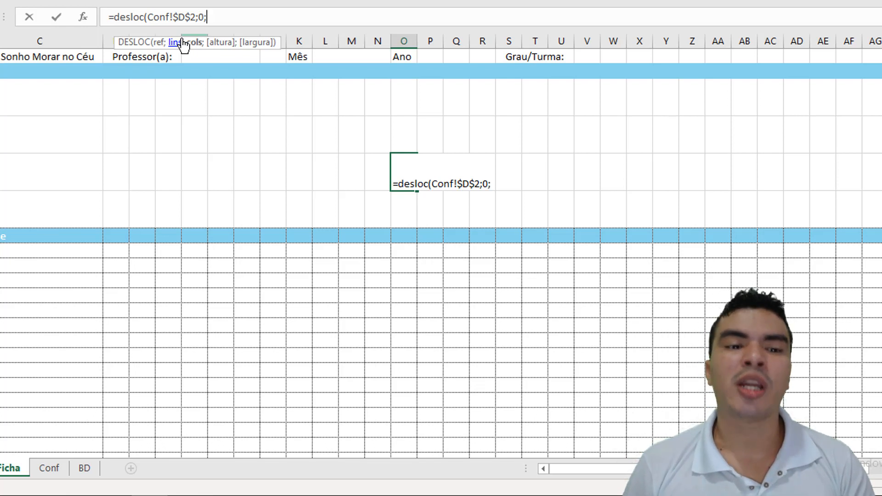
{"action": "type", "text": "0;"}
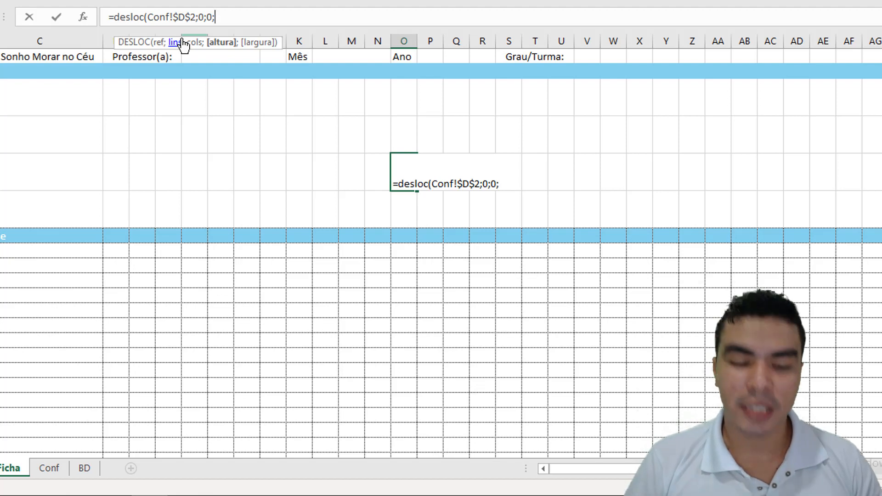
Step: Set the DESLOC height argument to CONT.VALORES(Conf!D:D)-1, counting the Professores column without its heading
{"action": "type", "text": "cont"}
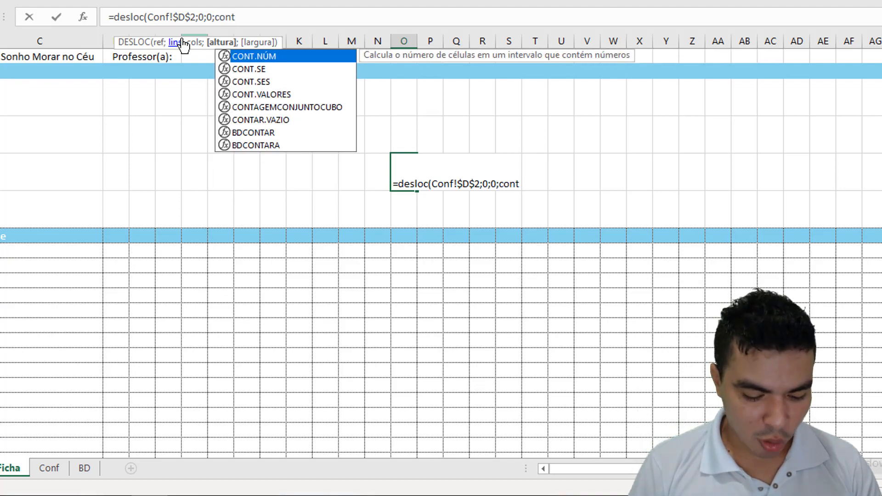
{"action": "type", "text": ".valore"}
{"action": "key", "text": "Tab"}
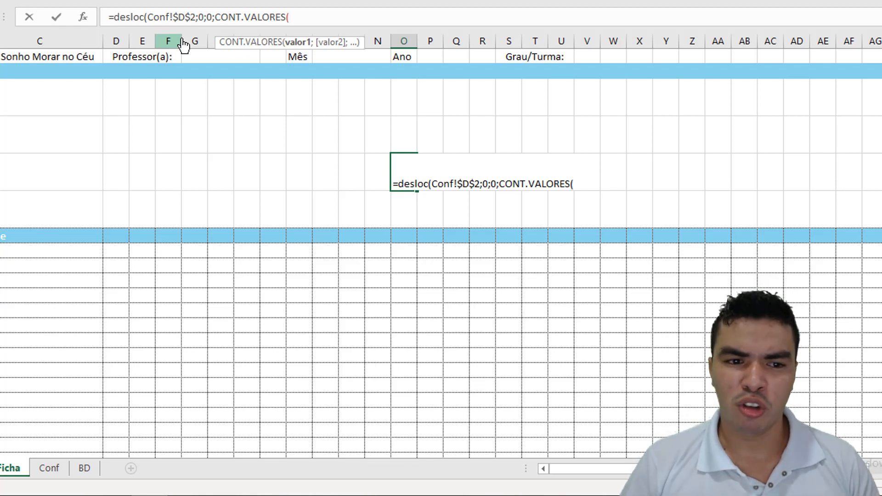
{"action": "left_click", "coordinate": [49, 467]}
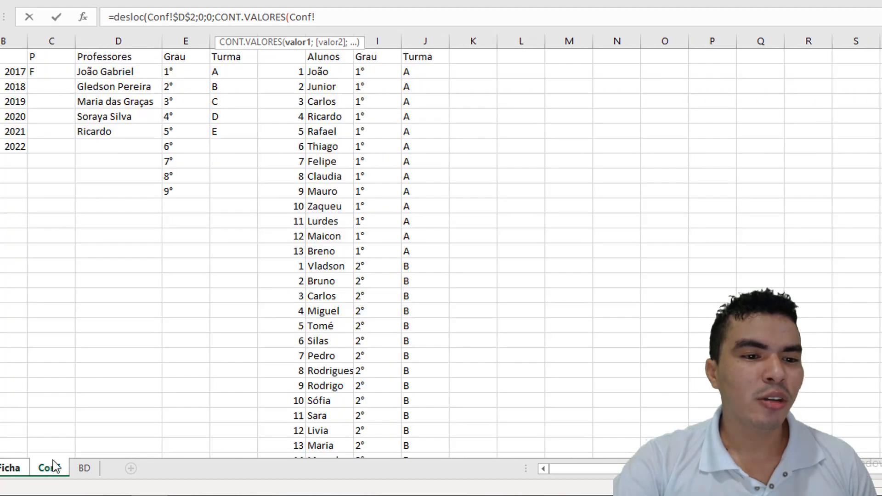
{"action": "left_click", "coordinate": [121, 40]}
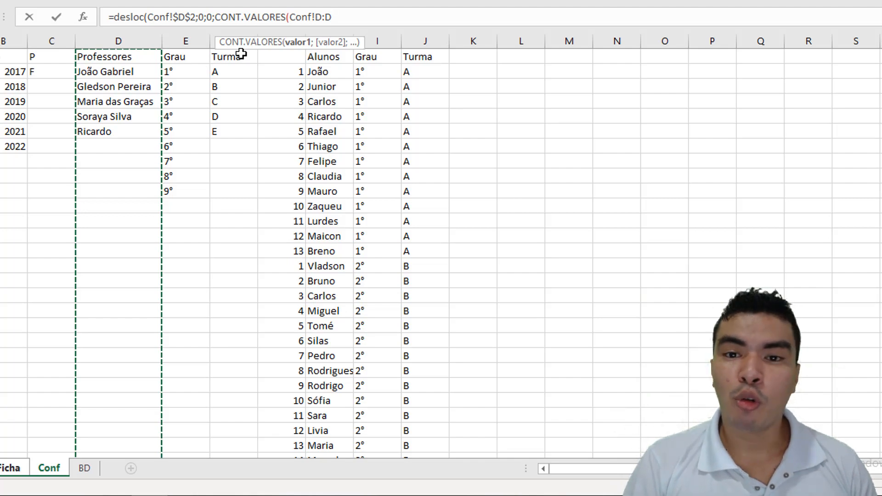
{"action": "type", "text": ")"}
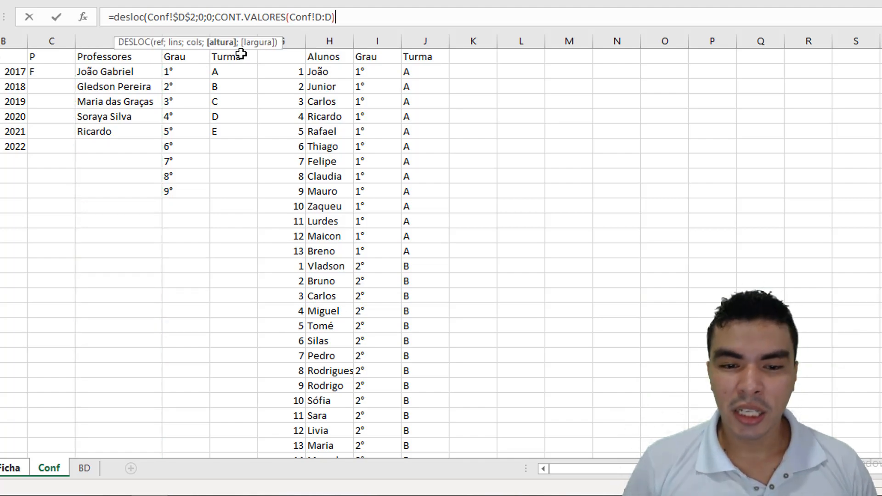
{"action": "type", "text": "-1"}
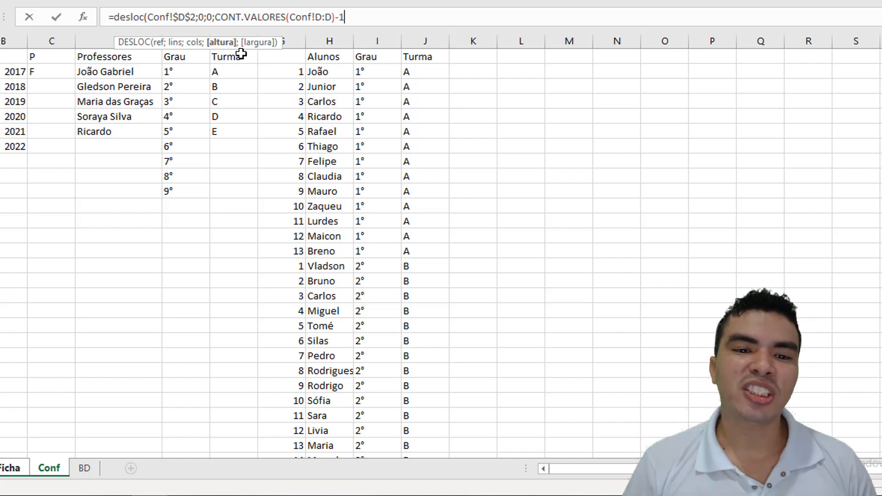
{"action": "type", "text": ";"}
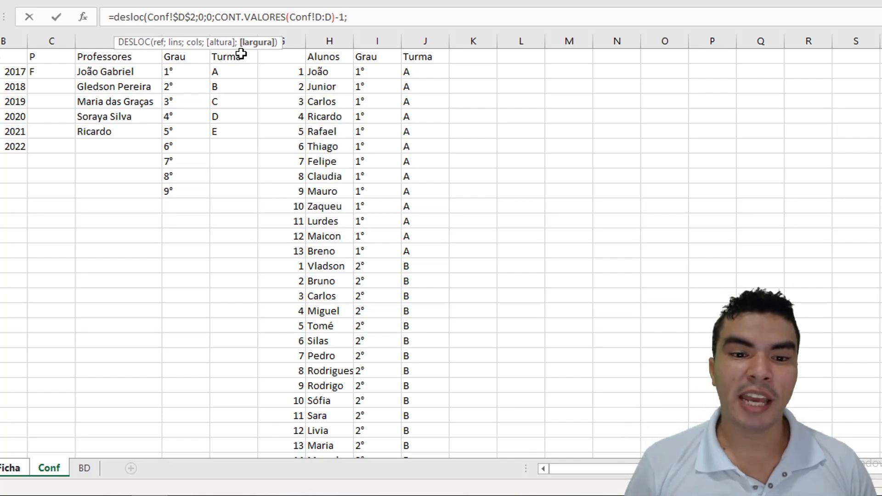
Step: Complete the DESLOC formula with a width of 1 and cut the whole formula out of the cell for reuse
{"action": "type", "text": "1)"}
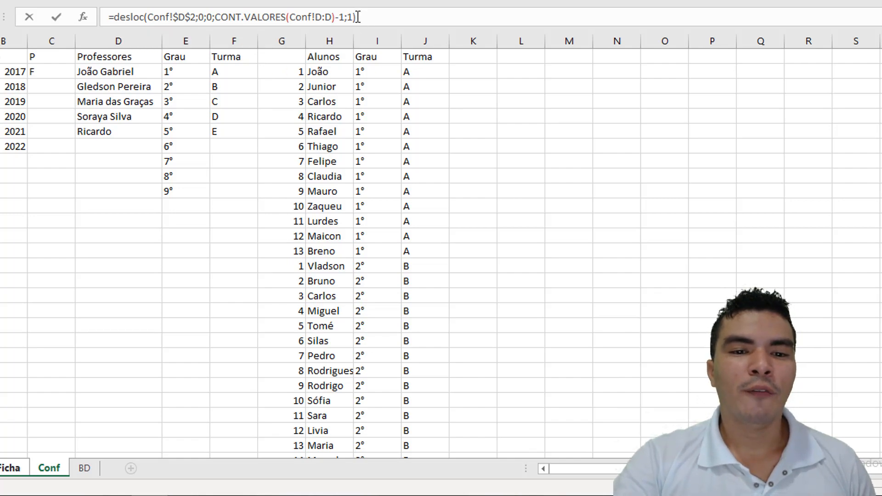
{"action": "left_click_drag", "start_coordinate": [356, 17], "coordinate": [56, 17]}
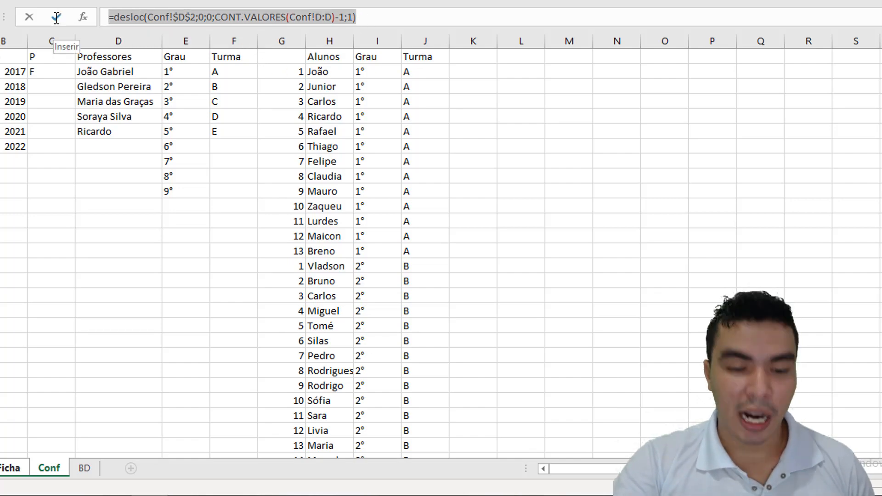
{"action": "key", "text": "ctrl+x"}
{"action": "left_click", "coordinate": [301, 155]}
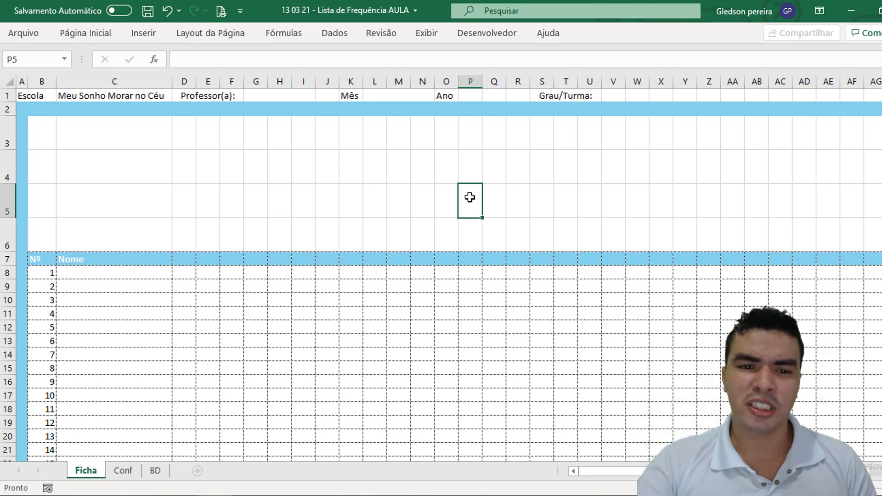
{"action": "left_click", "coordinate": [335, 34]}
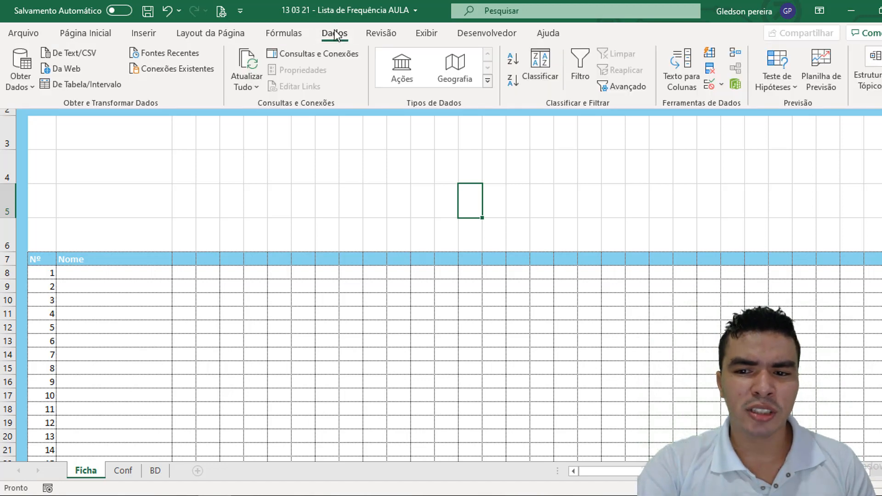
{"action": "left_click", "coordinate": [597, 175]}
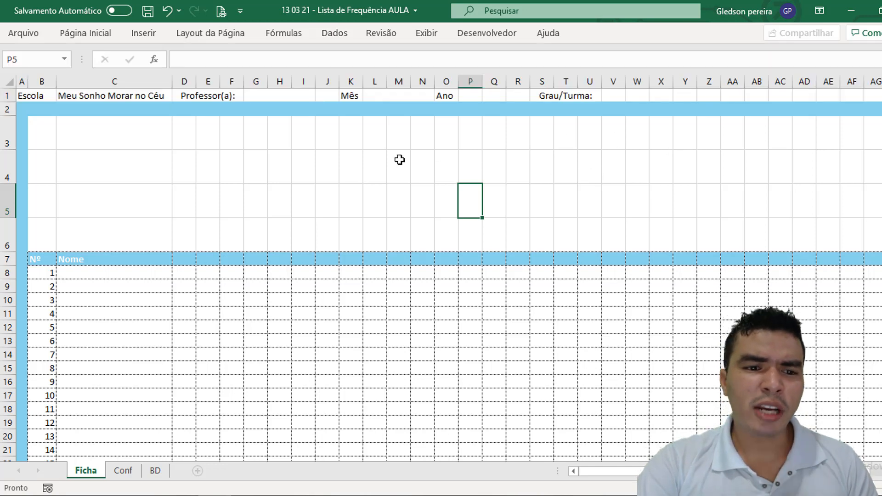
Step: Start a data validation rule of type Lista for the Professor(a) cell G1 on the Ficha sheet
{"action": "left_click", "coordinate": [274, 95]}
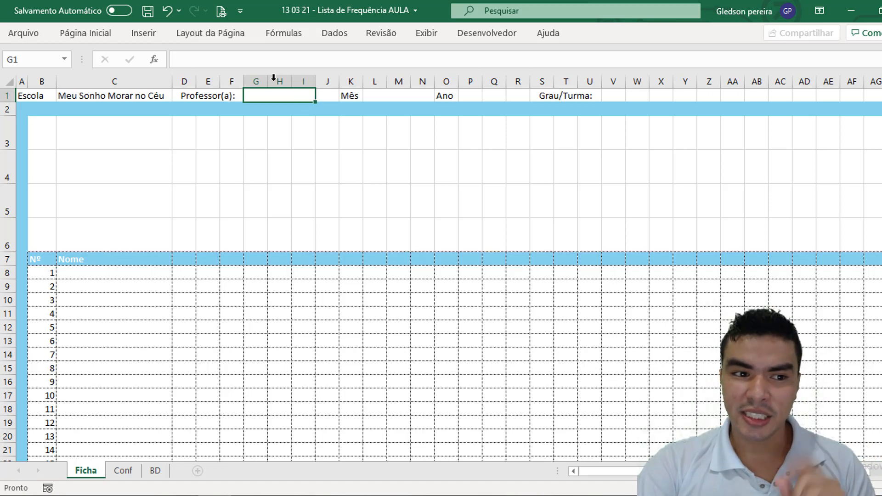
{"action": "left_click", "coordinate": [328, 36]}
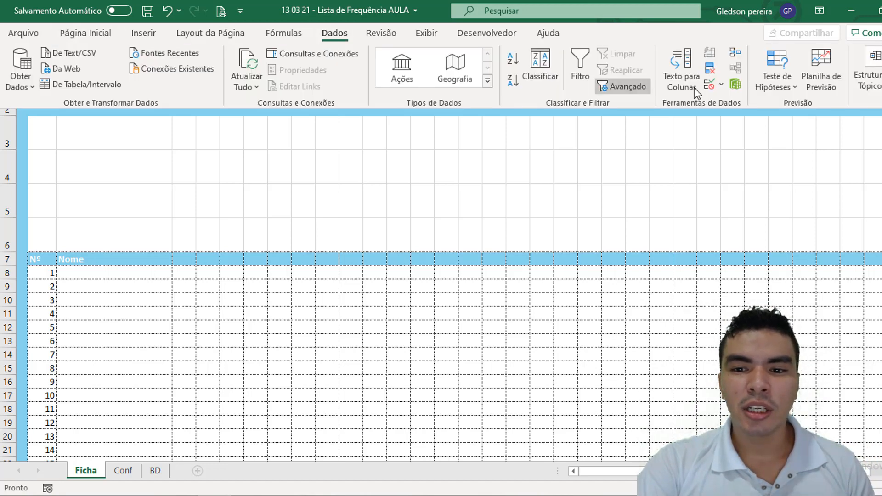
{"action": "left_click", "coordinate": [721, 85]}
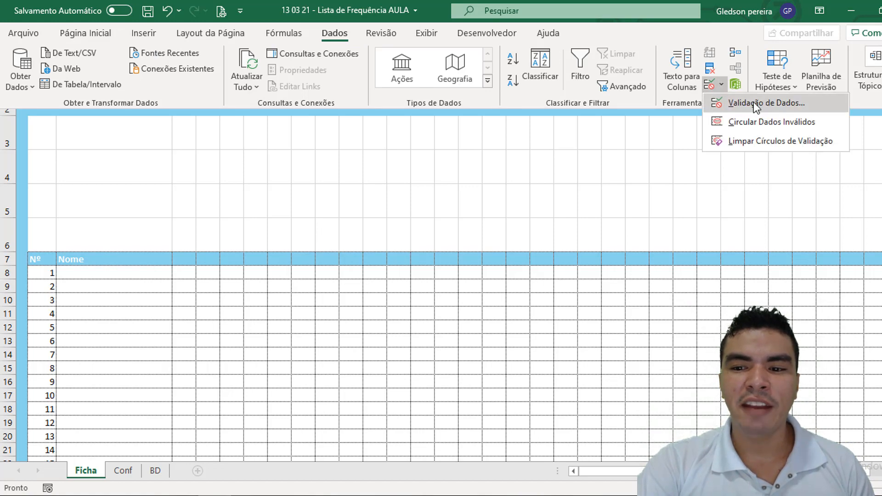
{"action": "left_click", "coordinate": [753, 102]}
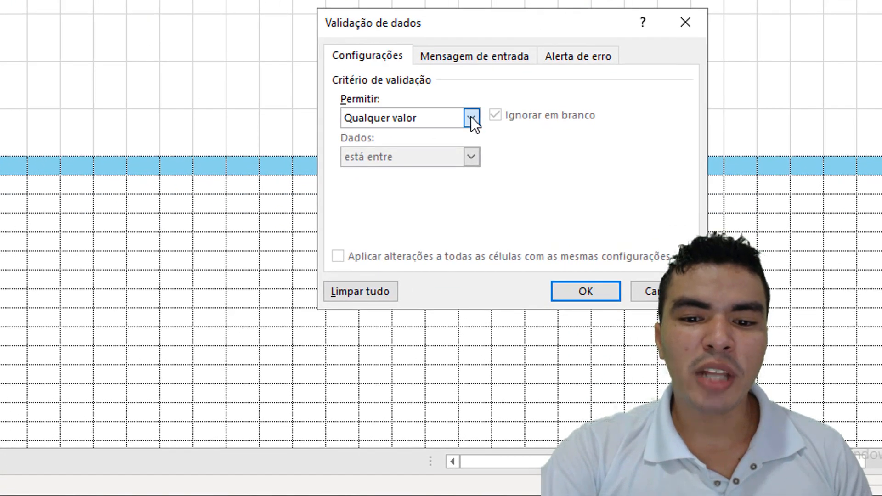
{"action": "left_click", "coordinate": [470, 117]}
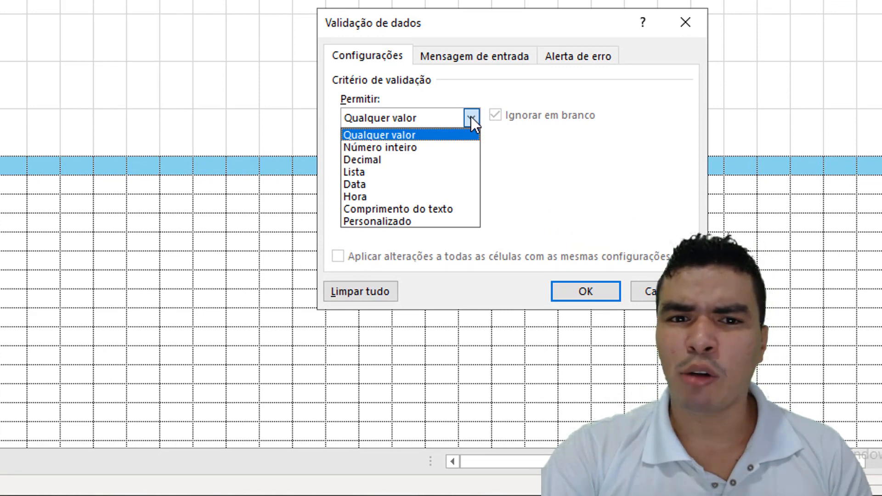
{"action": "left_click", "coordinate": [409, 173]}
Step: Use =DESLOC(Conf!$D$2;0;0;CONT.VALORES(Conf!D:D)-1;1) as the list source, apply the validation and check the teacher drop-down
{"action": "left_click", "coordinate": [404, 196]}
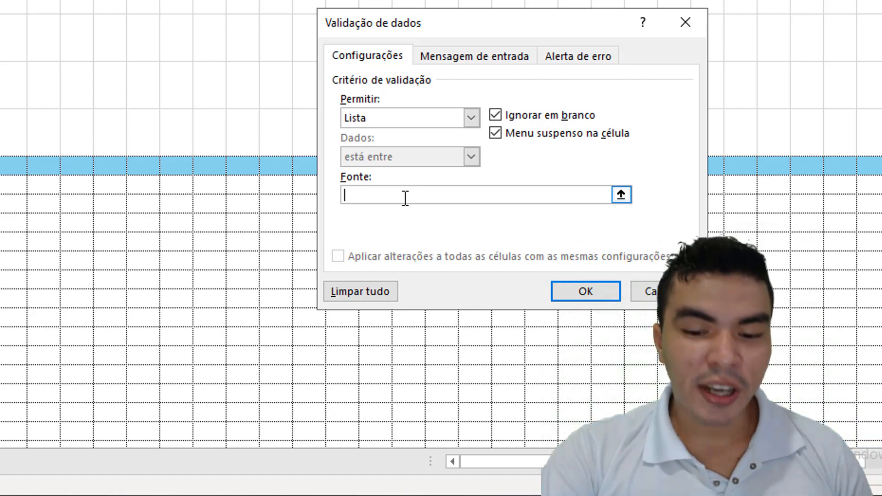
{"action": "key", "text": "ctrl+v"}
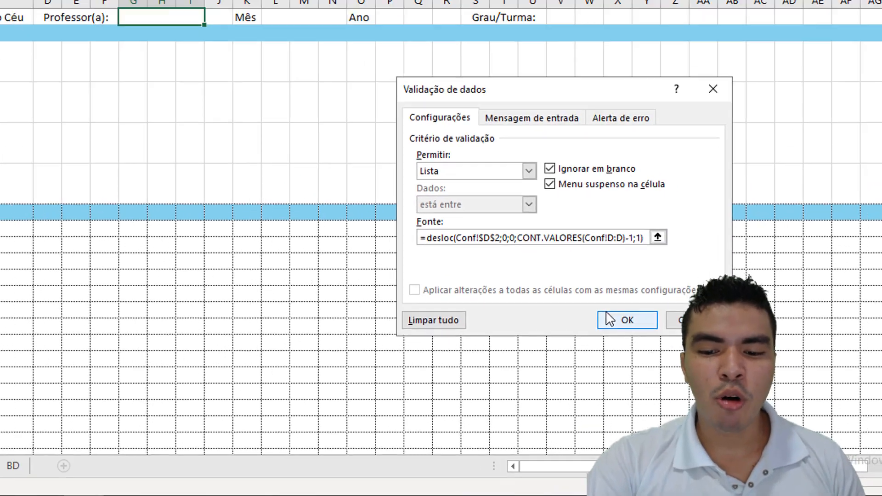
{"action": "left_click", "coordinate": [562, 289]}
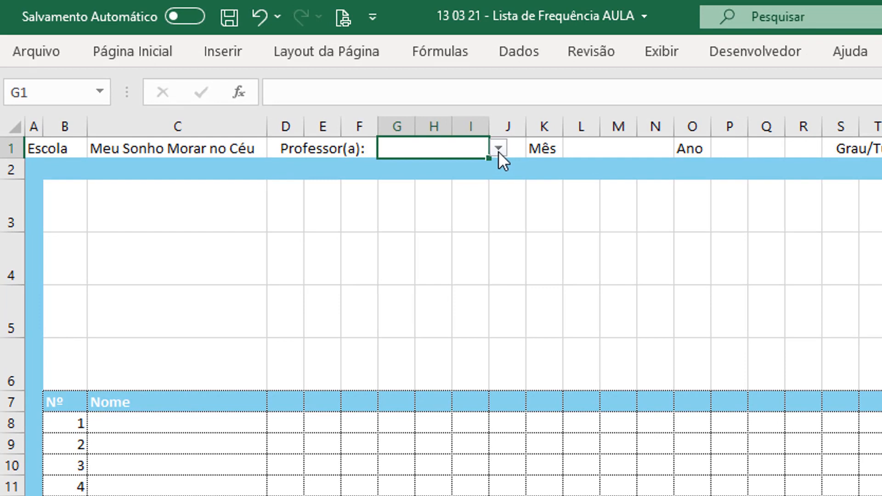
{"action": "left_click", "coordinate": [498, 149]}
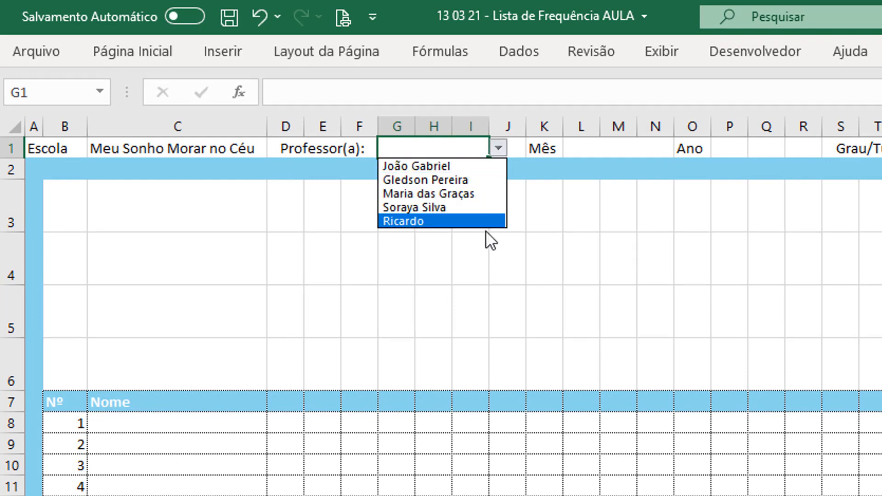
{"action": "key", "text": "Escape"}
Step: Add another teacher's name in cell D7, below the existing Professores entries on the Conf sheet
{"action": "left_click", "coordinate": [123, 470]}
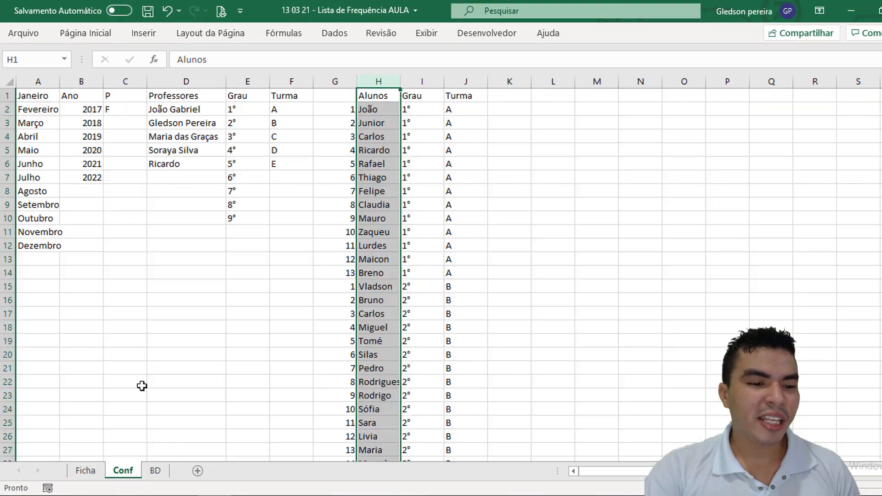
{"action": "left_click", "coordinate": [163, 178]}
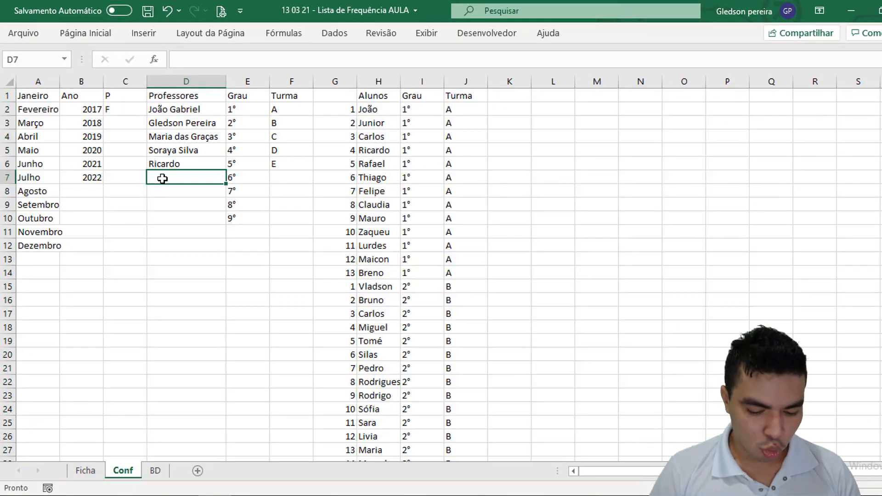
{"action": "type", "text": "Iena"}
{"action": "left_click", "coordinate": [177, 254]}
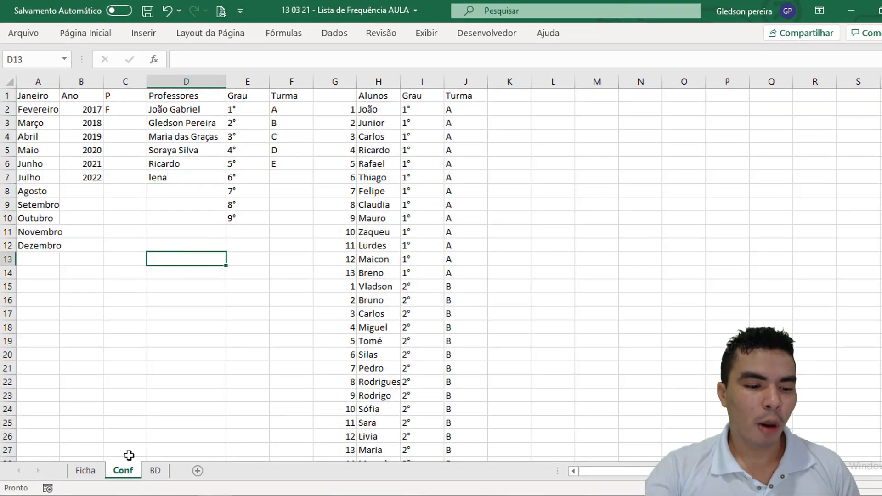
Step: Return to the Ficha sheet and check the teacher drop-down in G1 for the added entry
{"action": "left_click", "coordinate": [90, 469]}
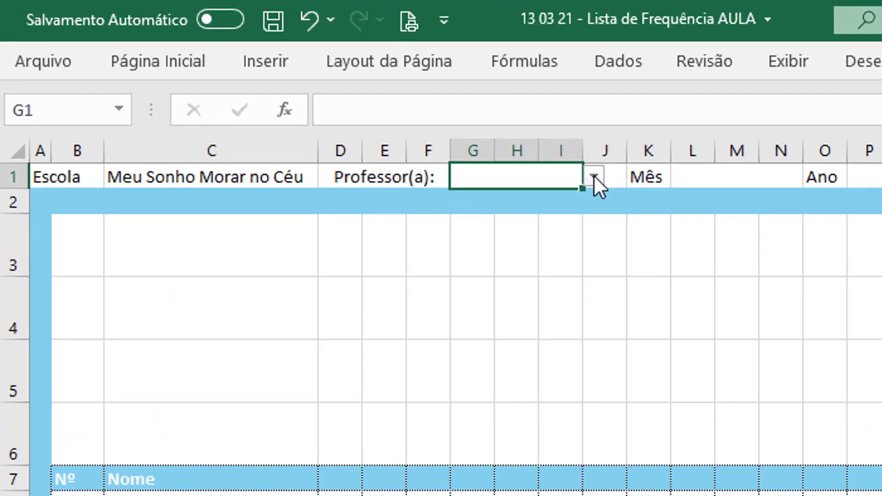
{"action": "left_click", "coordinate": [593, 175]}
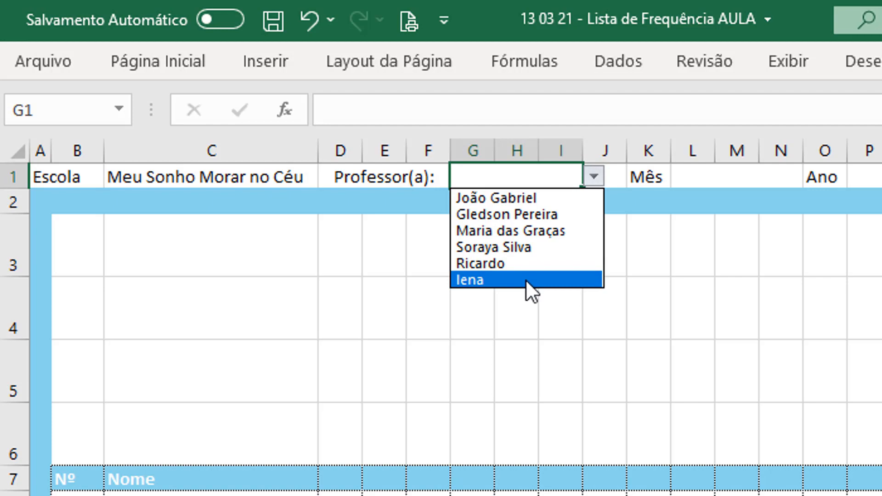
{"action": "key", "text": "Escape"}
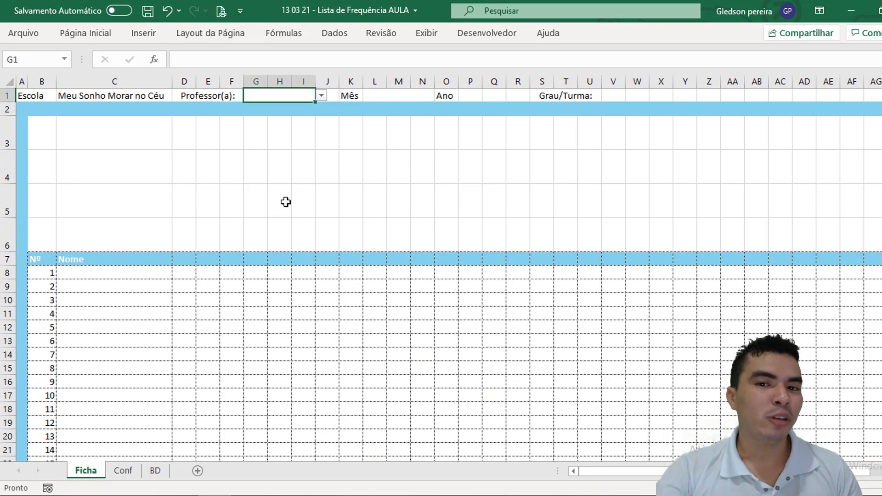
Step: Check in the Excel ribbon customization options that the Desenvolvedor tab is enabled
{"action": "left_click", "coordinate": [390, 94]}
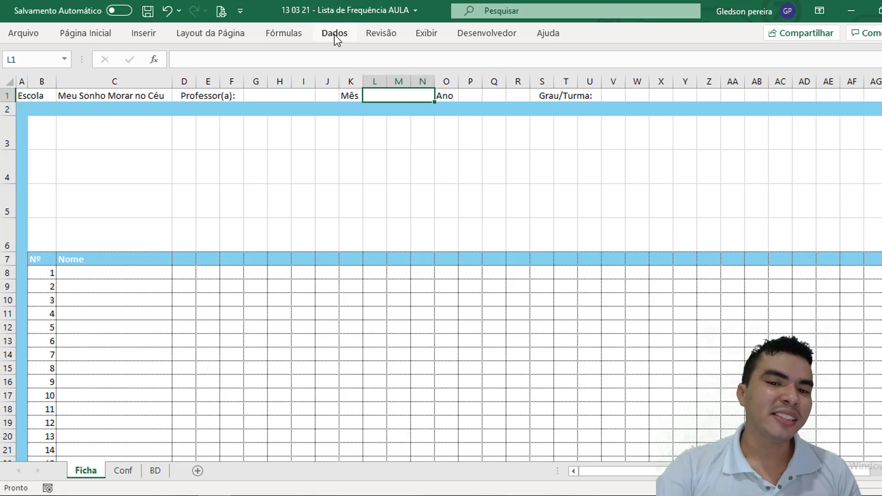
{"action": "left_click", "coordinate": [489, 33]}
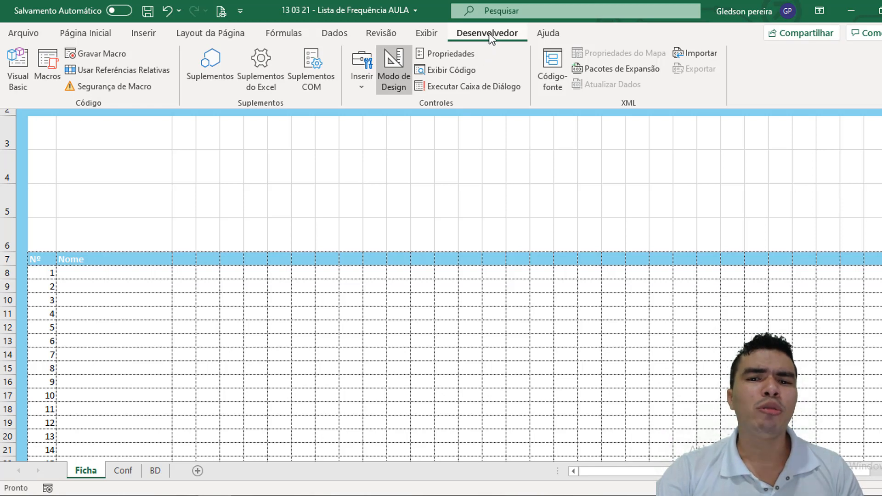
{"action": "double_click", "coordinate": [489, 33]}
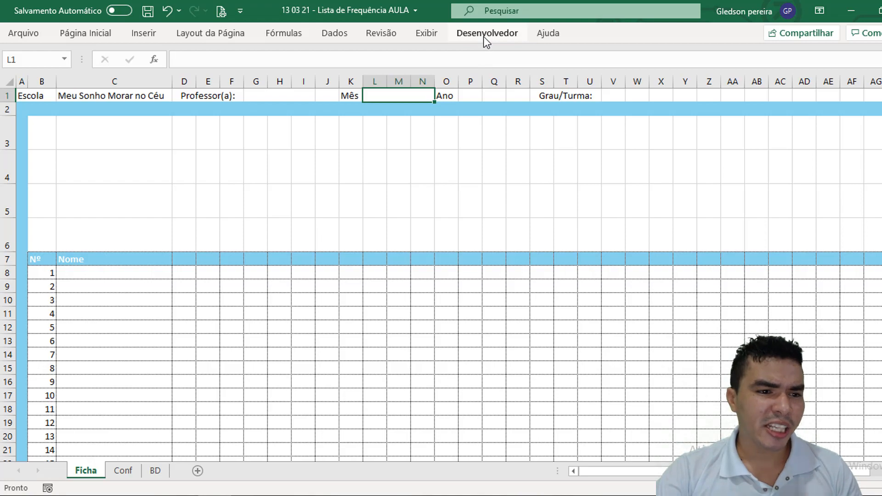
{"action": "left_click", "coordinate": [21, 33]}
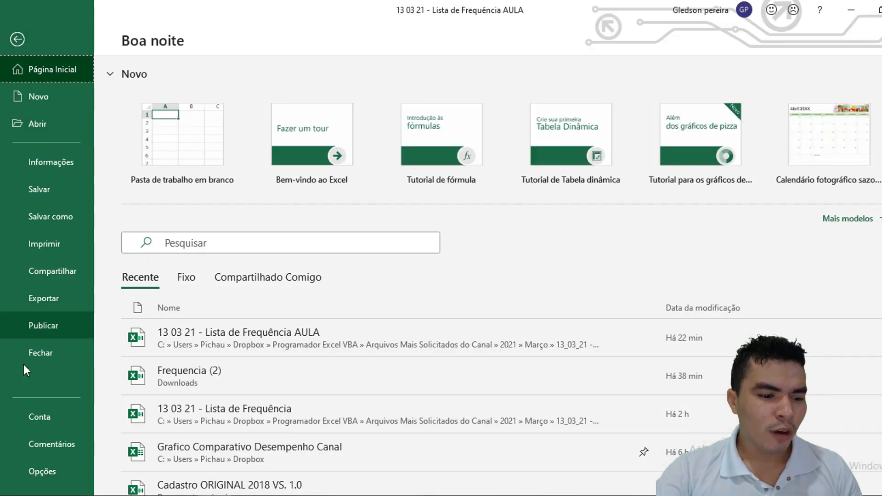
{"action": "left_click", "coordinate": [51, 468]}
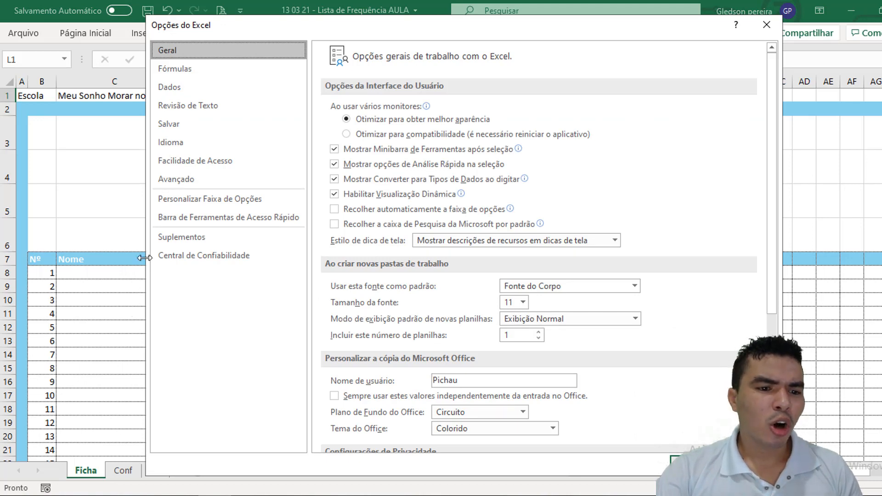
{"action": "left_click", "coordinate": [247, 199]}
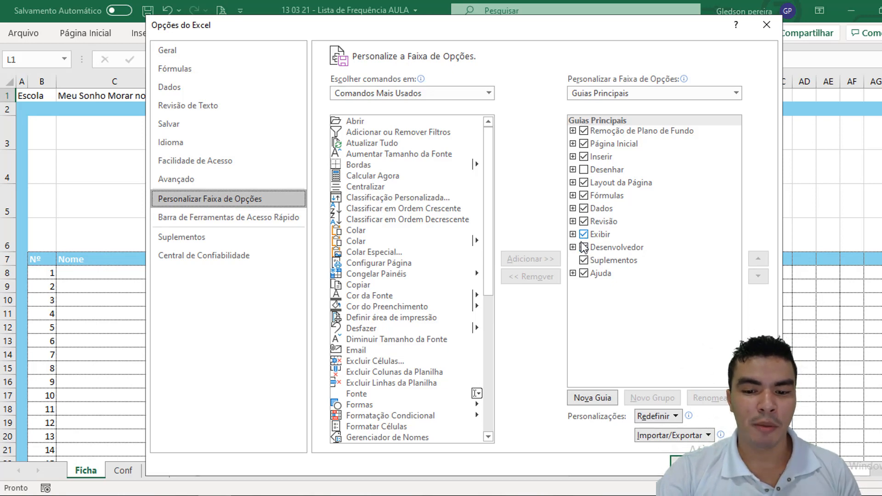
{"action": "left_click", "coordinate": [686, 464]}
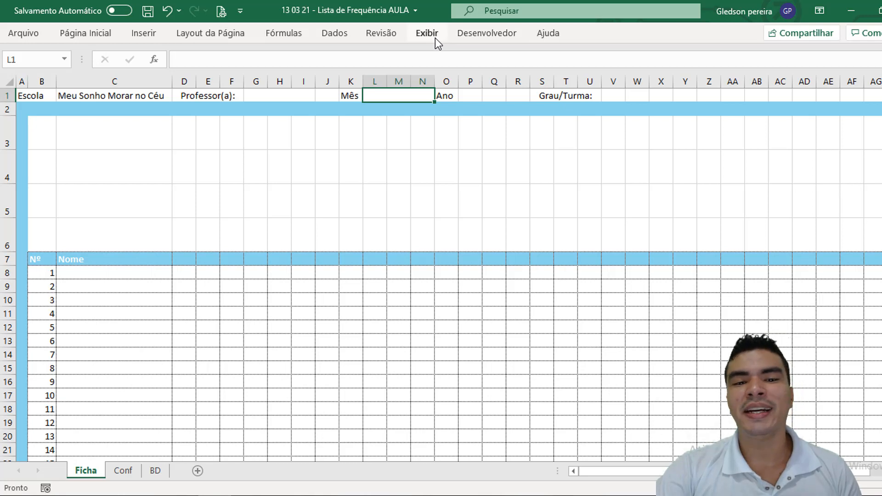
Step: Insert a form-control combo box over the Mês cell L1:N1 in the Ficha header
{"action": "left_click", "coordinate": [494, 39]}
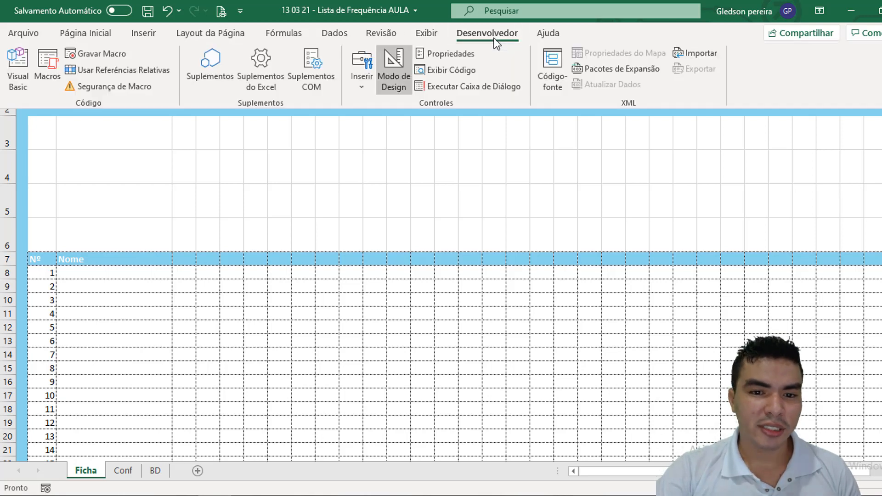
{"action": "left_click", "coordinate": [362, 68]}
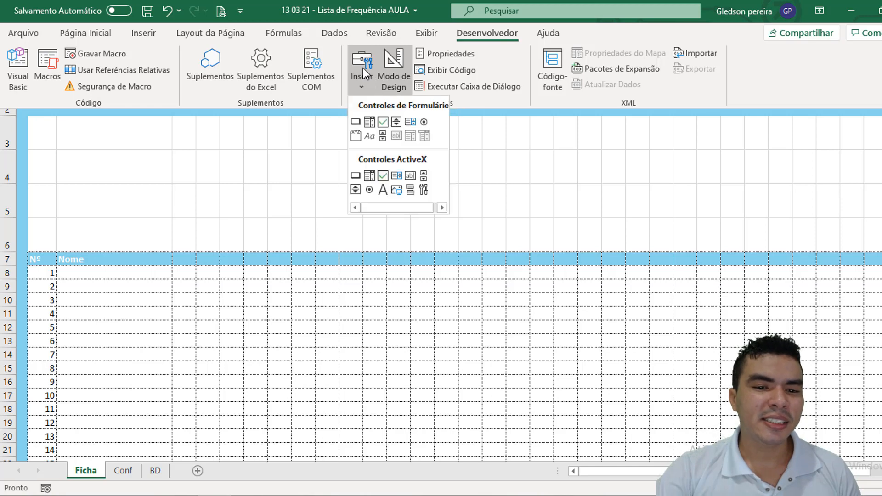
{"action": "left_click", "coordinate": [369, 122]}
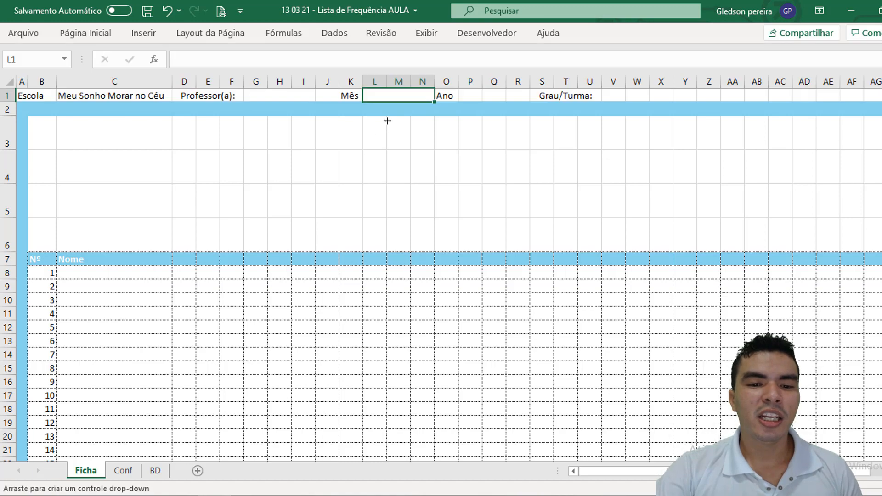
{"action": "left_click_drag", "start_coordinate": [366, 90], "coordinate": [422, 82]}
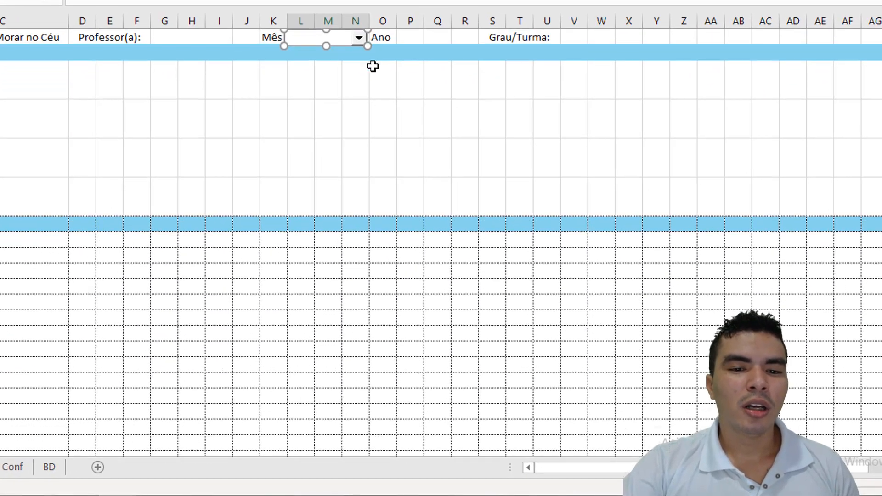
{"action": "left_click", "coordinate": [430, 117]}
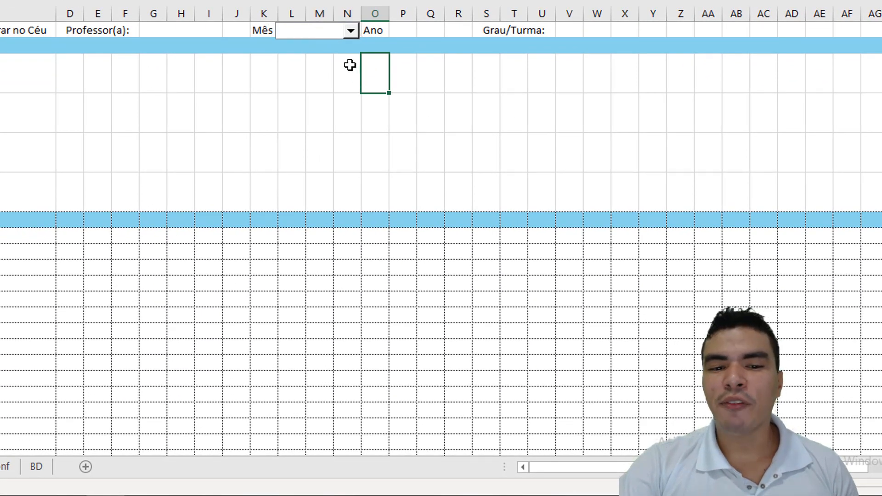
Step: Set the Mês combo box's input range to the month list Conf!$A$1:$A$12
{"action": "right_click", "coordinate": [329, 30]}
{"action": "left_click", "coordinate": [398, 178]}
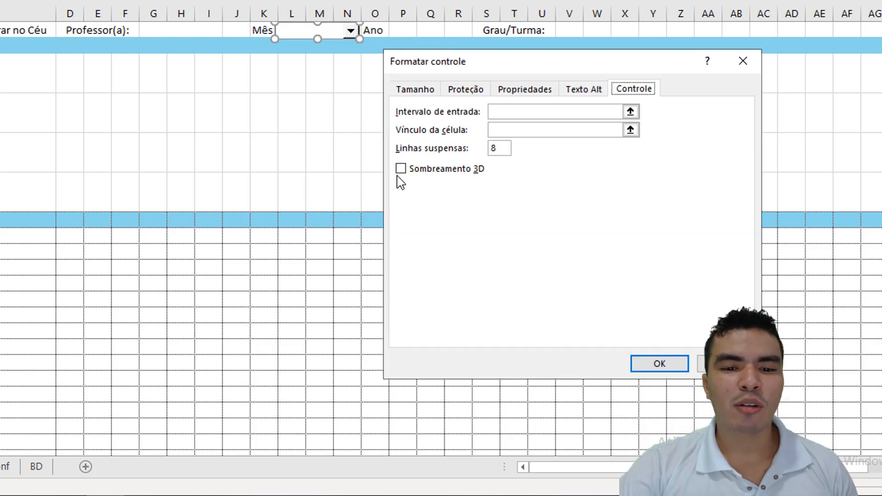
{"action": "left_click", "coordinate": [495, 111]}
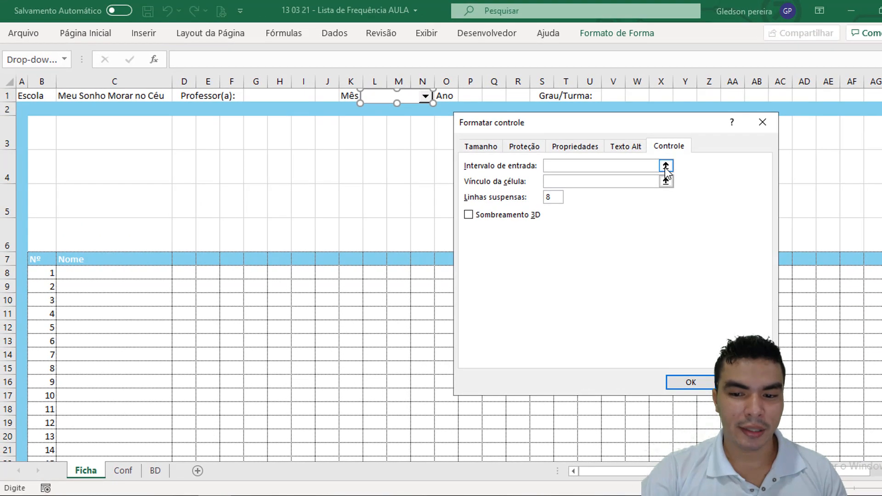
{"action": "left_click", "coordinate": [661, 175]}
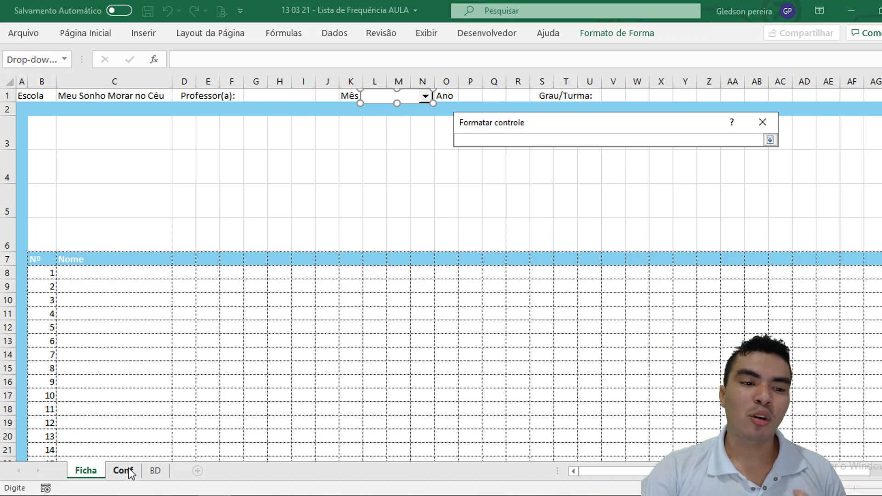
{"action": "left_click", "coordinate": [130, 472]}
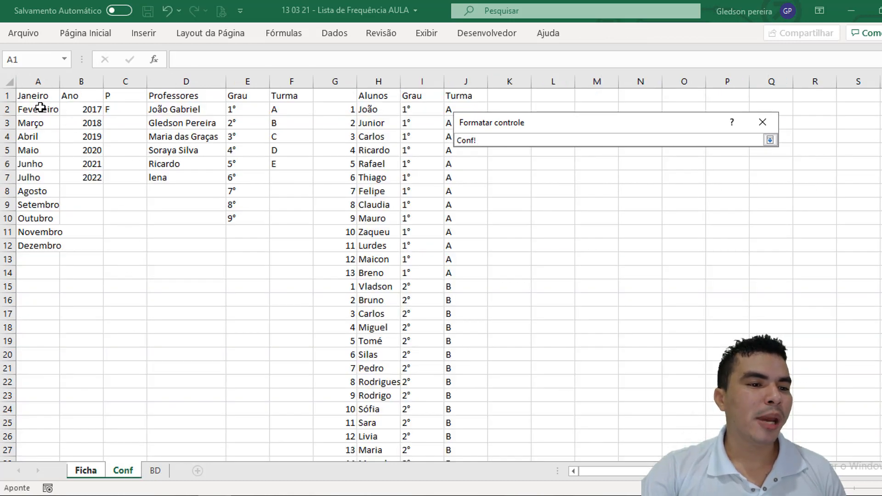
{"action": "left_click_drag", "start_coordinate": [35, 92], "coordinate": [33, 240]}
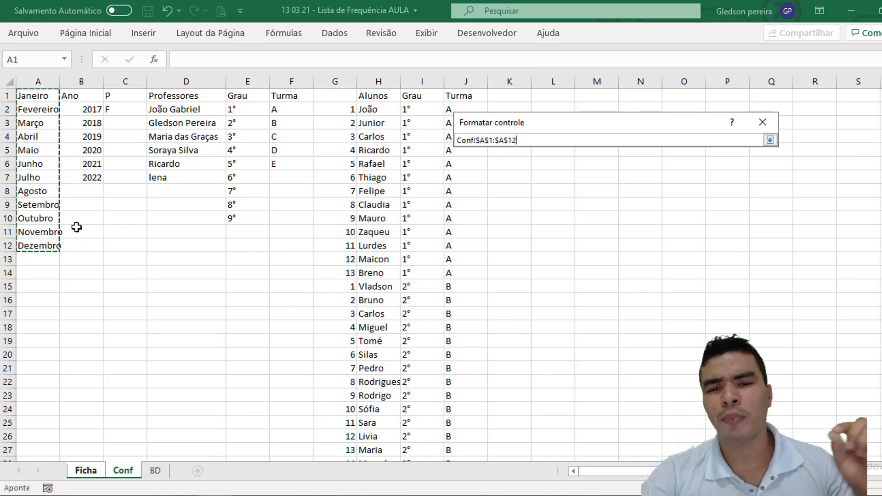
{"action": "left_click", "coordinate": [770, 139]}
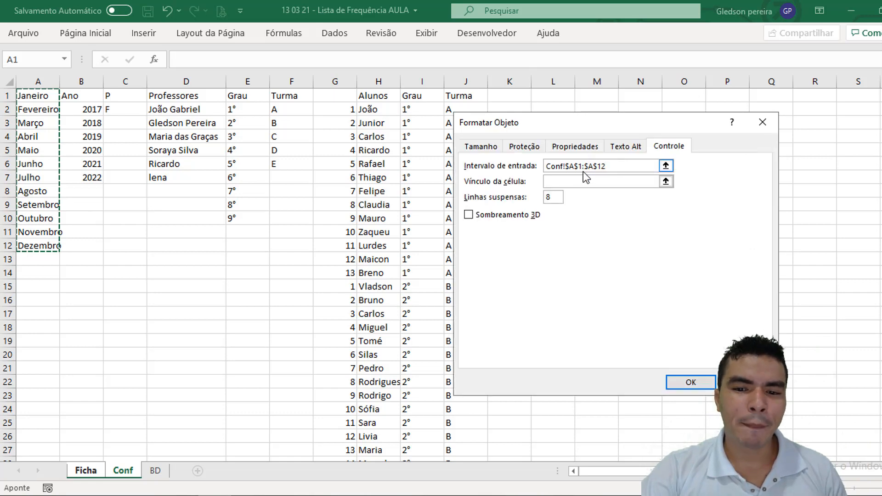
Step: Link the Mês combo box to cell $AJ$3 of the Ficha sheet
{"action": "left_click", "coordinate": [598, 179]}
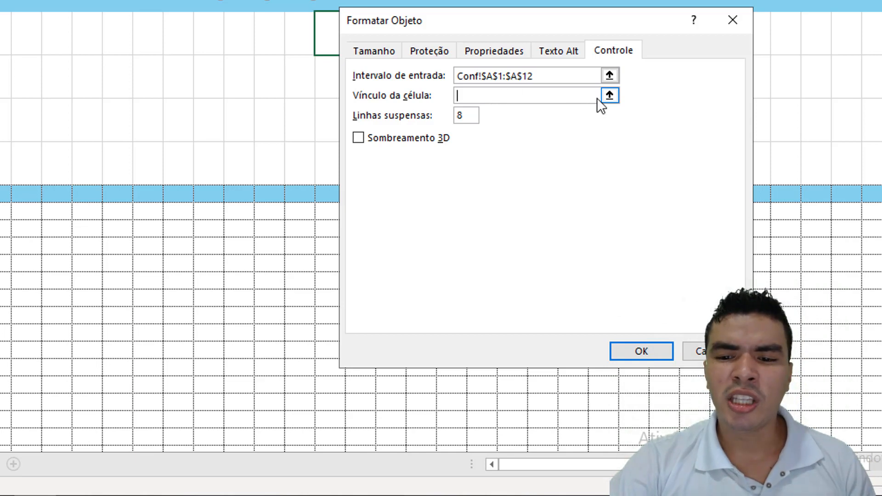
{"action": "left_click", "coordinate": [609, 96]}
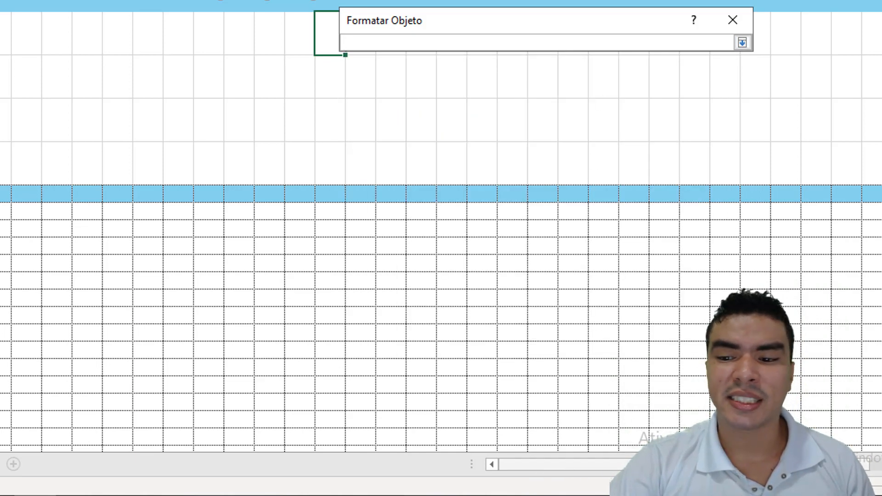
{"action": "scroll", "coordinate": [785, 36], "scroll_direction": "right", "scroll_amount": 3}
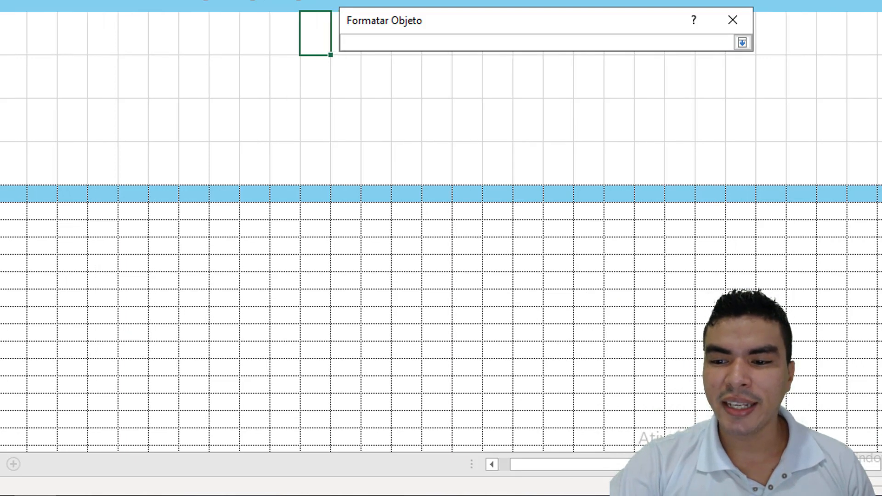
{"action": "left_click", "coordinate": [775, 36]}
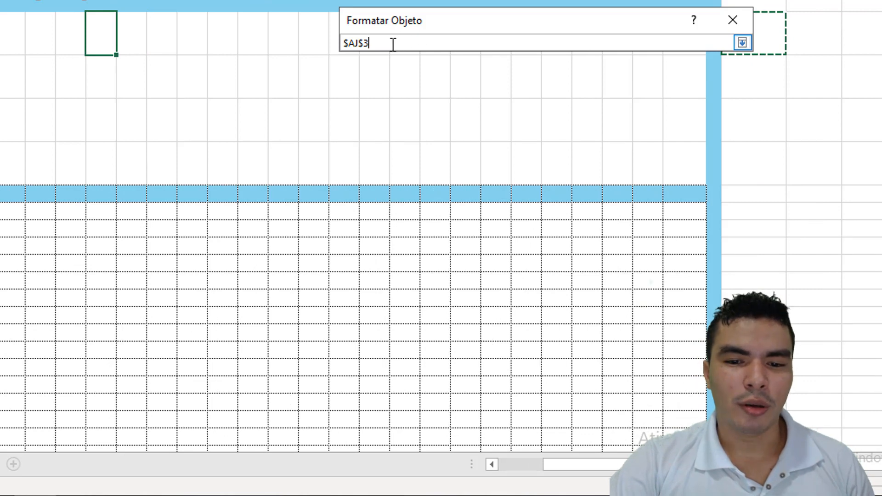
{"action": "left_click", "coordinate": [742, 43]}
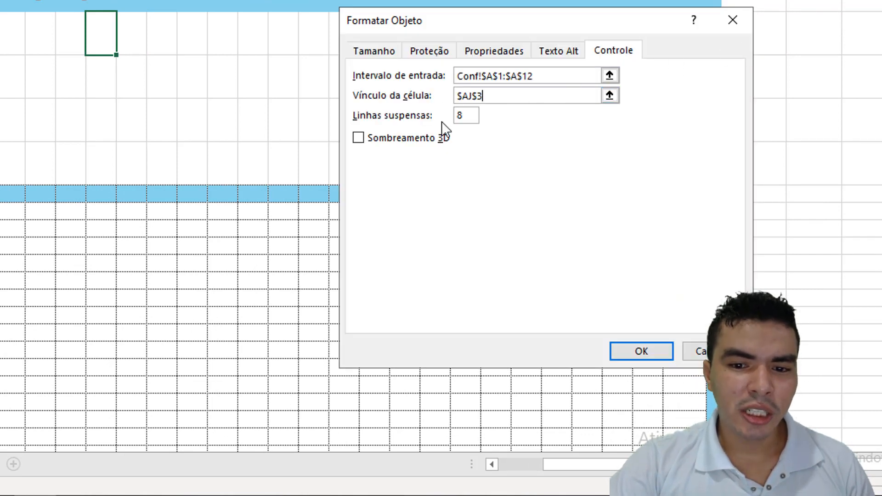
Step: Set the Mês combo box to show 12 drop-down lines, accept the control settings and deselect it
{"action": "left_click", "coordinate": [456, 115]}
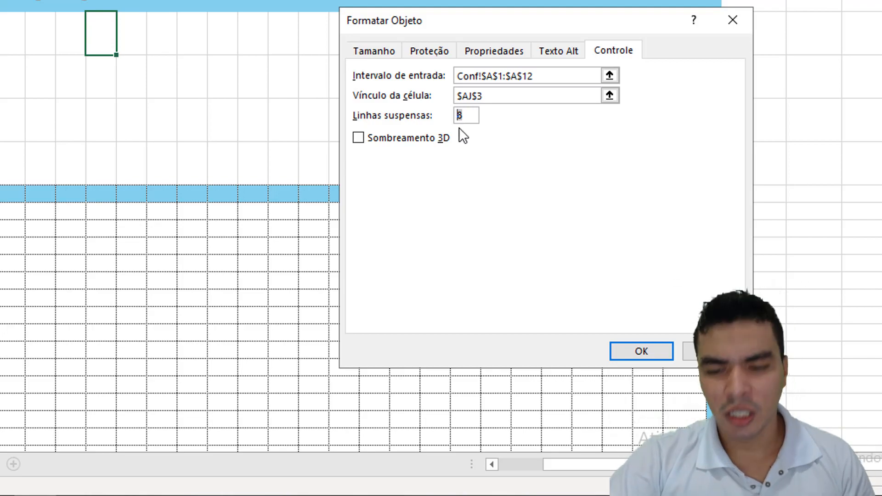
{"action": "type", "text": "12"}
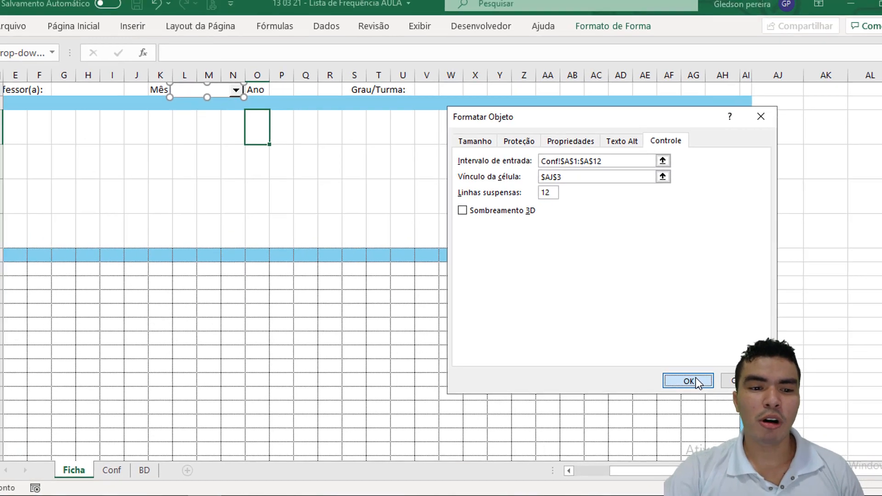
{"action": "left_click", "coordinate": [652, 358]}
{"action": "left_click", "coordinate": [112, 10]}
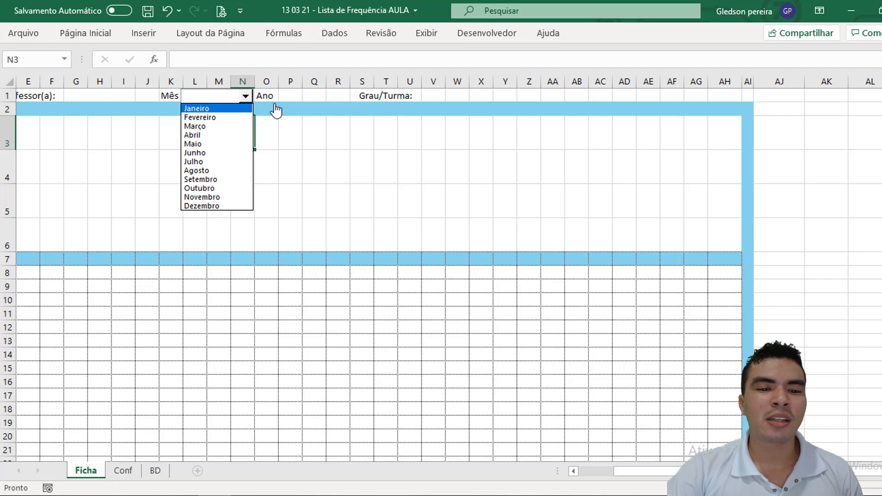
Step: Choose Janeiro in the Mês combo box and check the month number in linked cell AJ3
{"action": "left_click", "coordinate": [304, 98]}
{"action": "left_click", "coordinate": [293, 94]}
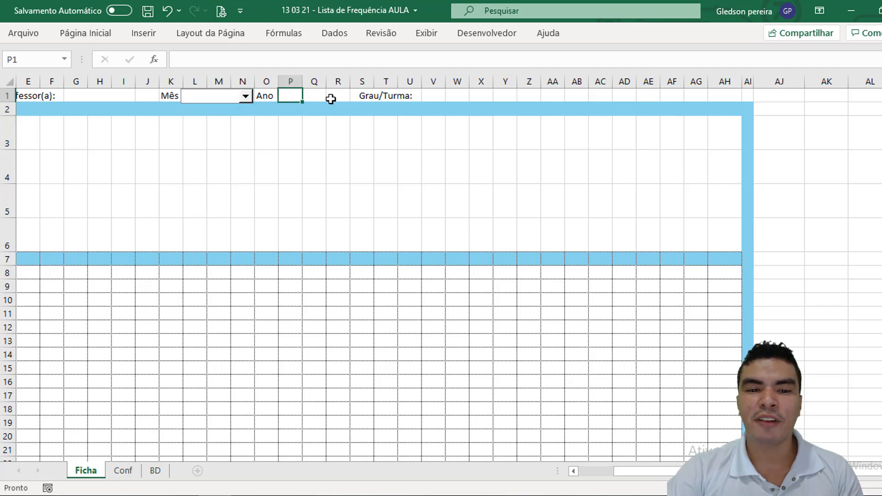
{"action": "left_click", "coordinate": [247, 108]}
{"action": "left_click", "coordinate": [245, 96]}
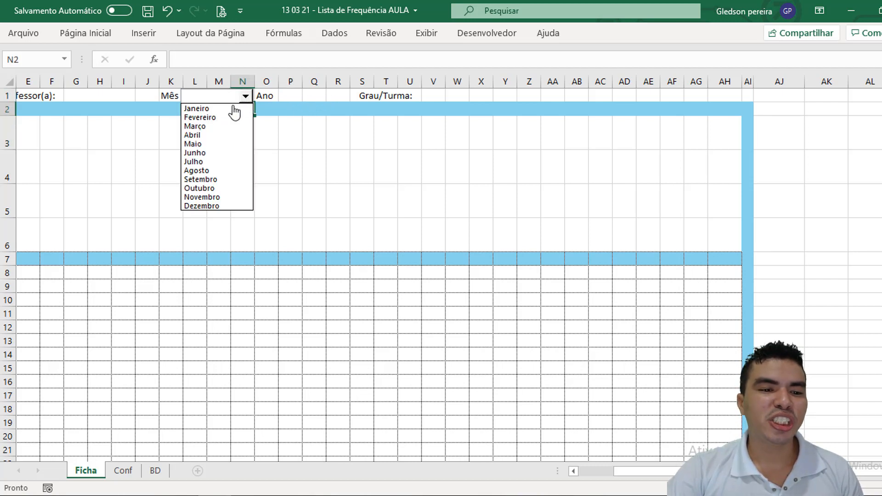
{"action": "left_click", "coordinate": [231, 110]}
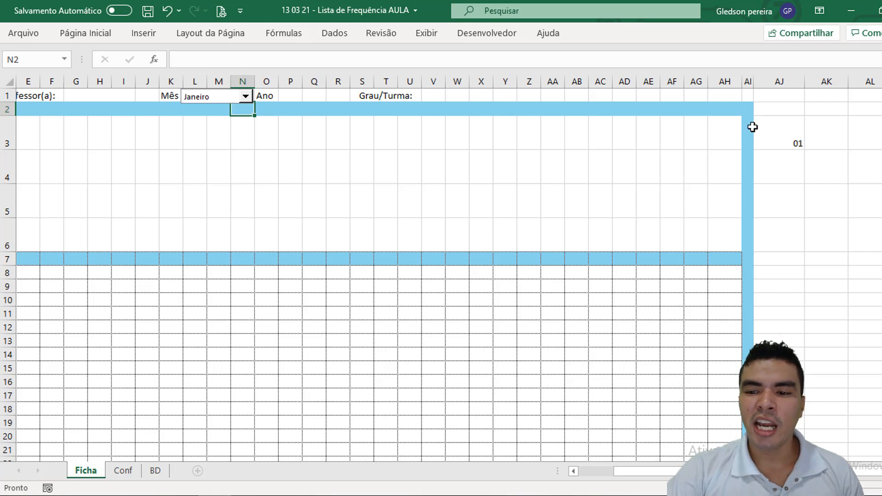
{"action": "left_click", "coordinate": [768, 128]}
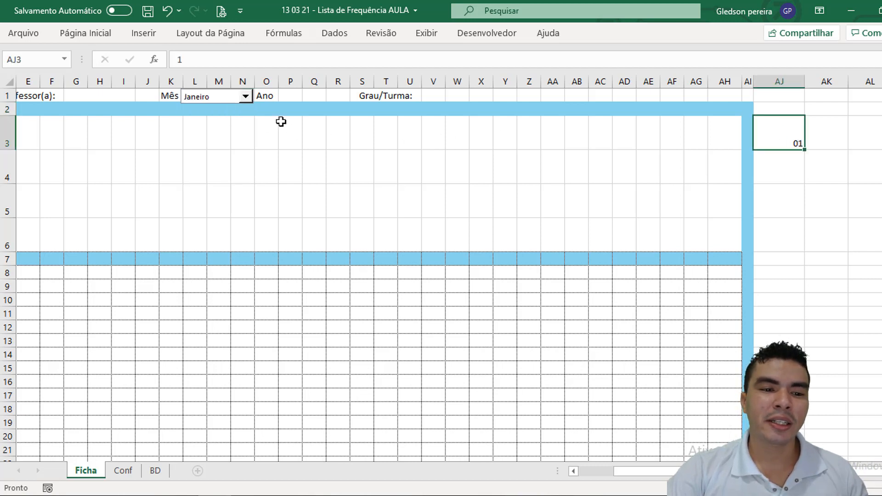
Step: Change the Mês combo box selection to Julho and check the linked cell AJ3 again
{"action": "left_click", "coordinate": [246, 98]}
{"action": "left_click", "coordinate": [217, 166]}
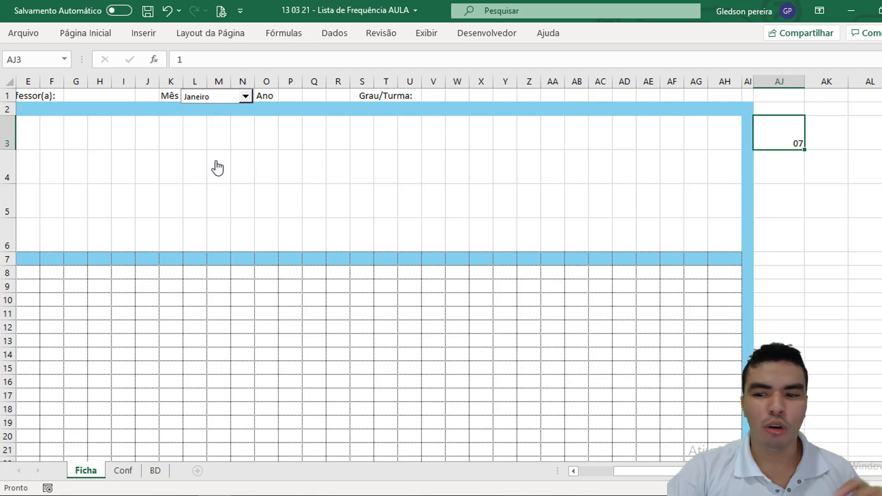
{"action": "left_click", "coordinate": [783, 170]}
{"action": "left_click", "coordinate": [787, 136]}
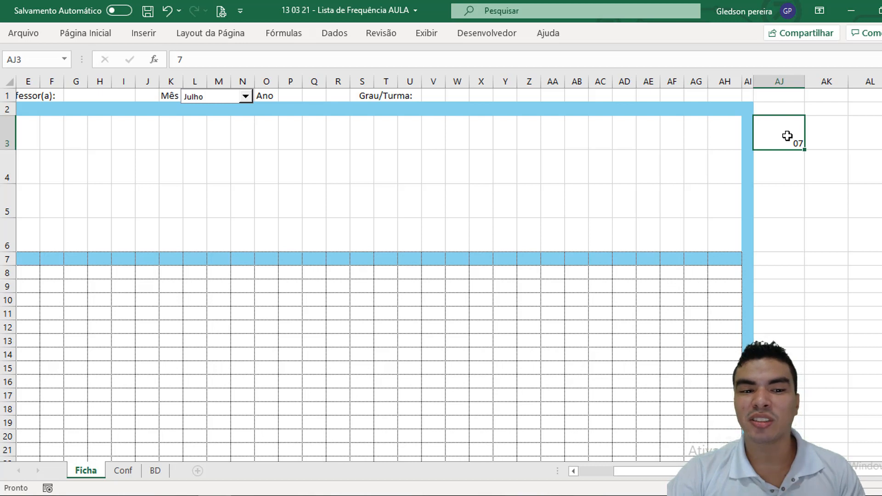
Step: Merge and center cells P1:Q1 beside the Ano label in the Ficha header
{"action": "left_click", "coordinate": [297, 96]}
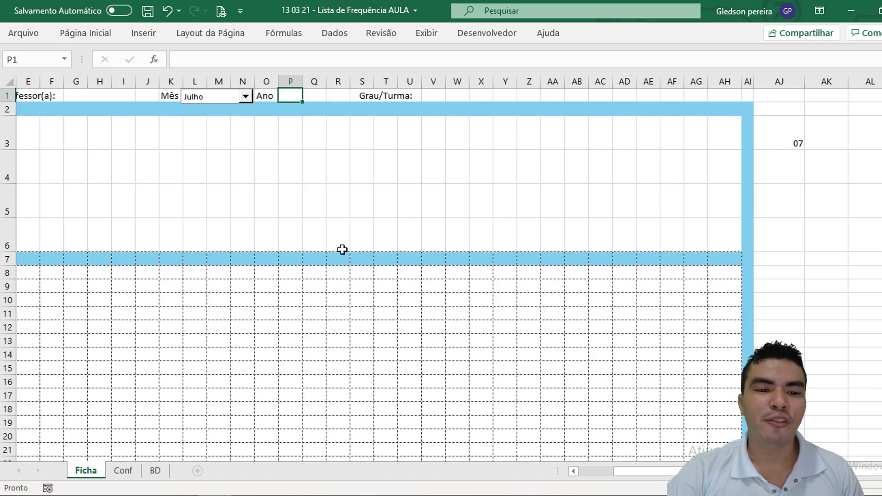
{"action": "left_click_drag", "start_coordinate": [295, 94], "coordinate": [315, 94]}
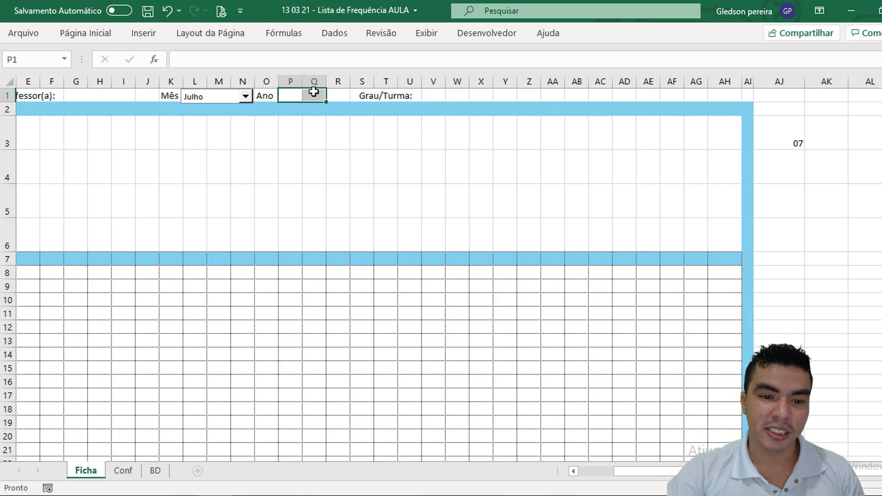
{"action": "left_click", "coordinate": [108, 37]}
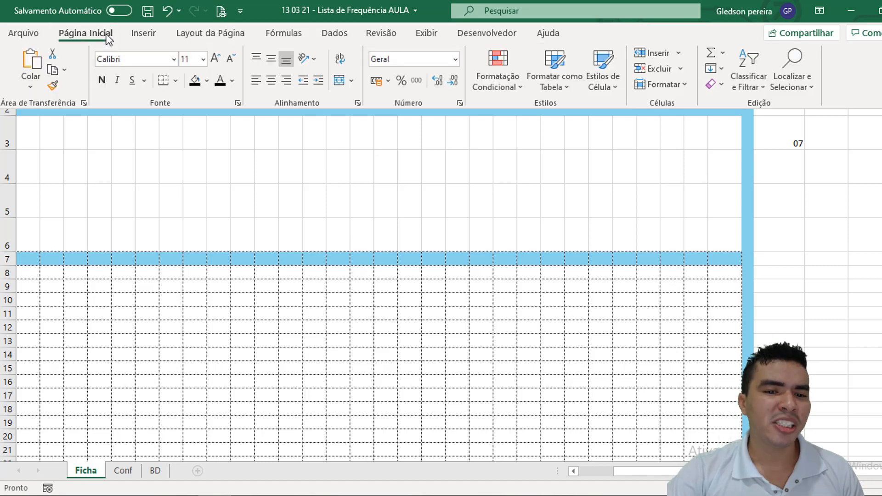
{"action": "left_click", "coordinate": [339, 80]}
{"action": "left_click", "coordinate": [325, 159]}
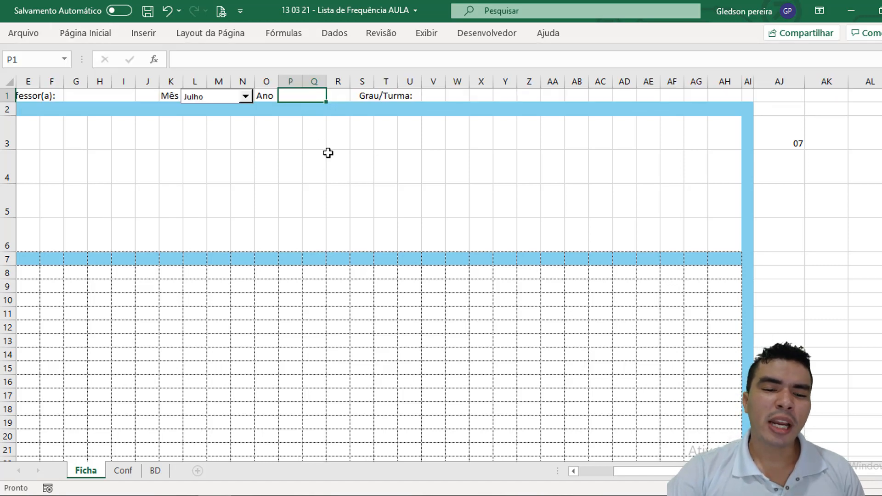
Step: Begin a DESLOC formula in cell R5 of Ficha with the first year cell, Conf!$B$2, as its absolute reference
{"action": "left_click", "coordinate": [331, 199]}
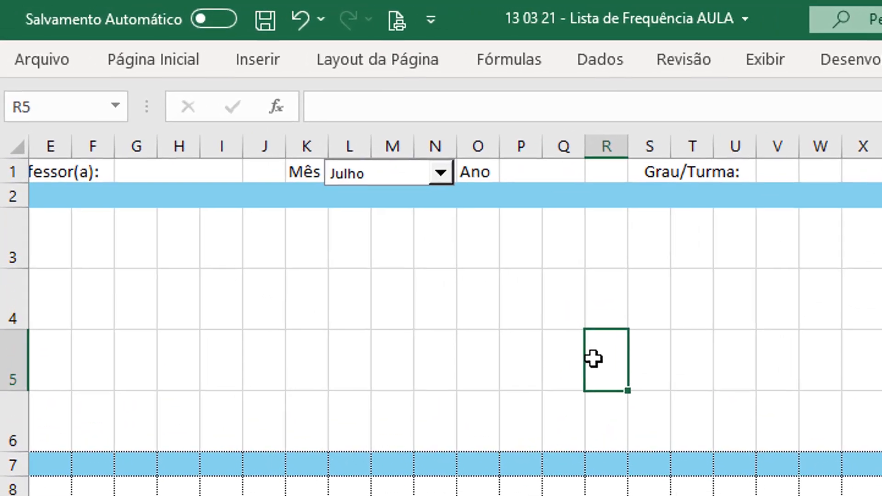
{"action": "type", "text": "=d"}
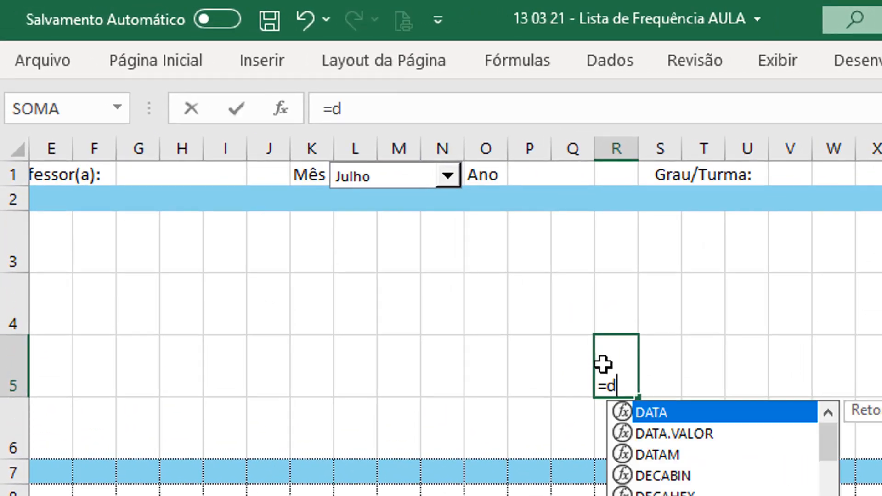
{"action": "type", "text": "es"}
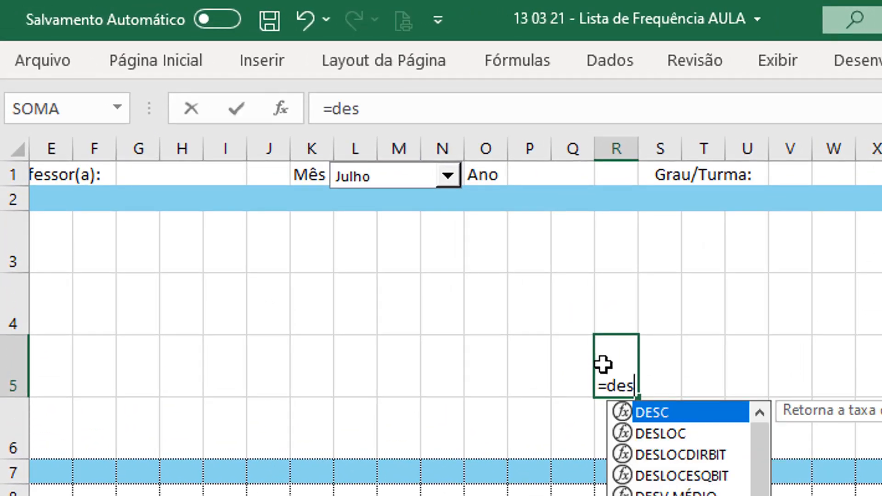
{"action": "type", "text": "lo"}
{"action": "key", "text": "Tab"}
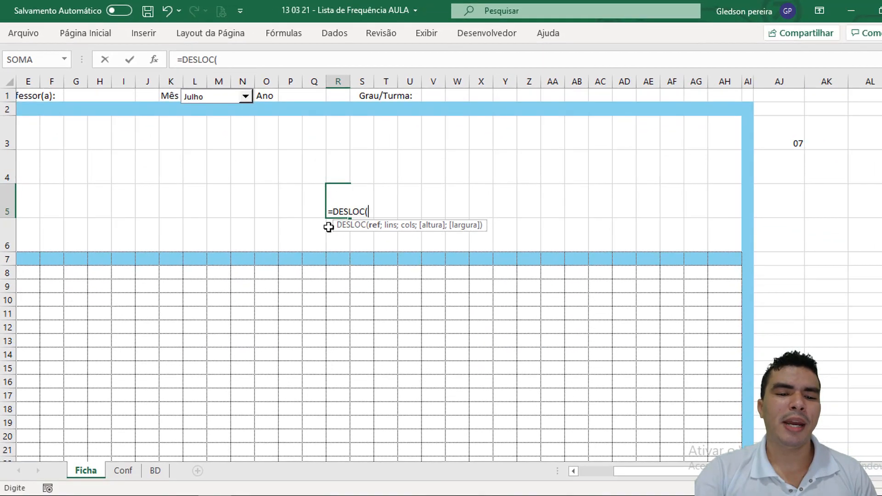
{"action": "left_click", "coordinate": [123, 470]}
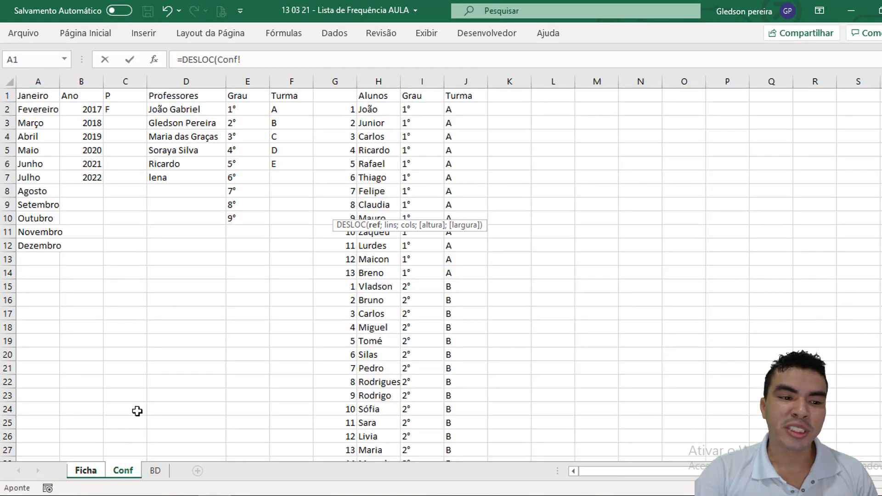
{"action": "left_click", "coordinate": [89, 109]}
{"action": "left_click_drag", "start_coordinate": [239, 60], "coordinate": [252, 59]}
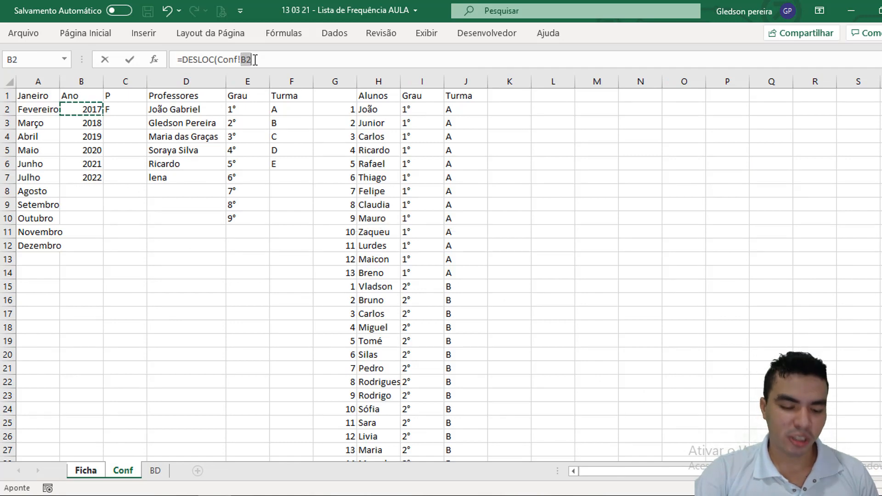
{"action": "key", "text": "F4"}
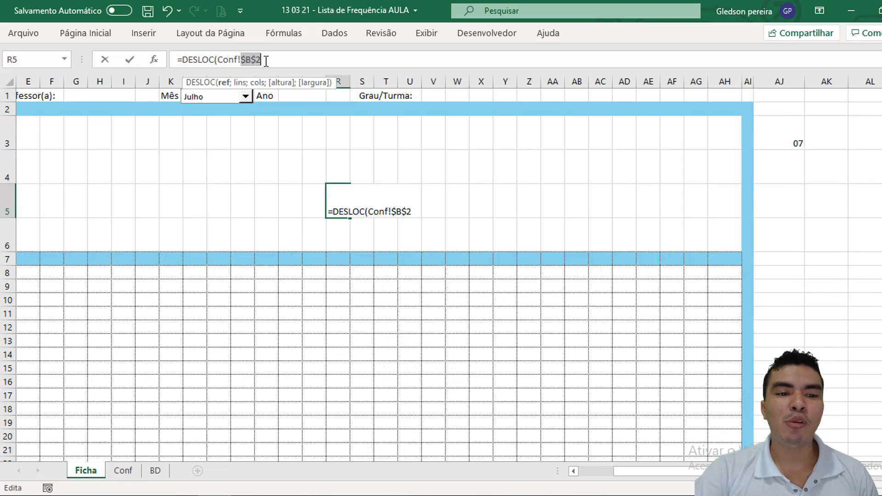
Step: Give the DESLOC formula in R5 row and column offsets of 0
{"action": "type", "text": ";"}
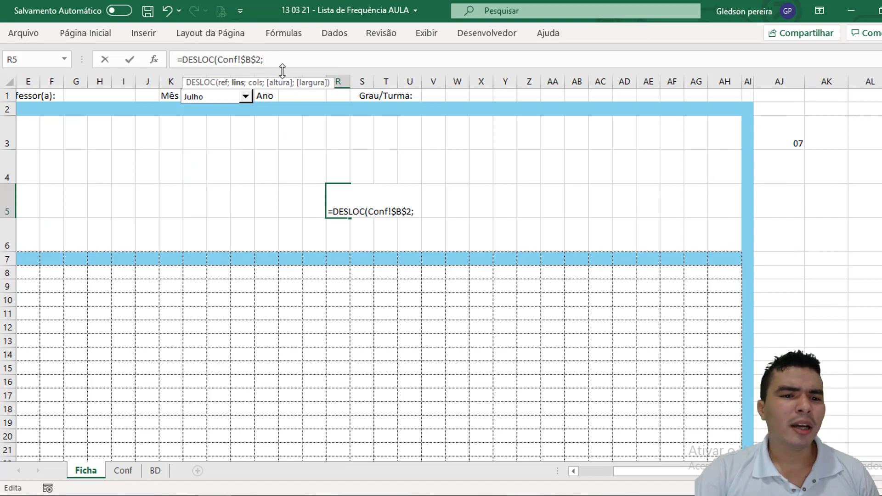
{"action": "type", "text": "0;"}
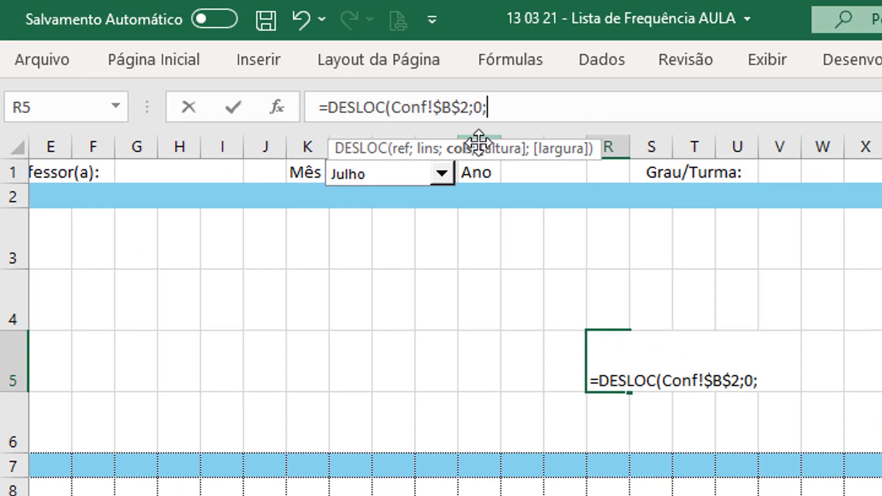
{"action": "type", "text": "0;"}
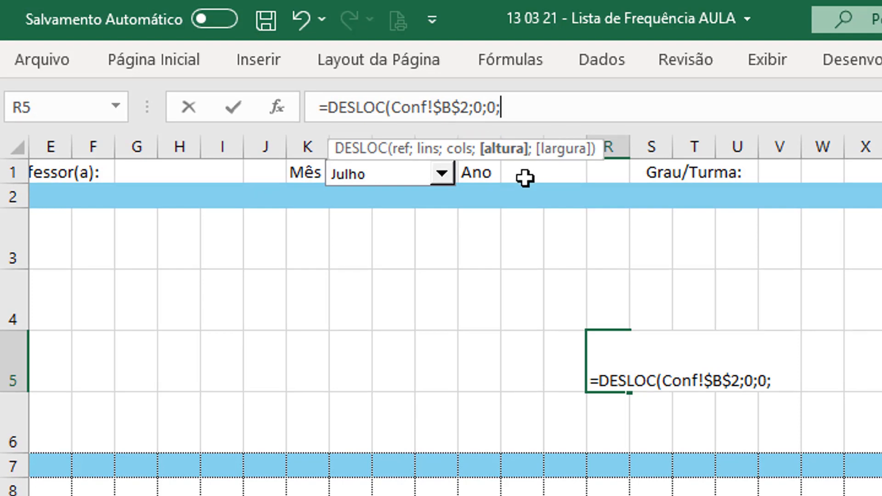
Step: Set the DESLOC height in R5 to CONT.VALORES(Conf!B:B)-1, counting the Ano column without its header
{"action": "type", "text": "c"}
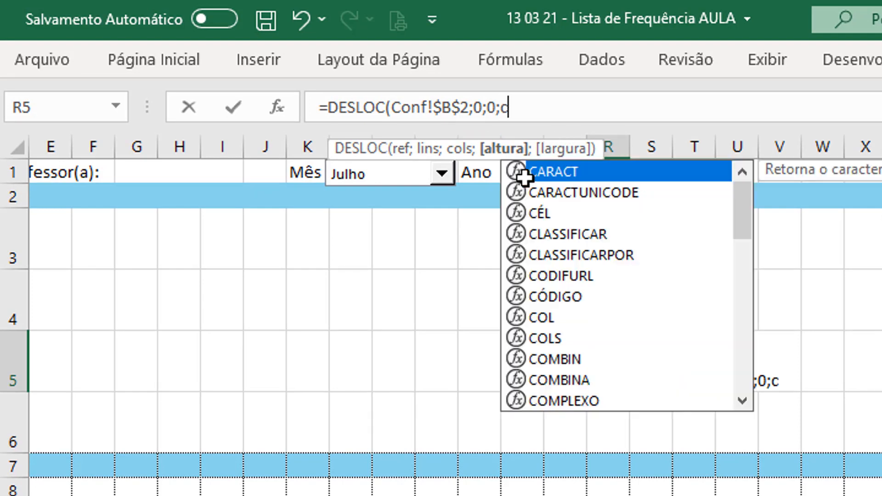
{"action": "type", "text": "ont.valo"}
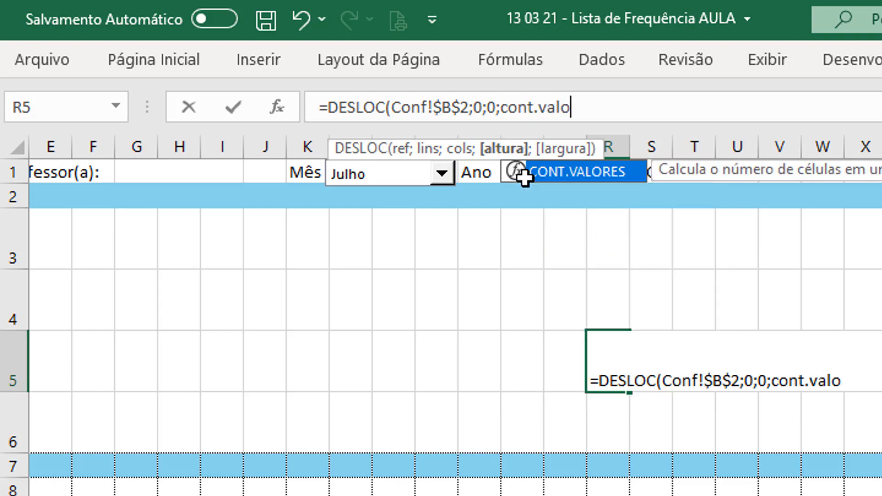
{"action": "key", "text": "Tab"}
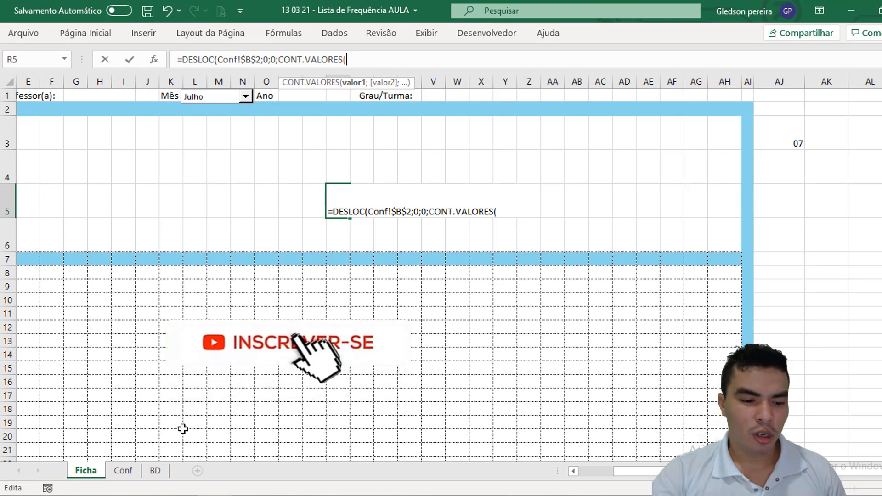
{"action": "left_click", "coordinate": [123, 471]}
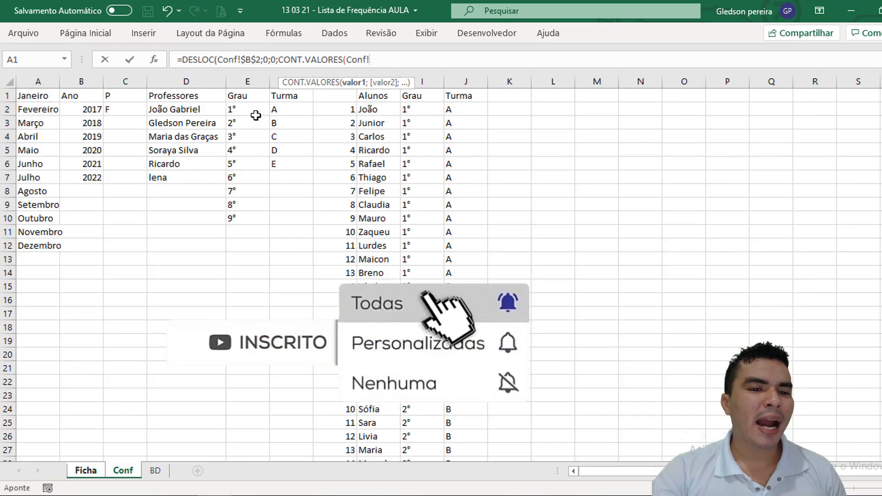
{"action": "left_click", "coordinate": [94, 80]}
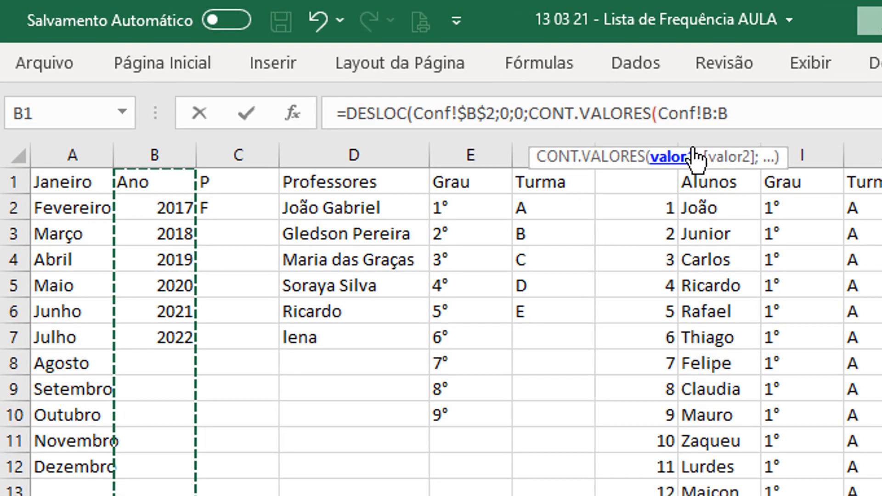
{"action": "type", "text": ")-1"}
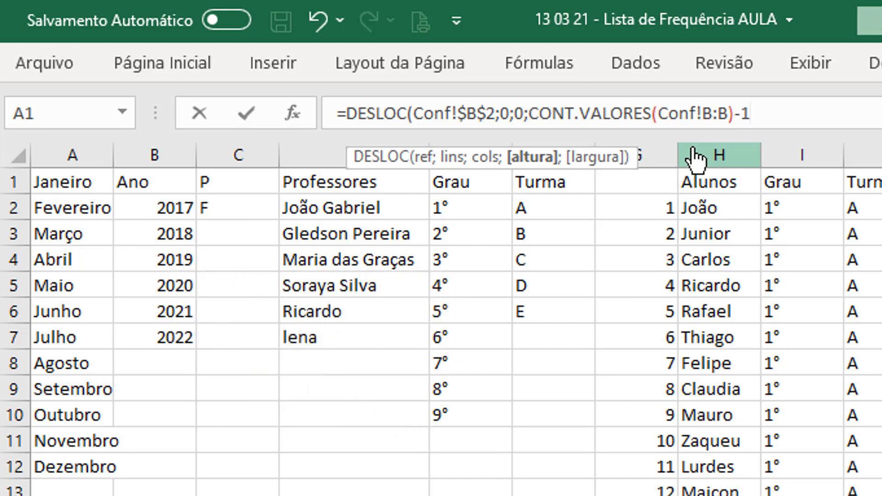
{"action": "type", "text": ";"}
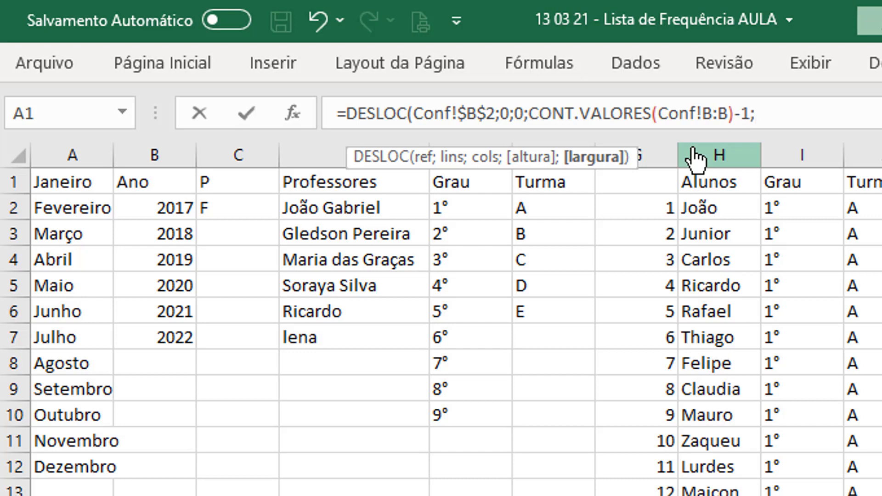
{"action": "type", "text": "1)"}
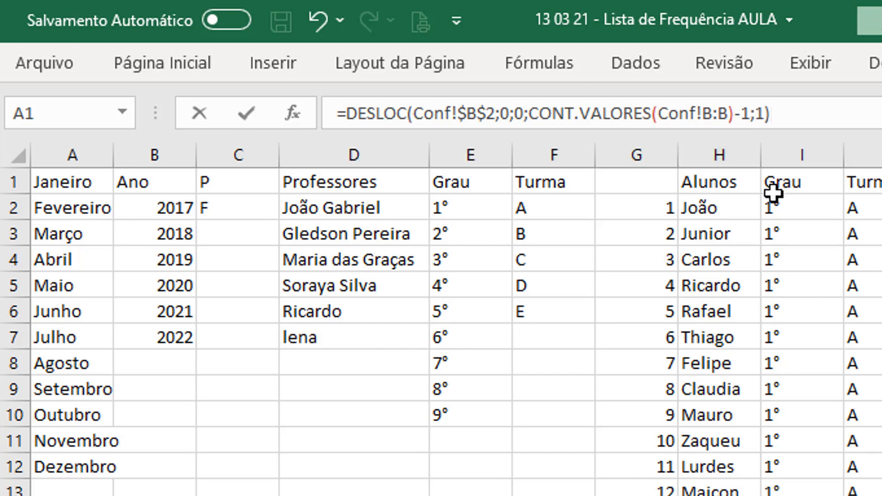
Step: Finish the DESLOC formula with a width of 1 and cut the whole formula out of R5
{"action": "left_click_drag", "start_coordinate": [773, 114], "coordinate": [291, 113]}
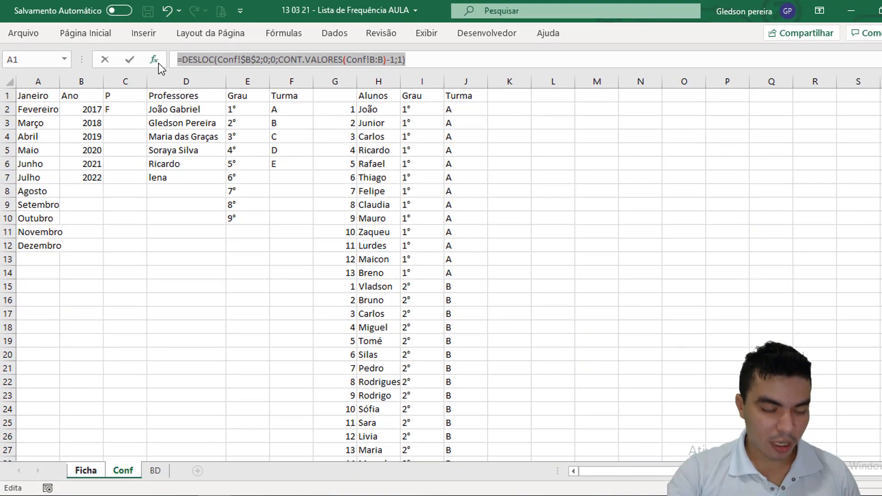
{"action": "key", "text": "ctrl+x"}
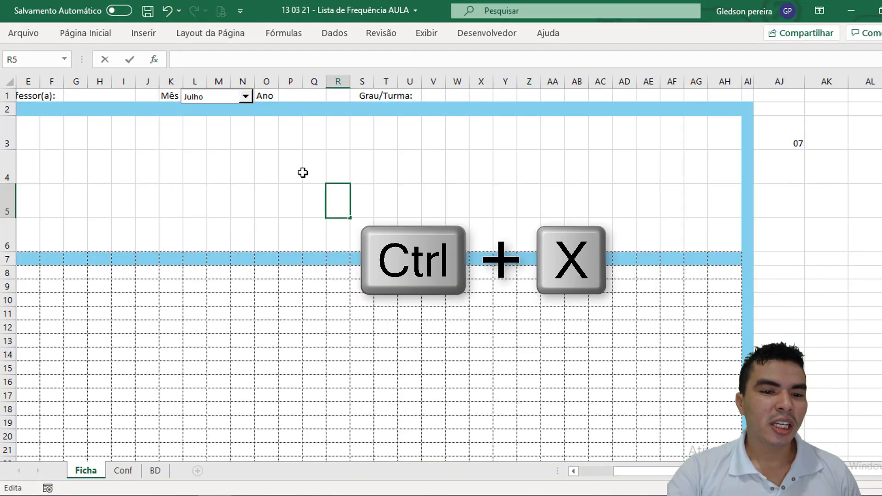
Step: Give merged cell P1 a Lista validation sourced from =DESLOC(Conf!$B$2;0;0;CONT.VALORES(Conf!B:B)-1;1), and choose 2022 as the year
{"action": "left_click", "coordinate": [305, 96]}
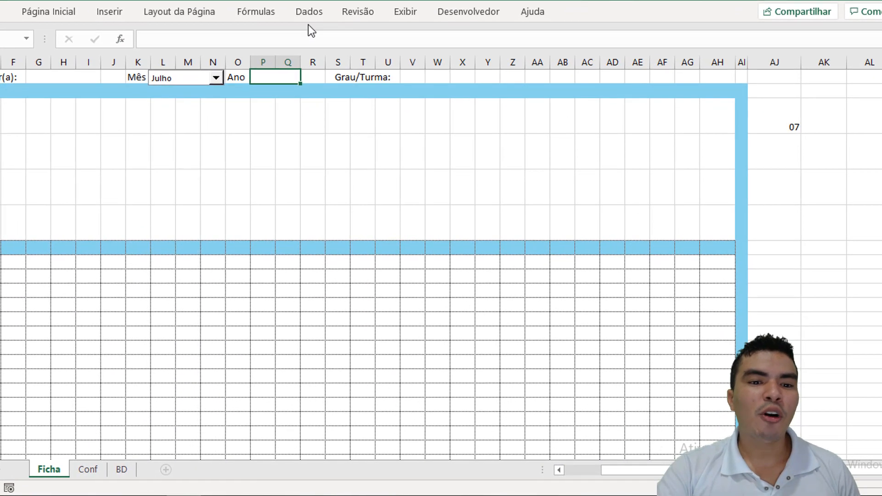
{"action": "left_click", "coordinate": [335, 34]}
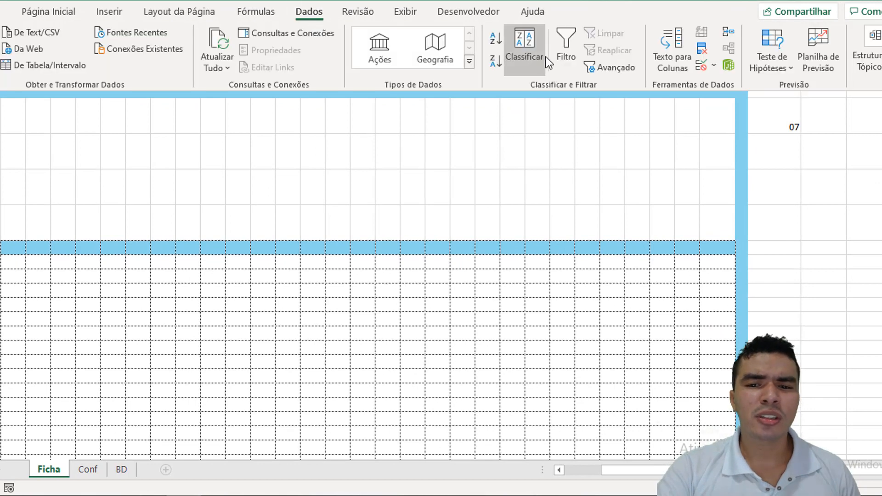
{"action": "left_click", "coordinate": [714, 65]}
{"action": "left_click", "coordinate": [743, 88]}
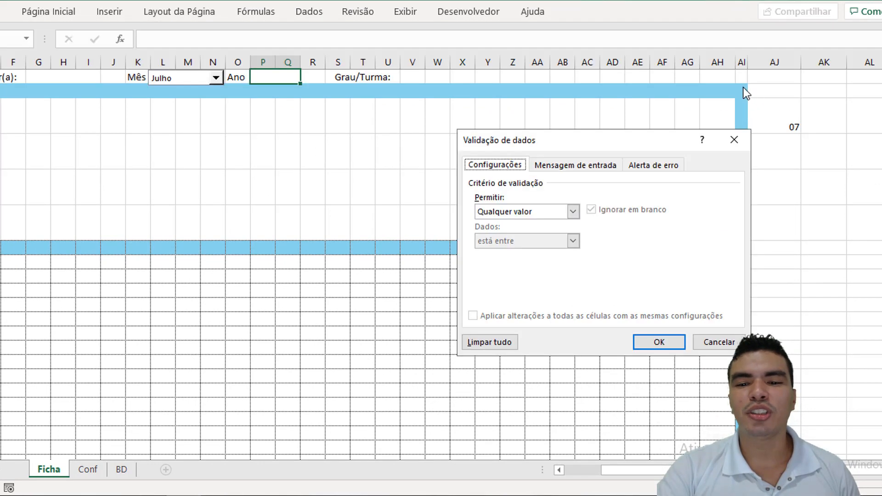
{"action": "left_click", "coordinate": [574, 211]}
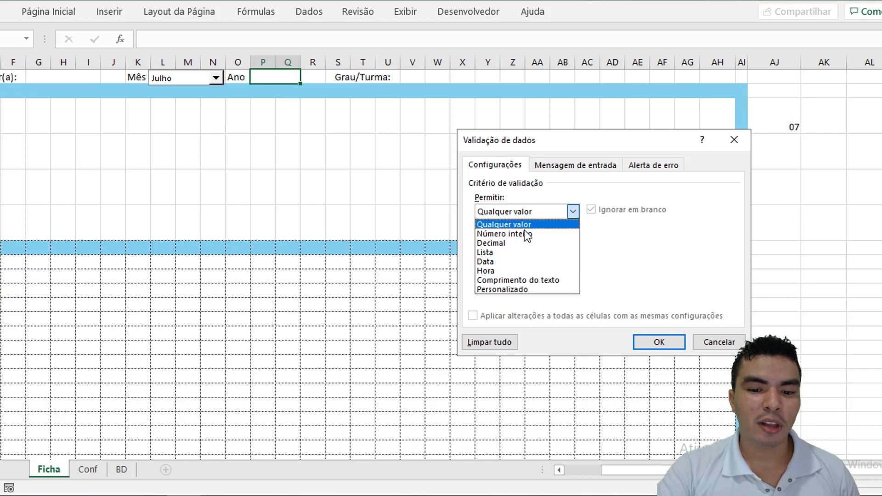
{"action": "left_click", "coordinate": [511, 250]}
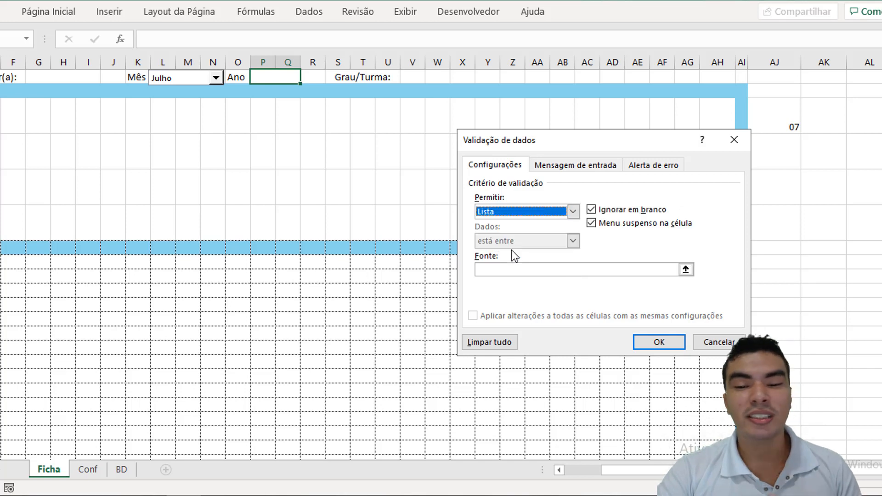
{"action": "left_click", "coordinate": [507, 268]}
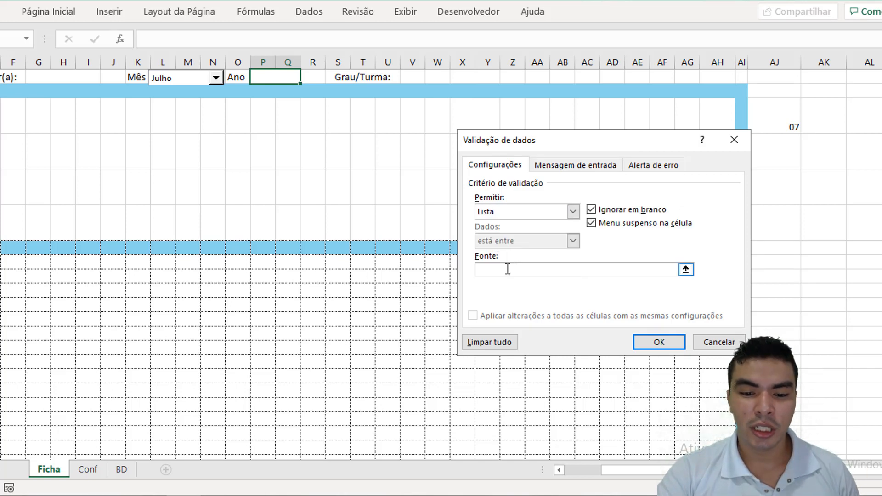
{"action": "key", "text": "ctrl+v"}
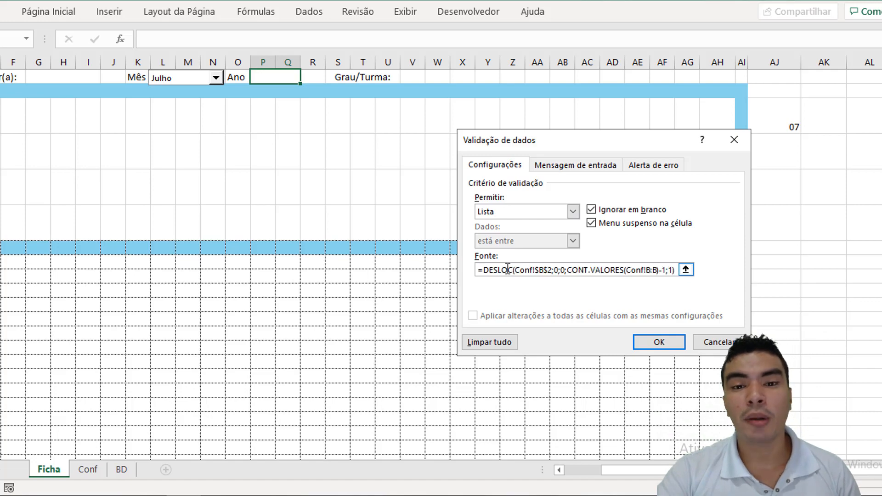
{"action": "left_click", "coordinate": [661, 343]}
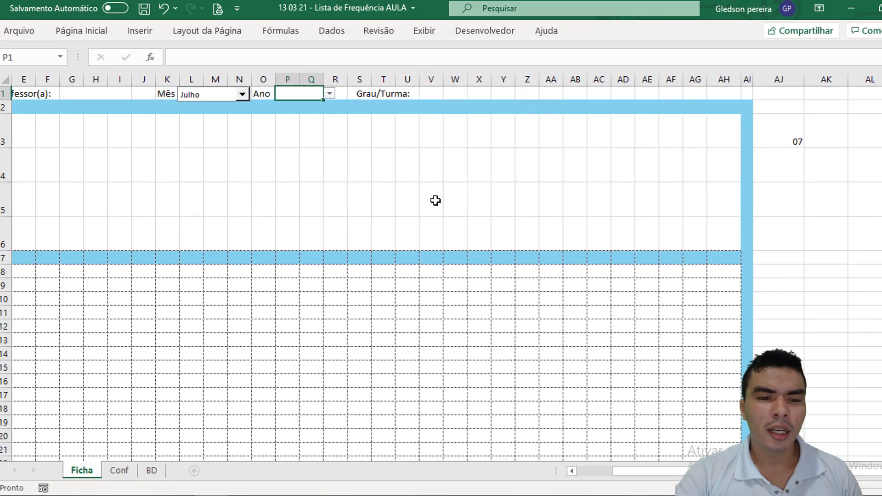
{"action": "left_click", "coordinate": [333, 96]}
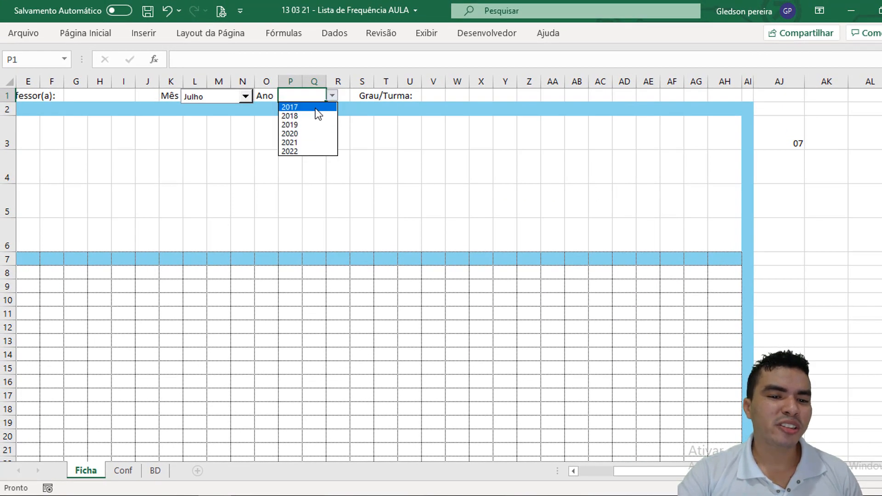
{"action": "left_click", "coordinate": [312, 152]}
Step: Add 2023 to the Ano list in Conf cell B8 and check the year dropdown on Ficha for it
{"action": "left_click", "coordinate": [128, 470]}
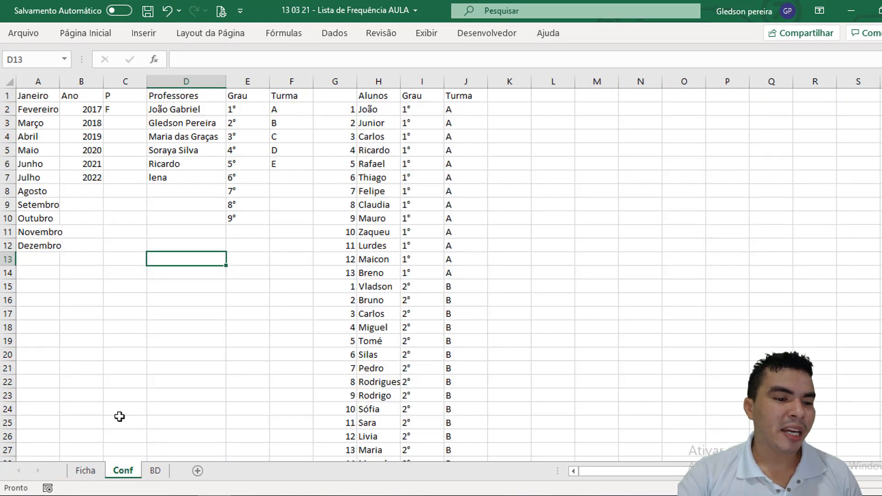
{"action": "left_click", "coordinate": [90, 188]}
{"action": "type", "text": "2023"}
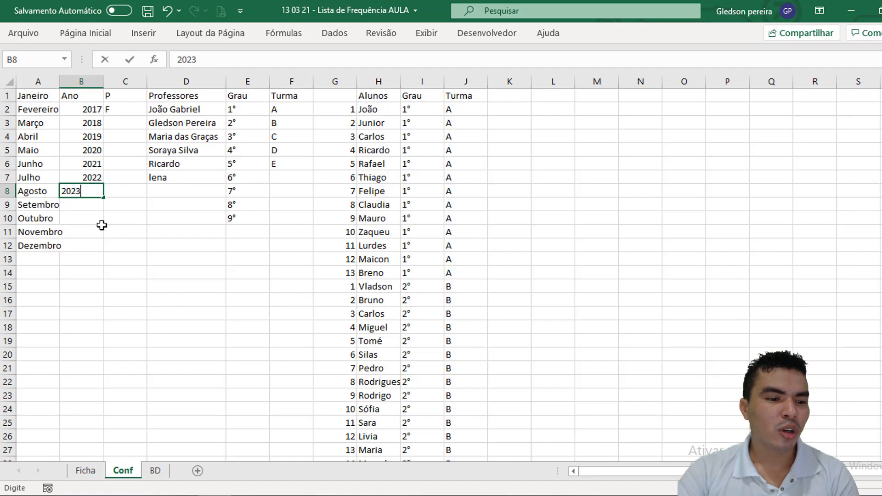
{"action": "left_click", "coordinate": [97, 232]}
{"action": "left_click", "coordinate": [86, 470]}
{"action": "left_click", "coordinate": [542, 156]}
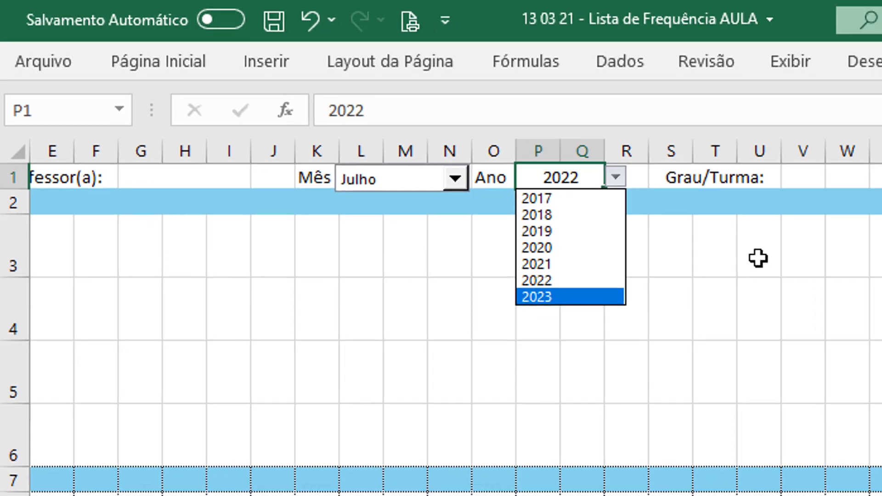
Step: Begin a DESLOC formula in Ficha cell U5 with the first Grau cell, Conf!$E$2, as its absolute reference
{"action": "left_click", "coordinate": [835, 184]}
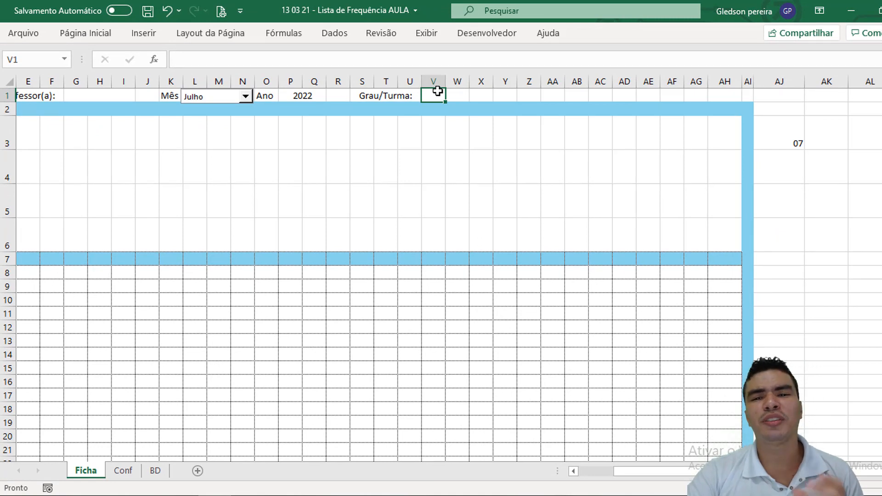
{"action": "left_click", "coordinate": [401, 199]}
{"action": "type", "text": "=des"}
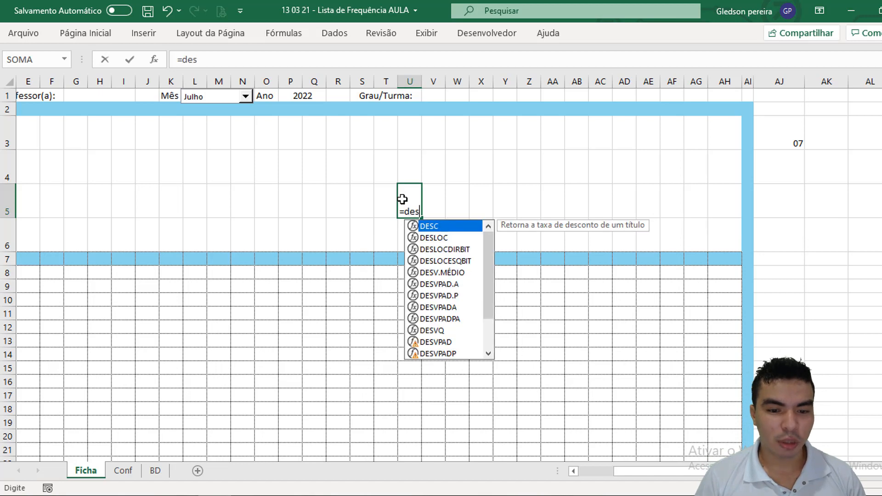
{"action": "type", "text": "lo"}
{"action": "key", "text": "Tab"}
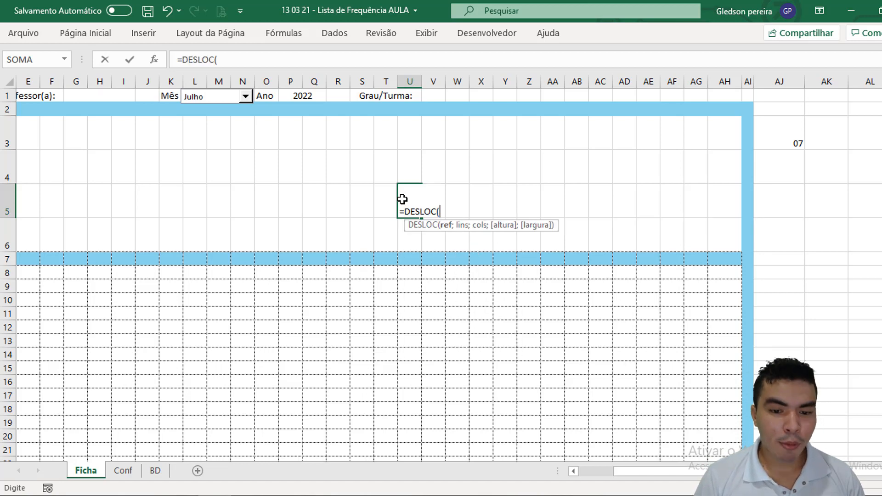
{"action": "left_click", "coordinate": [123, 470]}
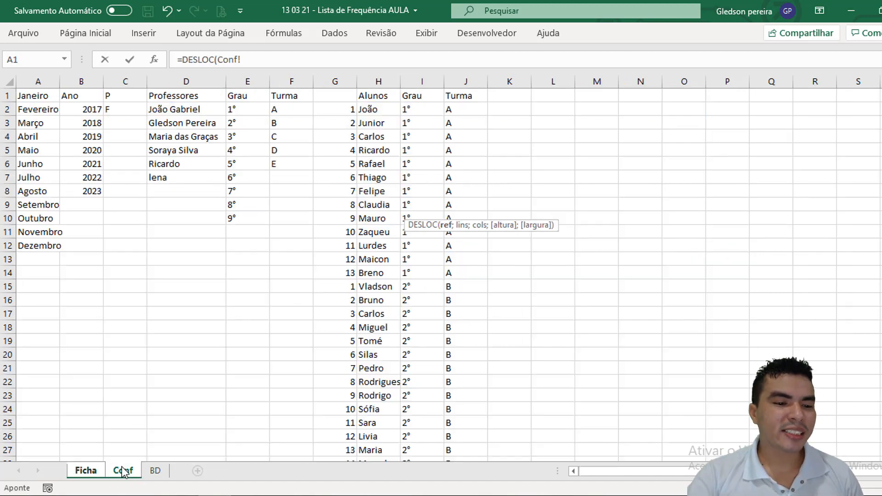
{"action": "left_click", "coordinate": [246, 110]}
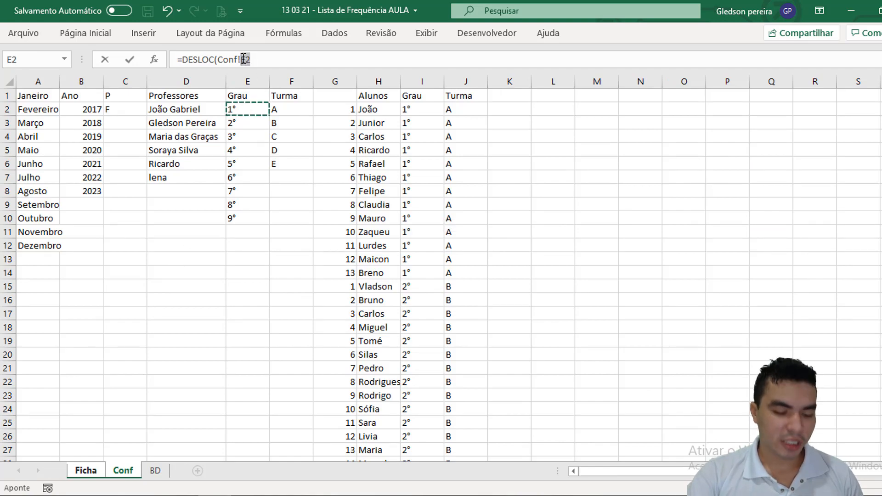
{"action": "key", "text": "F4"}
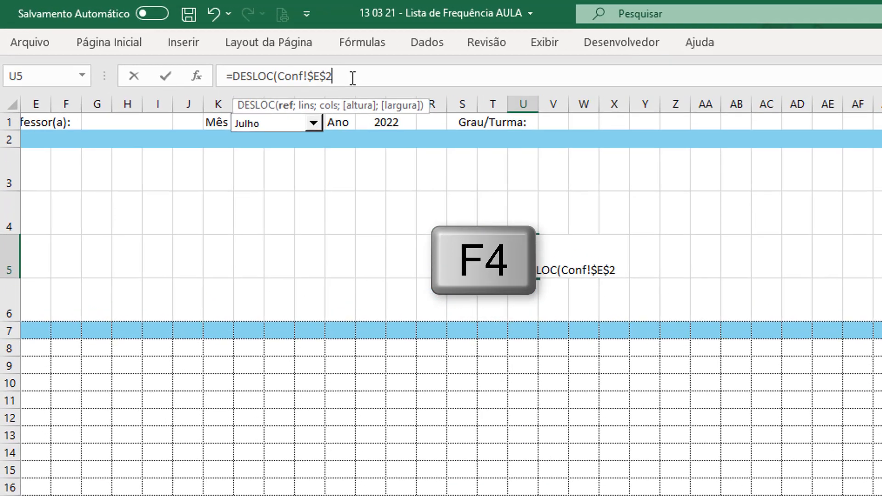
Step: Enter 0 for both the row and column offsets of the DESLOC formula in U5
{"action": "type", "text": ";"}
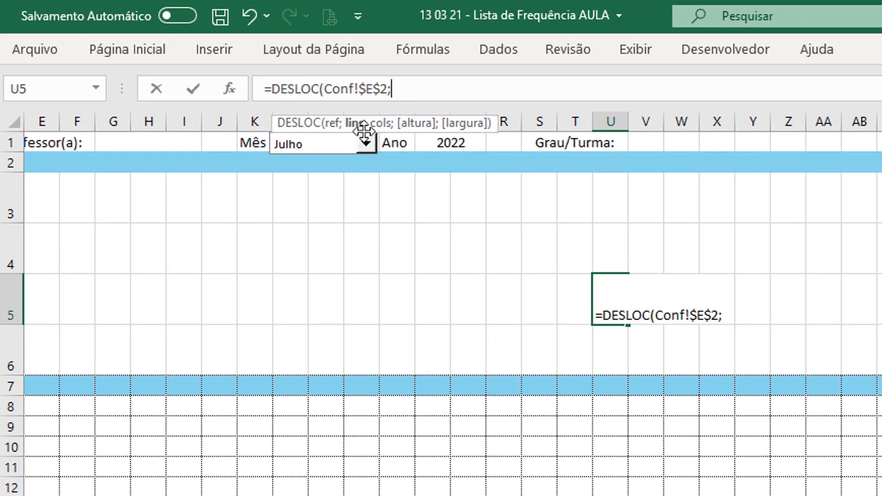
{"action": "type", "text": "0;"}
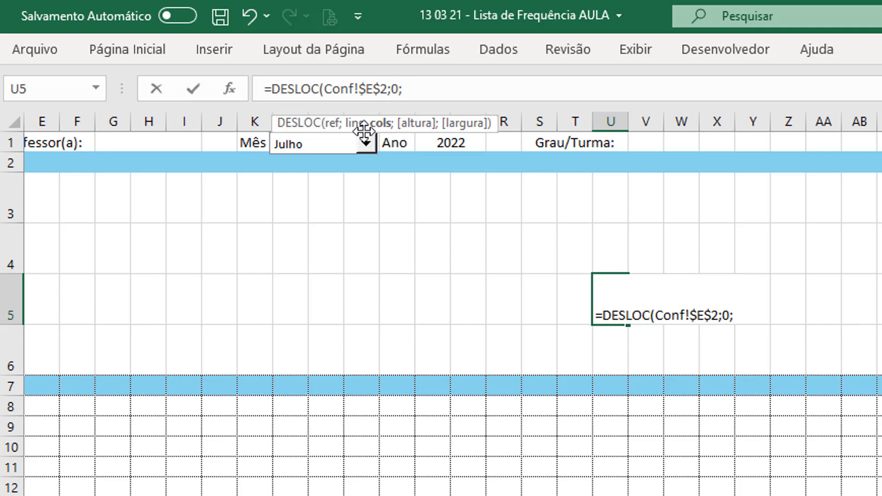
{"action": "type", "text": "0;"}
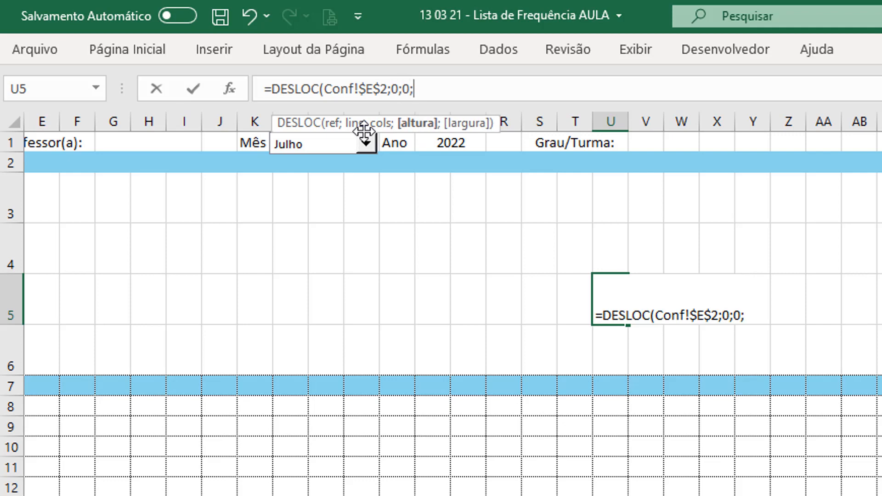
{"action": "type", "text": "cont"}
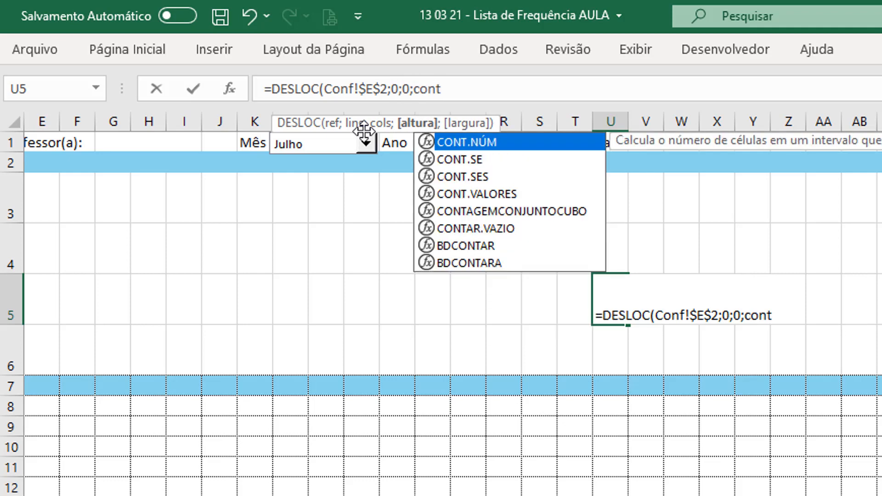
{"action": "type", "text": ".valo"}
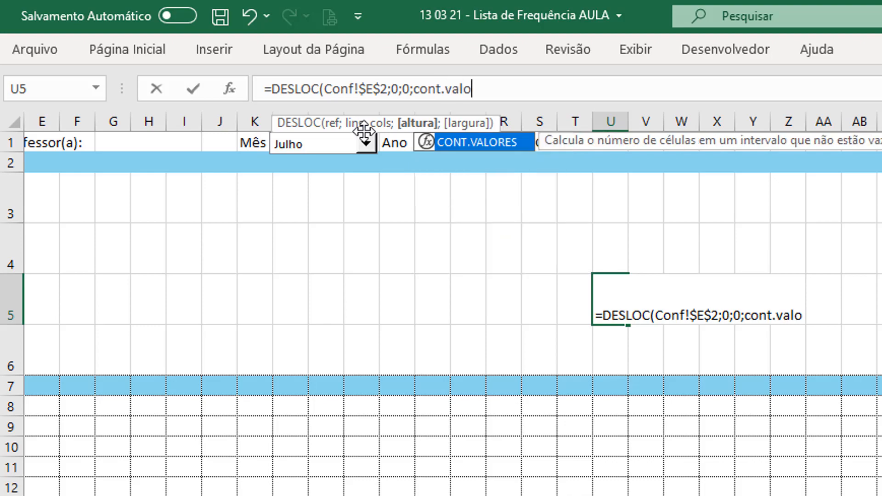
Step: Set the height argument of the DESLOC formula in U5 to CONT.VALORES(Conf!E:E), counting the whole Grau column
{"action": "key", "text": "Tab"}
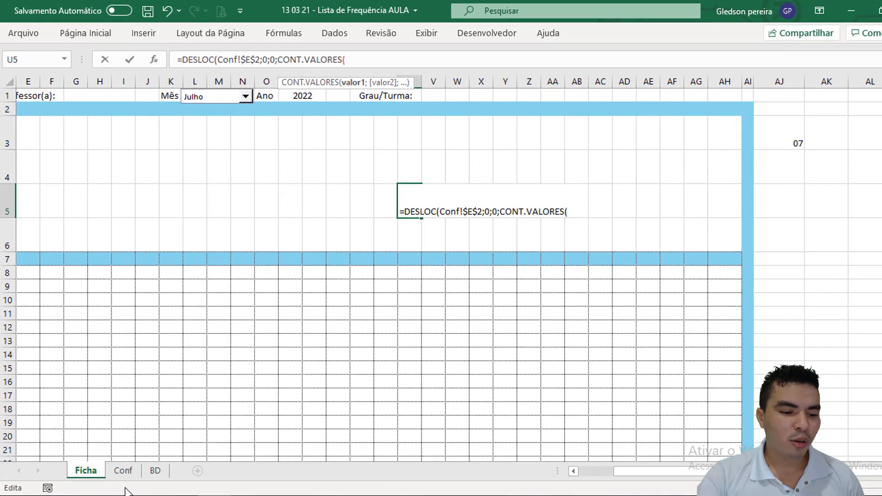
{"action": "left_click", "coordinate": [122, 475]}
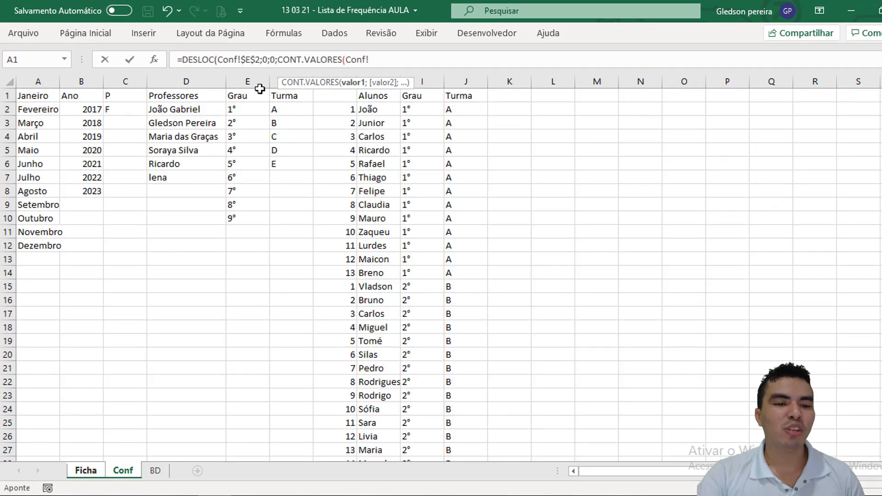
{"action": "left_click", "coordinate": [248, 82]}
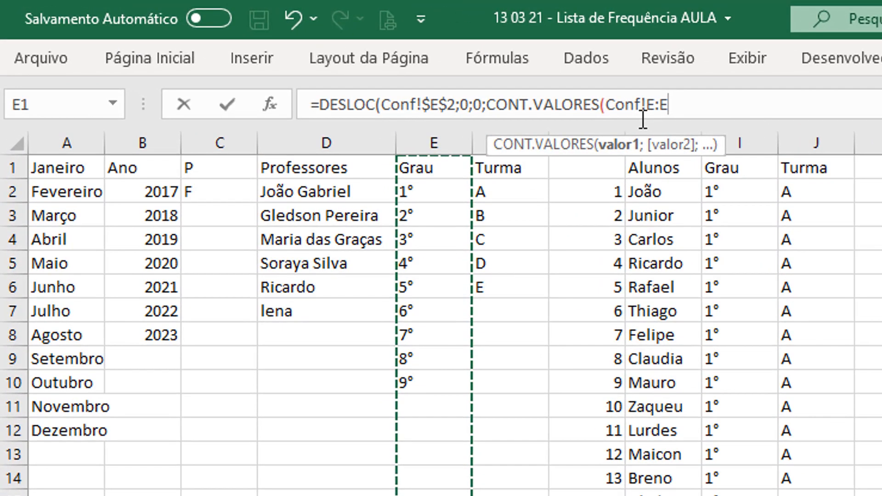
{"action": "type", "text": ")"}
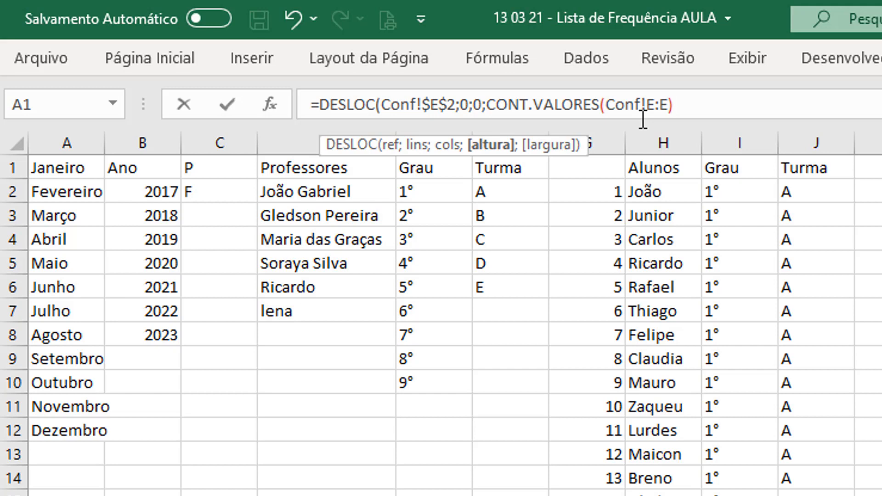
{"action": "type", "text": "-1;1)"}
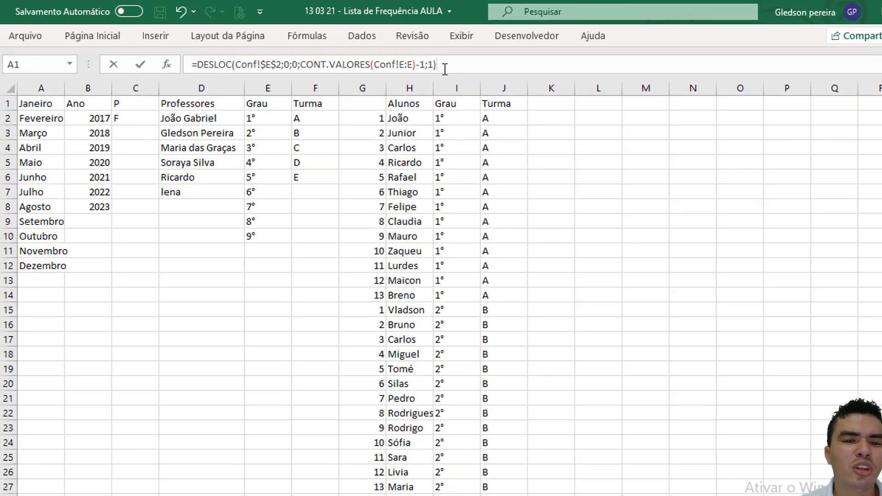
Step: Finish the DESLOC formula by subtracting 1 from the height and setting the width to 1, and cut the whole formula
{"action": "left_click_drag", "start_coordinate": [708, 104], "coordinate": [261, 121]}
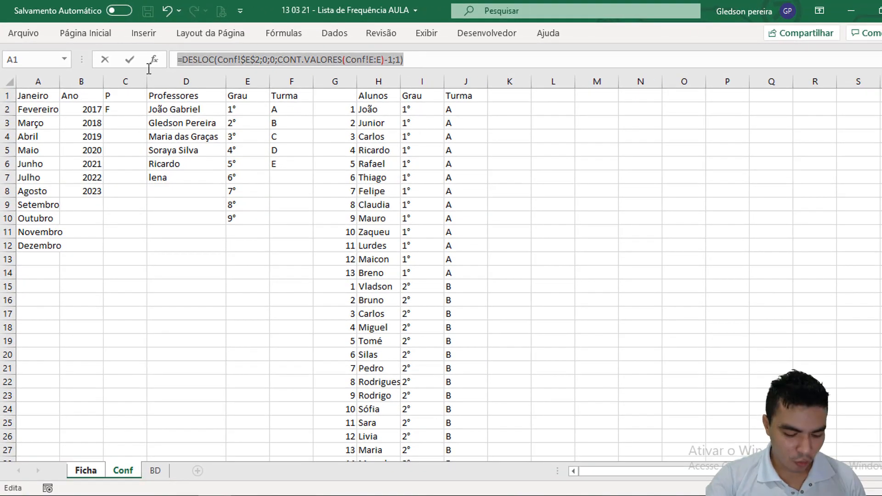
{"action": "key", "text": "ctrl+x"}
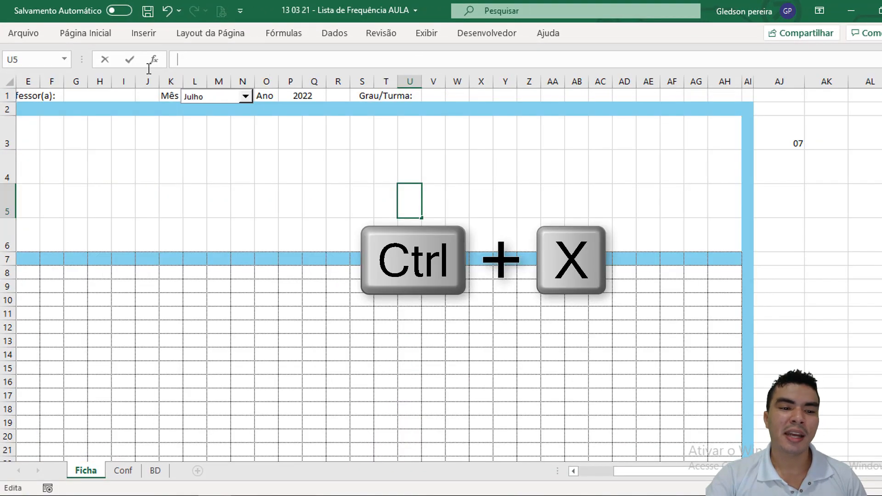
Step: Give cell V1 a Lista validation sourced from the cut formula =DESLOC(Conf!$E$2;0;0;CONT.VALORES(Conf!E:E)-1;1)
{"action": "left_click", "coordinate": [438, 96]}
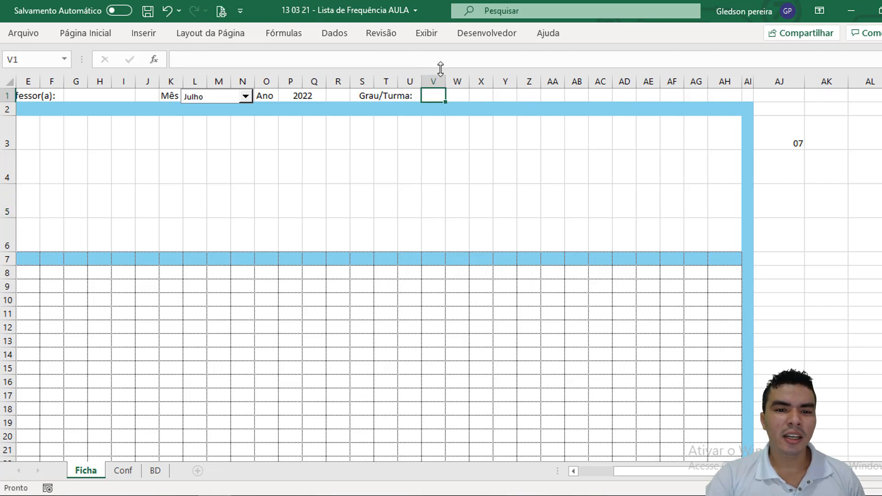
{"action": "left_click", "coordinate": [333, 33]}
{"action": "left_click", "coordinate": [721, 87]}
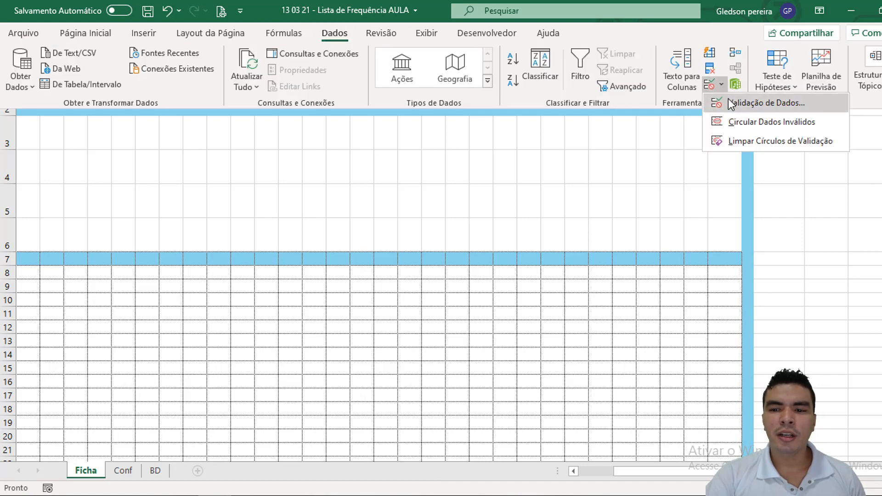
{"action": "left_click", "coordinate": [732, 105]}
{"action": "left_click", "coordinate": [471, 117]}
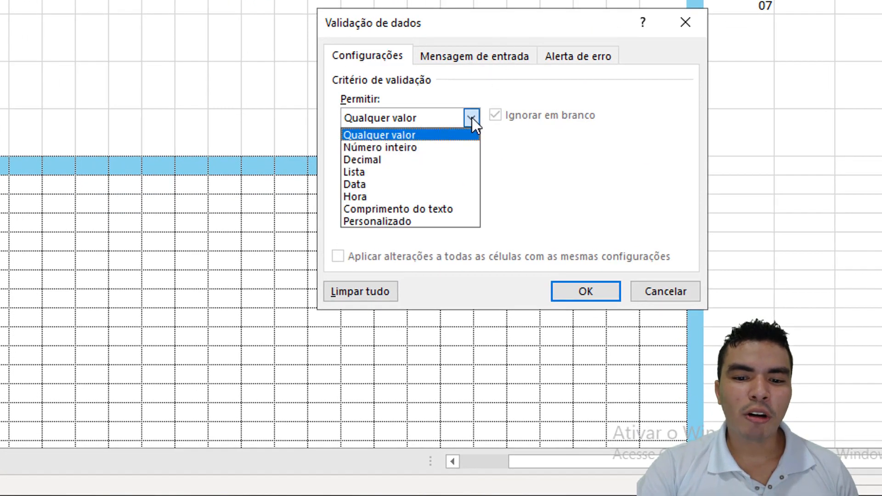
{"action": "left_click", "coordinate": [407, 172]}
{"action": "left_click", "coordinate": [394, 190]}
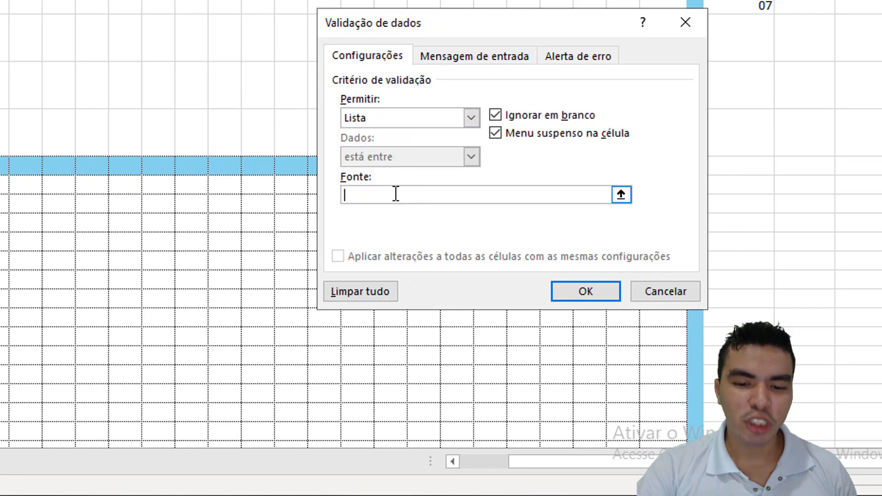
{"action": "key", "text": "ctrl+v"}
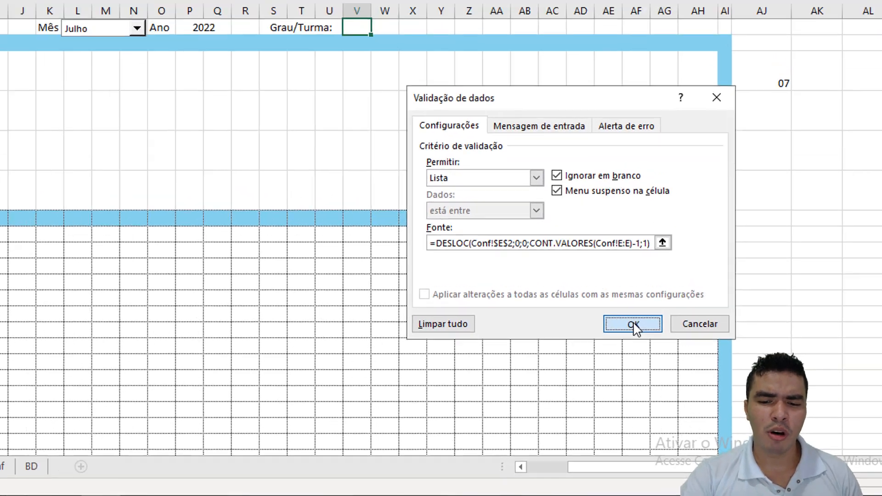
{"action": "left_click", "coordinate": [632, 323]}
Step: Check the grade options in the V1 dropdown, and look up the Turma list's column on the Conf sheet
{"action": "left_click", "coordinate": [378, 27]}
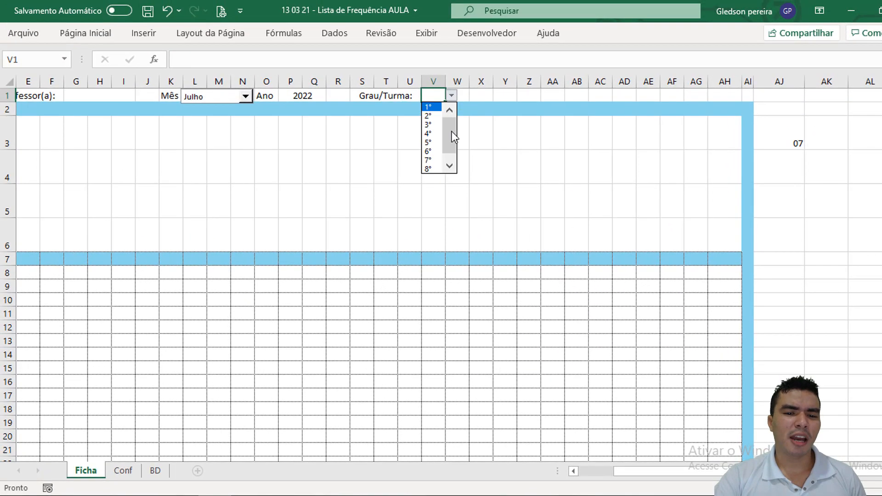
{"action": "left_click_drag", "start_coordinate": [453, 140], "coordinate": [449, 163]}
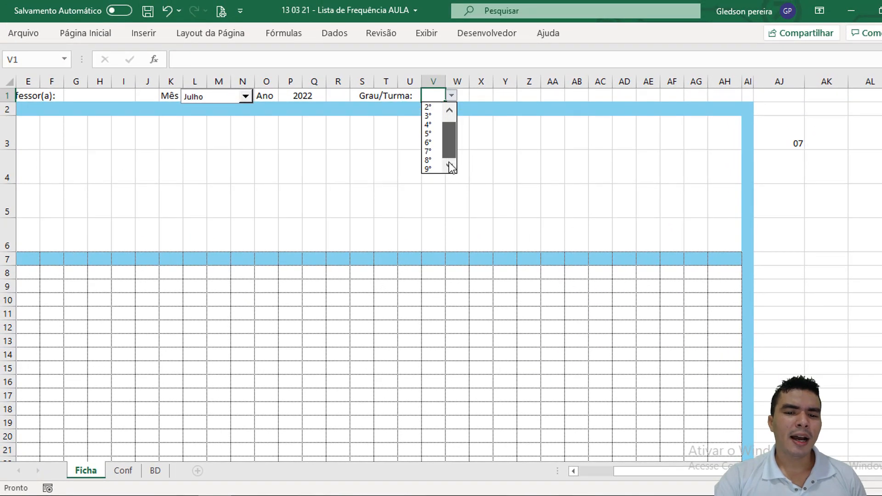
{"action": "left_click", "coordinate": [452, 96]}
{"action": "left_click", "coordinate": [454, 95]}
{"action": "left_click", "coordinate": [464, 97]}
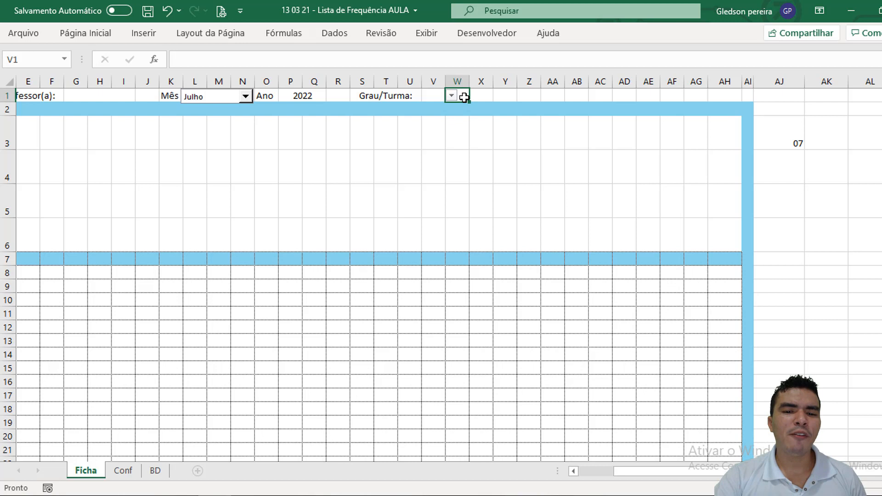
{"action": "left_click", "coordinate": [446, 211]}
{"action": "left_click", "coordinate": [451, 97]}
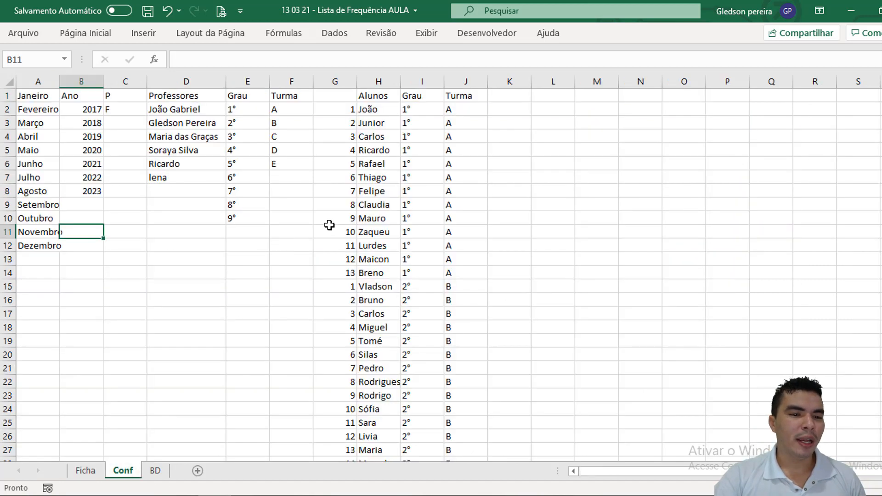
{"action": "left_click", "coordinate": [291, 81]}
{"action": "left_click", "coordinate": [227, 177]}
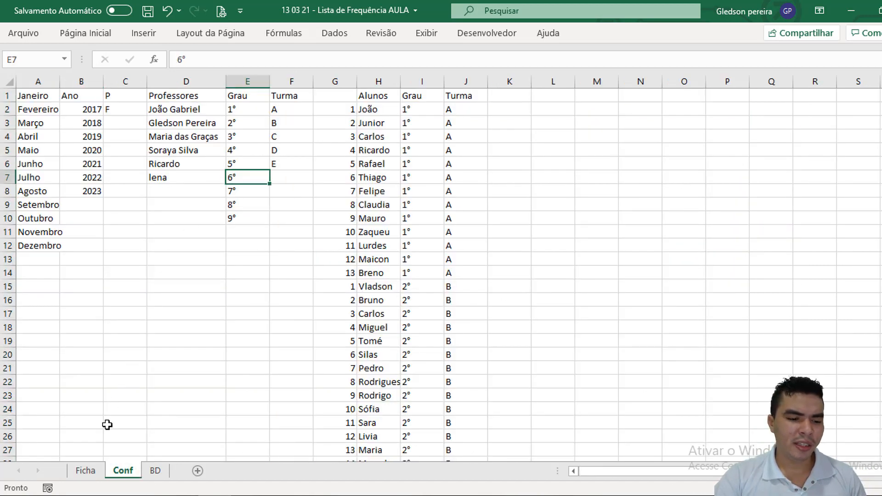
{"action": "left_click", "coordinate": [87, 470]}
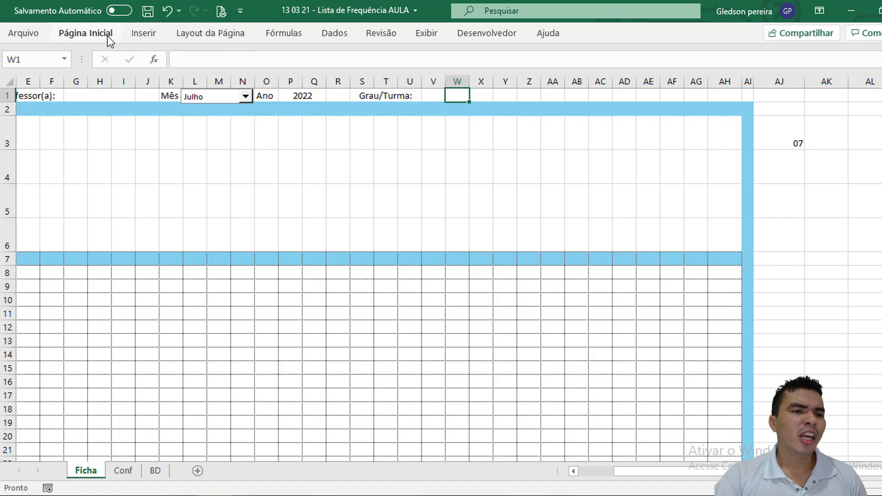
Step: Set up a Lista validation for W1 with the copied formula =DESLOC(Conf!$E$2;0;0;CONT.VALORES(Conf!E:E)-1;1) as its source
{"action": "left_click", "coordinate": [327, 33]}
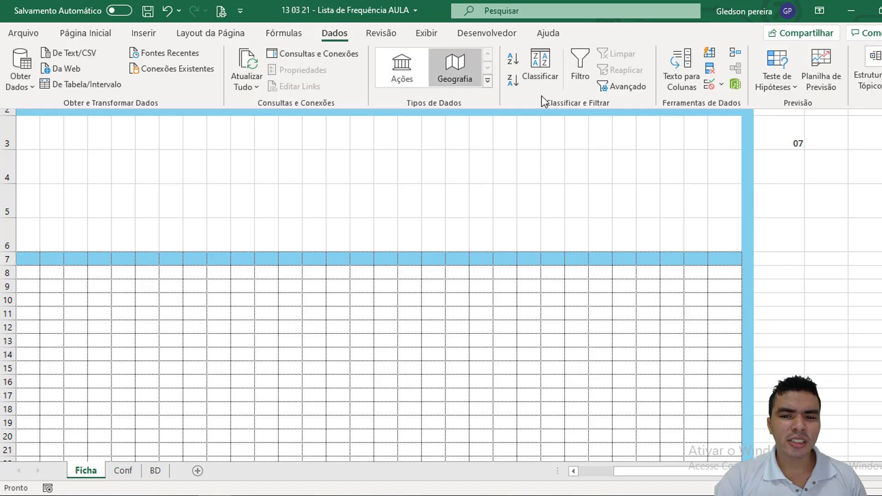
{"action": "left_click", "coordinate": [720, 85]}
{"action": "left_click", "coordinate": [724, 92]}
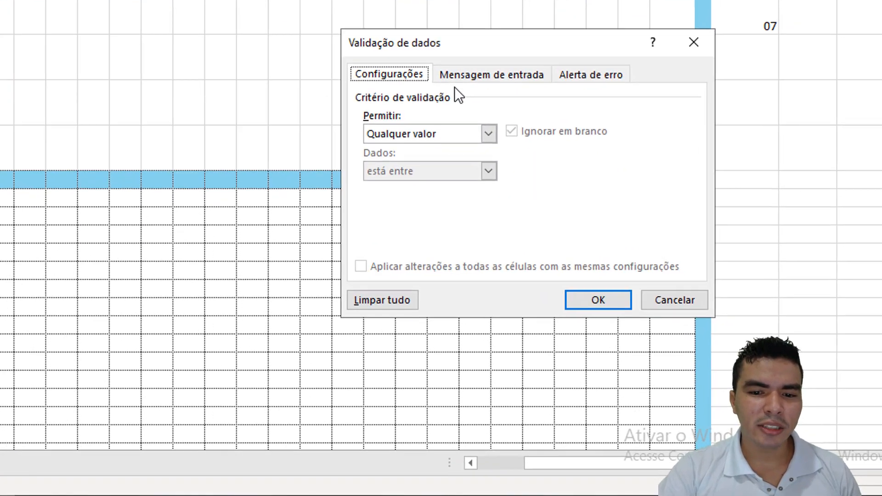
{"action": "left_click", "coordinate": [577, 215]}
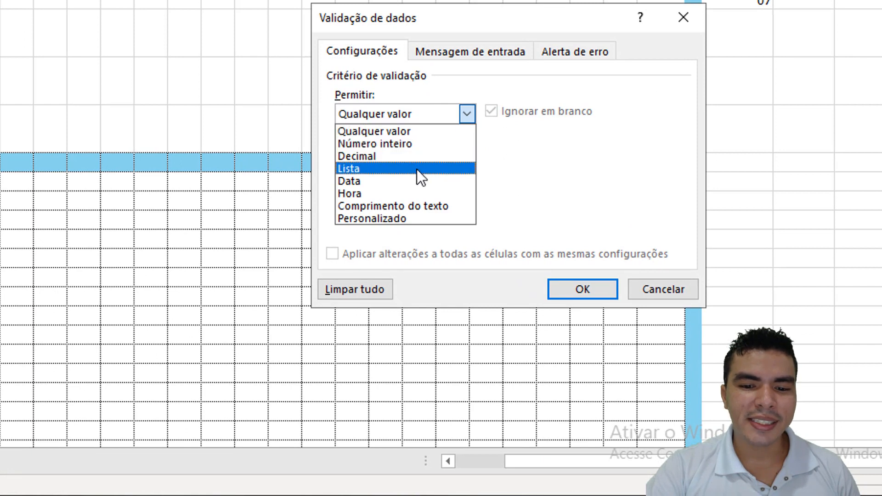
{"action": "left_click", "coordinate": [417, 169]}
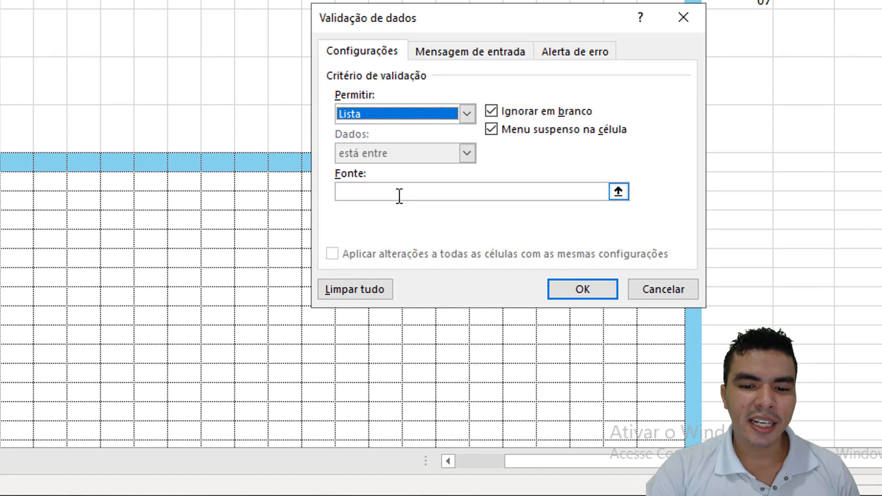
{"action": "left_click", "coordinate": [397, 193]}
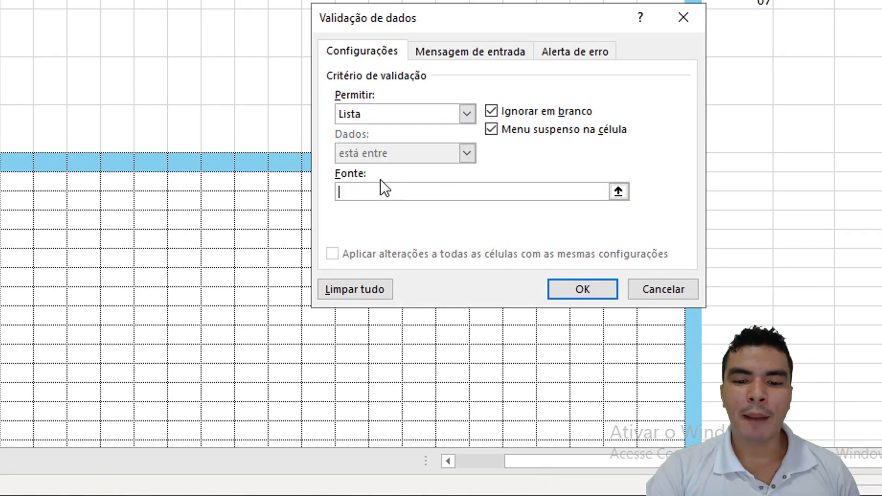
{"action": "type", "text": "=DESLOC(Conf!$E$2;0;0;CONT.VALORES(Conf!E:E)-1;1)"}
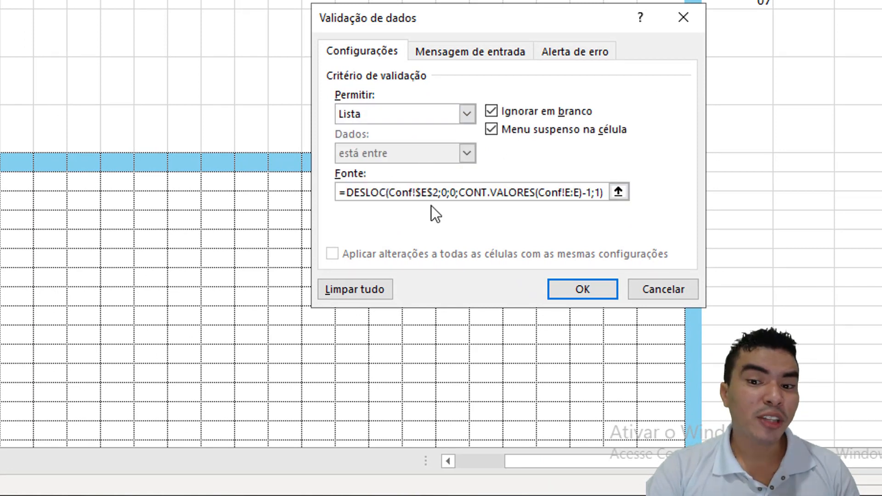
Step: Change the W1 source to =DESLOC(Conf!$f$2;0;0;CONT.VALORES(Conf!f:f)-1;1), apply the validation, and check the class options in its dropdown
{"action": "left_click_drag", "start_coordinate": [421, 194], "coordinate": [428, 195]}
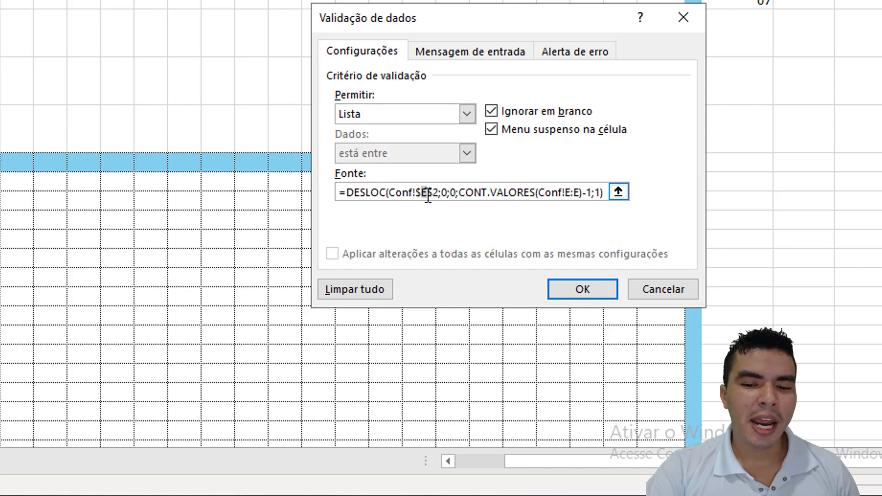
{"action": "type", "text": "f"}
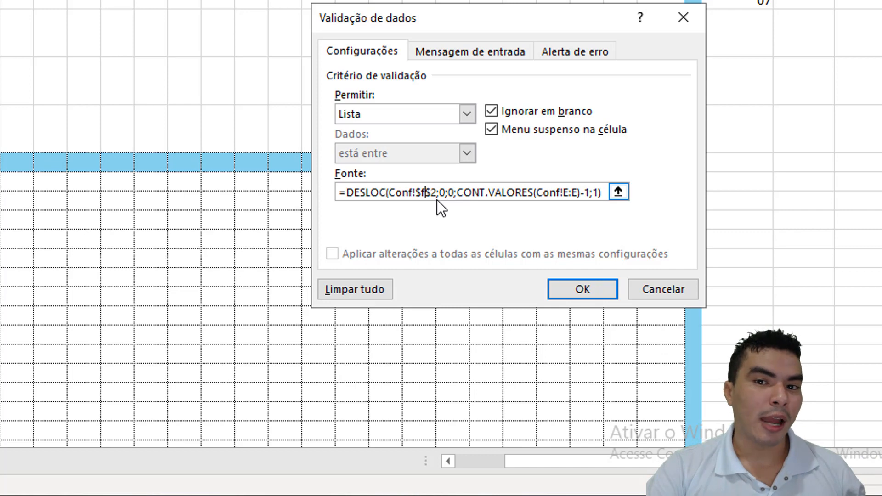
{"action": "left_click_drag", "start_coordinate": [562, 193], "coordinate": [569, 192]}
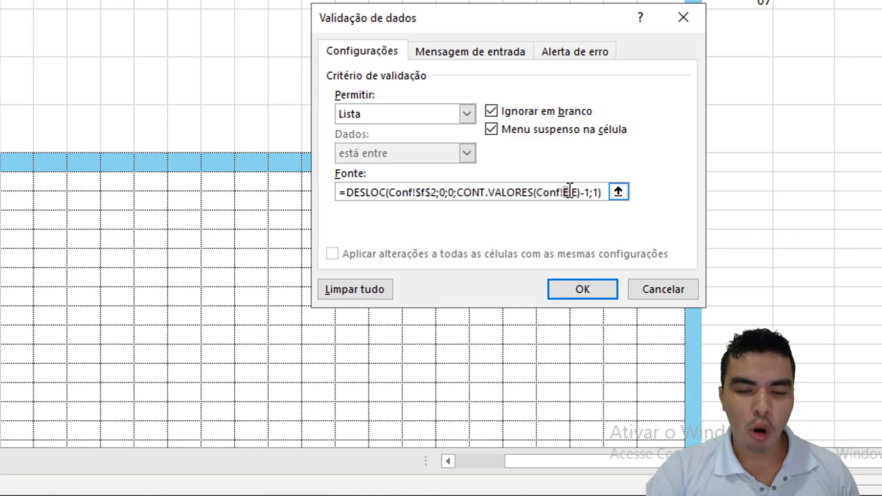
{"action": "type", "text": "f"}
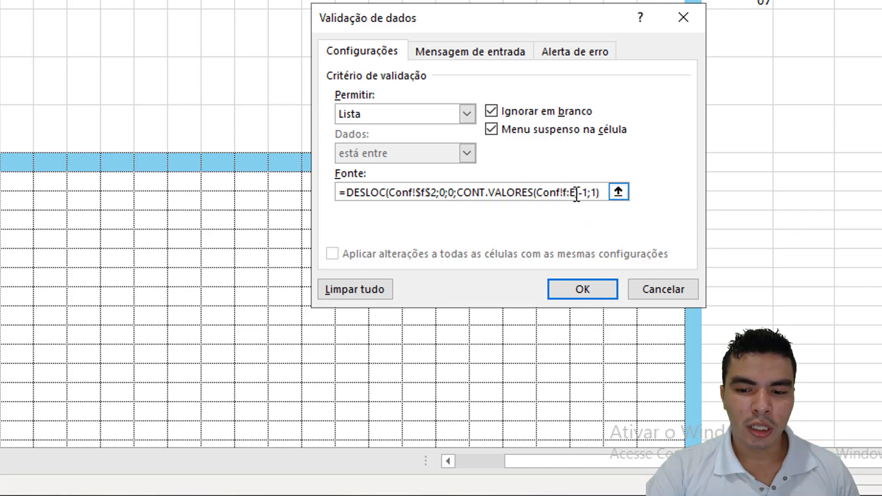
{"action": "left_click_drag", "start_coordinate": [576, 193], "coordinate": [570, 193]}
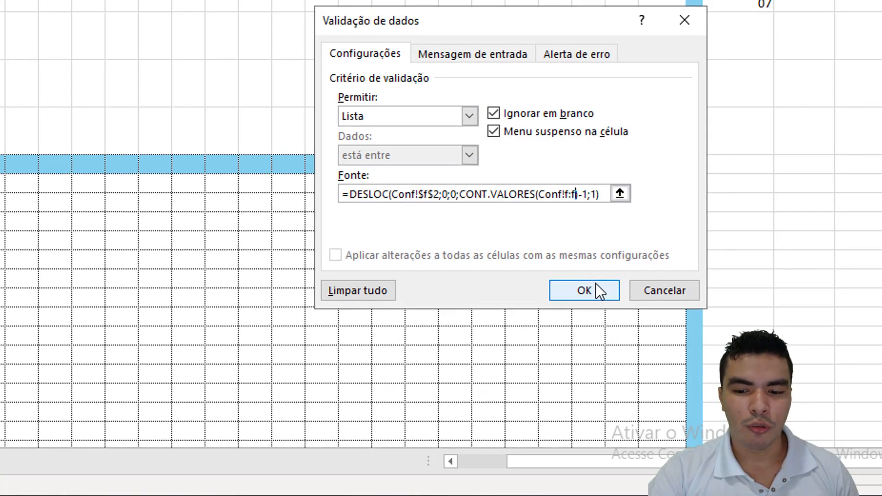
{"action": "left_click", "coordinate": [596, 289]}
{"action": "left_click", "coordinate": [475, 96]}
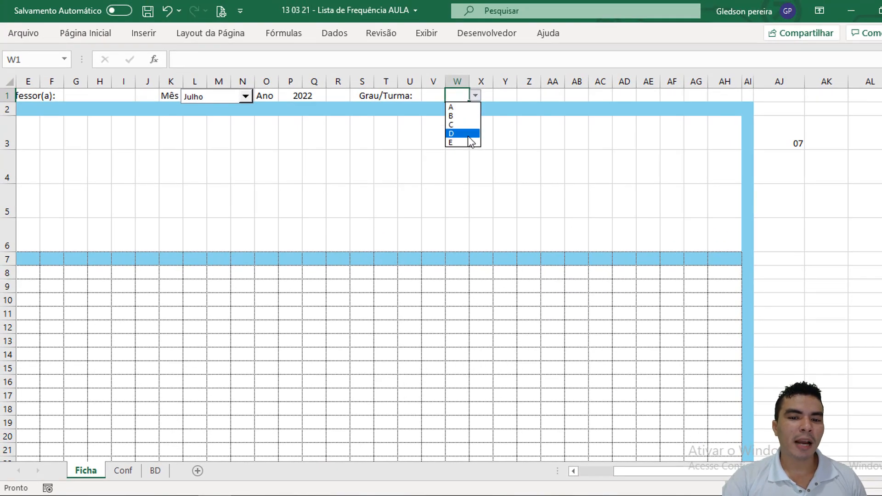
{"action": "key", "text": "Escape"}
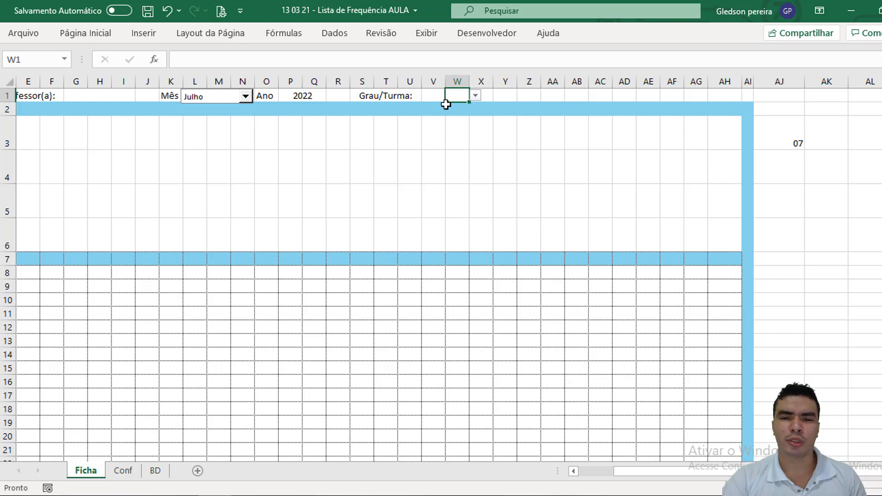
{"action": "left_click", "coordinate": [266, 166]}
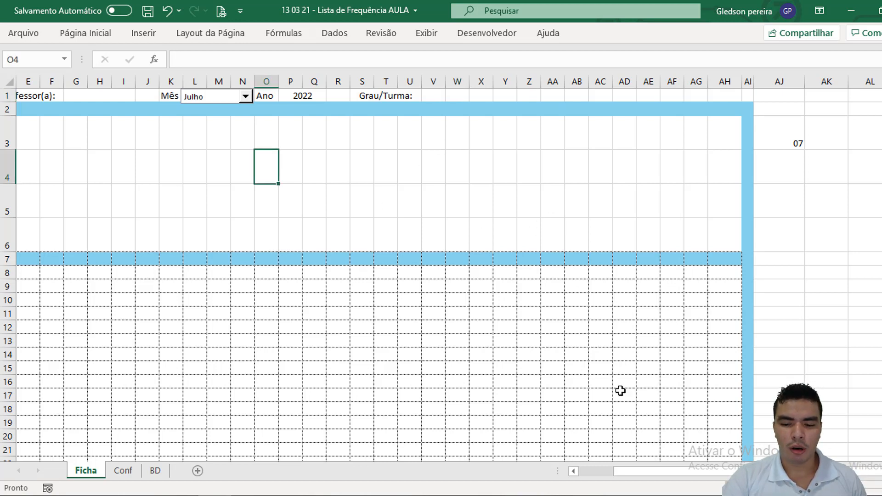
{"action": "left_click_drag", "start_coordinate": [620, 470], "coordinate": [572, 470]}
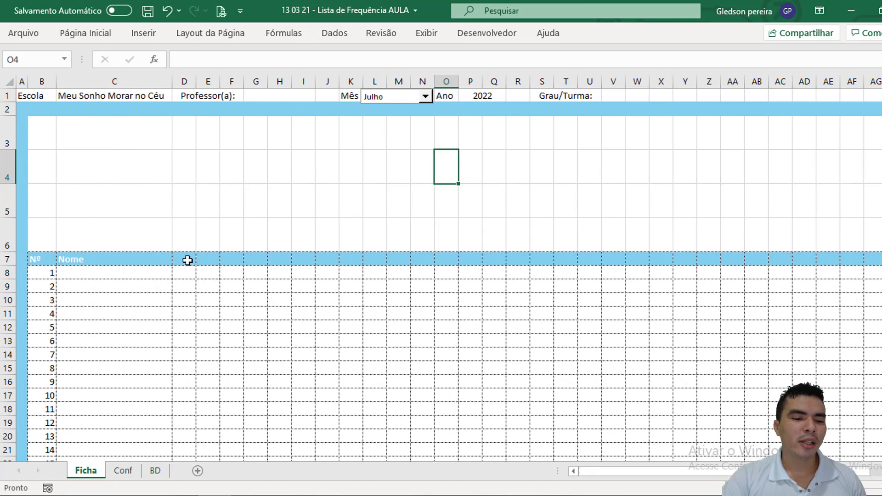
{"action": "left_click_drag", "start_coordinate": [188, 260], "coordinate": [738, 258]}
{"action": "left_click", "coordinate": [690, 204]}
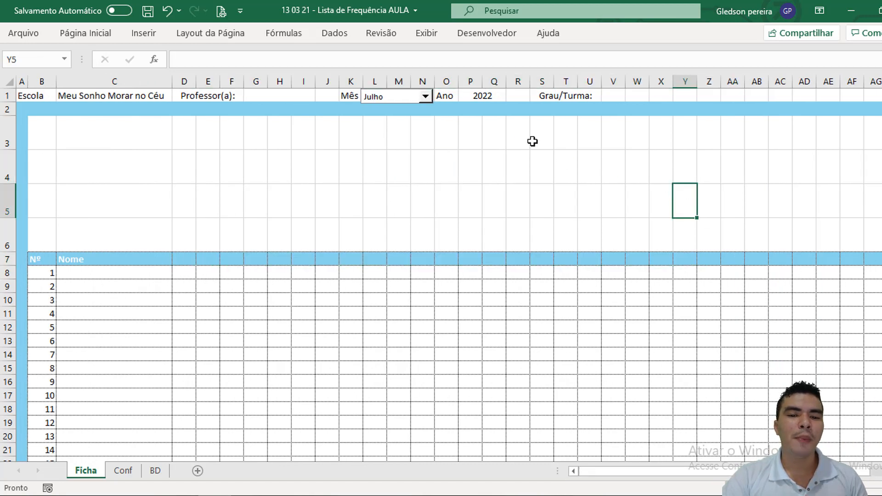
Step: Choose Janeiro in the month combo box and return to the sheet's first day header cell, D7
{"action": "left_click", "coordinate": [425, 97]}
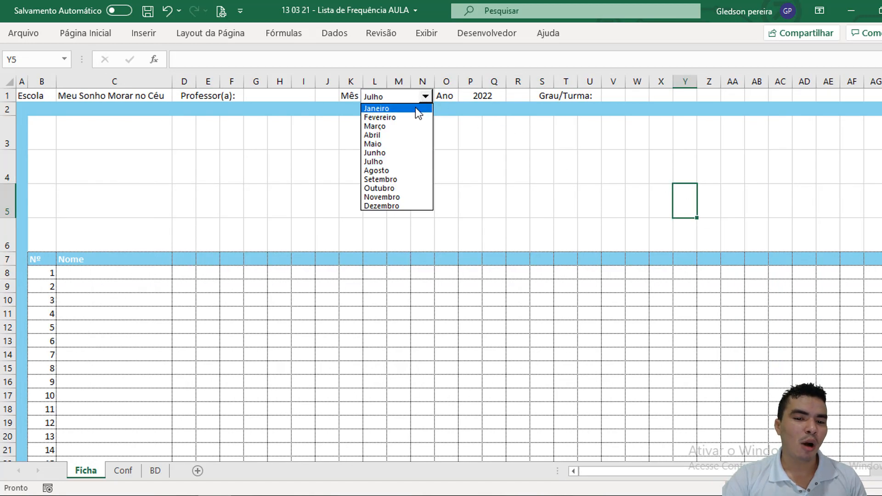
{"action": "left_click", "coordinate": [415, 108]}
{"action": "left_click", "coordinate": [182, 262]}
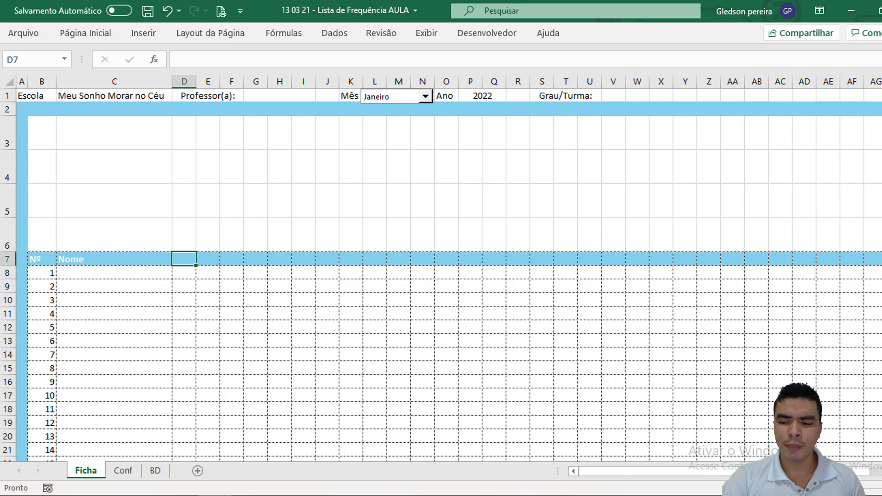
Step: Enter a CONCATENAR formula in AB1 joining "01/", the month number in AJ3, "/" and the year in P1
{"action": "scroll", "coordinate": [448, 276], "scroll_direction": "right", "scroll_amount": 1}
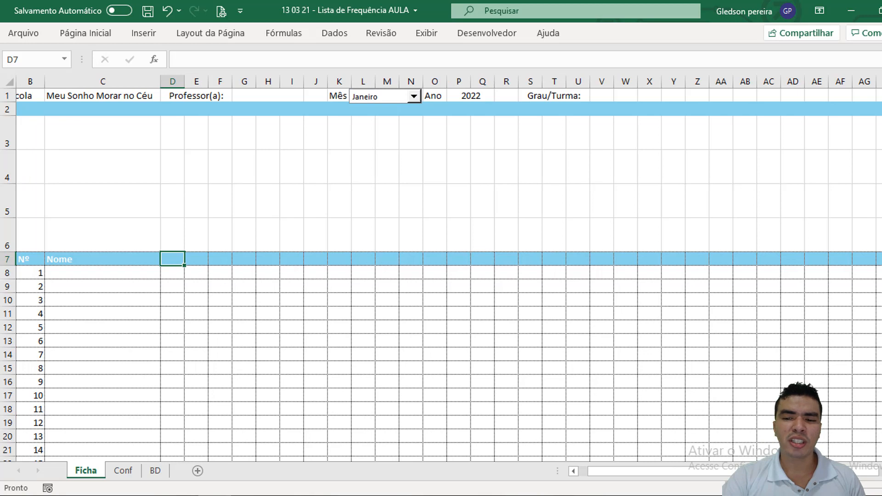
{"action": "left_click", "coordinate": [746, 94]}
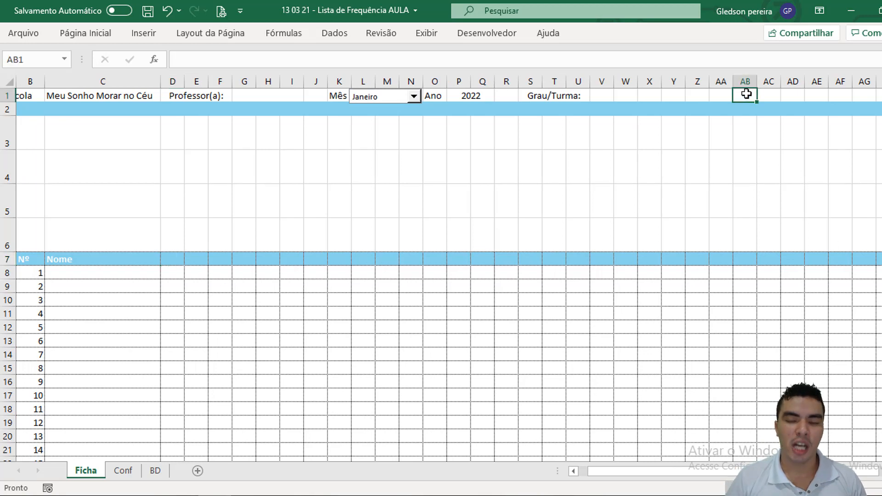
{"action": "type", "text": "="}
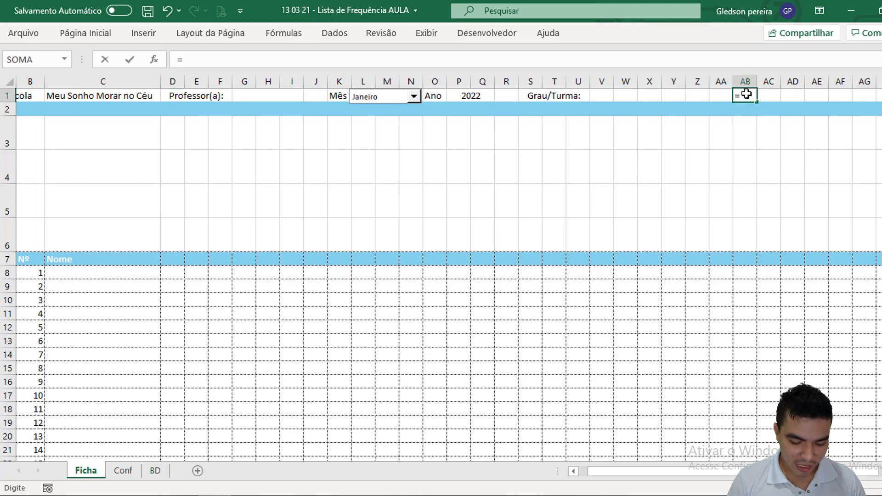
{"action": "type", "text": "conc"}
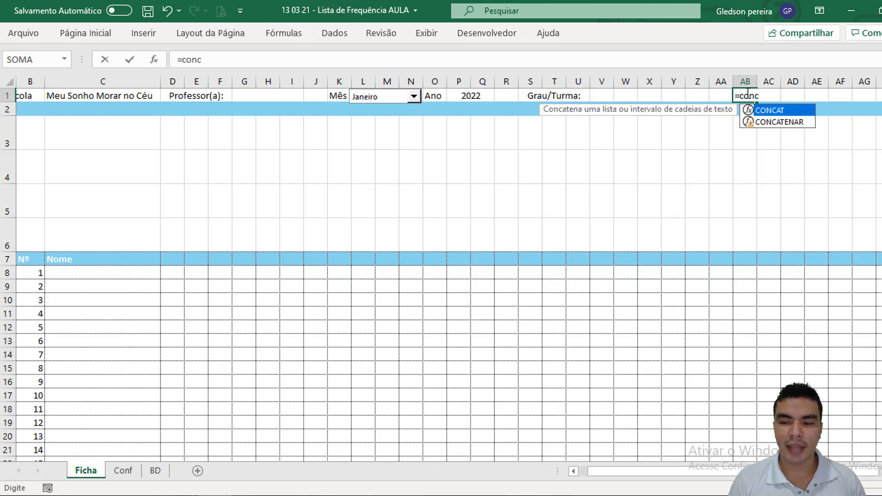
{"action": "key", "text": "Down"}
{"action": "key", "text": "Tab"}
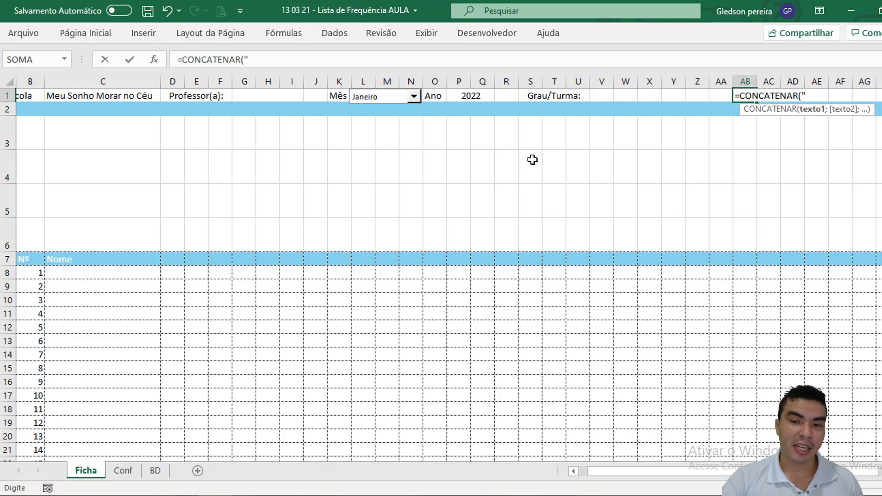
{"action": "type", "text": "01/"}
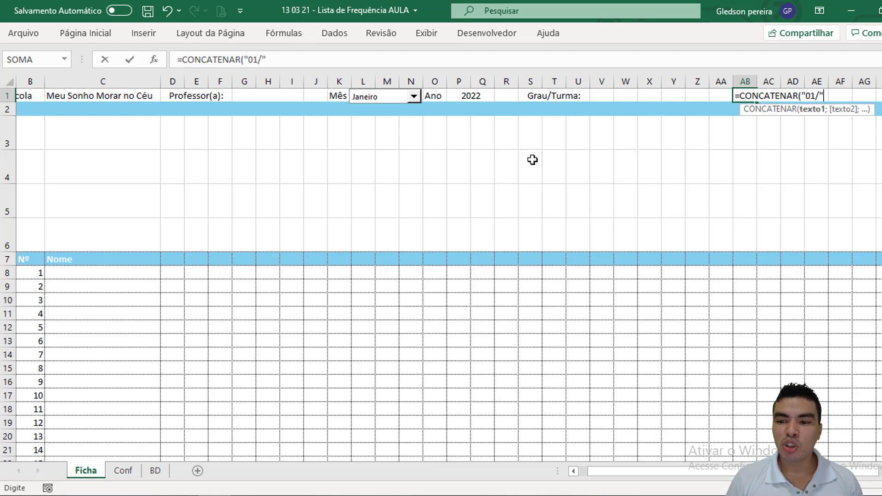
{"action": "type", "text": "\";"}
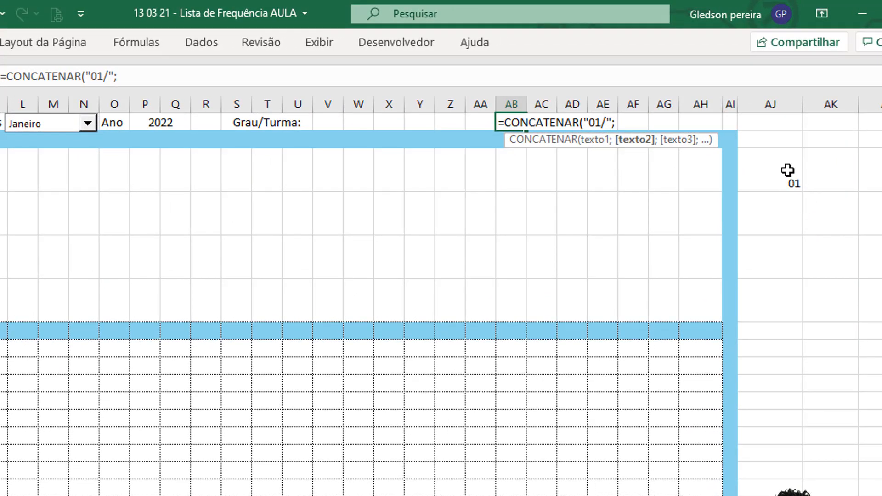
{"action": "left_click", "coordinate": [787, 170]}
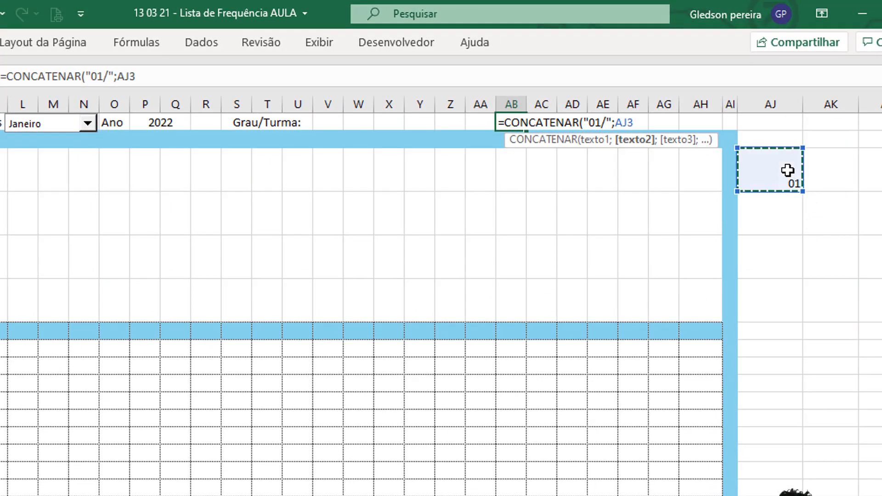
{"action": "type", "text": ";"}
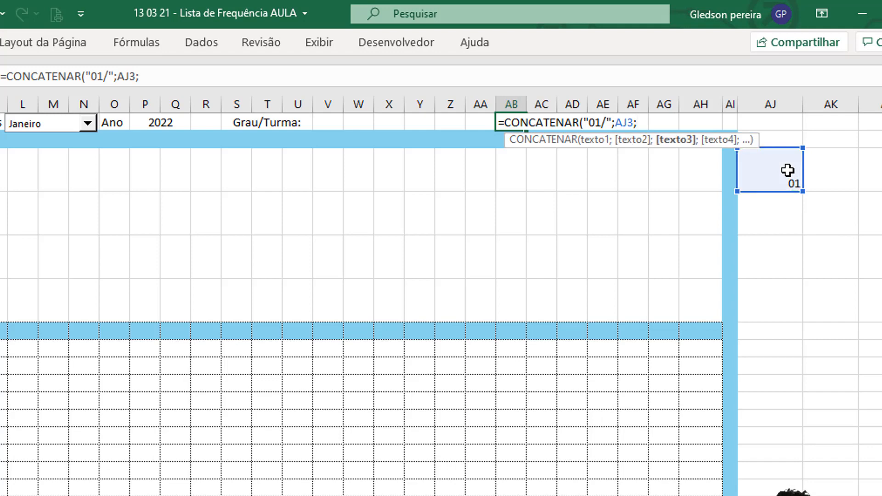
{"action": "type", "text": "\"/\";"}
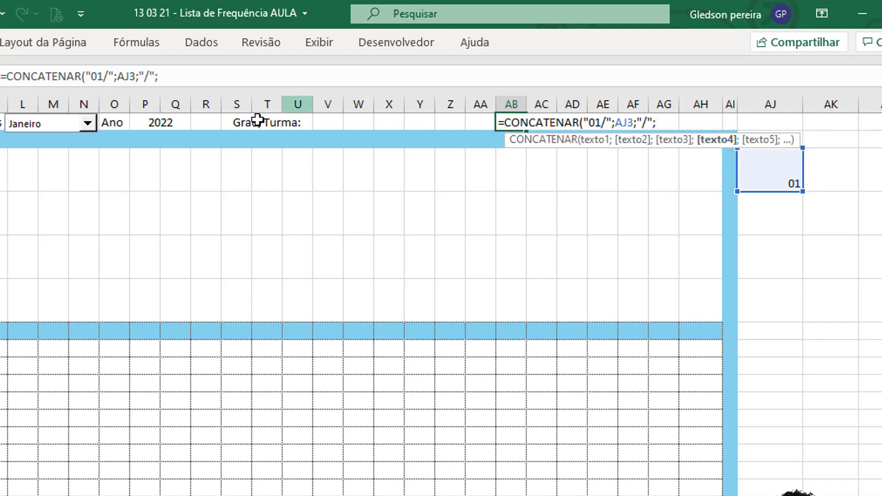
{"action": "left_click", "coordinate": [156, 123]}
{"action": "key", "text": "Return"}
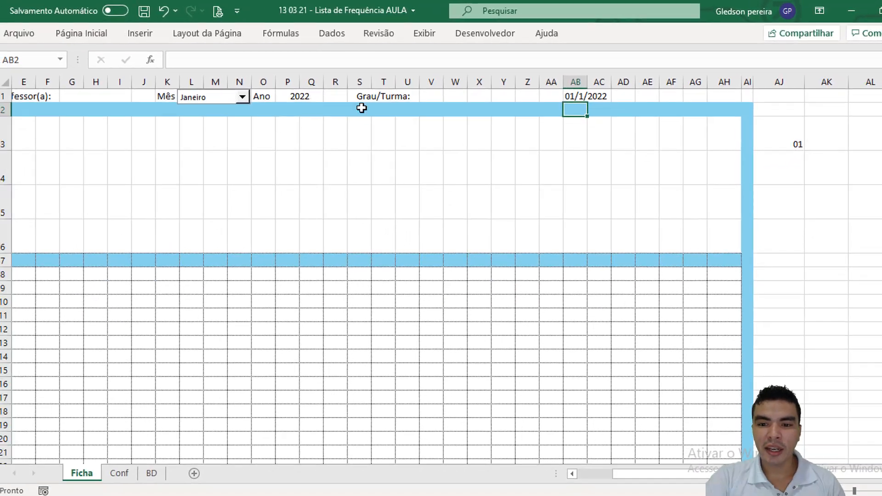
Step: Enter =FIMMÊS(AB1;0) in AJ2 to calculate the last day of the selected month, and reselect the cell
{"action": "left_click", "coordinate": [578, 96]}
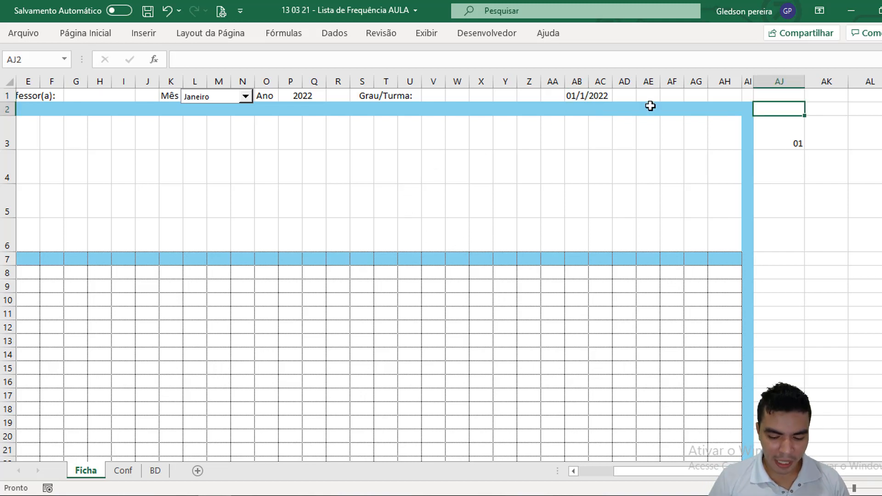
{"action": "type", "text": "=fim"}
{"action": "key", "text": "Tab"}
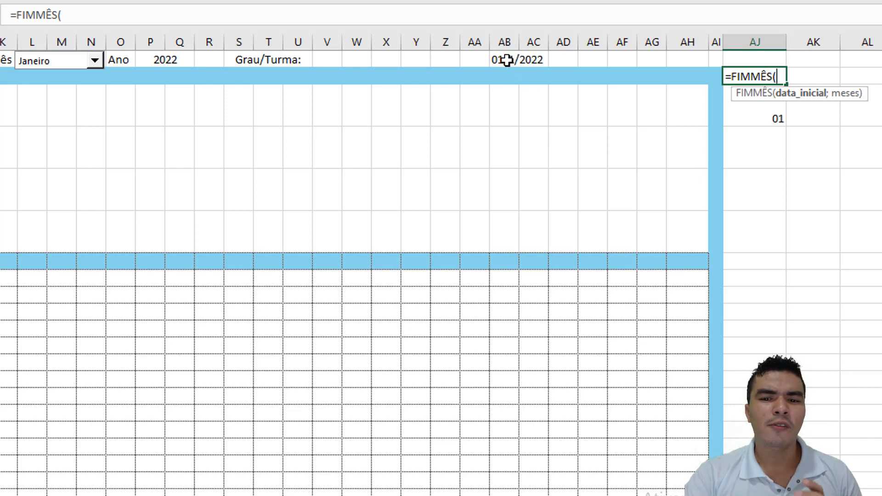
{"action": "left_click", "coordinate": [506, 60]}
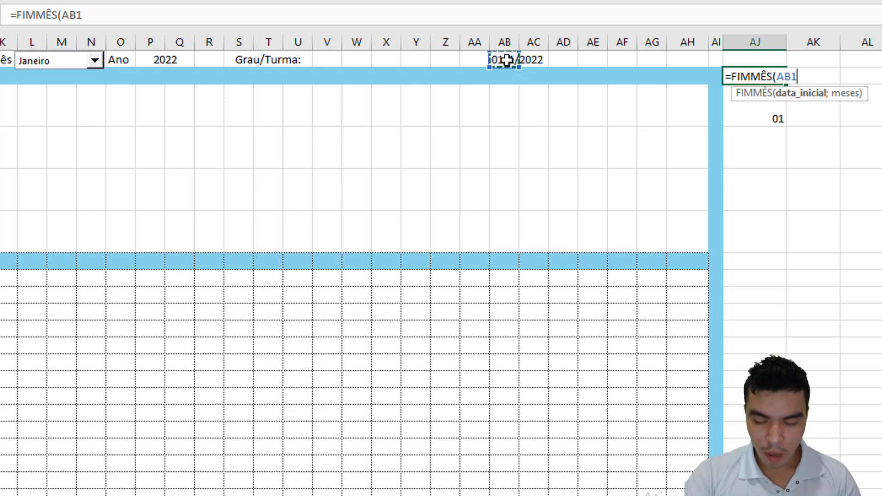
{"action": "type", "text": ";"}
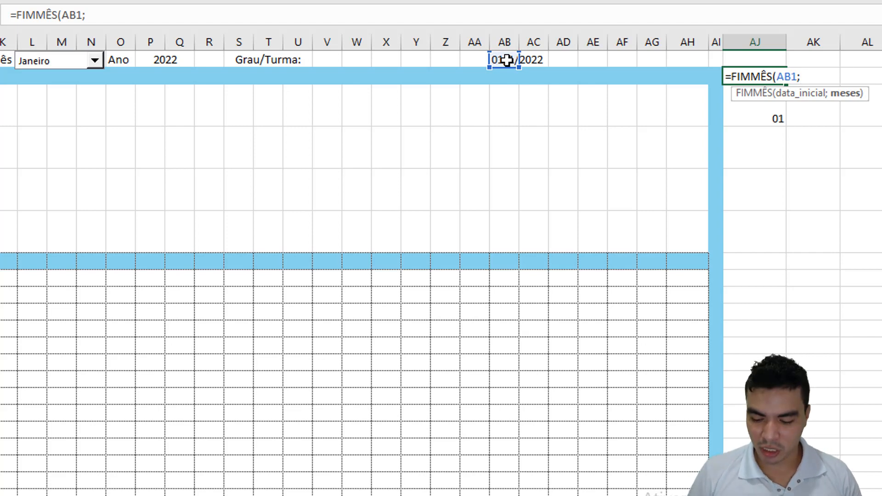
{"action": "type", "text": "0"}
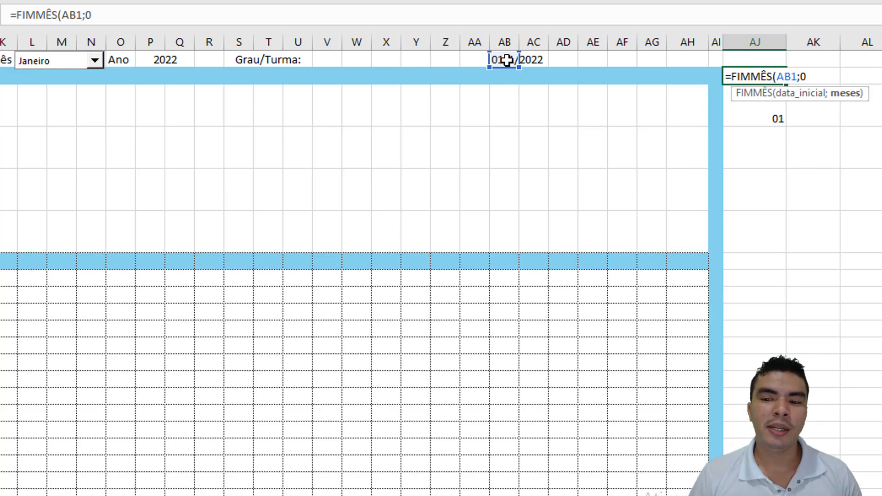
{"action": "type", "text": ")"}
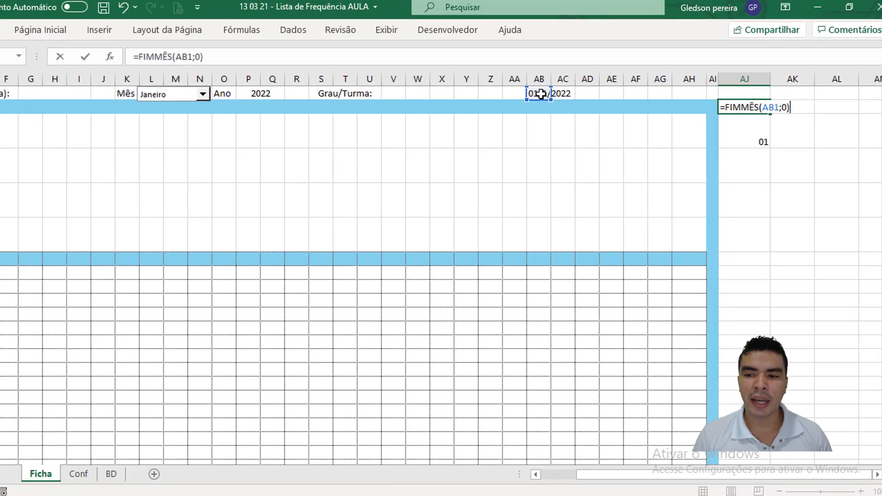
{"action": "key", "text": "Return"}
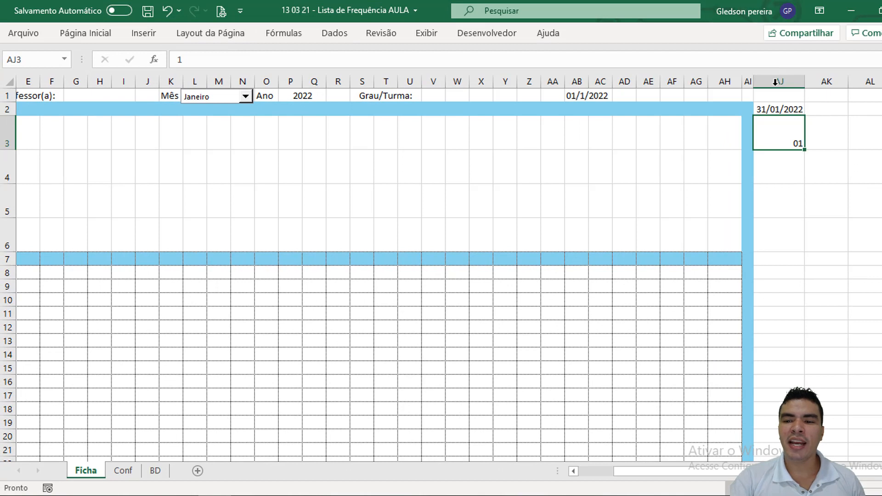
{"action": "left_click", "coordinate": [780, 110]}
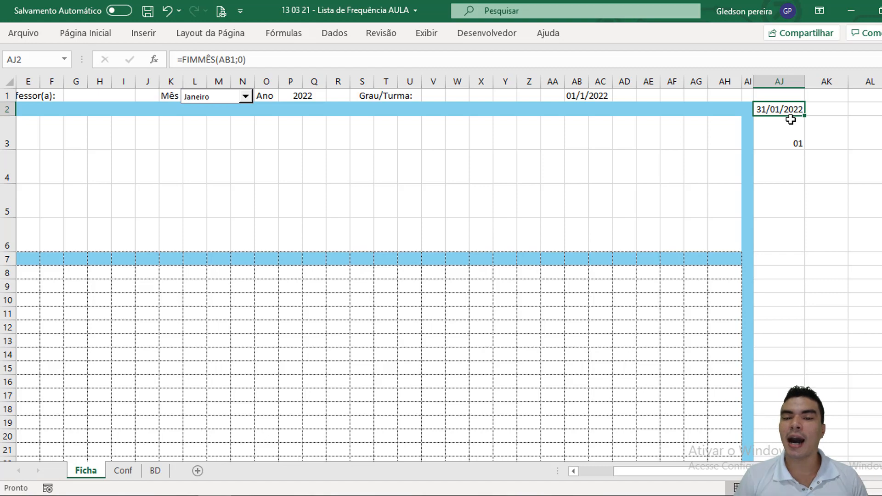
Step: Enter =DATA(P1;AJ3;1) in D7 as the month's first day header, and reselect the cell to check its formula
{"action": "left_click_drag", "start_coordinate": [733, 471], "coordinate": [699, 470]}
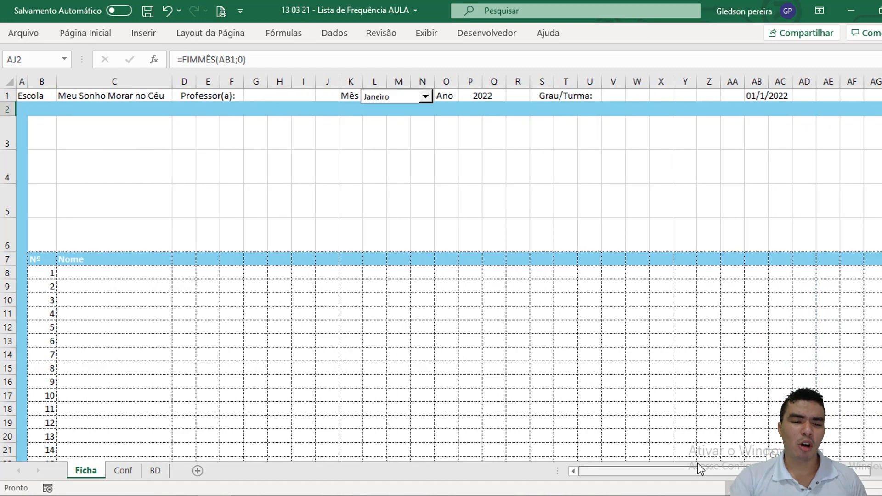
{"action": "left_click", "coordinate": [183, 258]}
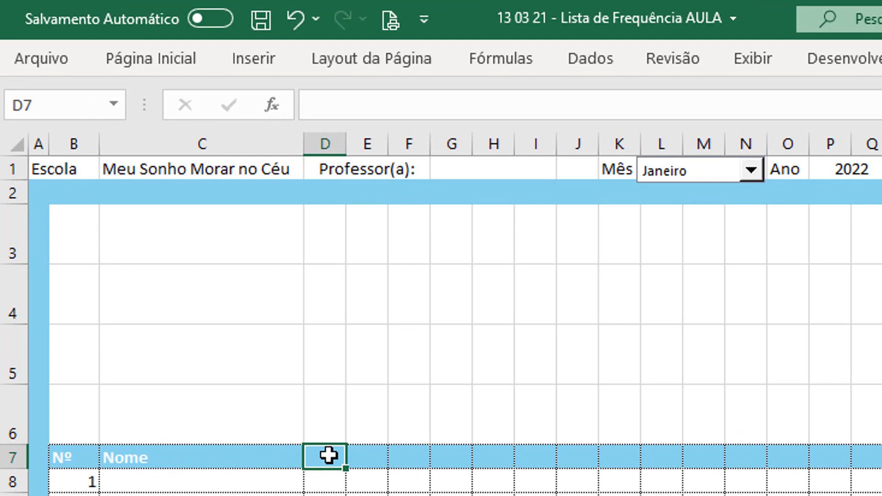
{"action": "type", "text": "=d"}
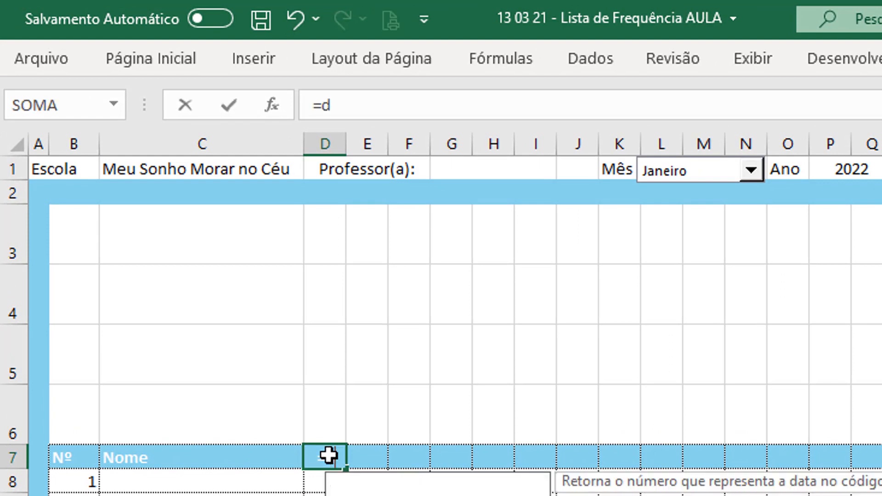
{"action": "type", "text": "ata("}
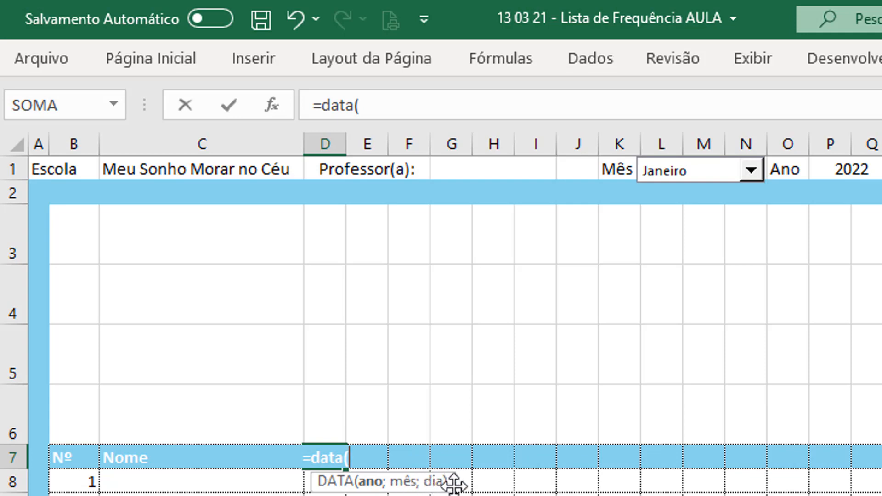
{"action": "left_click", "coordinate": [849, 167]}
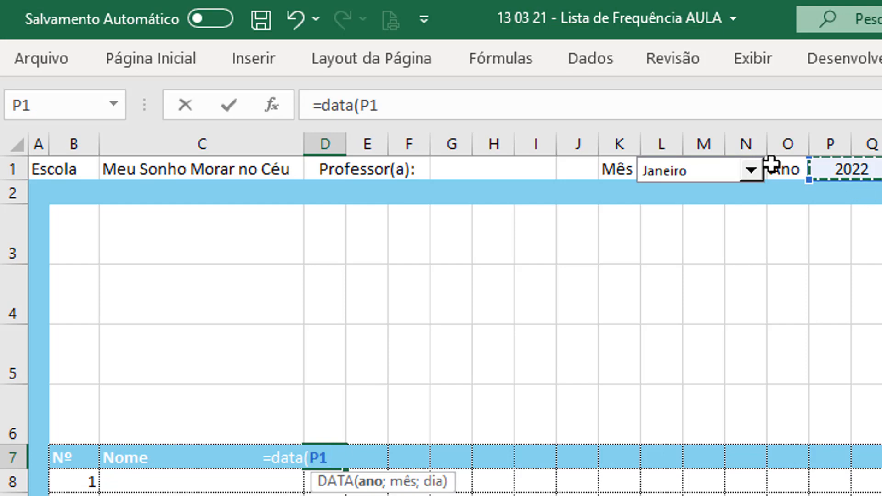
{"action": "left_click", "coordinate": [469, 110]}
{"action": "type", "text": ";"}
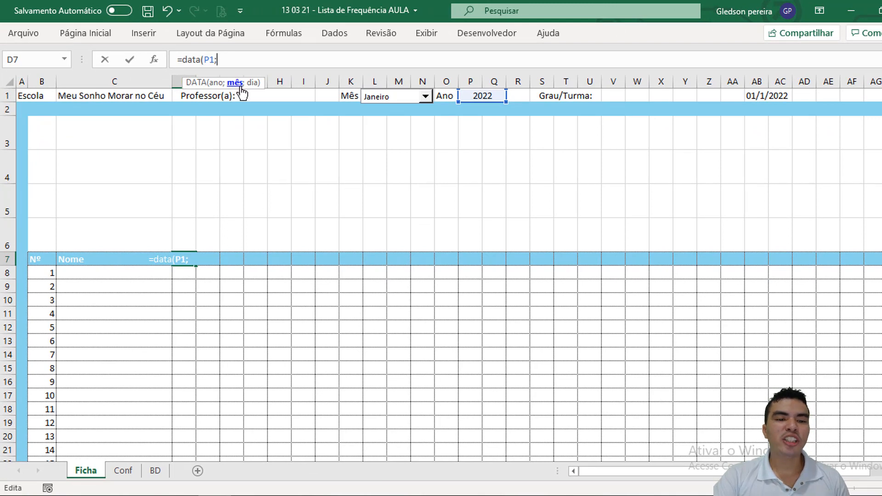
{"action": "left_click_drag", "start_coordinate": [866, 472], "coordinate": [879, 477]}
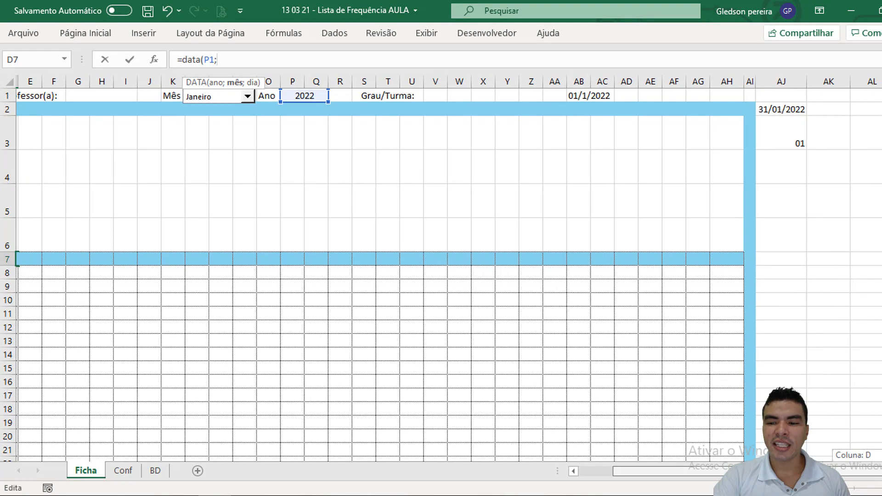
{"action": "left_click", "coordinate": [785, 140]}
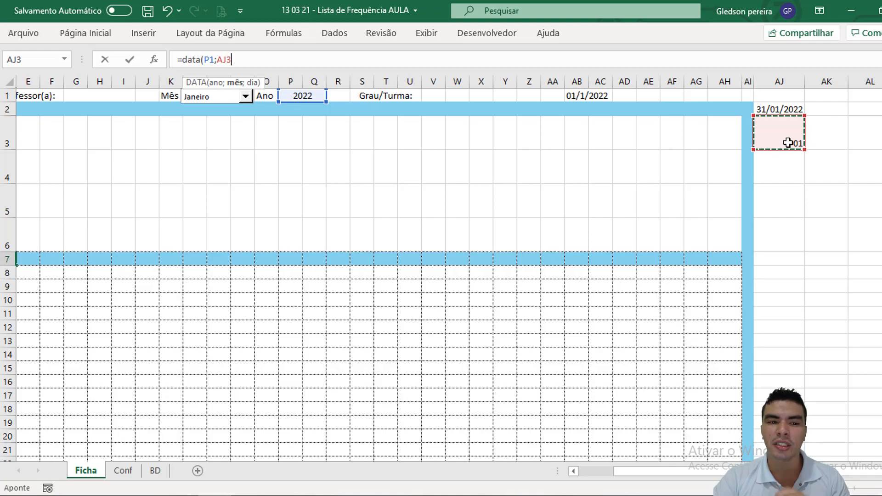
{"action": "type", "text": ";"}
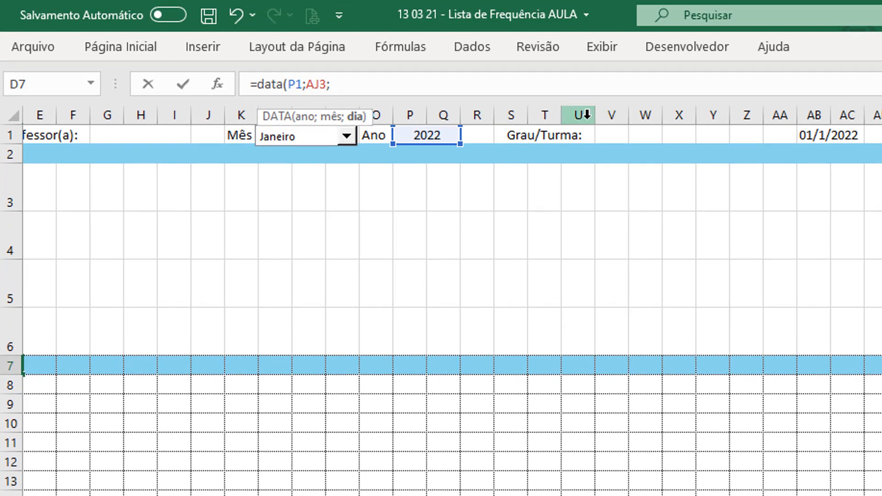
{"action": "type", "text": "1)"}
{"action": "key", "text": "Return"}
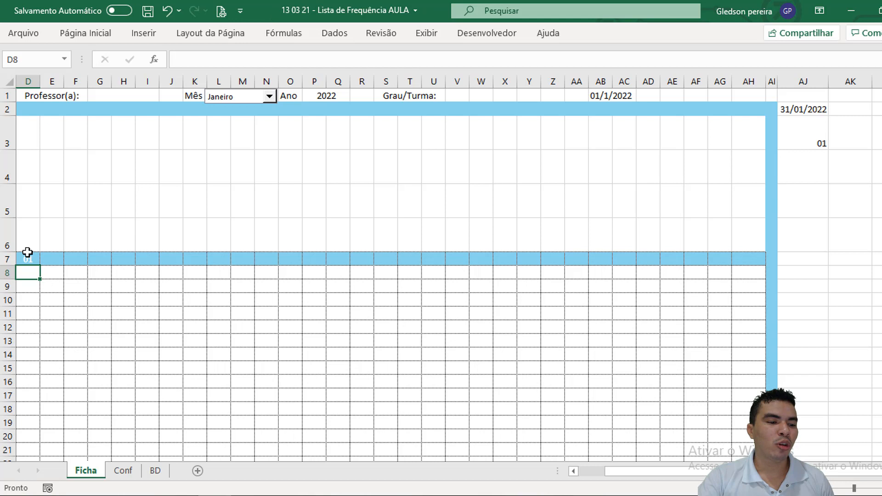
{"action": "left_click", "coordinate": [27, 254]}
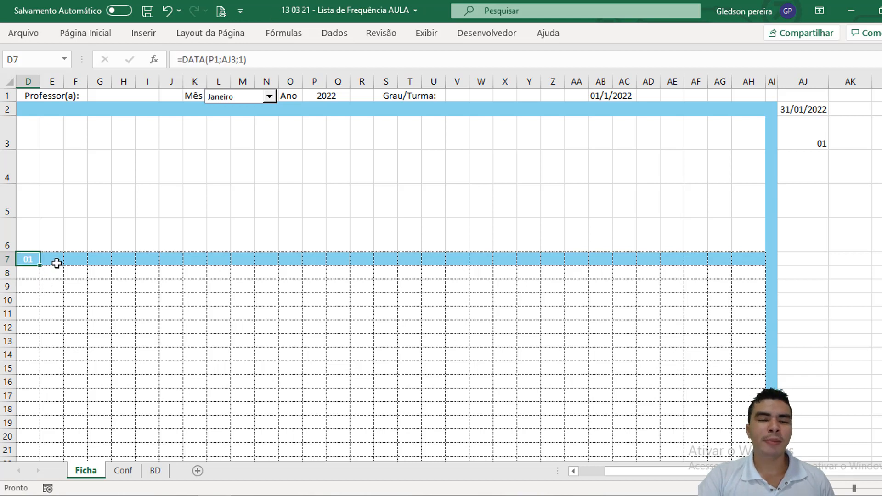
Step: Enter =D7+1 in E7 to calculate the second day header
{"action": "left_click", "coordinate": [55, 262]}
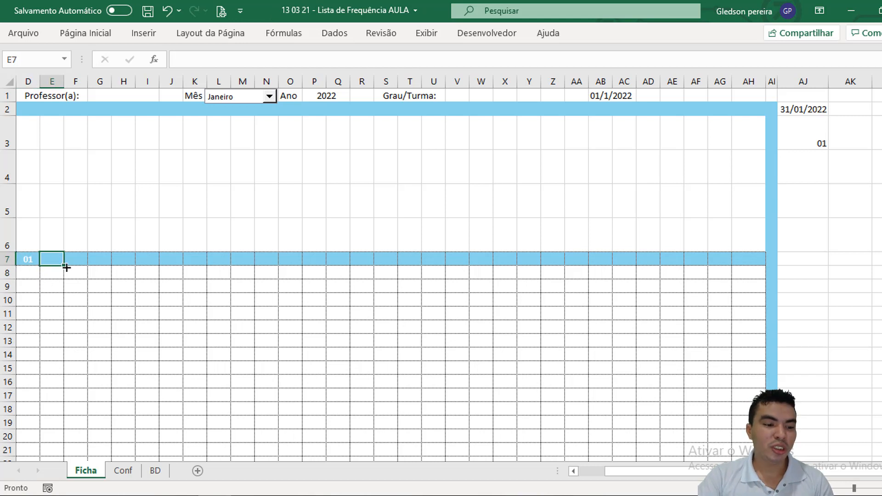
{"action": "type", "text": "="}
{"action": "left_click", "coordinate": [26, 259]}
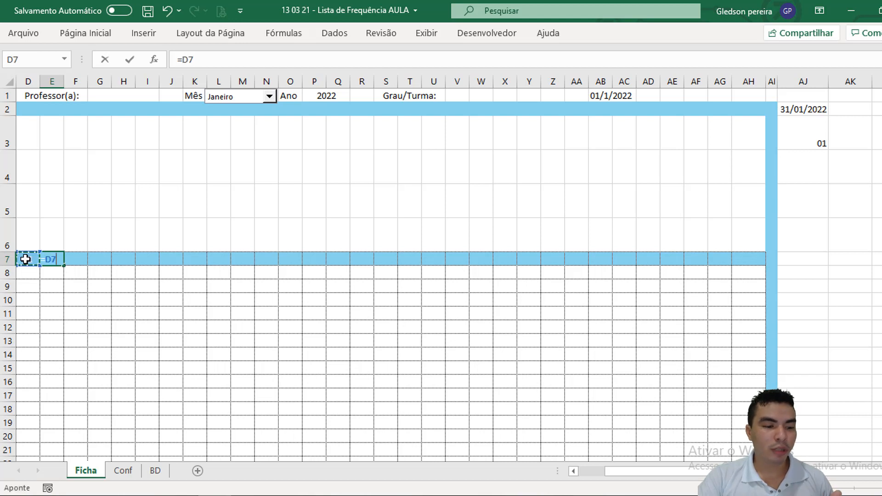
{"action": "left_click", "coordinate": [215, 60]}
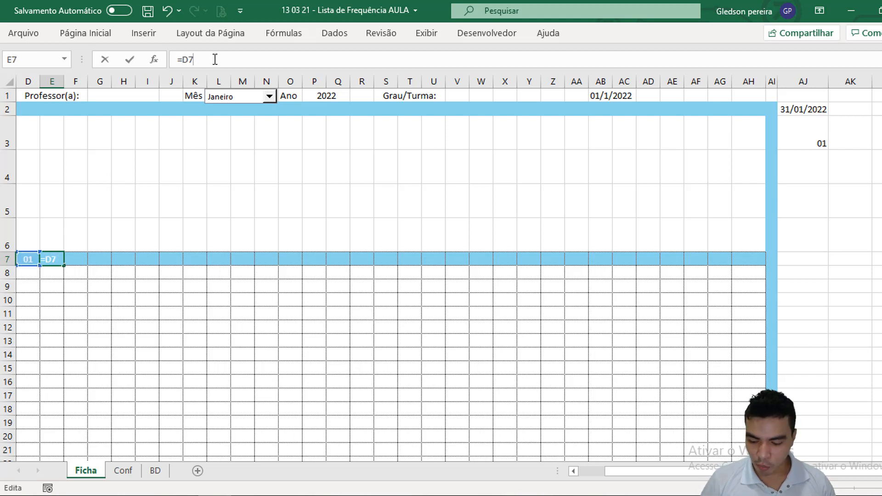
{"action": "type", "text": "+1"}
{"action": "key", "text": "Return"}
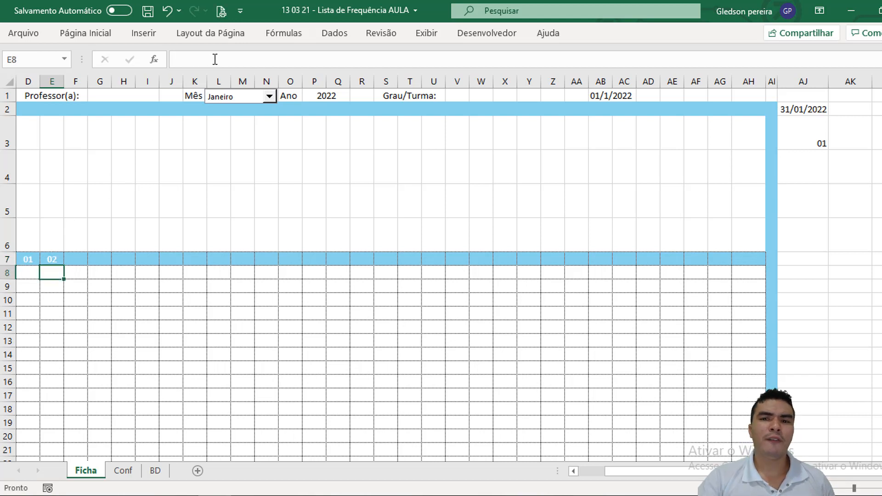
Step: Fill the E7 day formula across row 7 through AH7, and deselect the range
{"action": "left_click", "coordinate": [59, 260]}
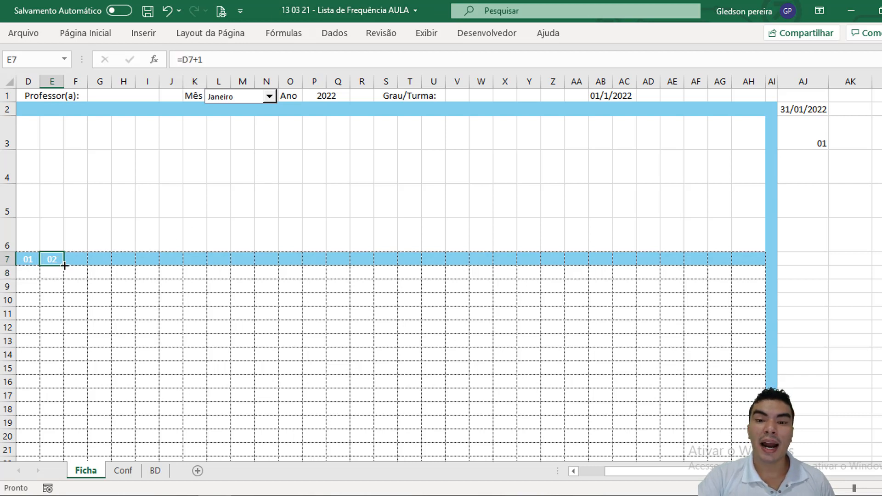
{"action": "left_click_drag", "start_coordinate": [64, 265], "coordinate": [763, 263]}
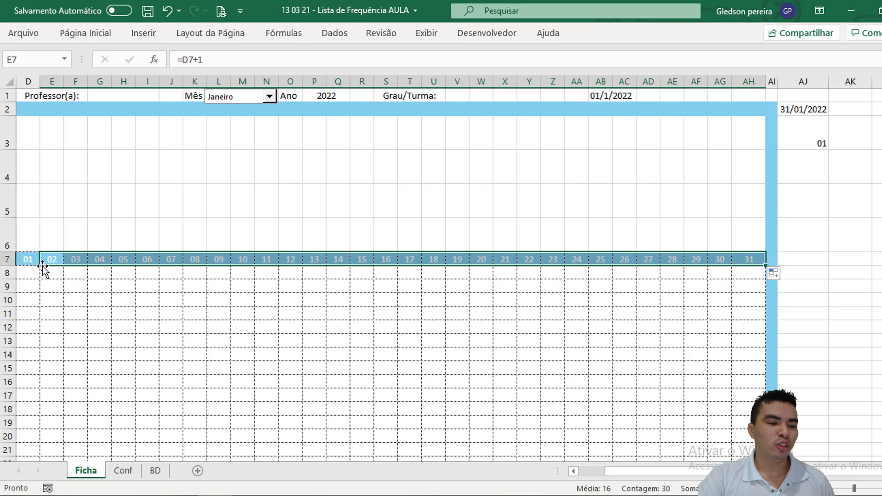
{"action": "left_click", "coordinate": [747, 282]}
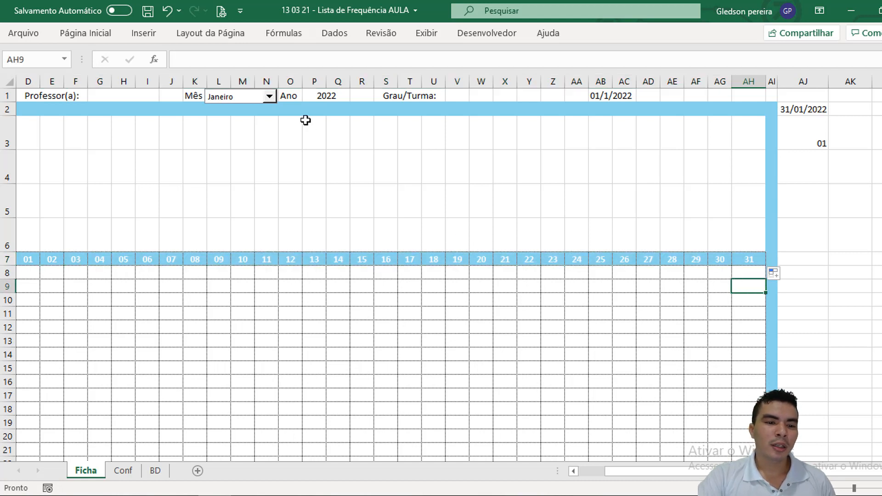
Step: Choose Fevereiro in the month combo box and check the last three day headers, AF7 to AH7
{"action": "left_click", "coordinate": [270, 97]}
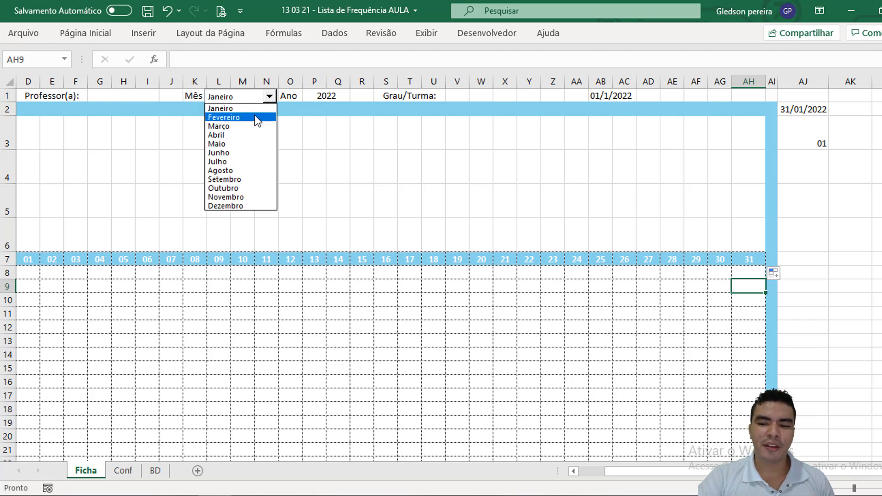
{"action": "left_click", "coordinate": [254, 117]}
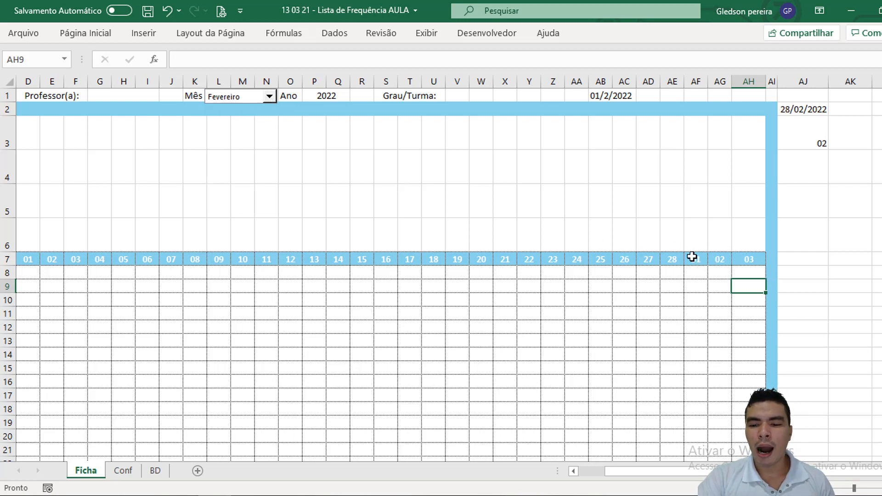
{"action": "left_click_drag", "start_coordinate": [691, 256], "coordinate": [742, 258]}
{"action": "left_click", "coordinate": [725, 226]}
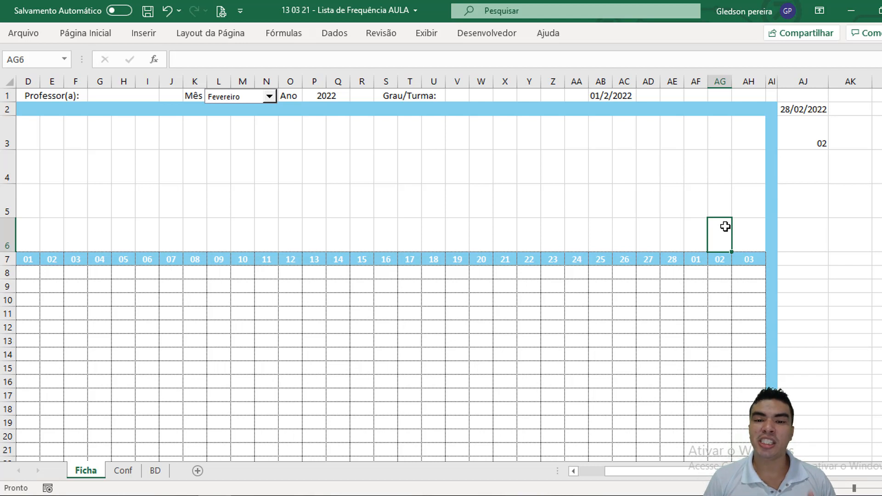
Step: Replace AF7's formula with =SE(AJ3<>2;AE7+1;"") so its header is blank in February, and reselect the cell
{"action": "key", "text": "ctrl+z"}
{"action": "left_click", "coordinate": [216, 61]}
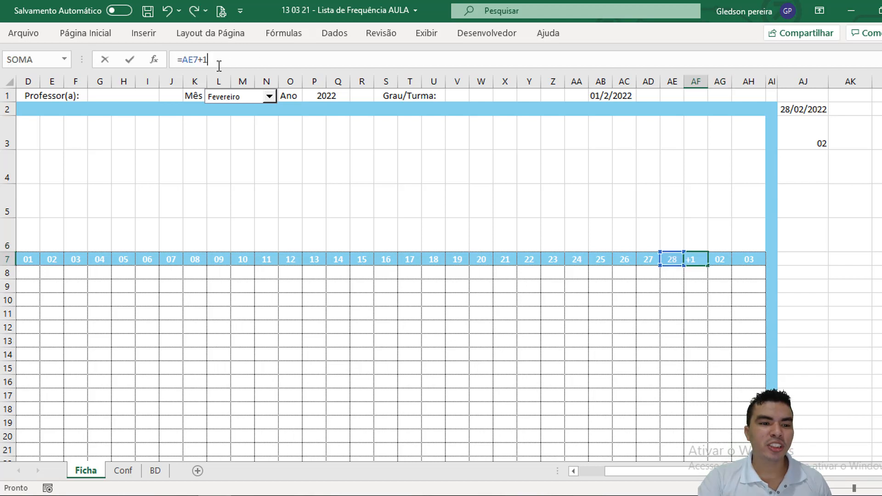
{"action": "left_click_drag", "start_coordinate": [216, 62], "coordinate": [183, 64]}
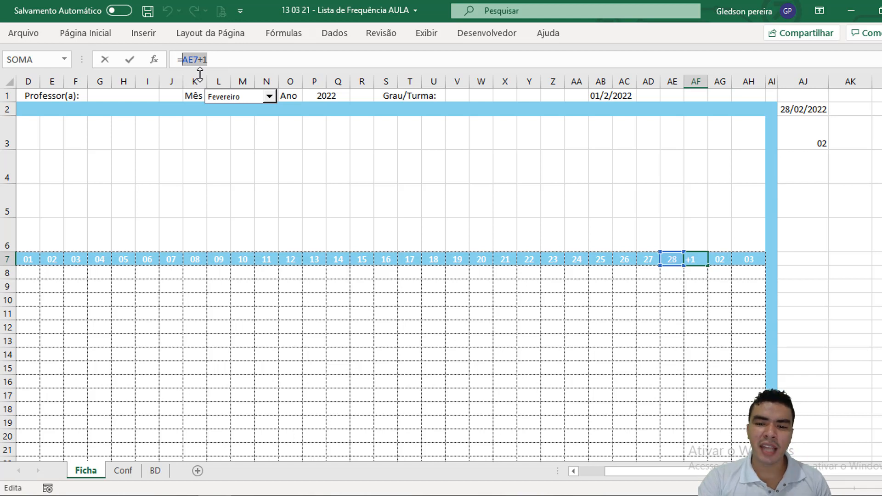
{"action": "key", "text": "ctrl+x"}
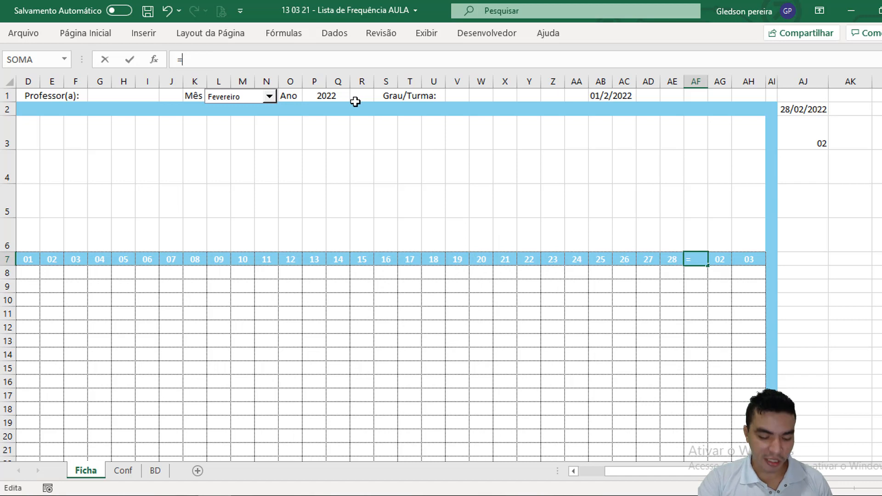
{"action": "type", "text": "se"}
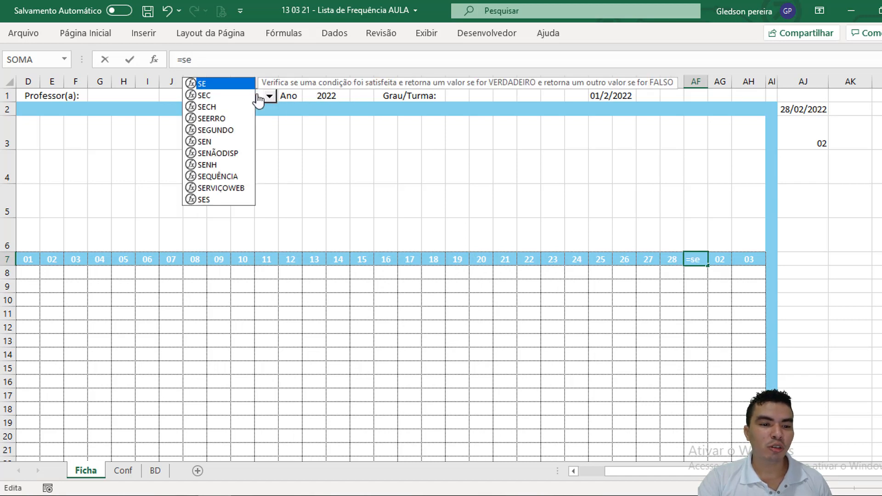
{"action": "double_click", "coordinate": [236, 84]}
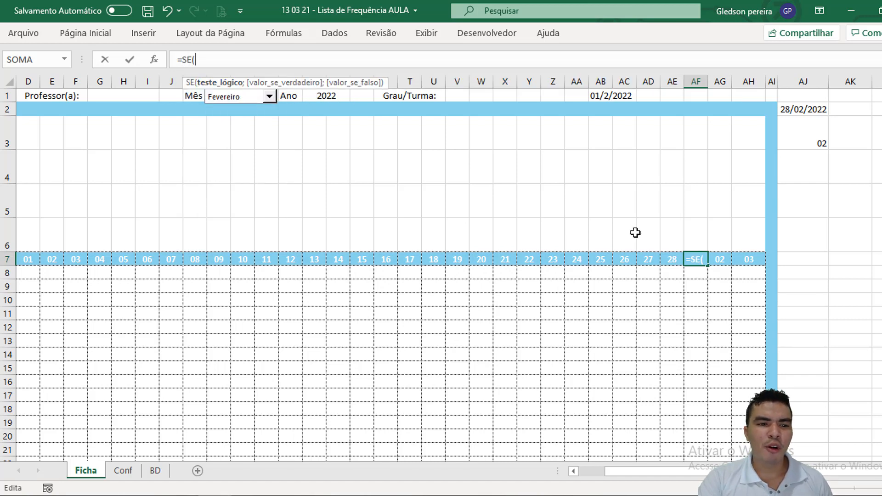
{"action": "left_click", "coordinate": [806, 140]}
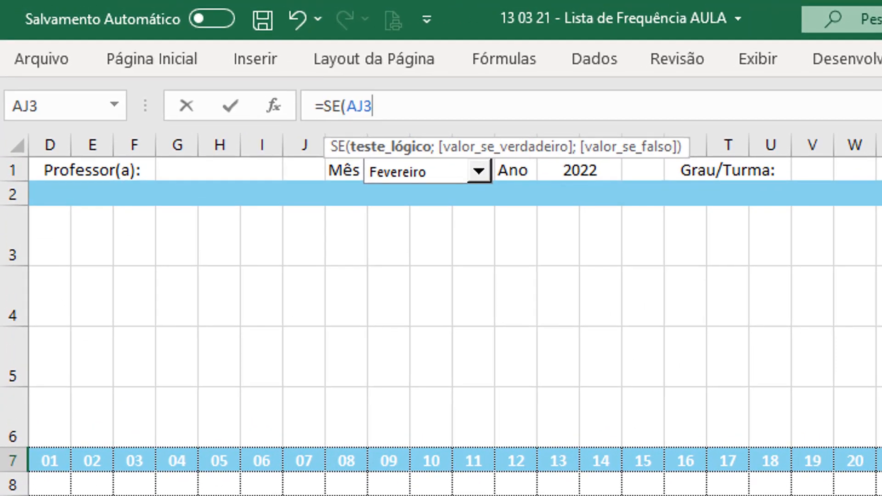
{"action": "type", "text": "<>2"}
{"action": "type", "text": ";"}
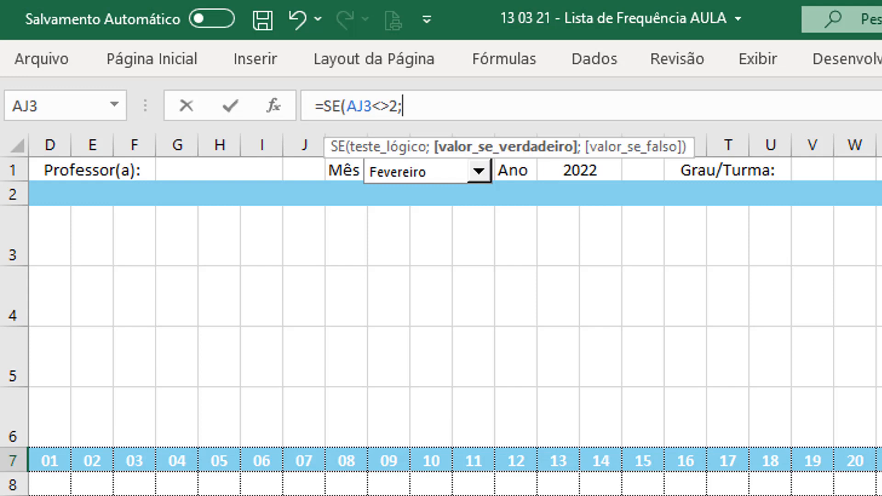
{"action": "type", "text": "AE7+1;"}
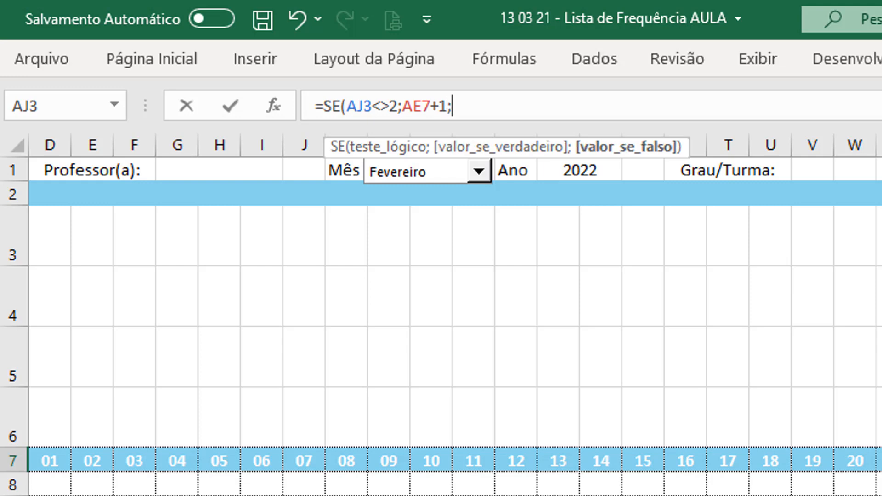
{"action": "type", "text": "\"\""}
{"action": "type", "text": ")"}
{"action": "key", "text": "Return"}
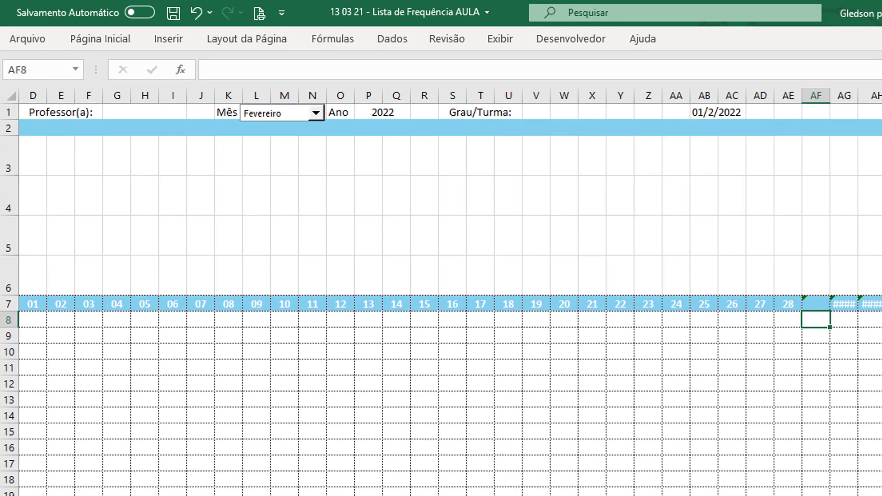
{"action": "left_click", "coordinate": [815, 306]}
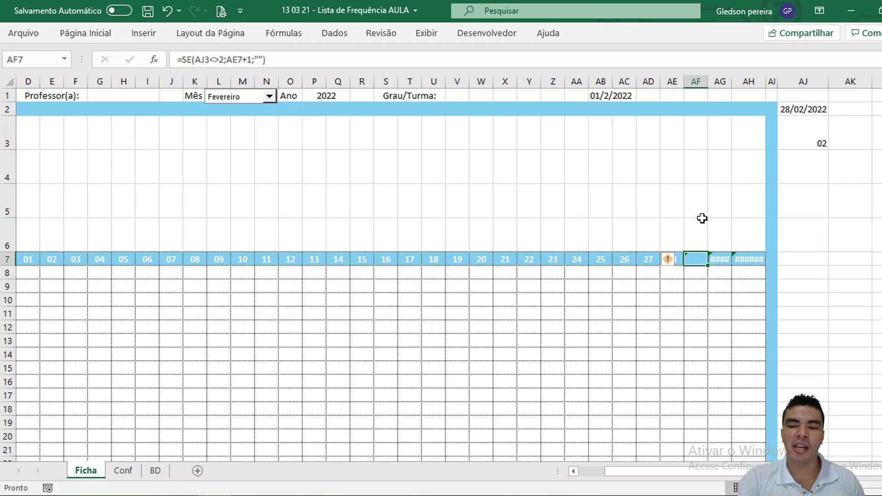
Step: Test the day headers with the months Maio and Dezembro, and examine cells AF7 and AG7
{"action": "left_click", "coordinate": [269, 97]}
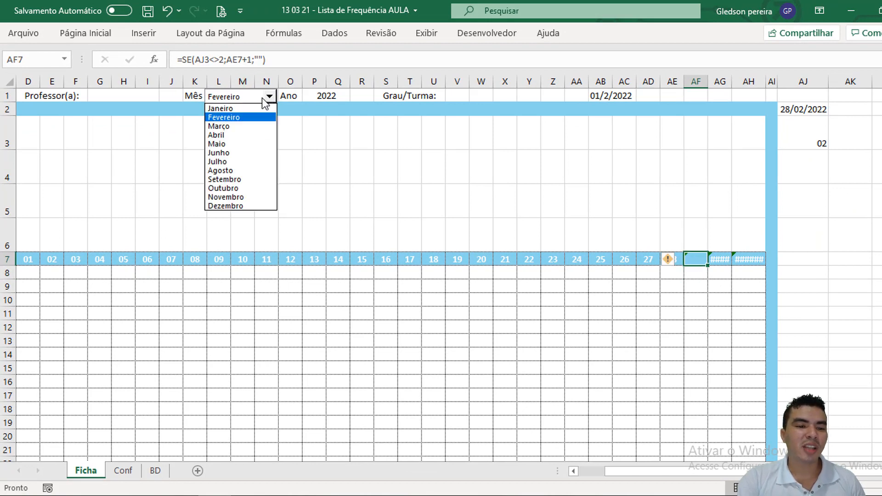
{"action": "left_click", "coordinate": [237, 143]}
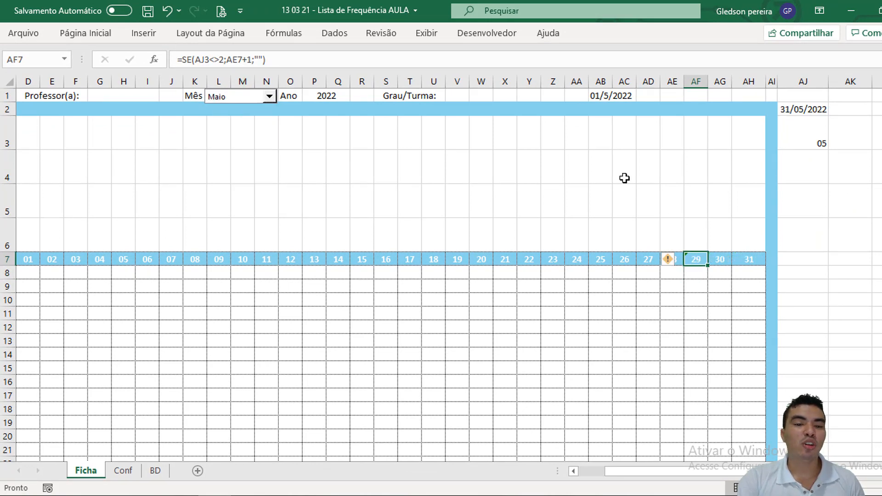
{"action": "left_click", "coordinate": [269, 97]}
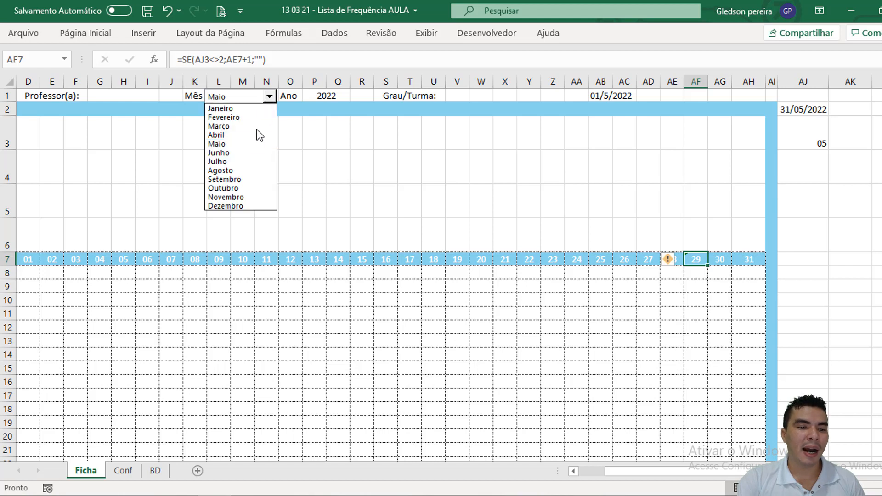
{"action": "left_click", "coordinate": [246, 205]}
{"action": "left_click", "coordinate": [607, 202]}
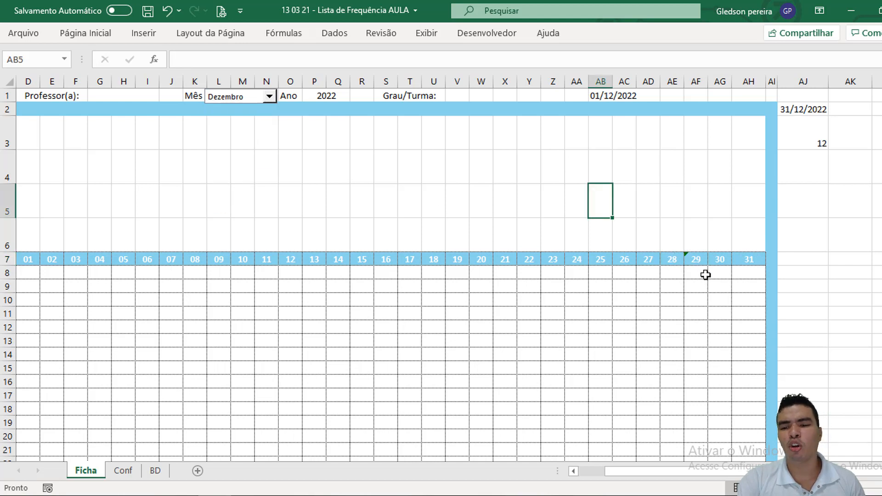
{"action": "left_click", "coordinate": [701, 261]}
{"action": "left_click", "coordinate": [719, 260]}
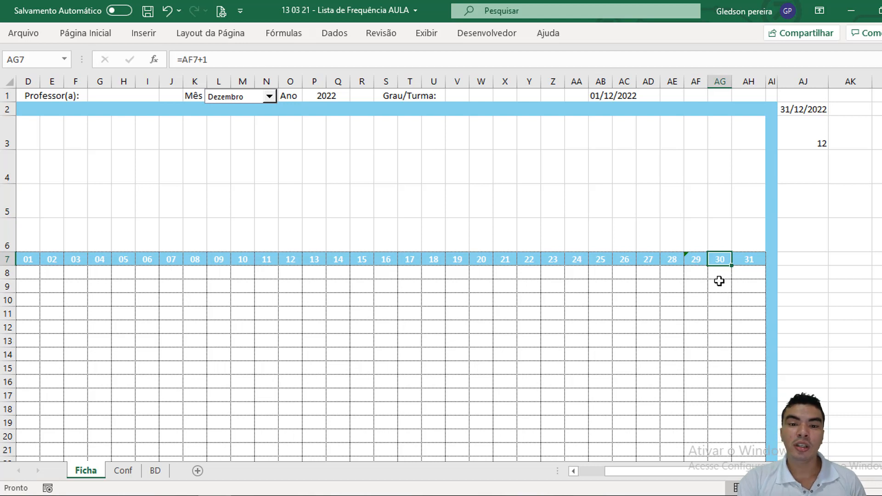
Step: Set the month combo box to Fevereiro and check the formula in AG7
{"action": "left_click", "coordinate": [269, 96]}
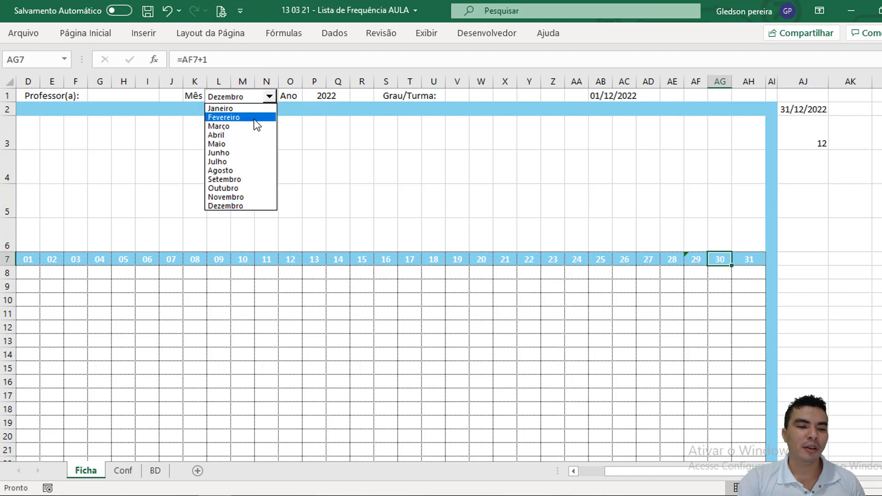
{"action": "left_click", "coordinate": [256, 117]}
{"action": "left_click", "coordinate": [709, 224]}
{"action": "left_click", "coordinate": [716, 262]}
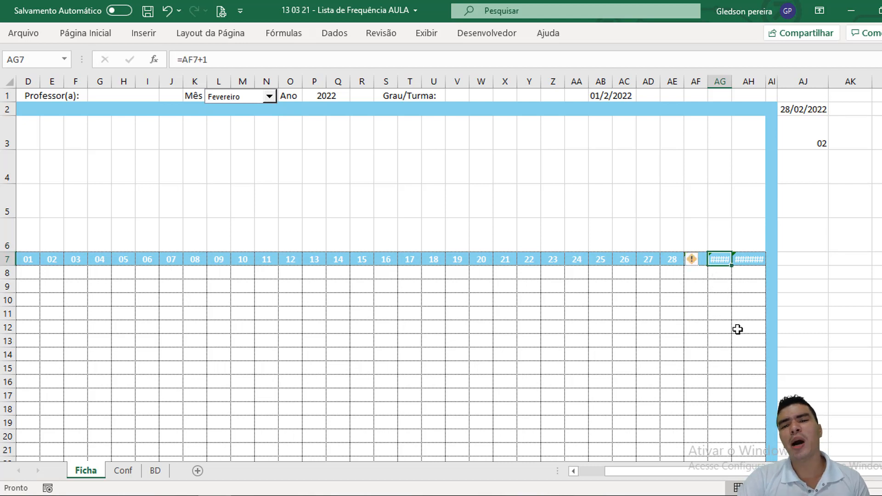
Step: Make the AJ3 reference in AF7's SE formula absolute, as $AJ$3
{"action": "left_click", "coordinate": [701, 262]}
{"action": "left_click", "coordinate": [189, 60]}
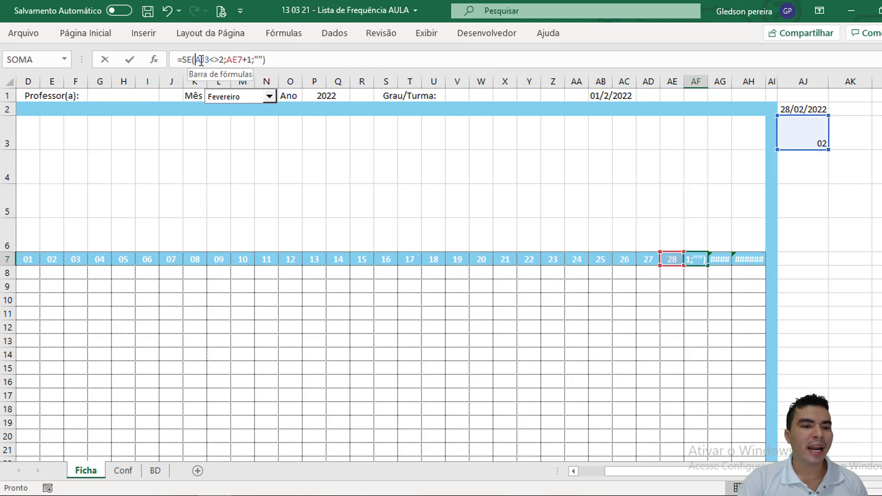
{"action": "left_click_drag", "start_coordinate": [195, 59], "coordinate": [210, 58]}
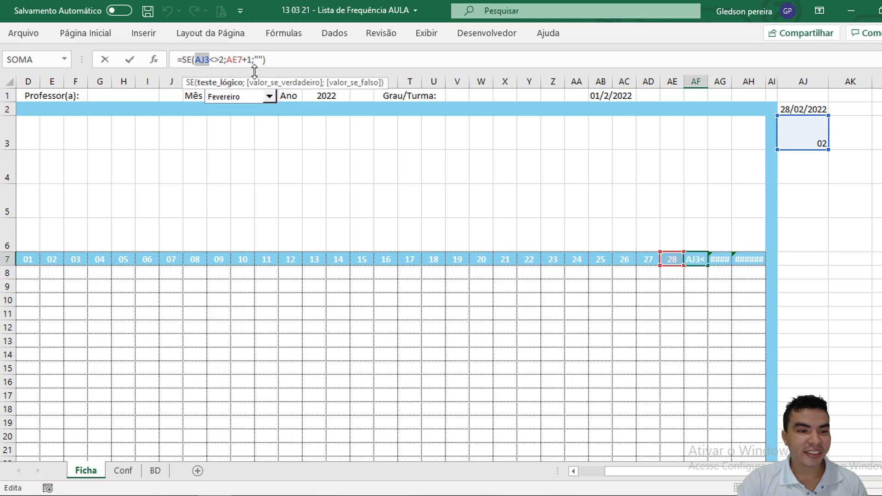
{"action": "key", "text": "F4"}
{"action": "key", "text": "Return"}
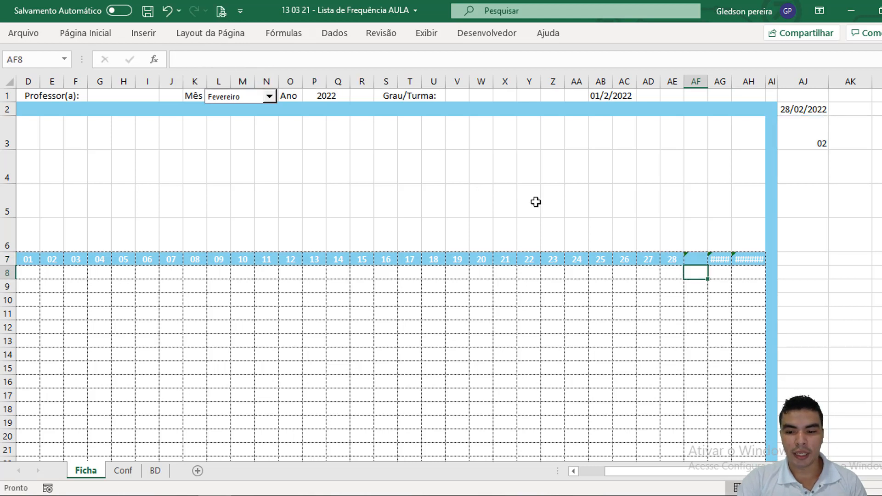
Step: Fill the corrected AF7 formula into AG7, and deselect the cells
{"action": "left_click", "coordinate": [695, 259]}
{"action": "left_click_drag", "start_coordinate": [707, 267], "coordinate": [722, 263]}
{"action": "left_click", "coordinate": [713, 259]}
{"action": "left_click", "coordinate": [665, 216]}
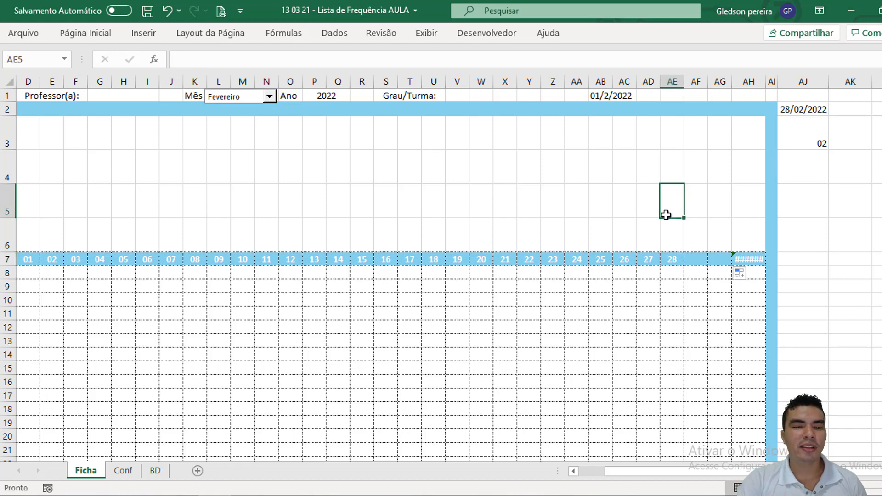
Step: Examine the SE formula copied into AG7 without changing it
{"action": "left_click", "coordinate": [726, 258]}
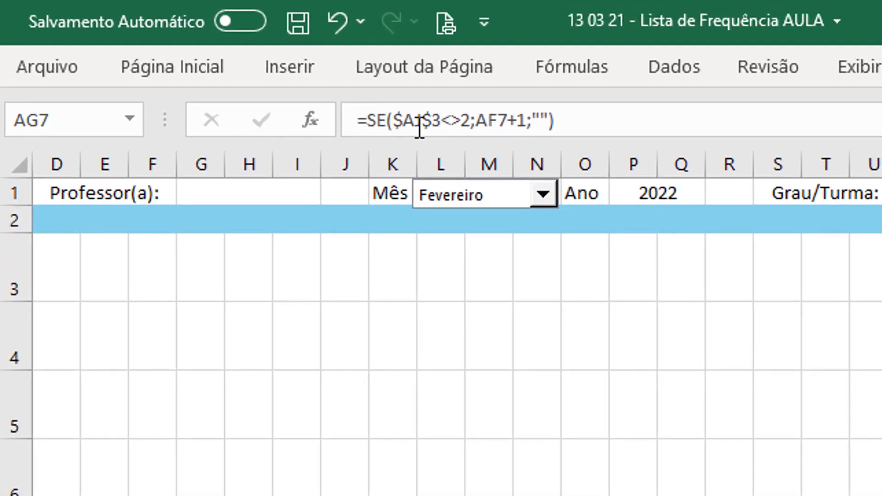
{"action": "left_click", "coordinate": [337, 73]}
{"action": "left_click_drag", "start_coordinate": [555, 120], "coordinate": [356, 120]}
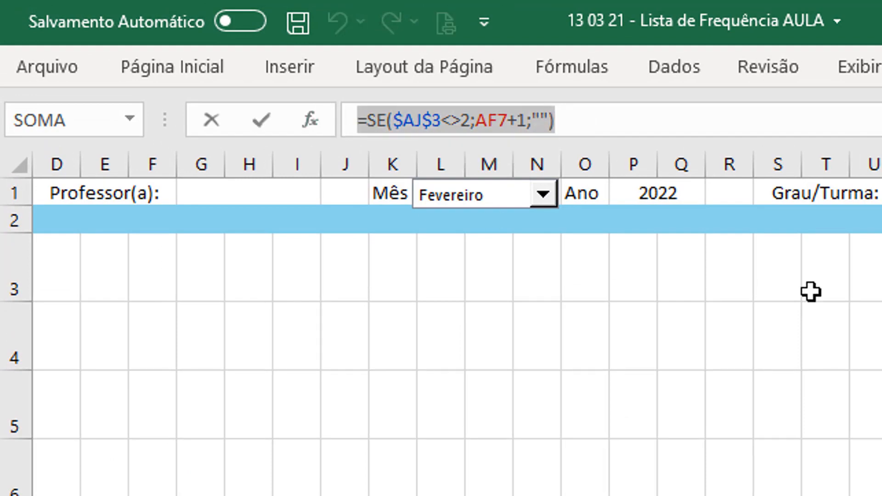
{"action": "key", "text": "Escape"}
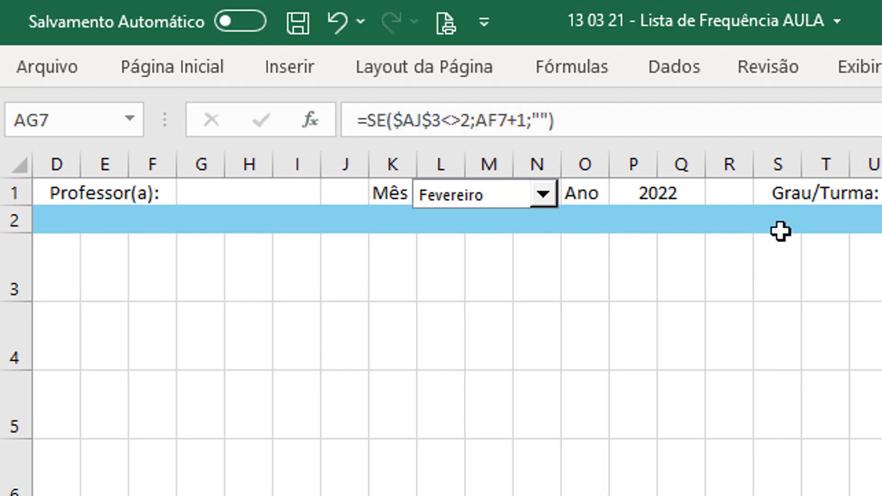
Step: Test the row 7 day headers by setting the month combo box to Março, Janeiro and Setembro in turn
{"action": "left_click", "coordinate": [542, 196]}
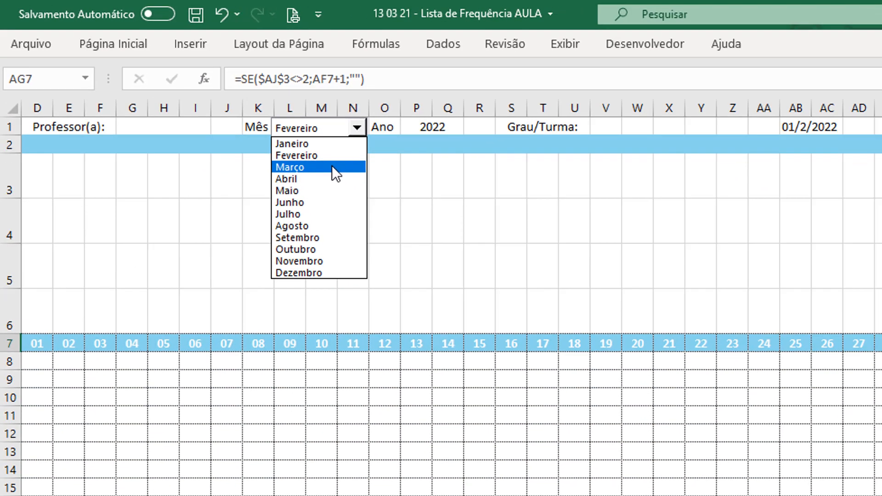
{"action": "left_click", "coordinate": [505, 253]}
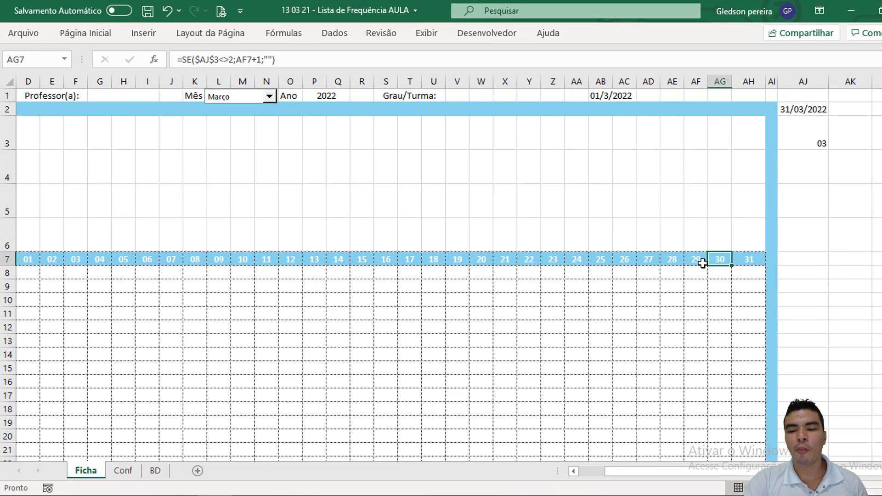
{"action": "left_click", "coordinate": [269, 96]}
{"action": "left_click", "coordinate": [245, 111]}
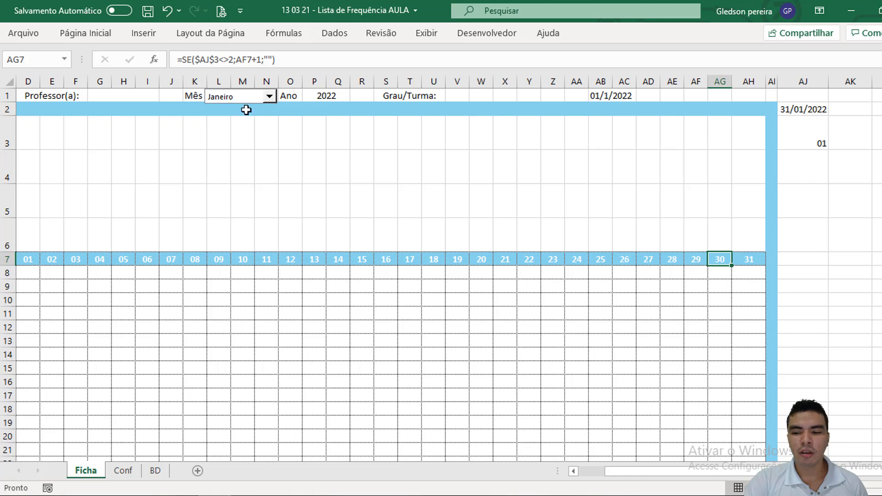
{"action": "left_click", "coordinate": [269, 96]}
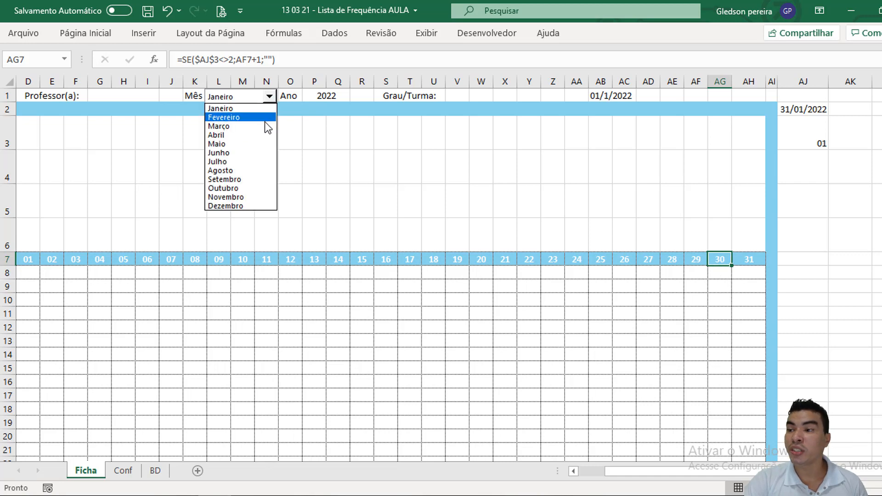
{"action": "left_click", "coordinate": [243, 180]}
Step: Set the month combo box to Fevereiro and check the formula in AH7
{"action": "left_click", "coordinate": [269, 97]}
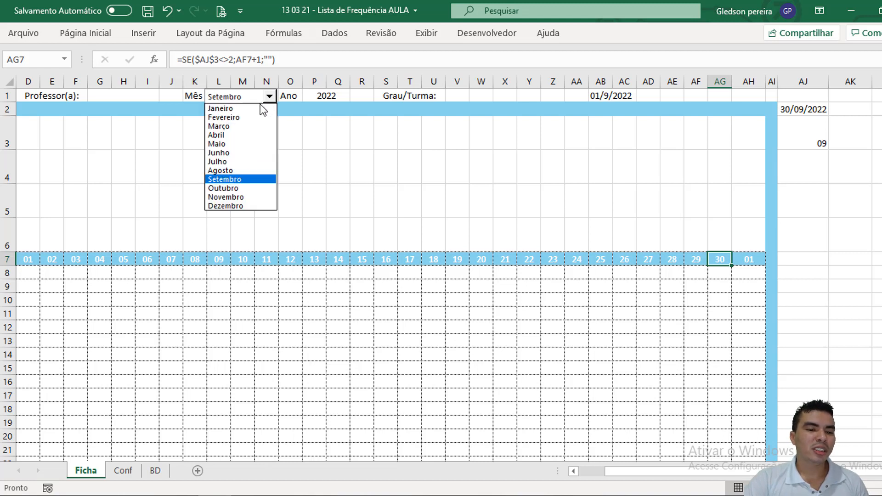
{"action": "left_click", "coordinate": [247, 117]}
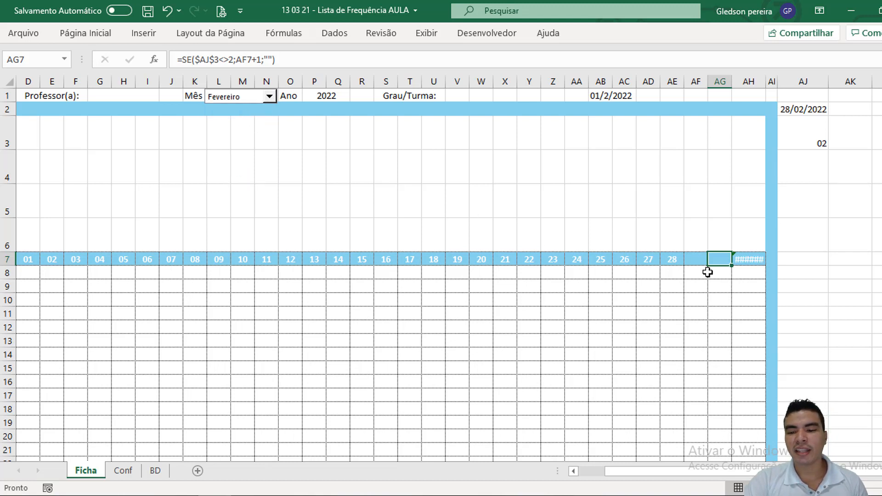
{"action": "left_click", "coordinate": [736, 256]}
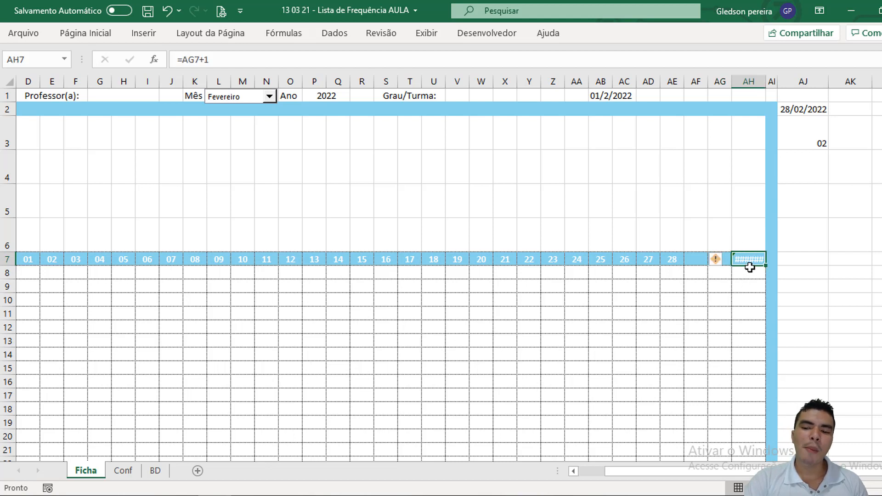
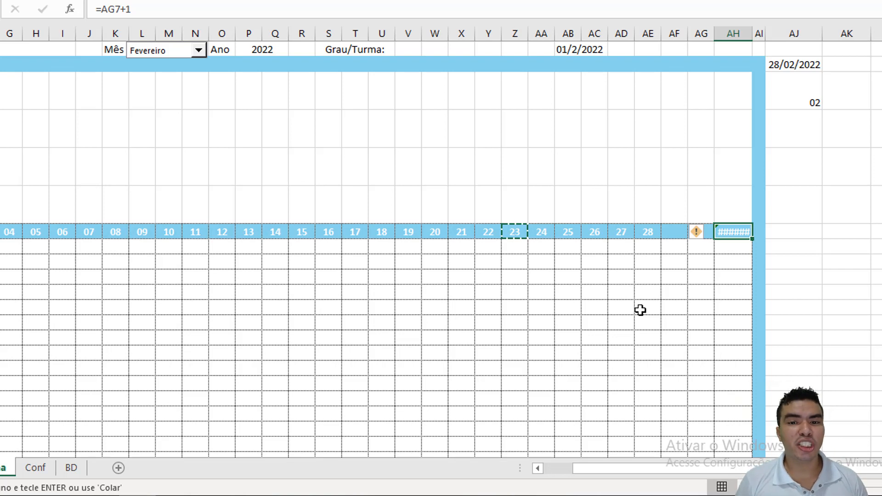
Step: Clear AH7, and check the FIMMÊS date in AJ2 by setting the month combo box to Maio and back to Fevereiro
{"action": "key", "text": "Delete"}
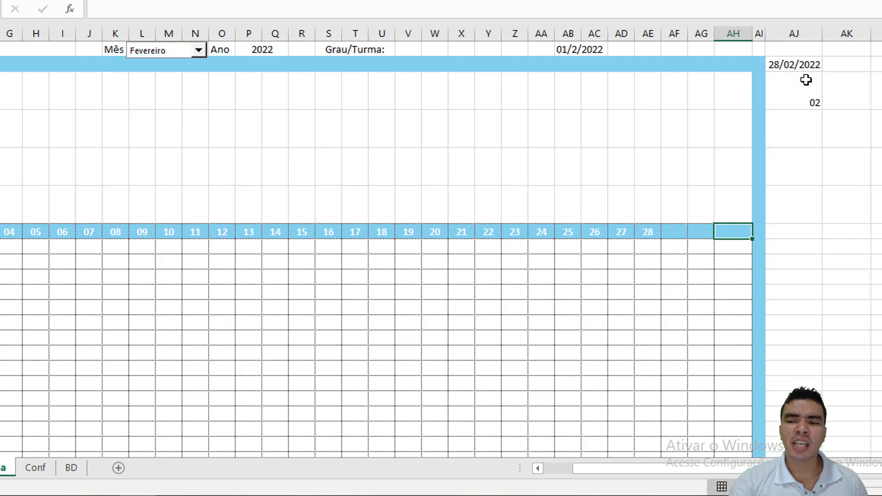
{"action": "left_click", "coordinate": [804, 63]}
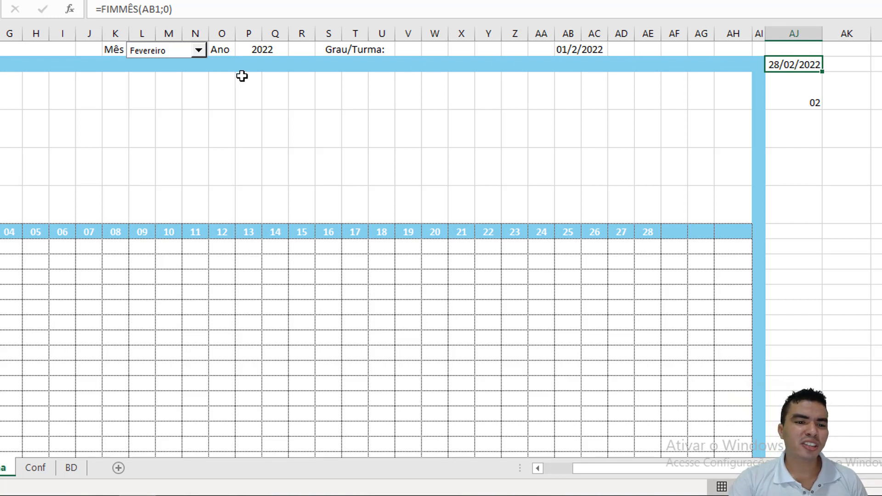
{"action": "left_click", "coordinate": [198, 50]}
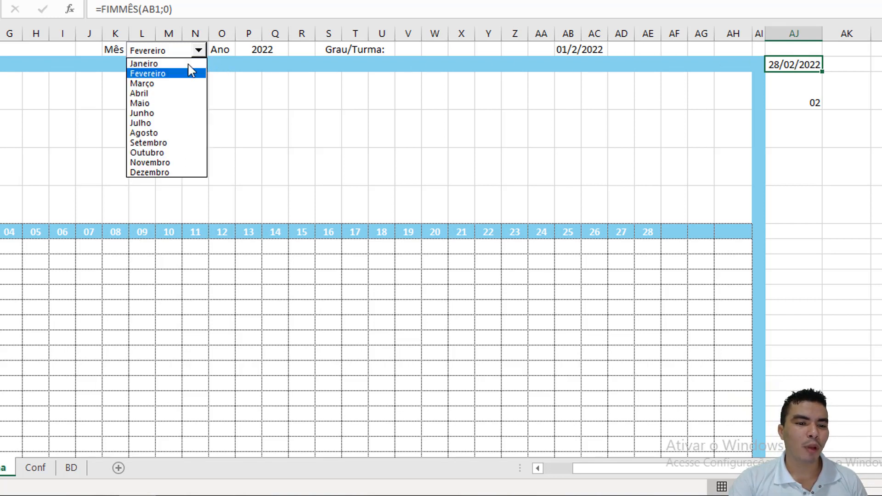
{"action": "left_click", "coordinate": [166, 104]}
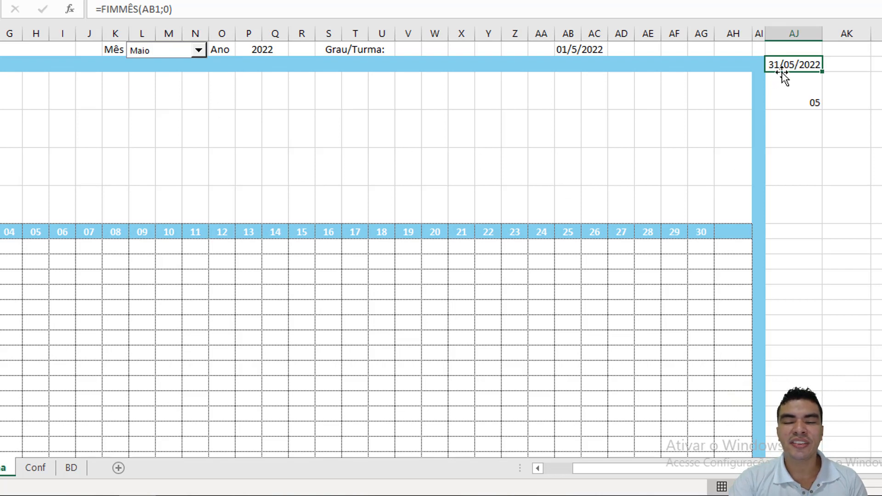
{"action": "left_click", "coordinate": [198, 50]}
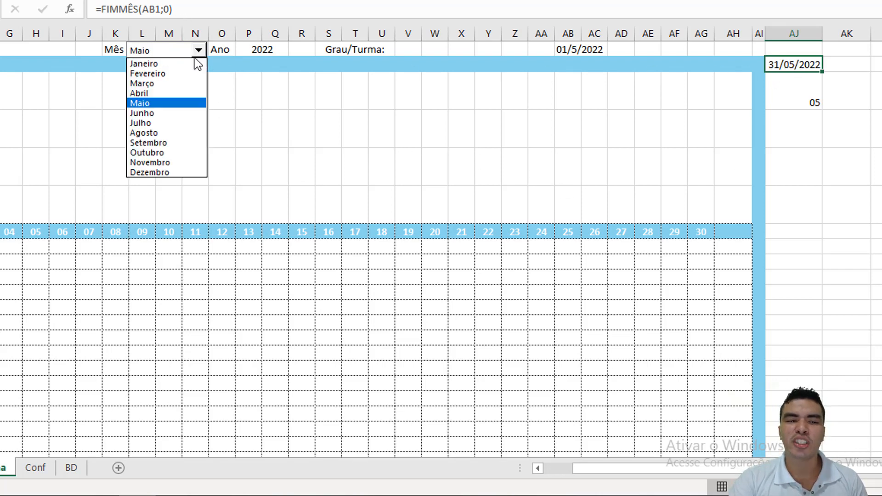
{"action": "left_click", "coordinate": [182, 74]}
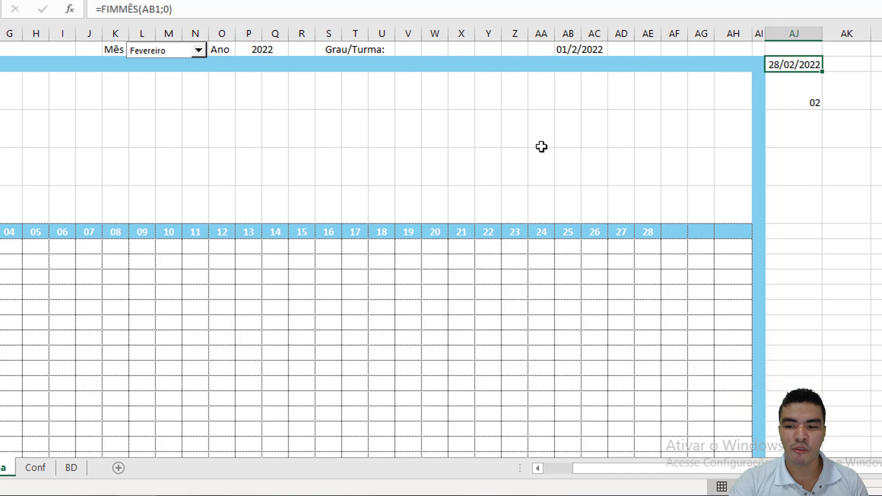
Step: Enter the formula =SE(DIA(AJ2)=31;"31";"") in AH7
{"action": "left_click", "coordinate": [744, 236]}
{"action": "type", "text": "="}
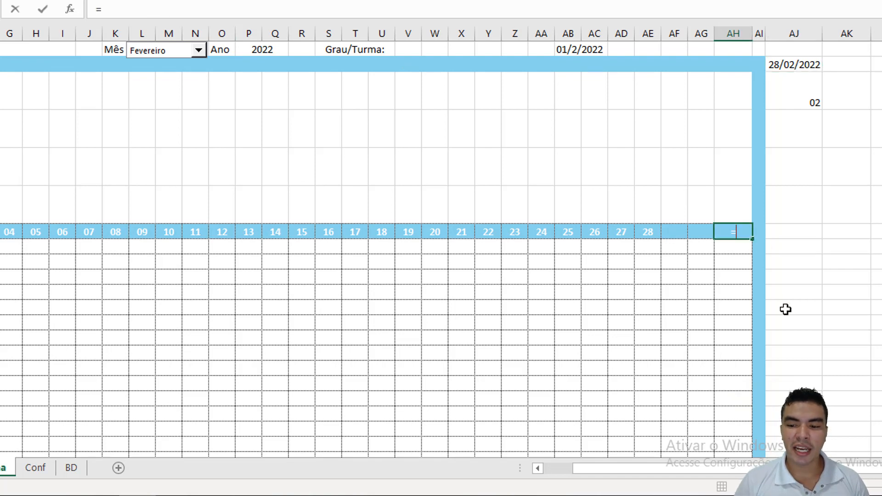
{"action": "type", "text": "se("}
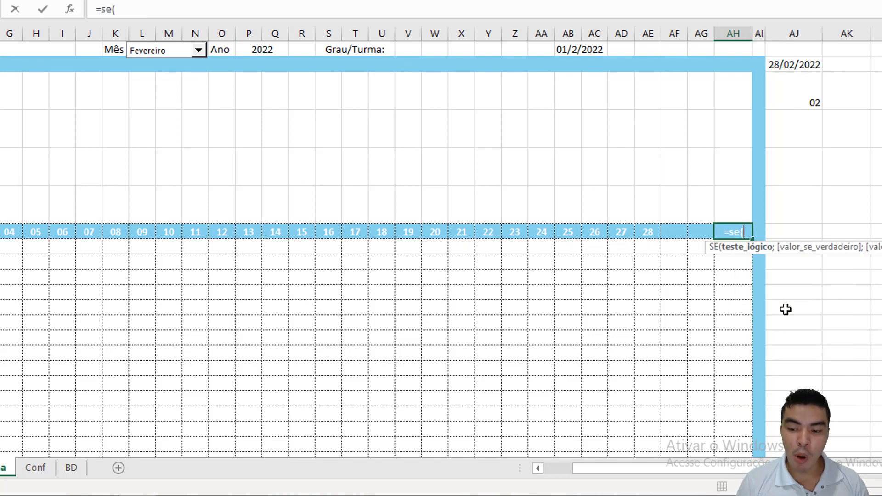
{"action": "type", "text": "dia"}
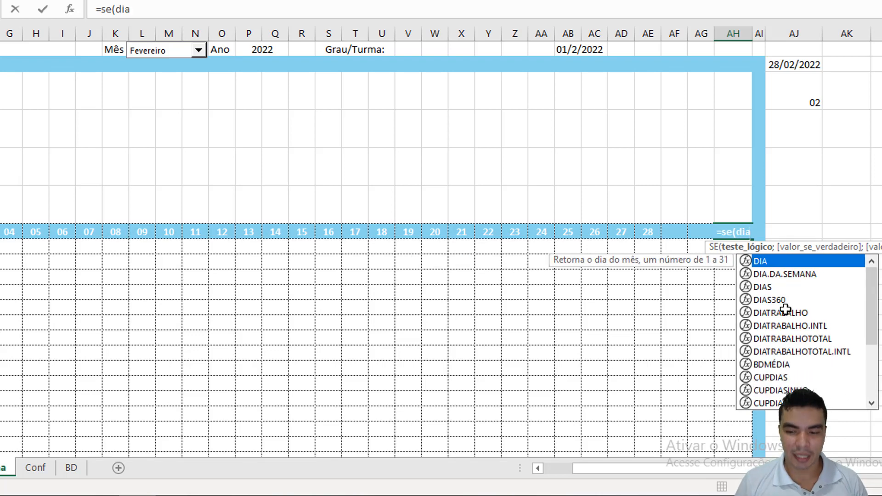
{"action": "type", "text": "("}
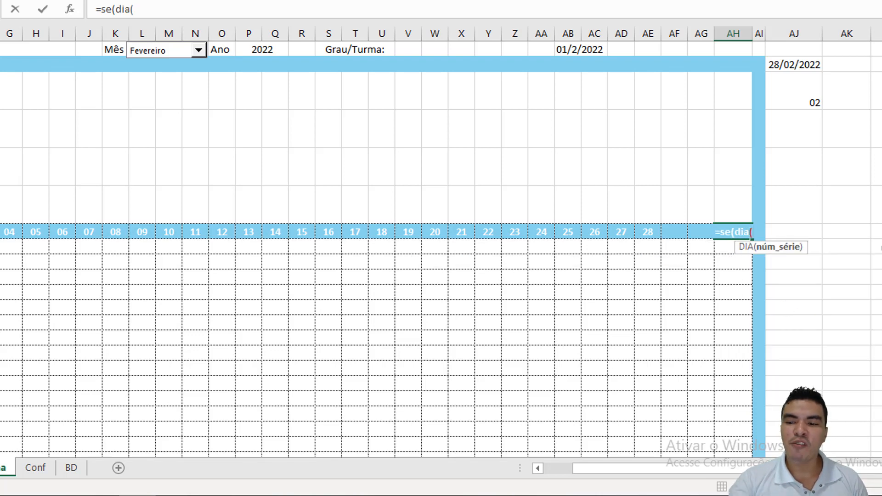
{"action": "left_click", "coordinate": [805, 64]}
{"action": "left_click", "coordinate": [198, 8]}
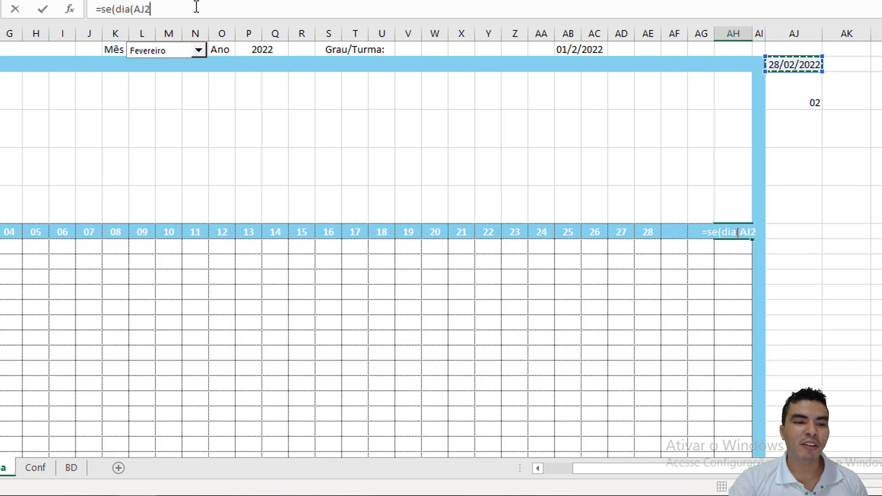
{"action": "type", "text": ")"}
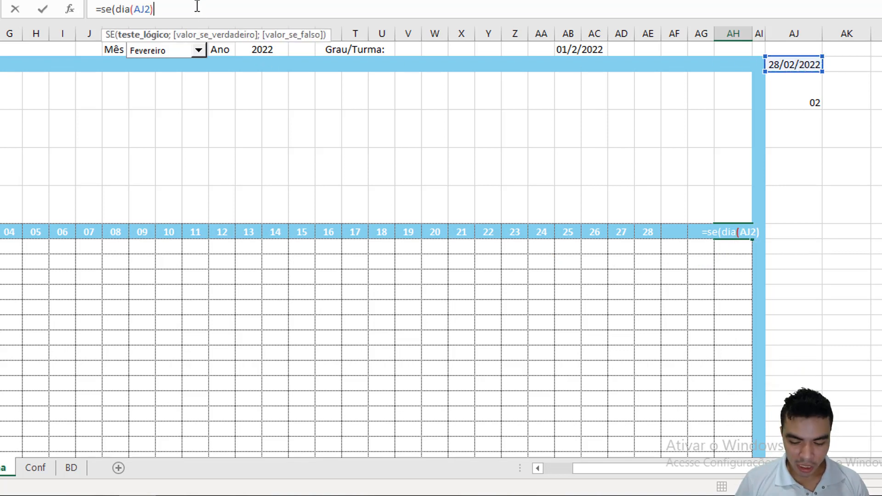
{"action": "type", "text": "="}
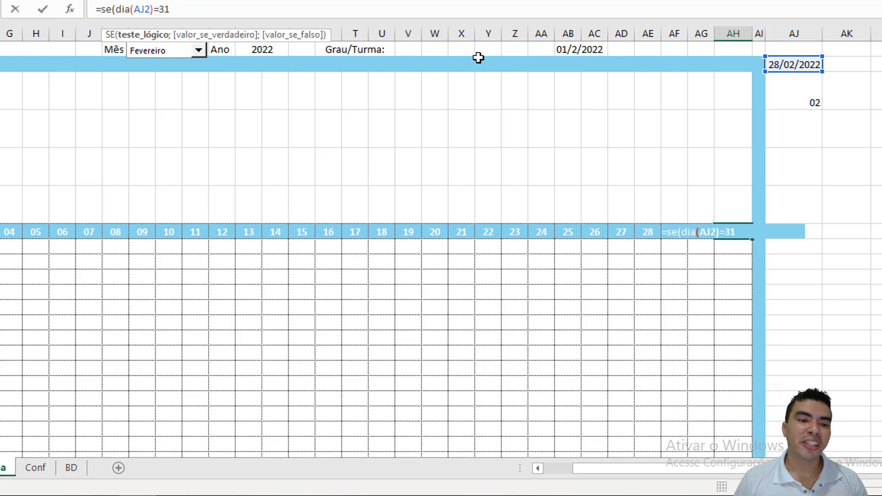
{"action": "type", "text": "31"}
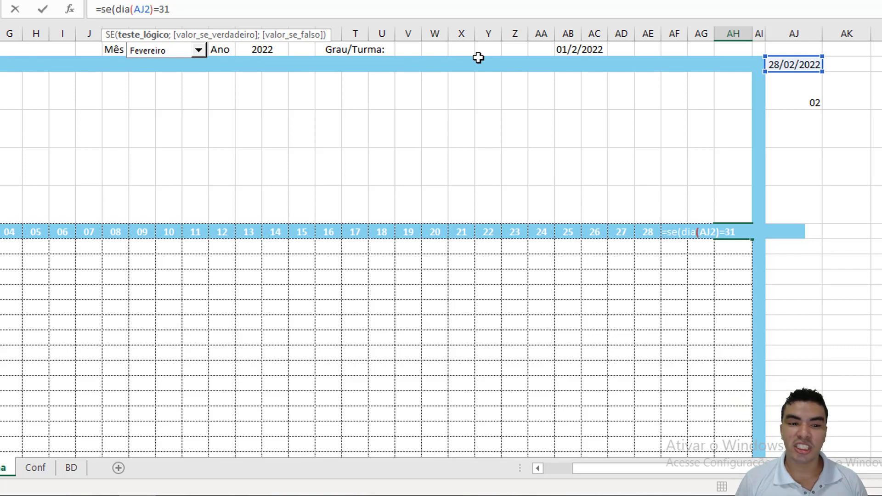
{"action": "type", "text": ";"}
{"action": "type", "text": "\"31"}
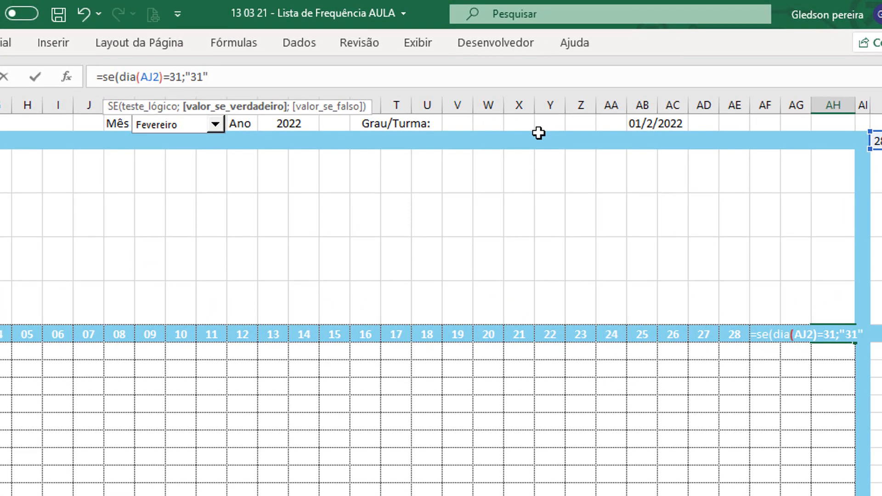
{"action": "type", "text": "\";"}
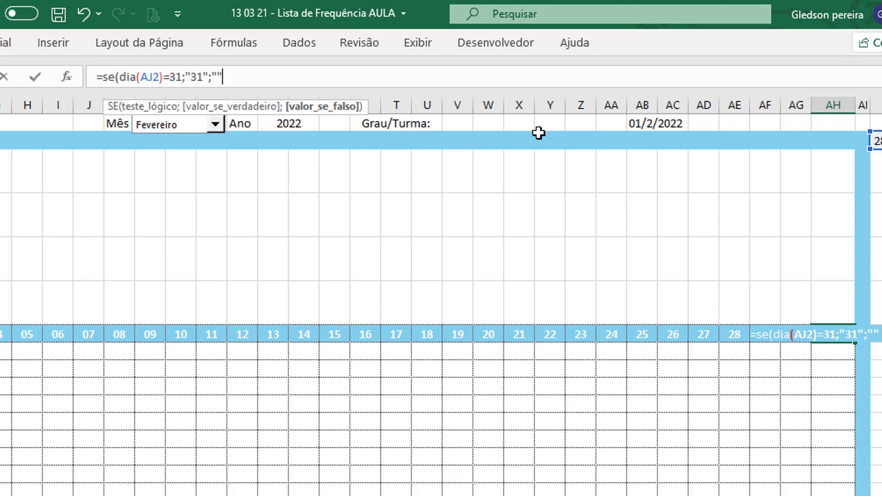
{"action": "type", "text": "\"\")"}
{"action": "key", "text": "Return"}
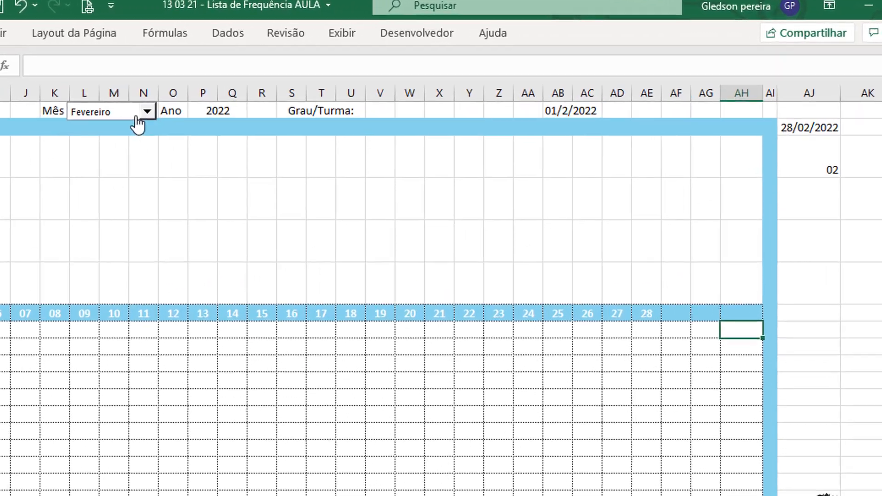
Step: Test the day 31 header in AH7 by setting the month combo box to Janeiro and Abril in turn
{"action": "left_click", "coordinate": [146, 112]}
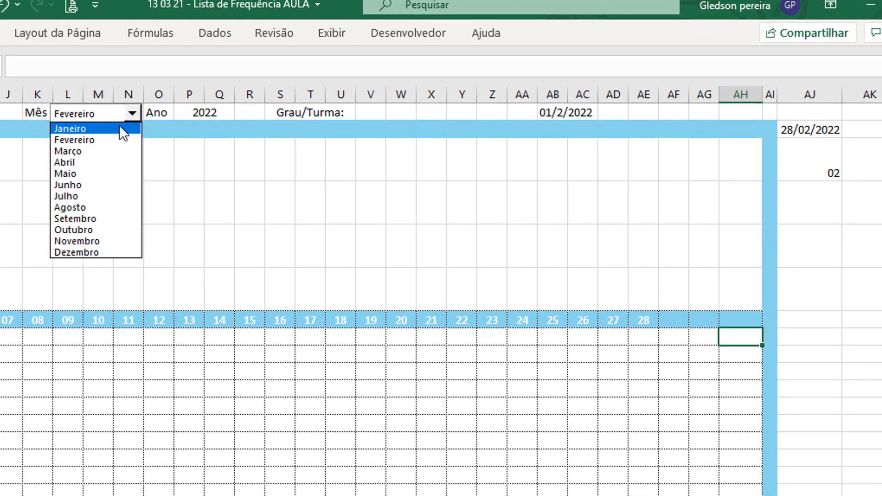
{"action": "left_click", "coordinate": [120, 128]}
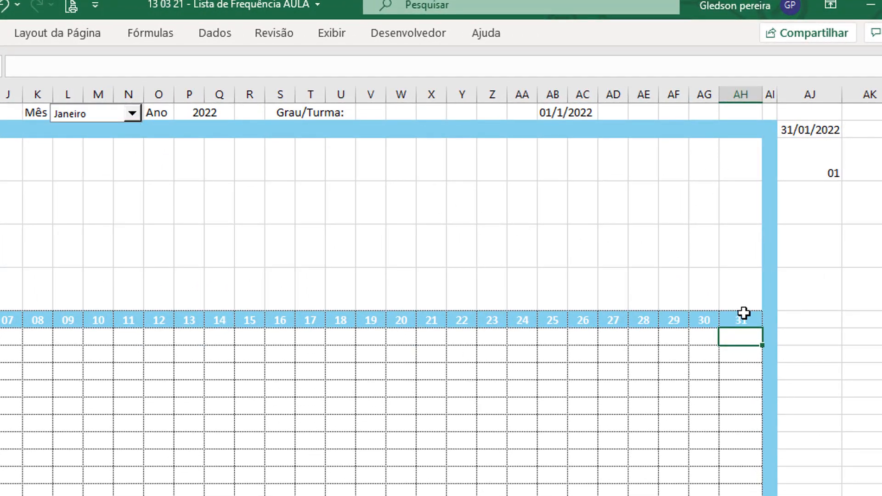
{"action": "left_click", "coordinate": [132, 113]}
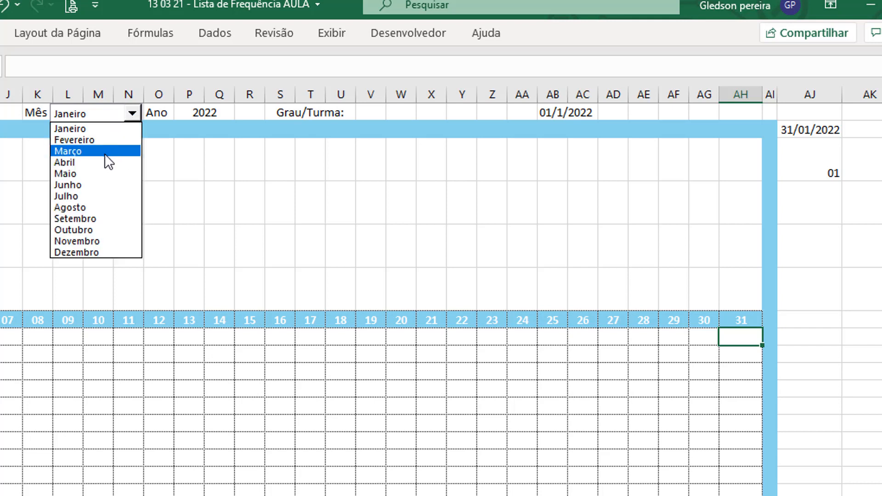
{"action": "left_click", "coordinate": [105, 161]}
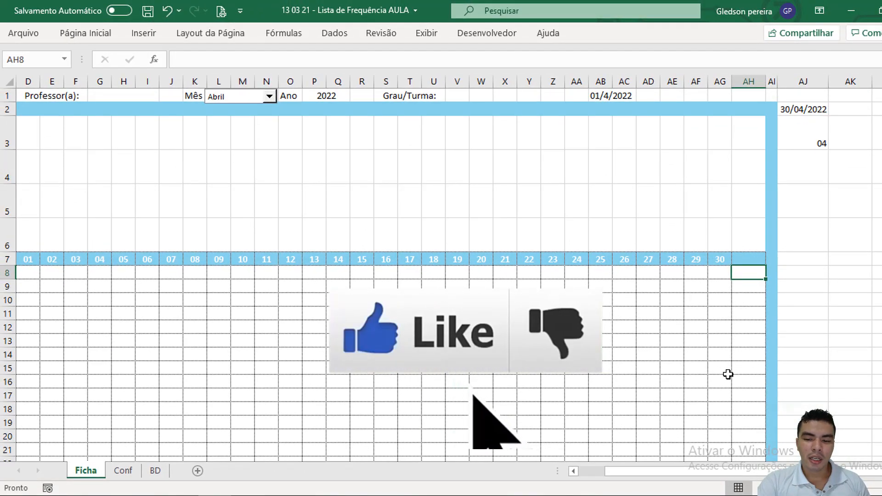
Step: Insert the picture cabecalho from the Downloads folder into the Ficha sheet
{"action": "left_click_drag", "start_coordinate": [729, 471], "coordinate": [703, 472]}
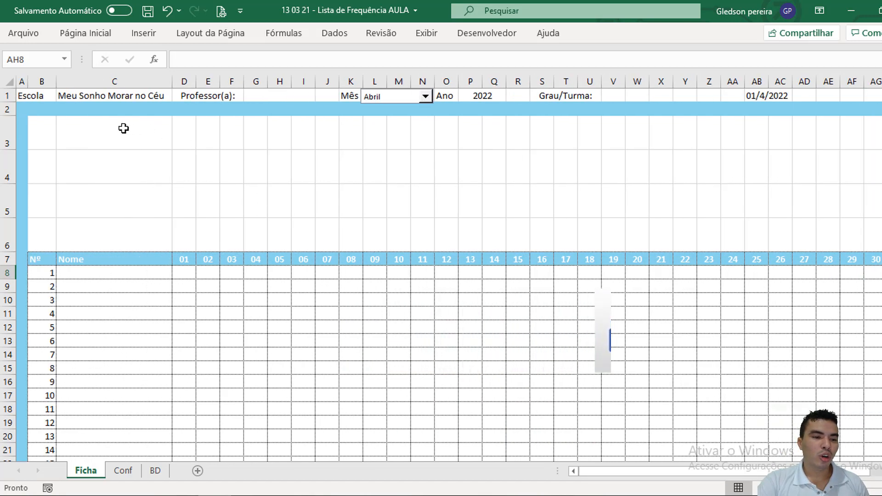
{"action": "left_click_drag", "start_coordinate": [128, 127], "coordinate": [881, 233]}
{"action": "left_click", "coordinate": [526, 171]}
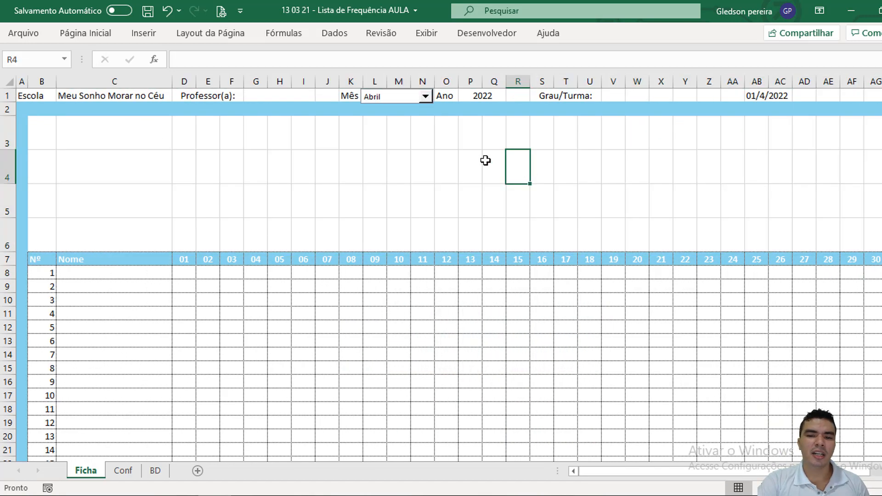
{"action": "left_click", "coordinate": [148, 32]}
{"action": "left_click", "coordinate": [164, 73]}
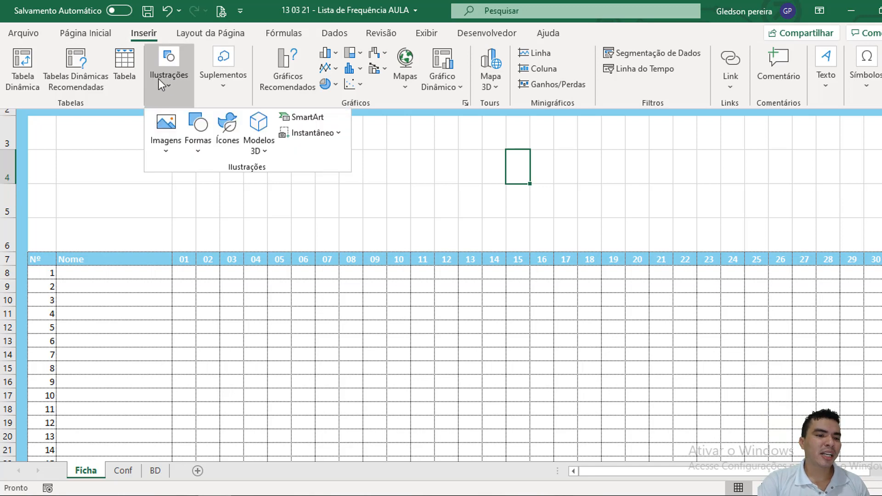
{"action": "left_click", "coordinate": [164, 131]}
{"action": "left_click", "coordinate": [184, 189]}
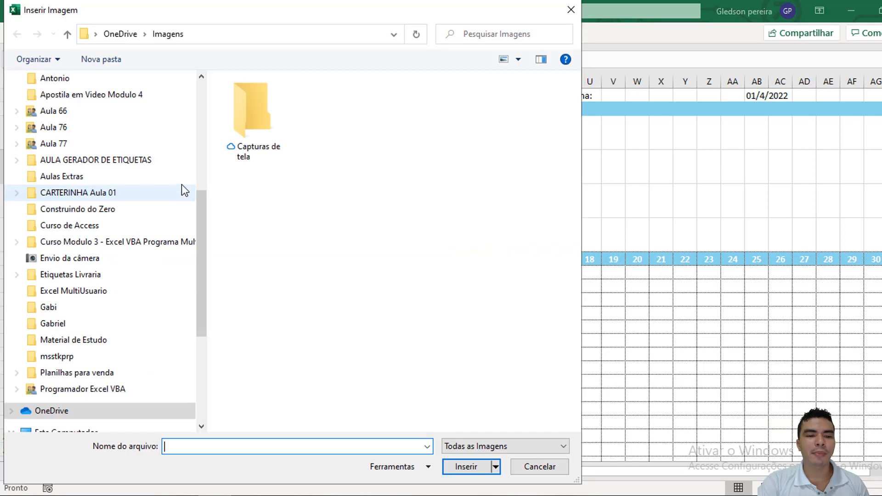
{"action": "scroll", "coordinate": [77, 130], "scroll_direction": "up", "scroll_amount": 5}
{"action": "left_click", "coordinate": [76, 129]}
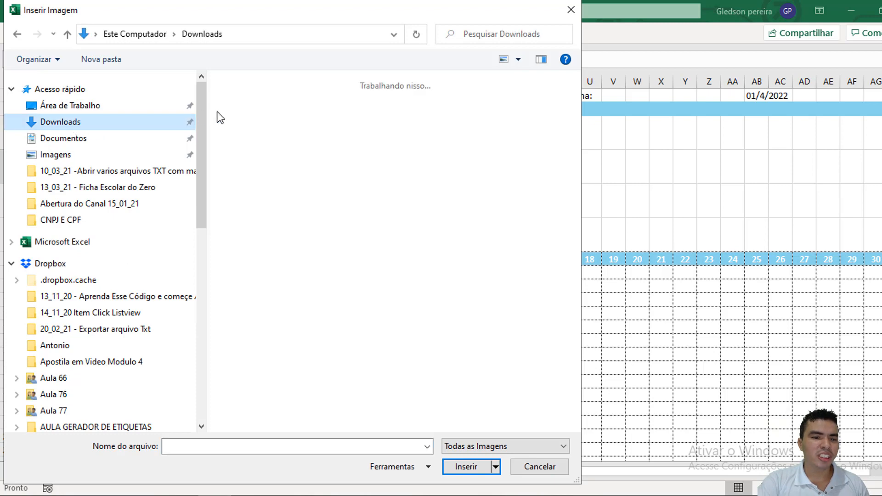
{"action": "left_click", "coordinate": [430, 145]}
{"action": "left_click", "coordinate": [512, 147]}
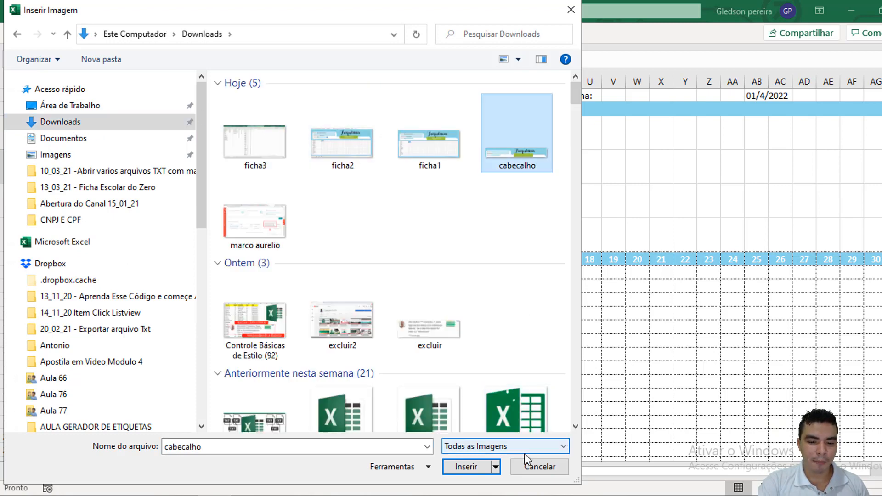
{"action": "left_click", "coordinate": [477, 467]}
Step: Move and resize the header picture to cover the blank area in rows 3 to 6 above the day headers, and deselect it
{"action": "left_click_drag", "start_coordinate": [571, 213], "coordinate": [97, 179]}
{"action": "left_click_drag", "start_coordinate": [585, 202], "coordinate": [670, 232]}
{"action": "left_click", "coordinate": [597, 474]}
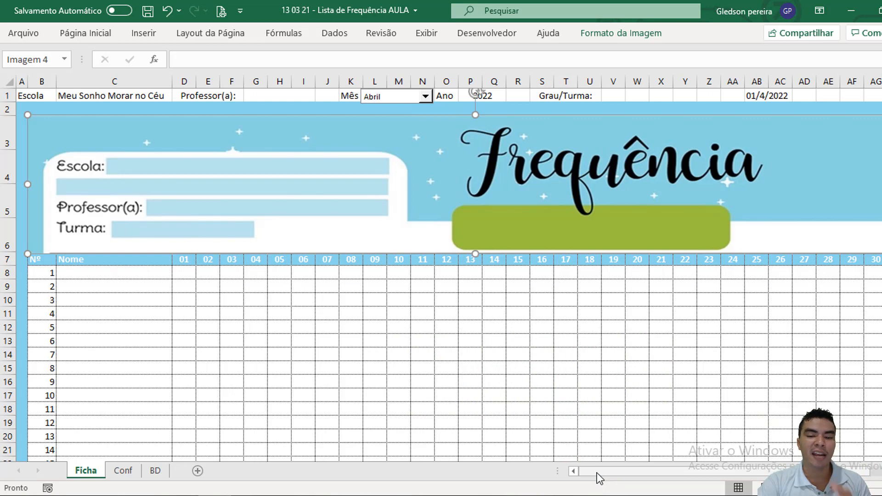
{"action": "left_click", "coordinate": [416, 379]}
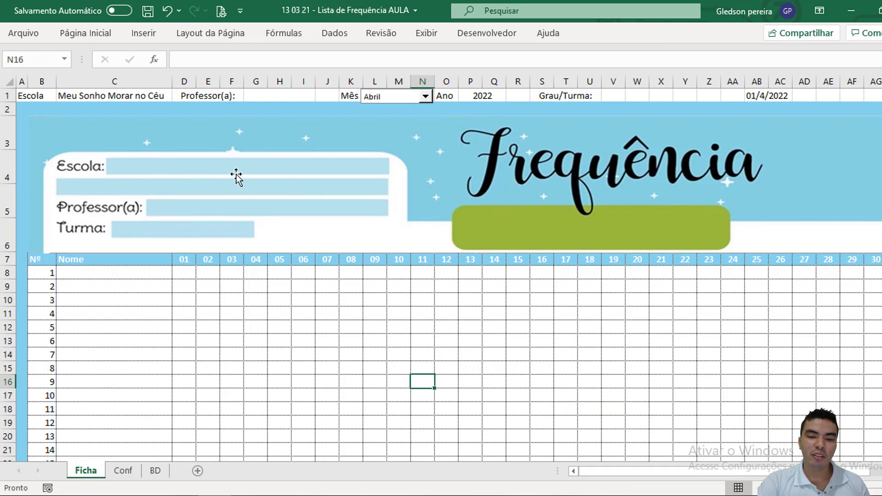
{"action": "left_click", "coordinate": [286, 172]}
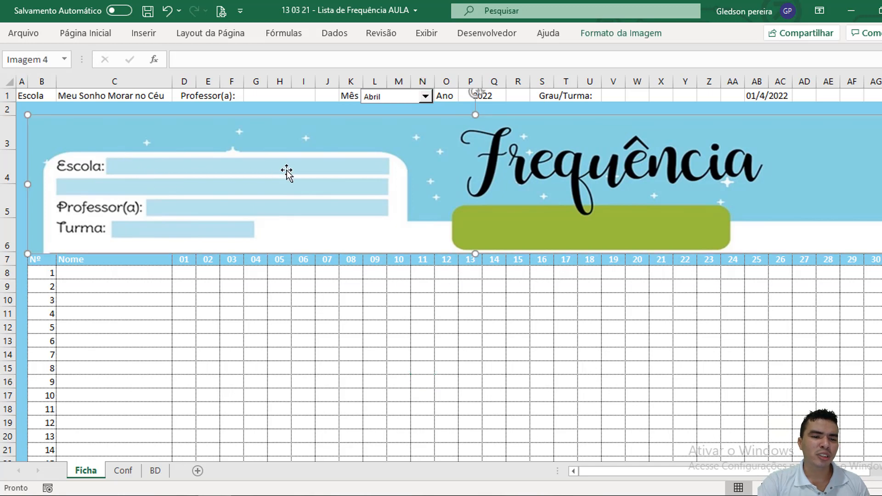
{"action": "left_click", "coordinate": [364, 315]}
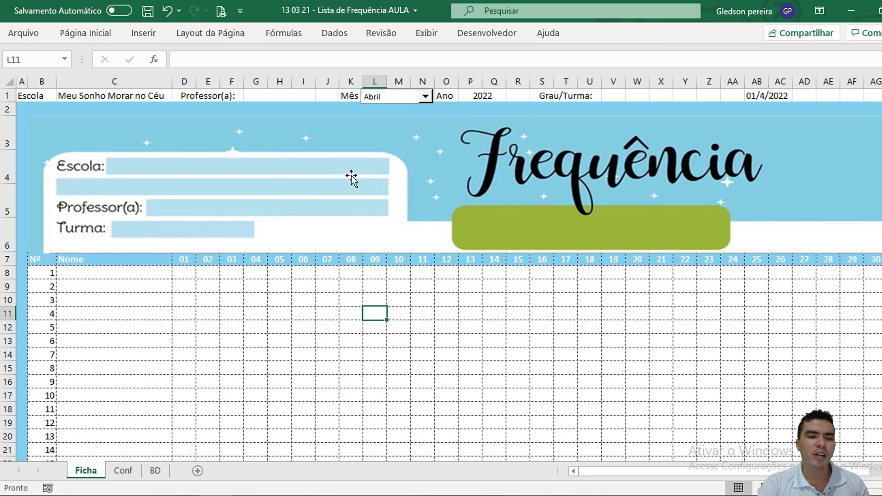
Step: Insert a text box over the light-blue strip beside the Escola label in the header picture
{"action": "left_click", "coordinate": [144, 34]}
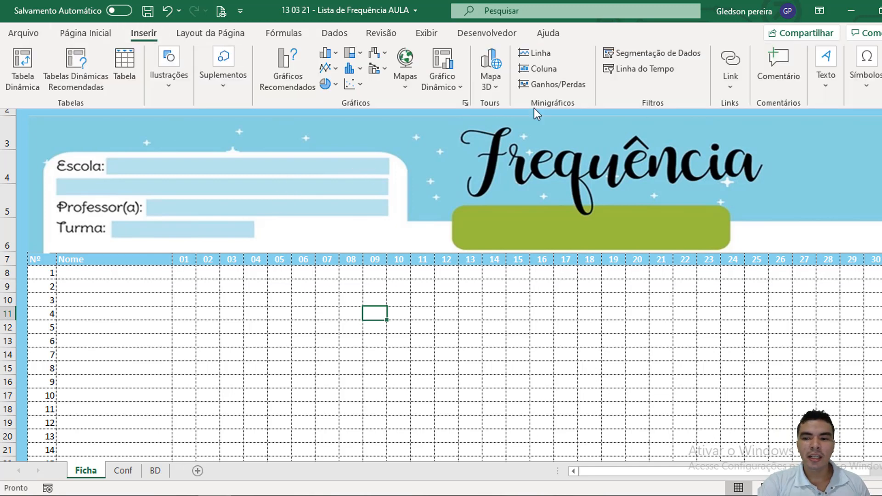
{"action": "left_click", "coordinate": [825, 61]}
{"action": "left_click", "coordinate": [753, 130]}
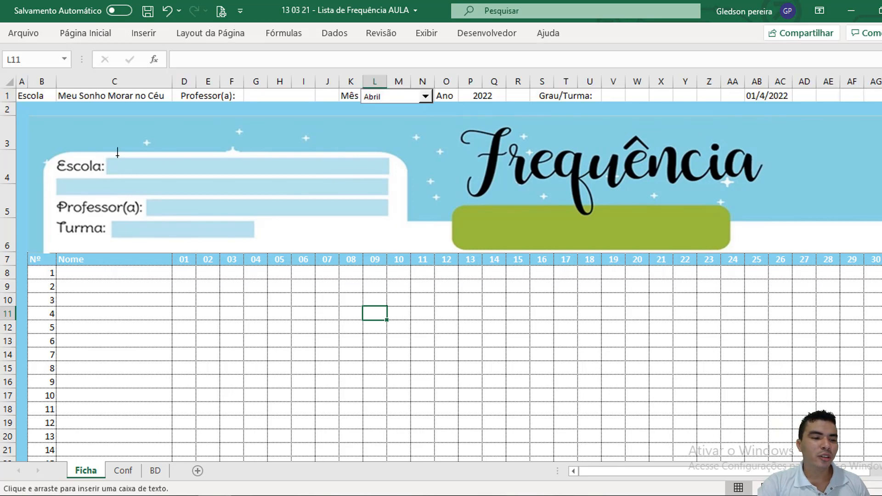
{"action": "left_click_drag", "start_coordinate": [108, 159], "coordinate": [387, 173]}
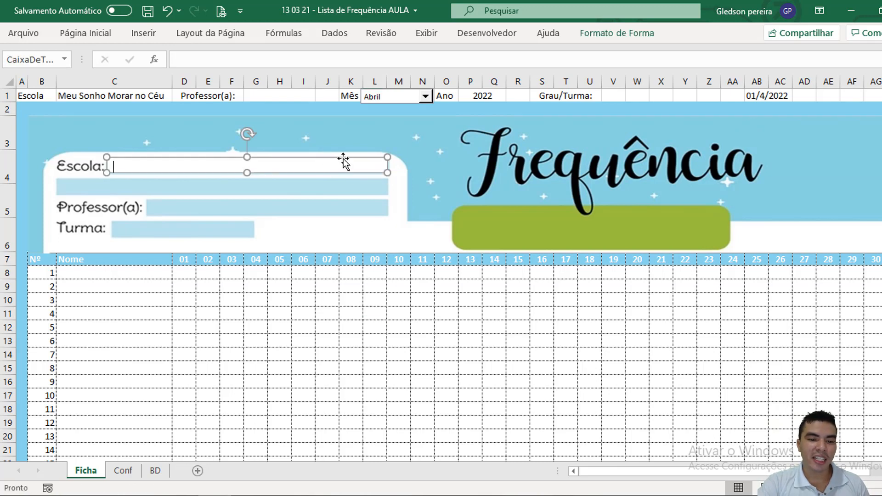
Step: Format the Escola text box with no fill (Sem preenchimento) and no outline (Sem linha)
{"action": "right_click", "coordinate": [196, 160]}
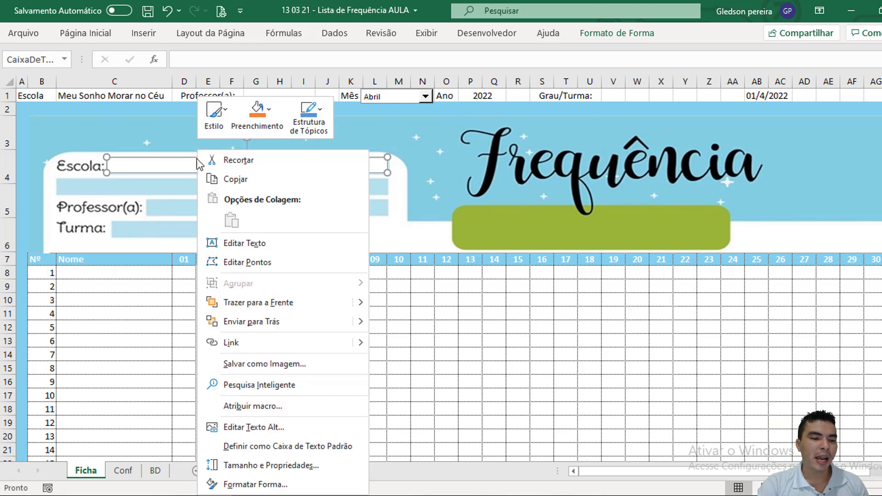
{"action": "left_click", "coordinate": [260, 482]}
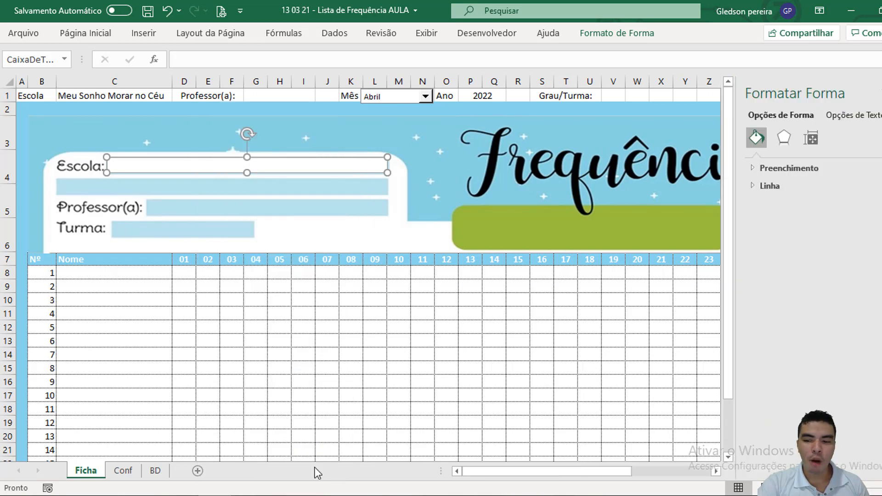
{"action": "left_click", "coordinate": [749, 166]}
{"action": "left_click", "coordinate": [800, 190]}
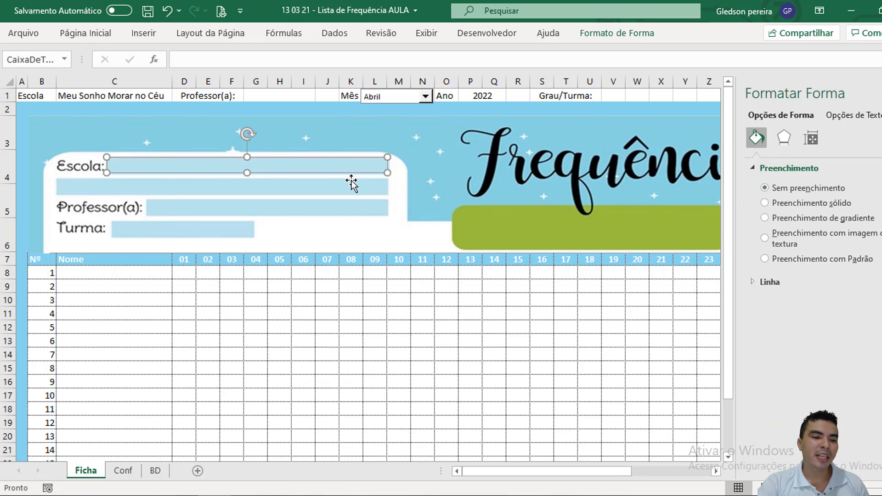
{"action": "left_click", "coordinate": [752, 282]}
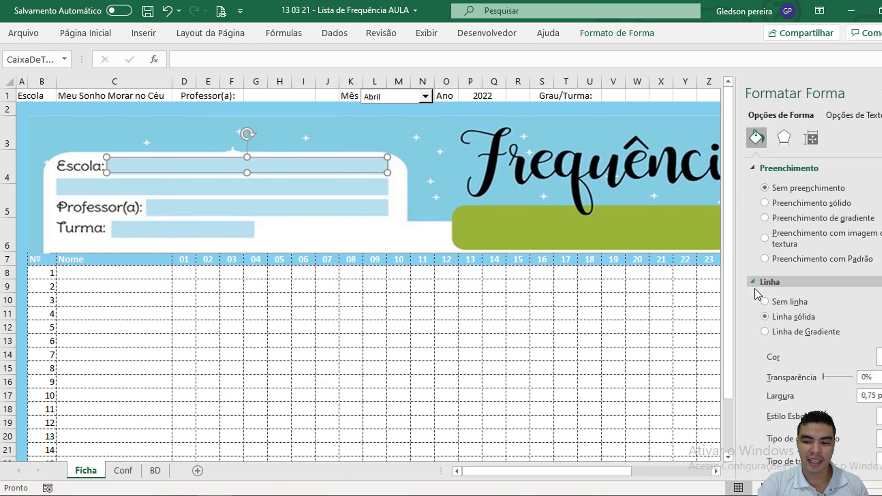
{"action": "left_click", "coordinate": [785, 303]}
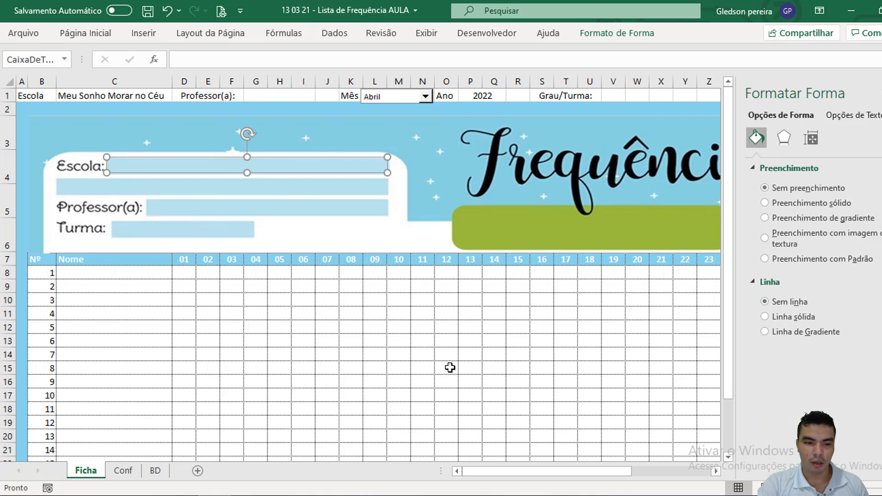
{"action": "left_click", "coordinate": [449, 367]}
Step: Link the Escola text box to the school name cell with the formula =$C$1 and deselect it
{"action": "left_click", "coordinate": [287, 166]}
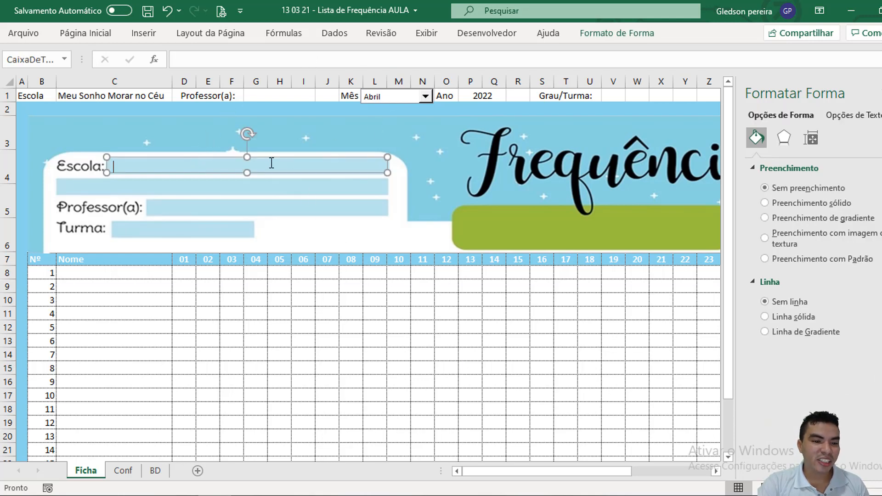
{"action": "left_click", "coordinate": [312, 59]}
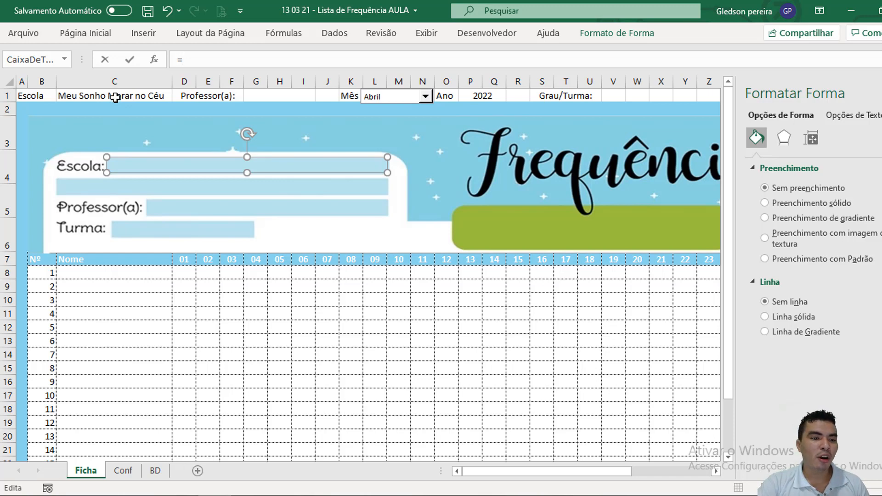
{"action": "left_click", "coordinate": [114, 96]}
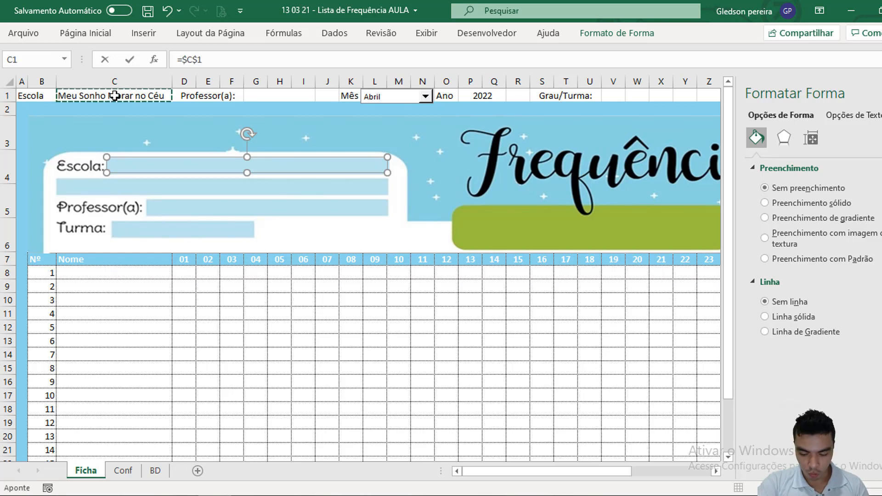
{"action": "key", "text": "Return"}
{"action": "left_click", "coordinate": [224, 288]}
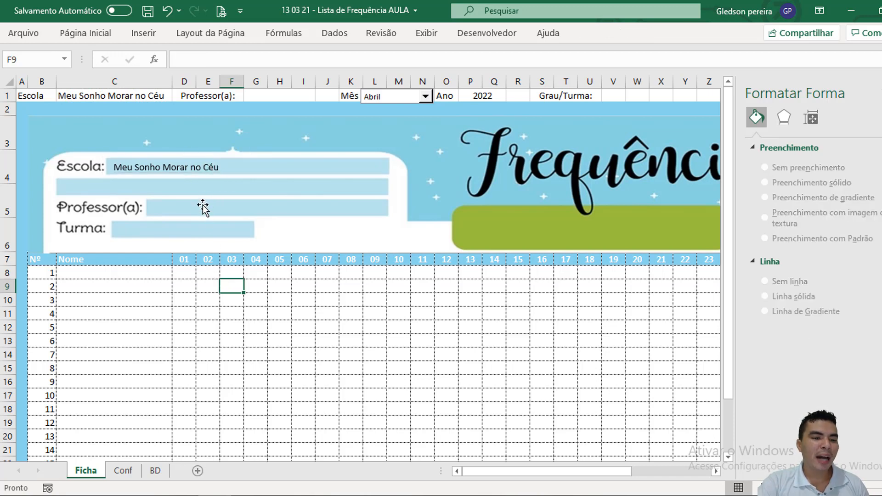
Step: Copy the Escola text box, place the duplicate over the Professor(a) strip and resize it to fit
{"action": "left_click", "coordinate": [240, 169]}
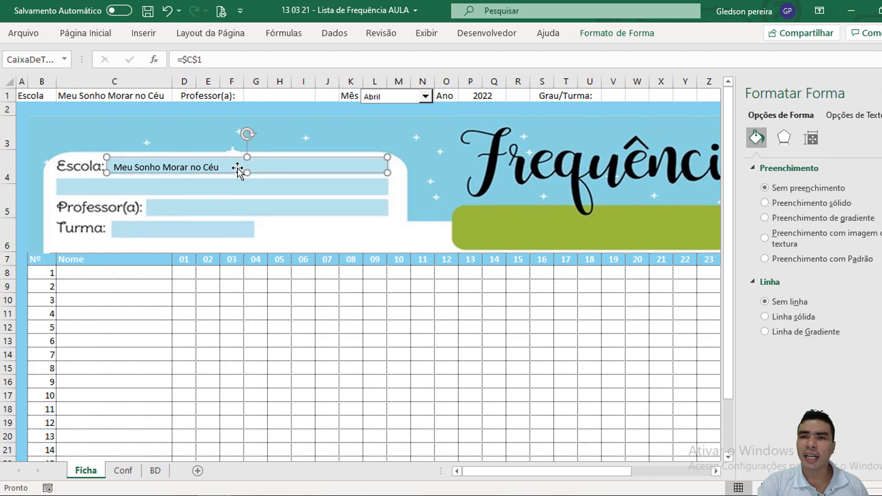
{"action": "left_click", "coordinate": [227, 276]}
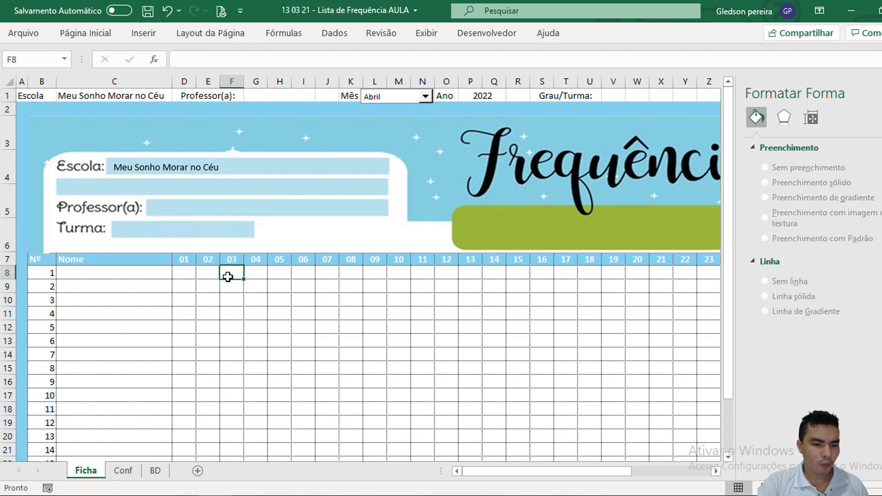
{"action": "key", "text": "ctrl+v"}
{"action": "left_click_drag", "start_coordinate": [288, 281], "coordinate": [217, 211]}
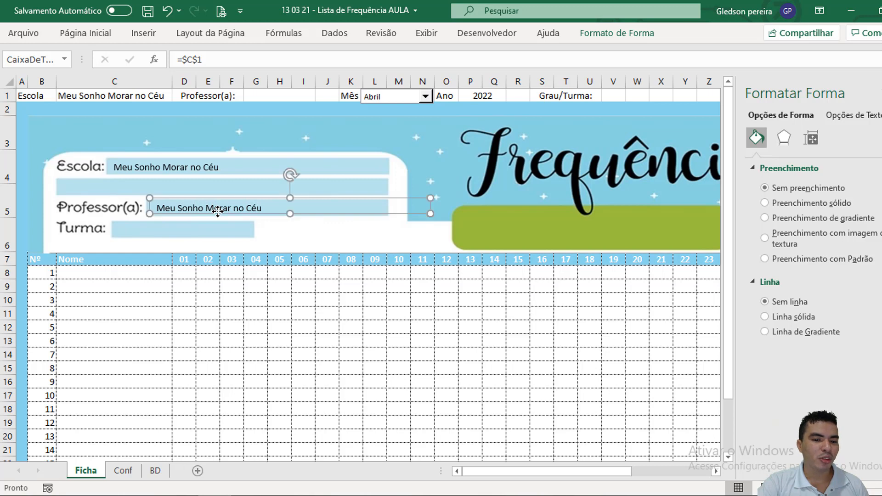
{"action": "left_click_drag", "start_coordinate": [429, 214], "coordinate": [388, 216]}
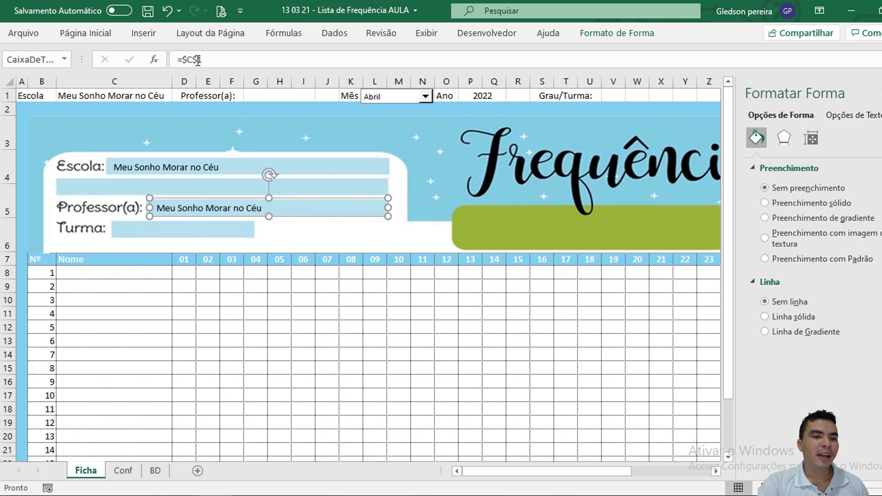
Step: Change the Professor(a) text box link to the formula =$G$1 and deselect it
{"action": "left_click_drag", "start_coordinate": [178, 60], "coordinate": [222, 60]}
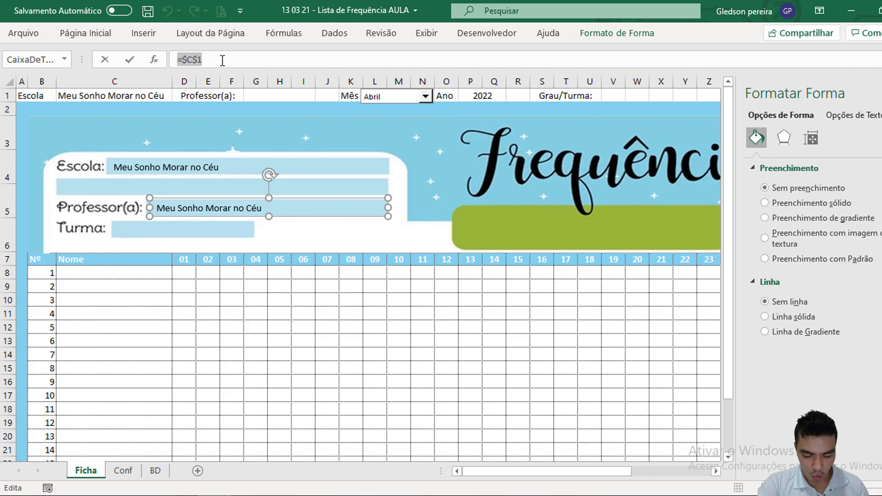
{"action": "type", "text": "="}
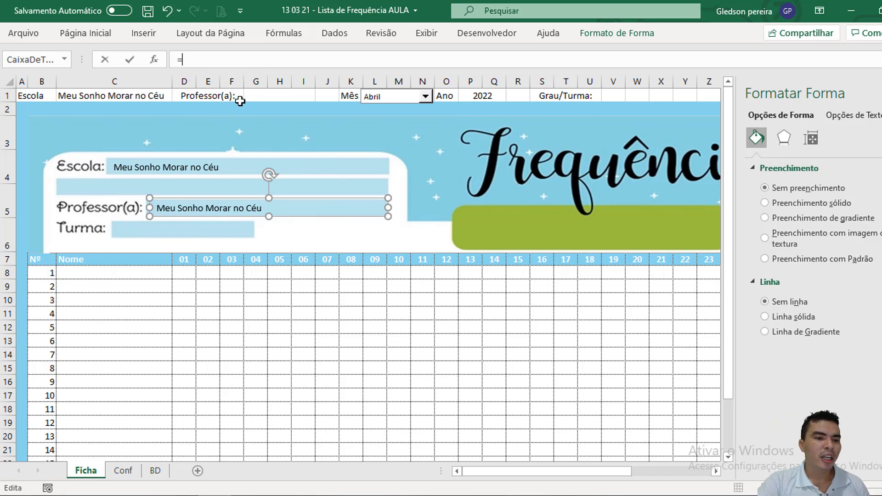
{"action": "left_click", "coordinate": [262, 95]}
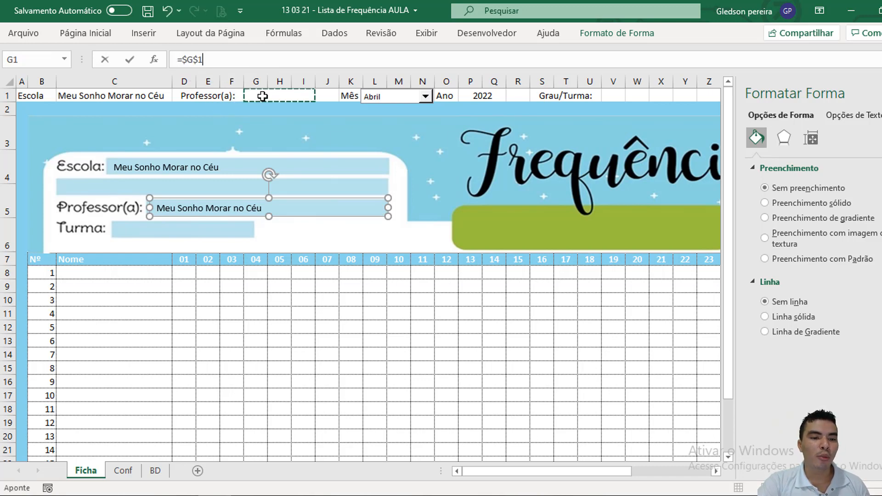
{"action": "key", "text": "Return"}
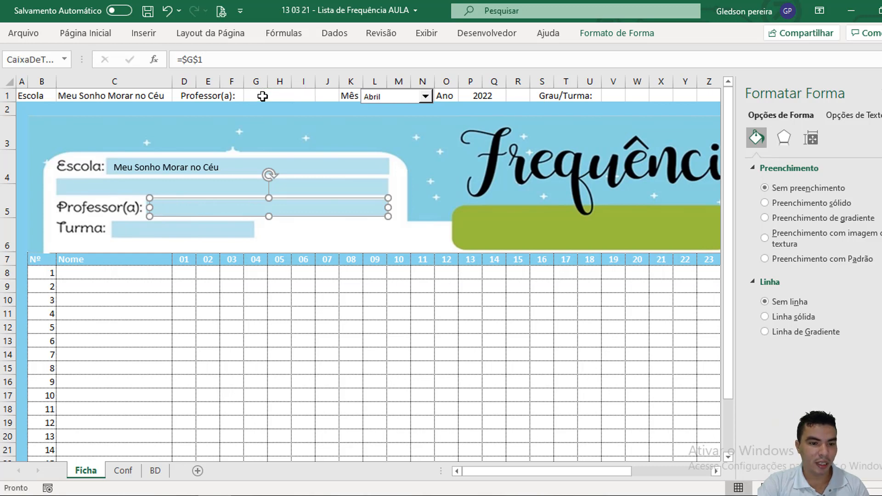
{"action": "left_click", "coordinate": [341, 311]}
Step: Choose the teacher's name from the Professor(a) dropdown in G1 to test the linked text box
{"action": "left_click", "coordinate": [302, 94]}
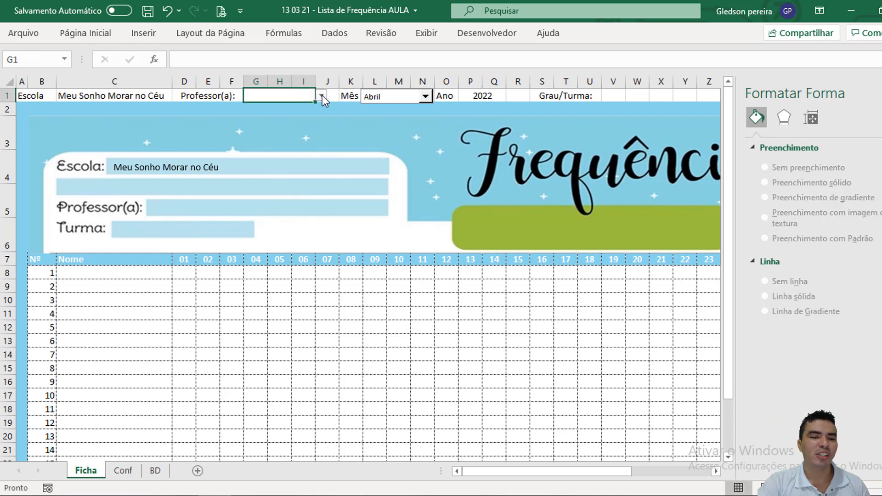
{"action": "left_click", "coordinate": [323, 97]}
{"action": "left_click", "coordinate": [305, 116]}
{"action": "left_click", "coordinate": [304, 301]}
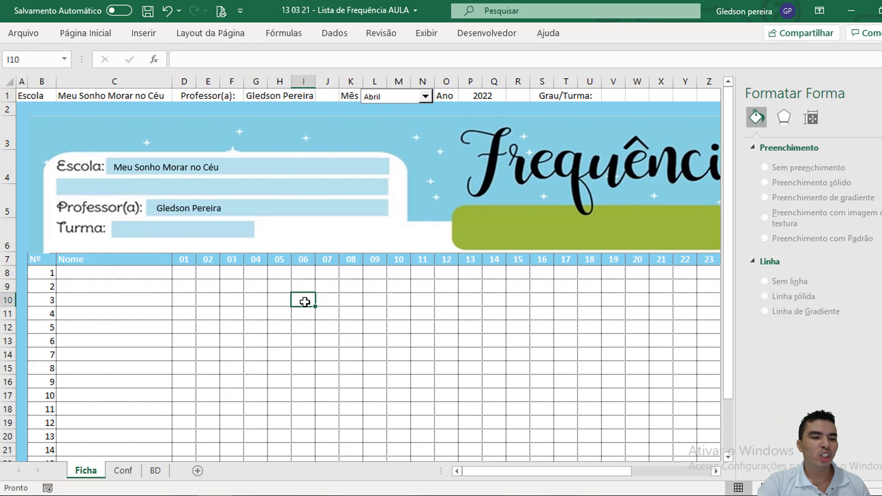
Step: Paste another copy of the Escola text box over the Turma strip and shrink it to fit
{"action": "left_click", "coordinate": [270, 208]}
{"action": "left_click", "coordinate": [232, 234]}
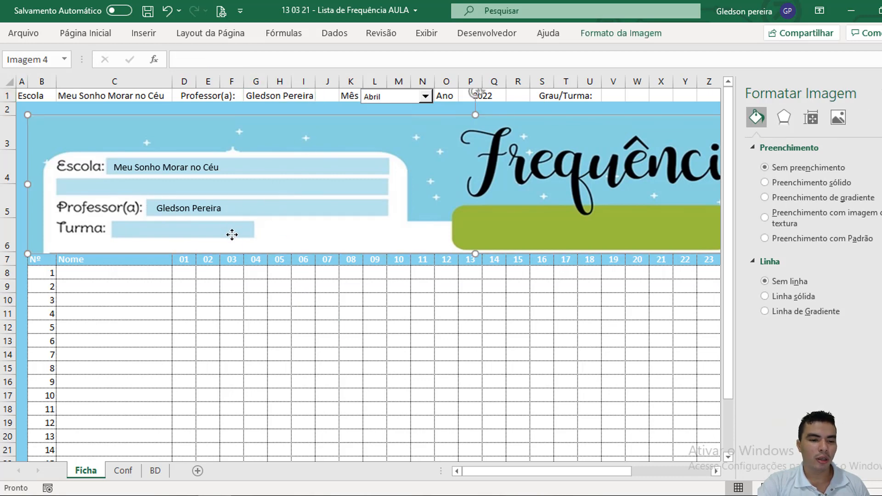
{"action": "key", "text": "Tab"}
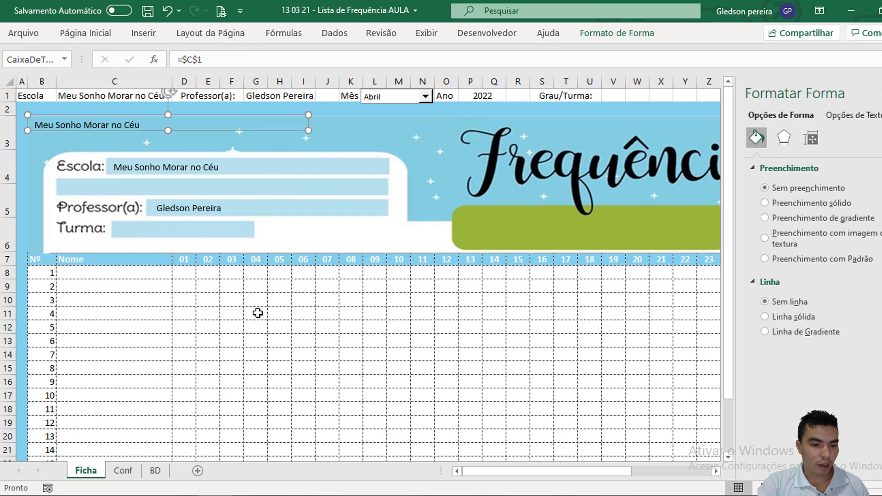
{"action": "left_click_drag", "start_coordinate": [222, 133], "coordinate": [306, 233]}
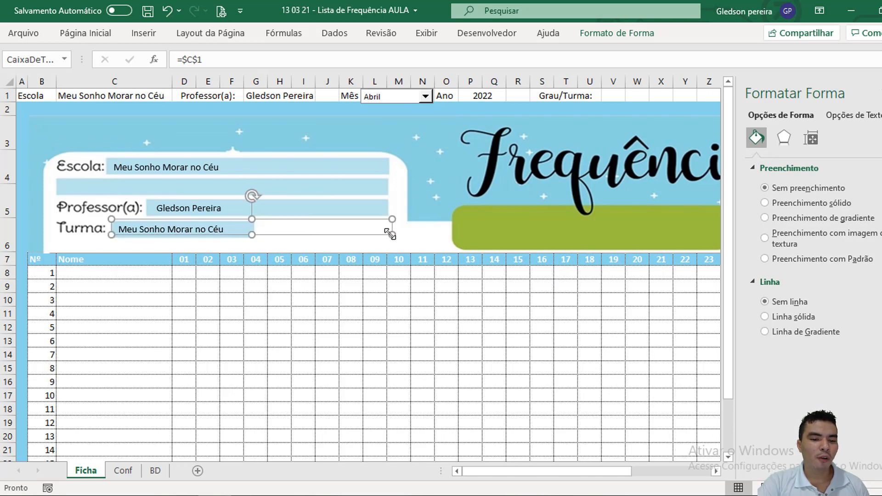
{"action": "left_click_drag", "start_coordinate": [391, 234], "coordinate": [253, 238]}
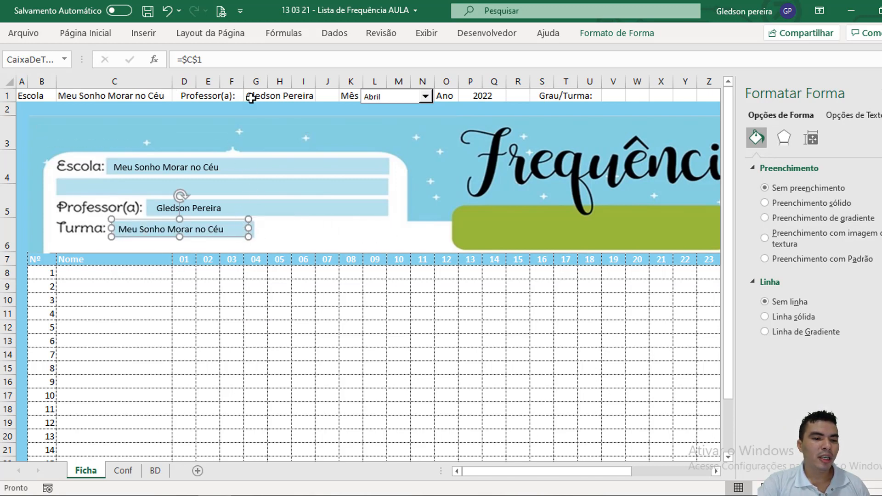
{"action": "left_click_drag", "start_coordinate": [202, 60], "coordinate": [171, 59]}
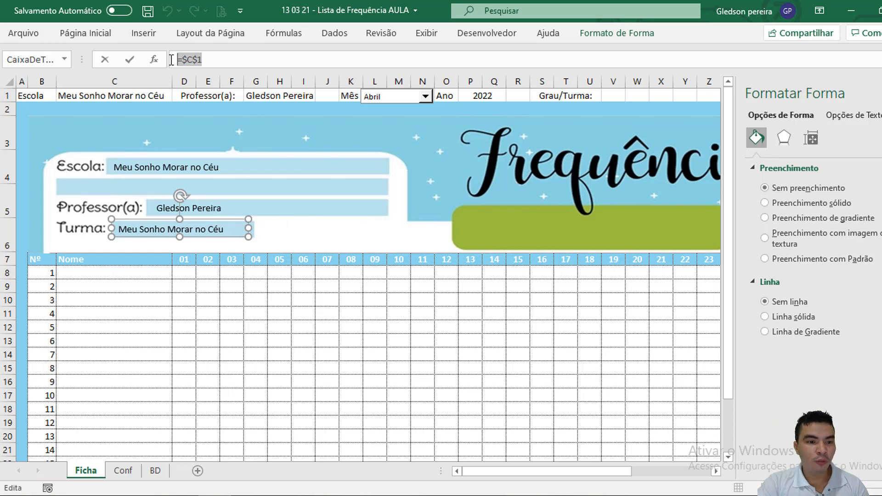
{"action": "type", "text": "="}
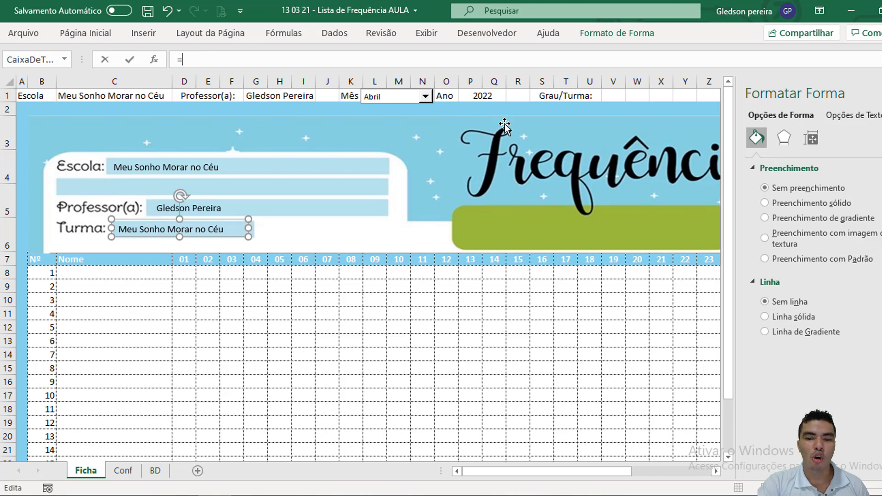
{"action": "left_click", "coordinate": [880, 93]}
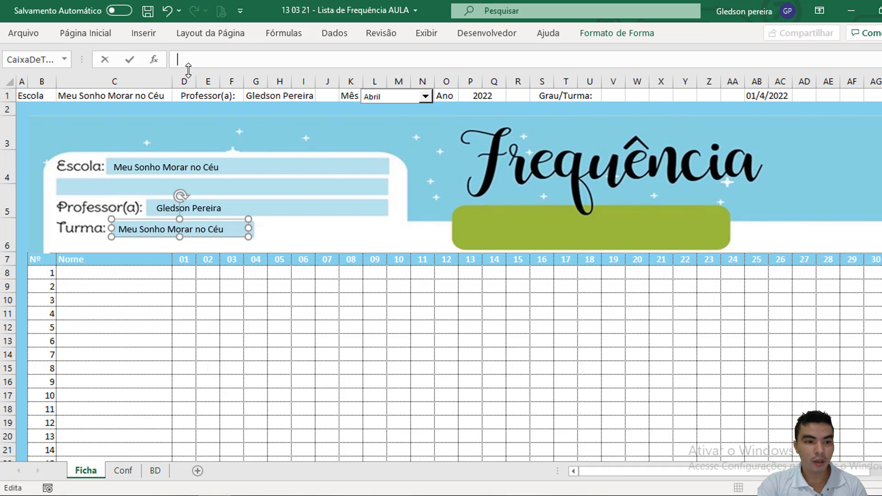
{"action": "left_click", "coordinate": [345, 314]}
{"action": "left_click", "coordinate": [213, 230]}
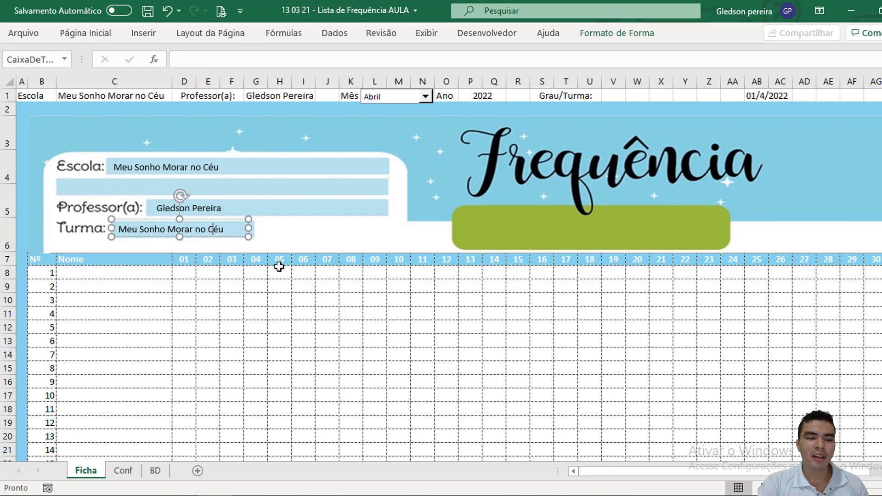
Step: Set the Grau/Turma dropdowns to 1° in V1 and A in W1
{"action": "left_click", "coordinate": [619, 97]}
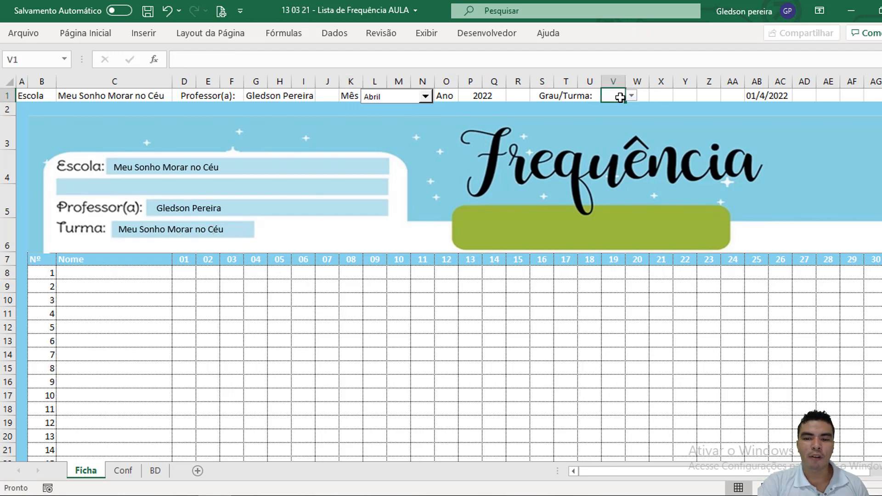
{"action": "left_click", "coordinate": [631, 96]}
{"action": "left_click", "coordinate": [613, 107]}
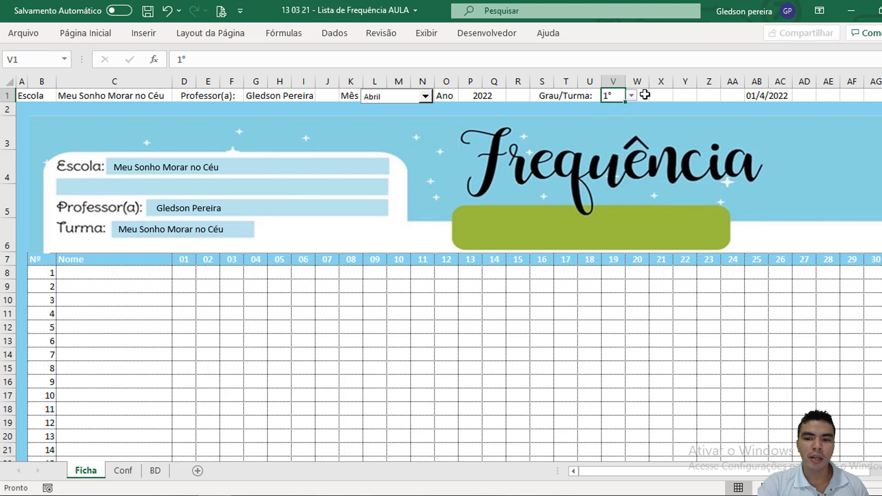
{"action": "left_click", "coordinate": [641, 95]}
{"action": "left_click", "coordinate": [654, 96]}
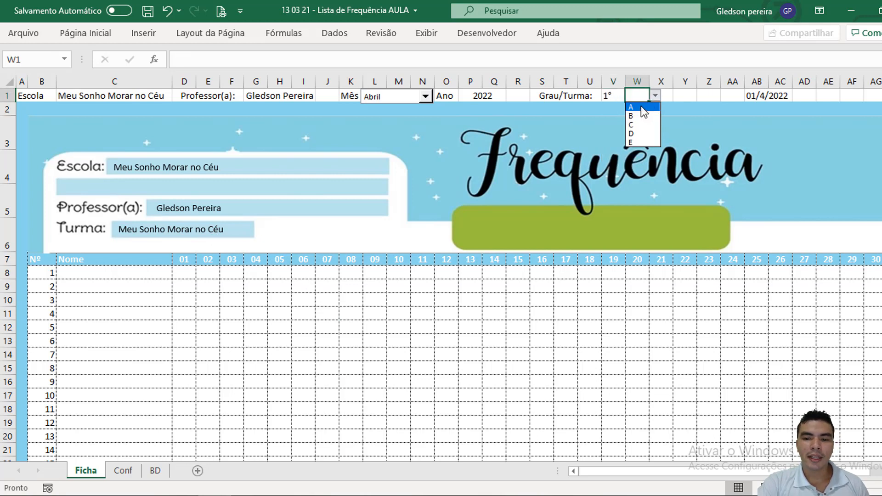
{"action": "left_click", "coordinate": [642, 107]}
Step: Enter the formula =CONCAT(V1;W1) in cell Y1 to join the grade and class
{"action": "left_click", "coordinate": [680, 99]}
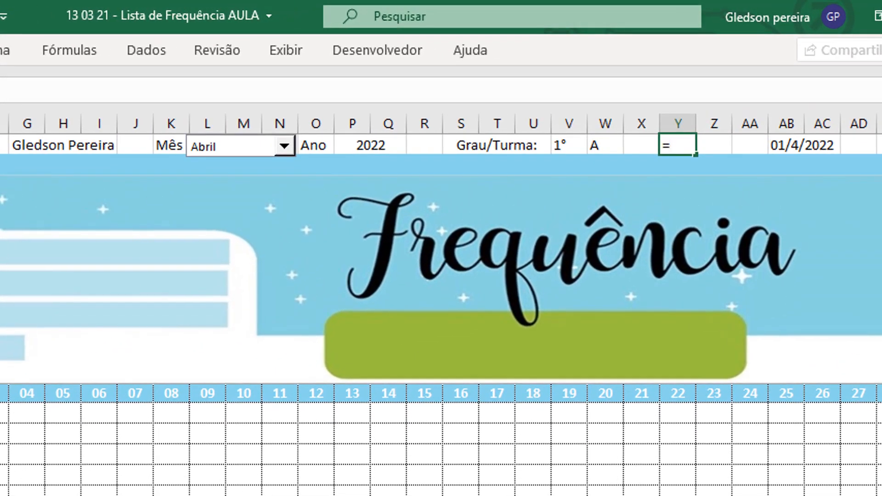
{"action": "type", "text": "con"}
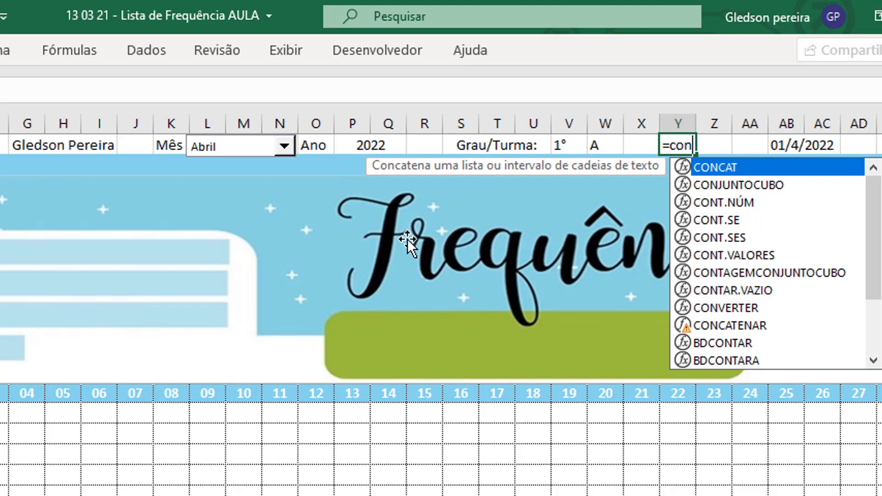
{"action": "double_click", "coordinate": [729, 168]}
{"action": "left_click", "coordinate": [567, 146]}
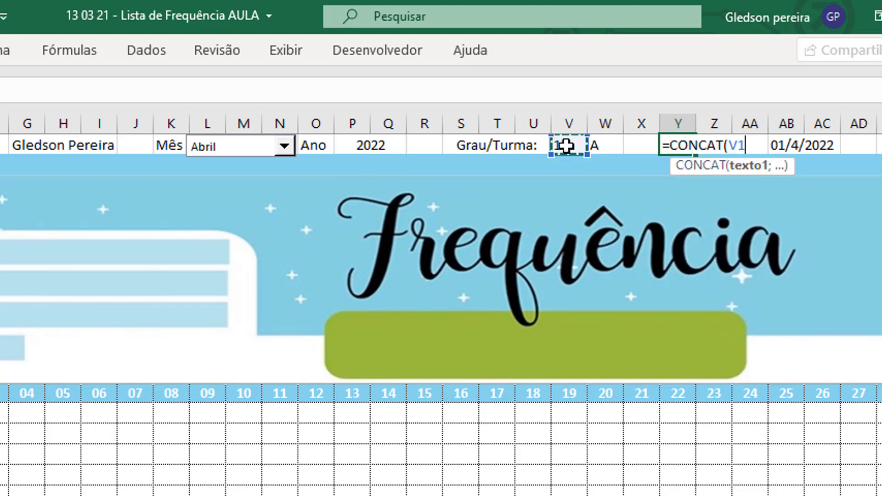
{"action": "type", "text": ";"}
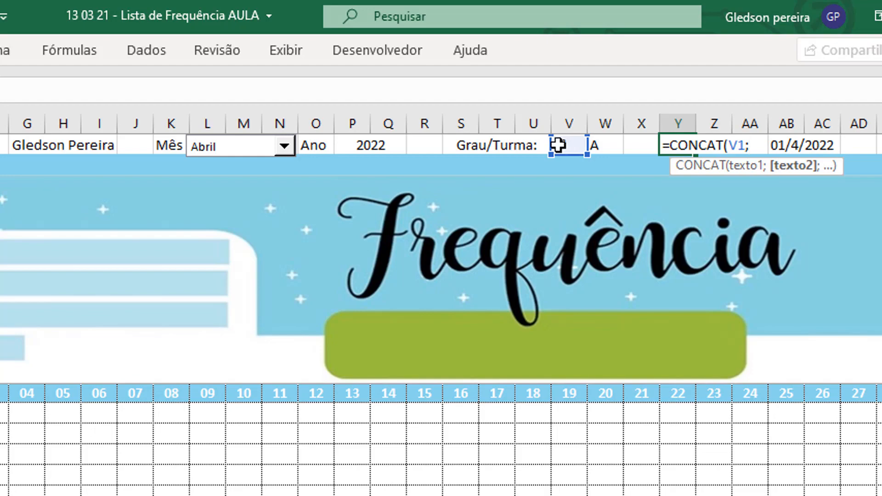
{"action": "left_click", "coordinate": [604, 147]}
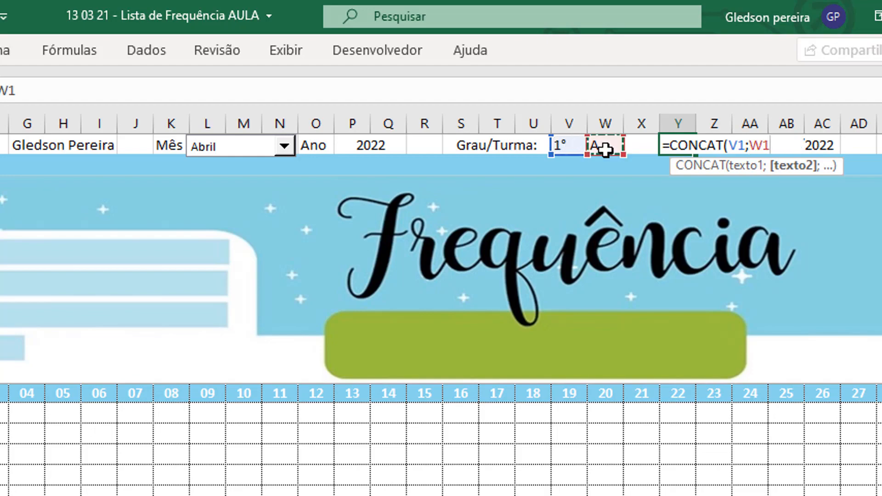
{"action": "key", "text": "Return"}
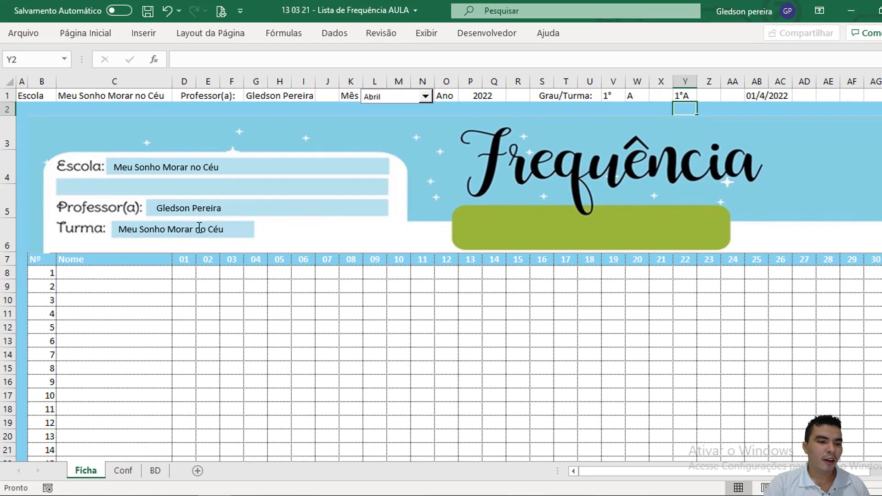
Step: Link the Turma text box to cell Y1 with the formula =$Y$1 and deselect it
{"action": "left_click", "coordinate": [198, 227]}
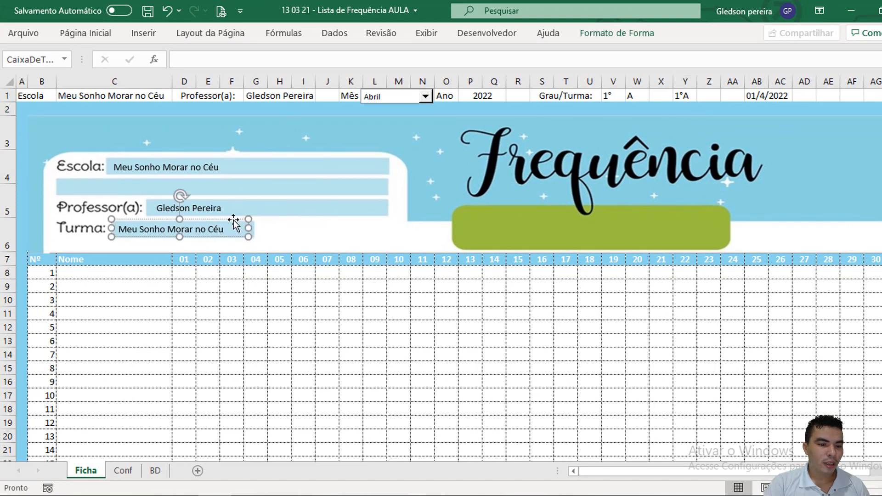
{"action": "left_click", "coordinate": [255, 60]}
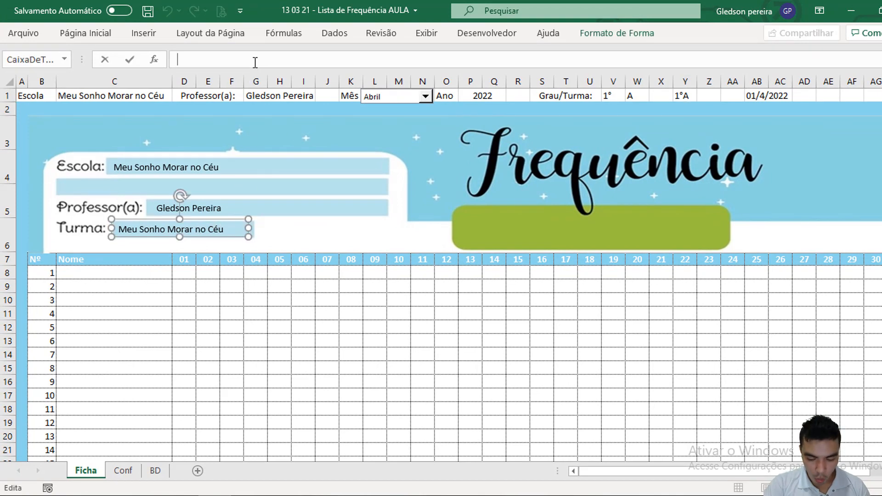
{"action": "type", "text": "="}
{"action": "left_click", "coordinate": [688, 95]}
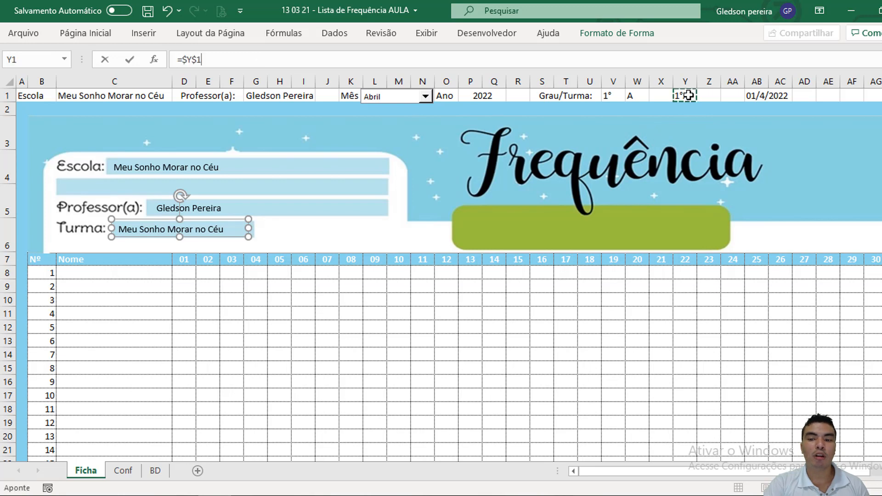
{"action": "key", "text": "Return"}
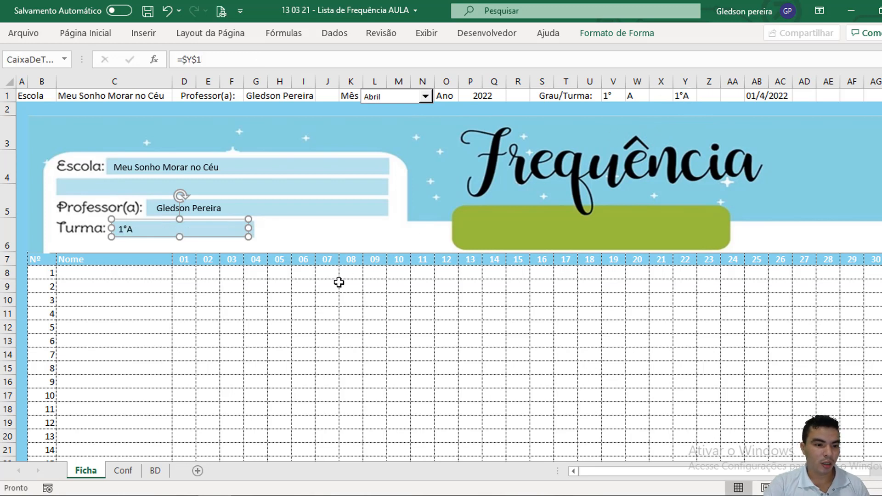
{"action": "left_click", "coordinate": [276, 325]}
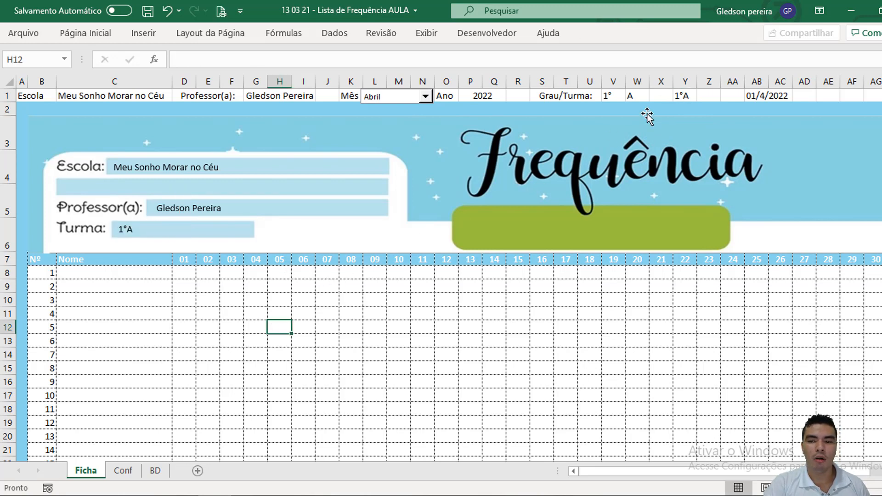
Step: Choose 2° from the Grau dropdown in V1 to test the linked Turma text box
{"action": "left_click", "coordinate": [609, 95]}
{"action": "left_click", "coordinate": [632, 95]}
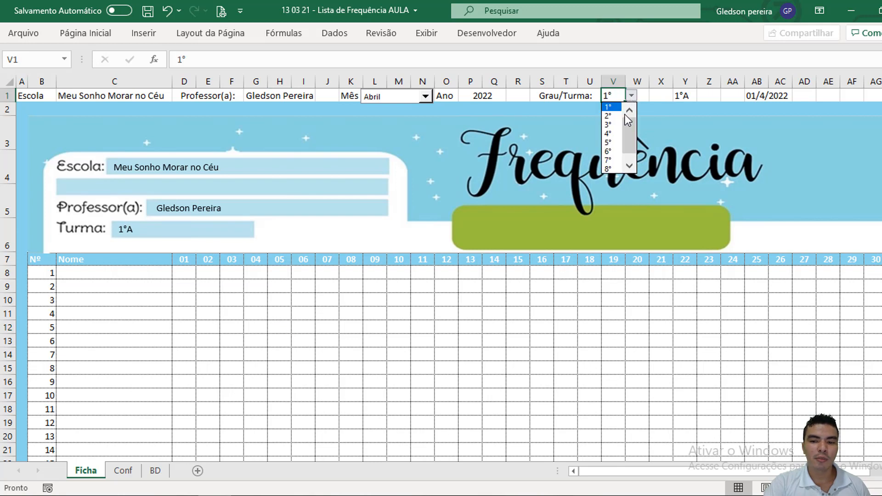
{"action": "left_click", "coordinate": [615, 117]}
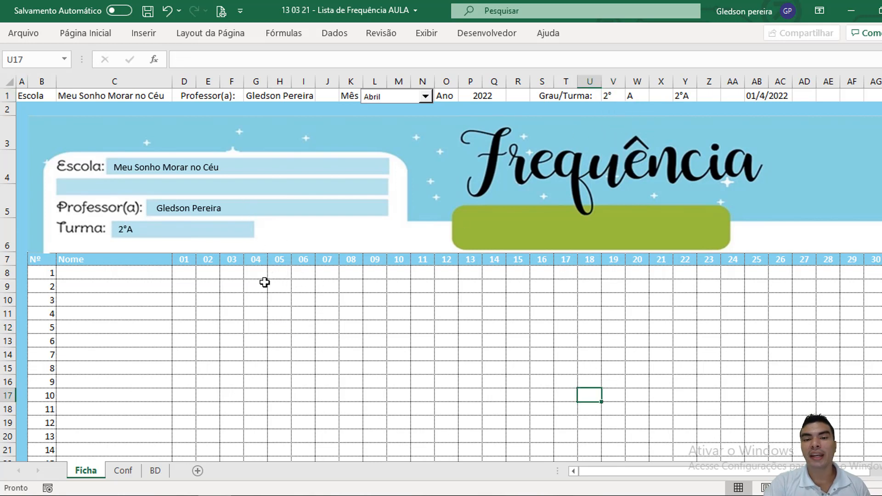
Step: Apply list data validation to the attendance grid D8:AH24 with the source =Conf!$C$1:$C$2
{"action": "left_click", "coordinate": [188, 274]}
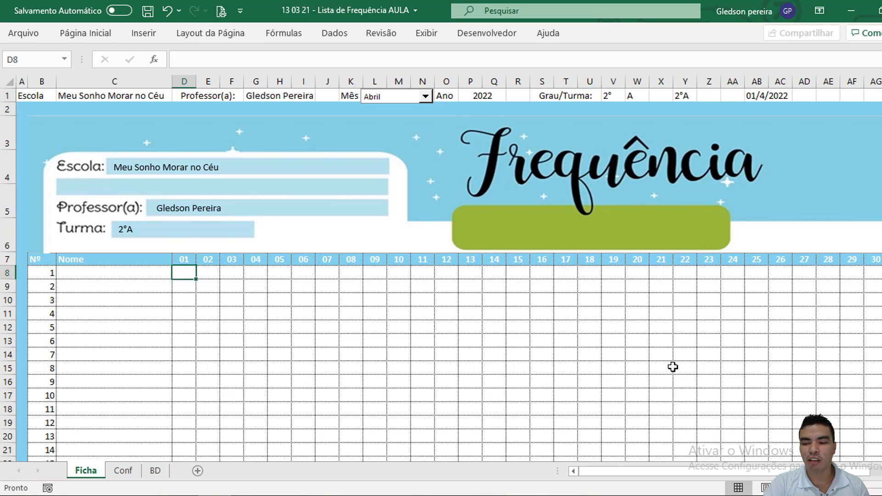
{"action": "left_click_drag", "start_coordinate": [192, 274], "coordinate": [858, 421]}
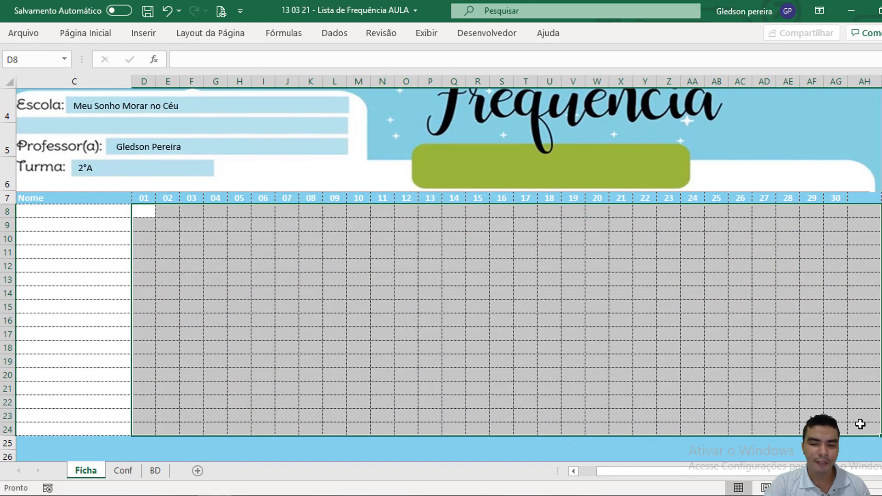
{"action": "left_click", "coordinate": [328, 41]}
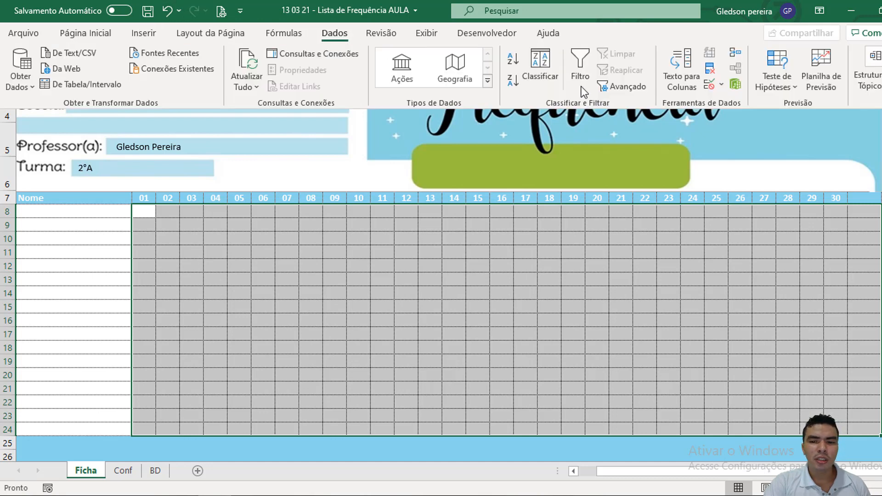
{"action": "left_click", "coordinate": [721, 87]}
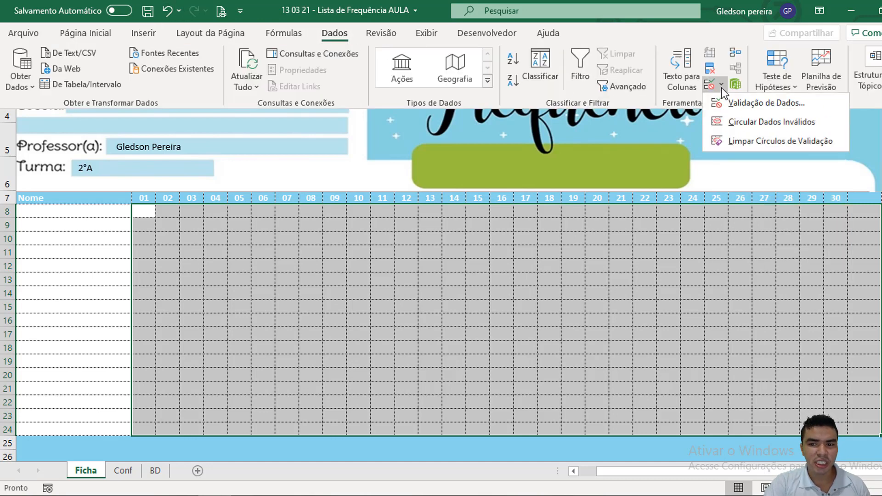
{"action": "left_click", "coordinate": [733, 101]}
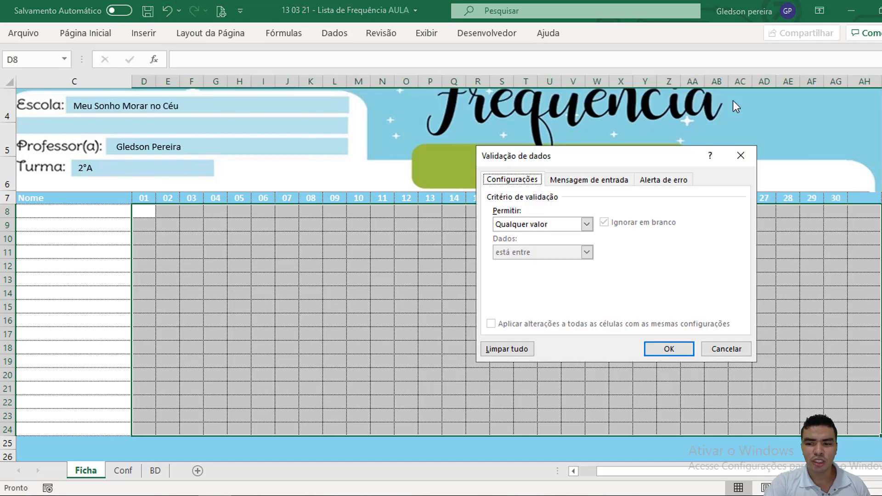
{"action": "left_click", "coordinate": [587, 224]}
{"action": "left_click", "coordinate": [551, 263]}
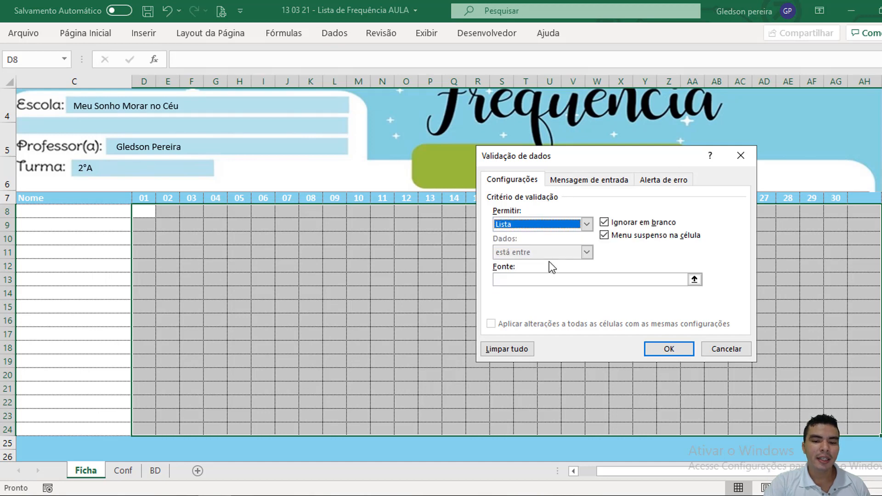
{"action": "left_click", "coordinate": [538, 279]}
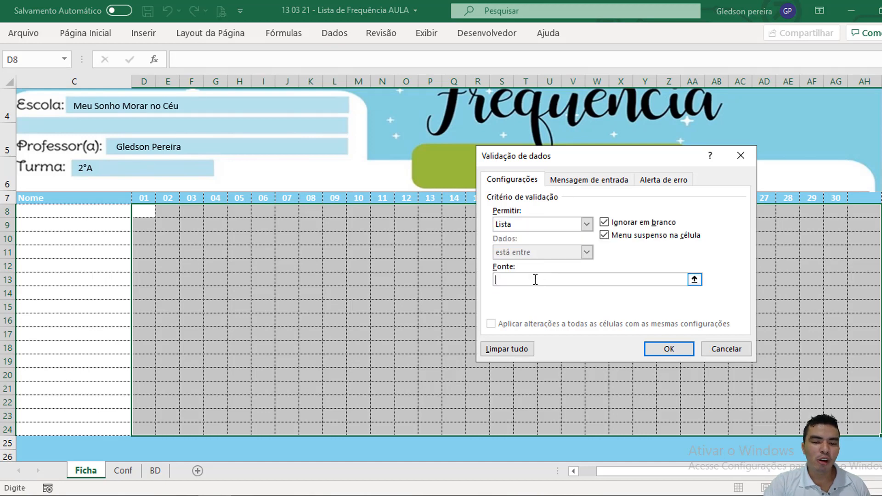
{"action": "left_click", "coordinate": [126, 470]}
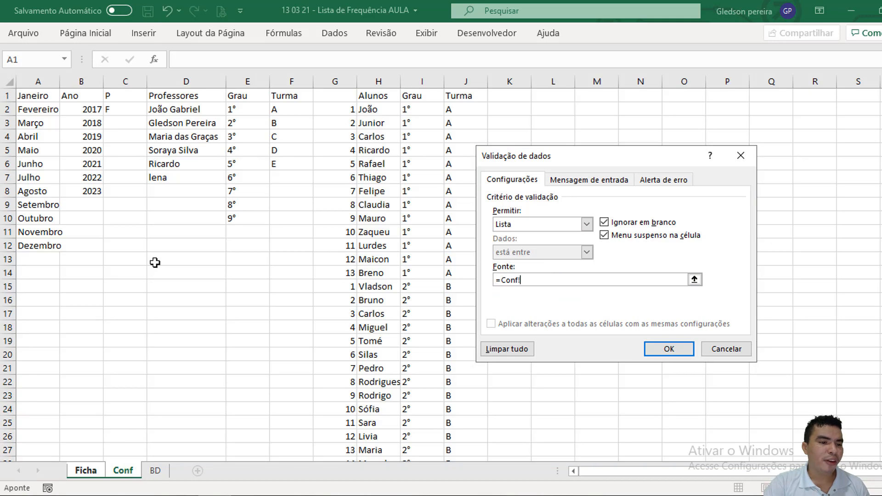
{"action": "left_click_drag", "start_coordinate": [121, 96], "coordinate": [121, 105]}
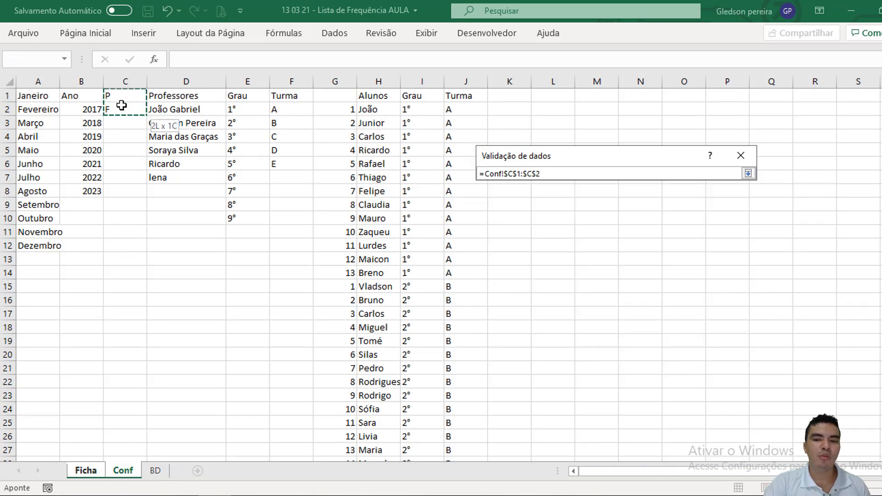
{"action": "left_click", "coordinate": [669, 348]}
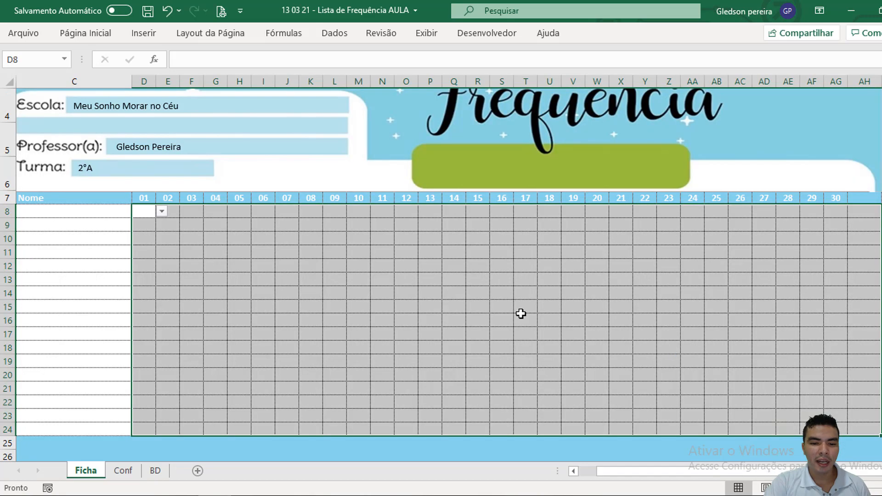
Step: Test the attendance dropdowns with P in R14 and F in R15, and clear both cells
{"action": "left_click", "coordinate": [480, 292]}
{"action": "left_click", "coordinate": [496, 293]}
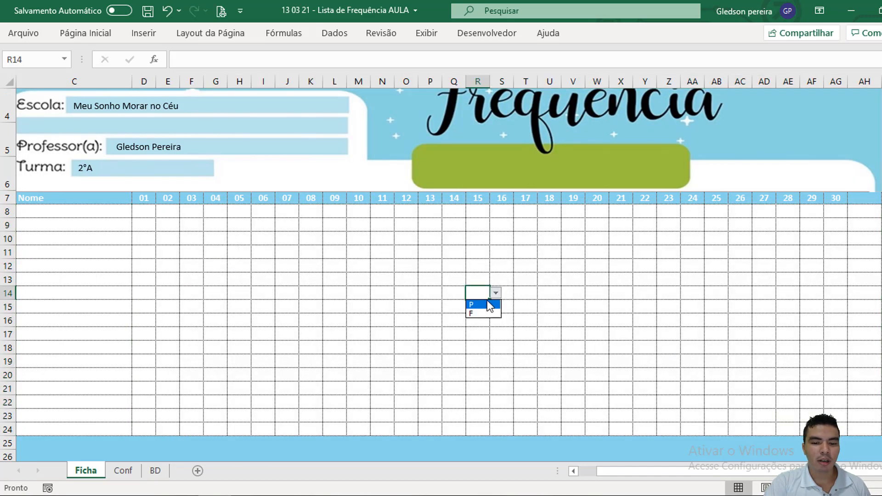
{"action": "left_click", "coordinate": [477, 304]}
{"action": "left_click", "coordinate": [481, 308]}
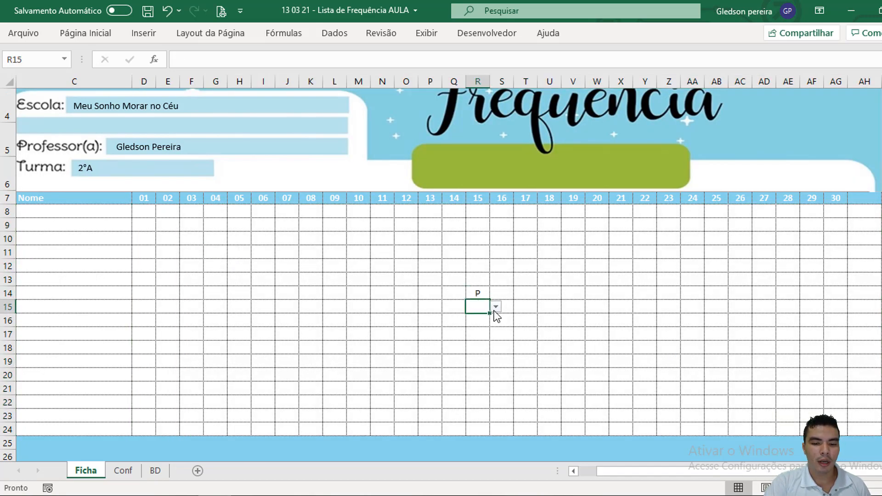
{"action": "left_click", "coordinate": [496, 306]}
{"action": "left_click", "coordinate": [492, 327]}
{"action": "left_click", "coordinate": [486, 268]}
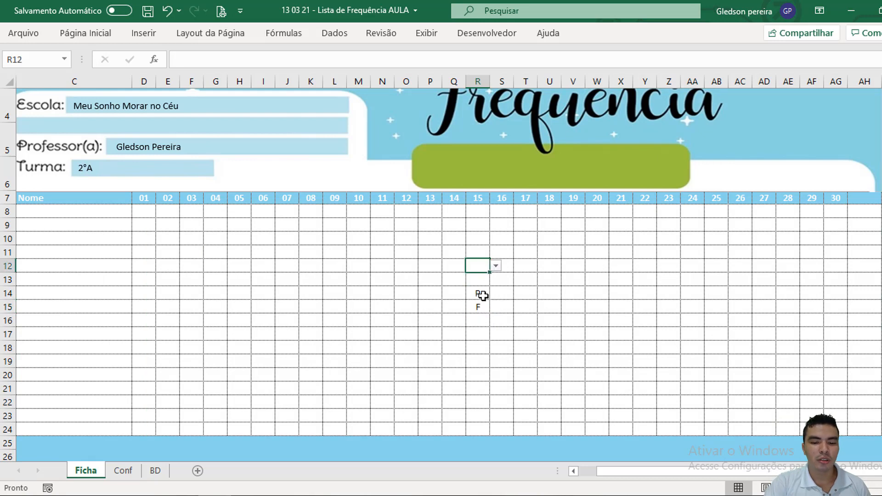
{"action": "left_click_drag", "start_coordinate": [482, 293], "coordinate": [482, 305]}
{"action": "key", "text": "Delete"}
{"action": "left_click", "coordinate": [452, 248]}
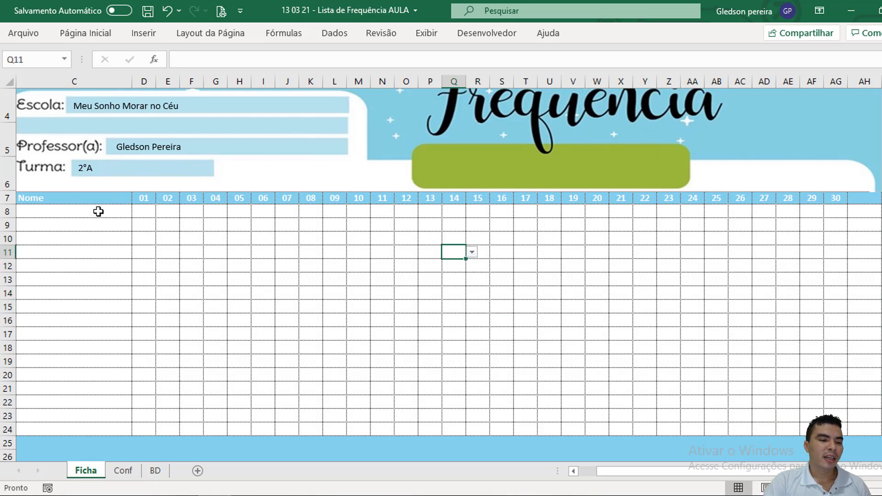
Step: Select C8, the first cell under Nome in the attendance list
{"action": "left_click", "coordinate": [98, 211]}
{"action": "key", "text": "Left"}
{"action": "key", "text": "Left"}
{"action": "left_click", "coordinate": [100, 209]}
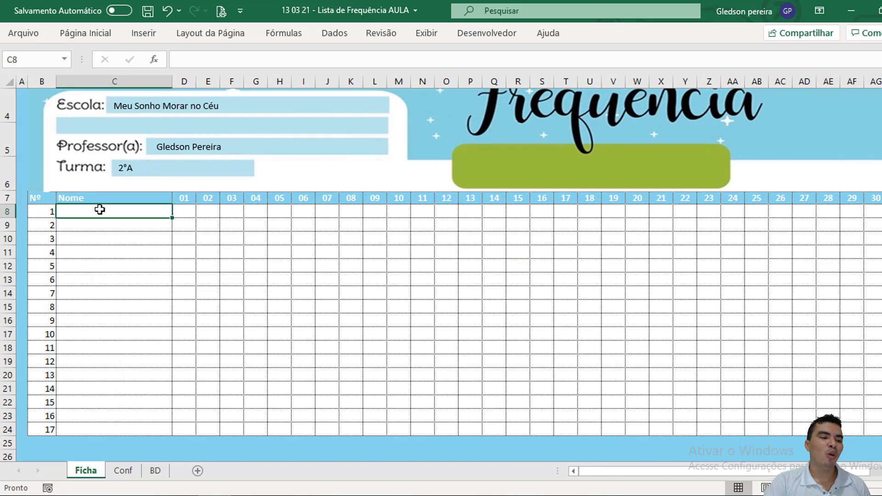
{"action": "scroll", "coordinate": [438, 223], "scroll_direction": "up", "scroll_amount": 1}
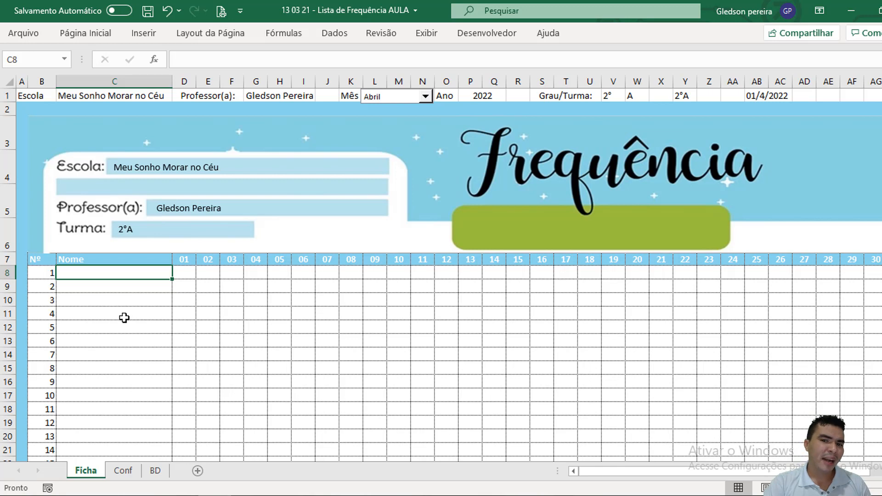
Step: Examine the student list on the Conf sheet, comparing the numbering in column G with the Alunos, Grau and Turma columns for each class
{"action": "left_click", "coordinate": [127, 470]}
{"action": "left_click_drag", "start_coordinate": [344, 109], "coordinate": [341, 269]}
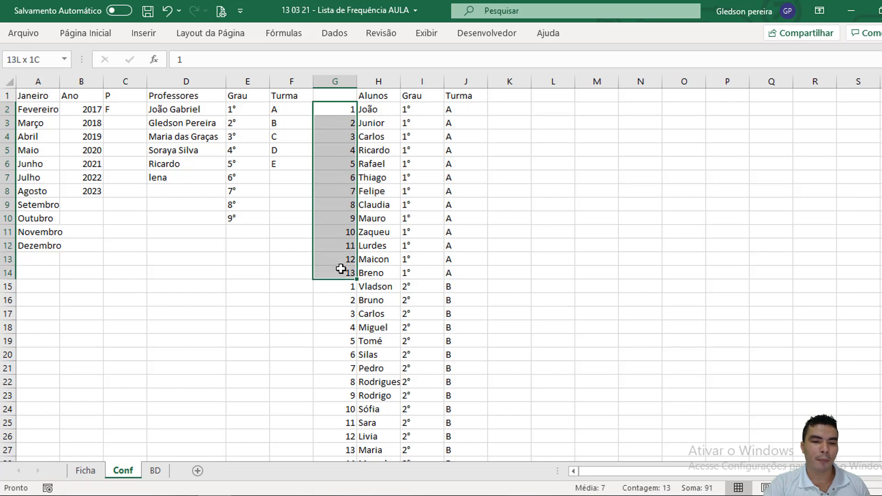
{"action": "left_click", "coordinate": [415, 108]}
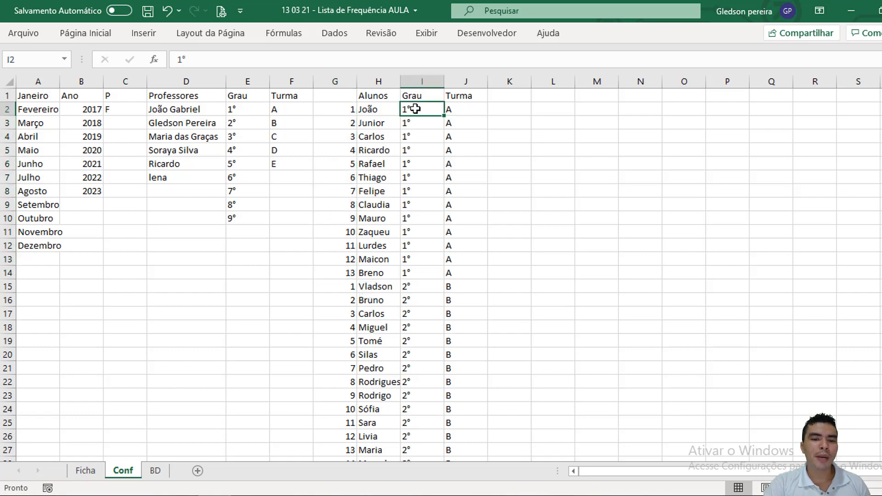
{"action": "left_click", "coordinate": [457, 113]}
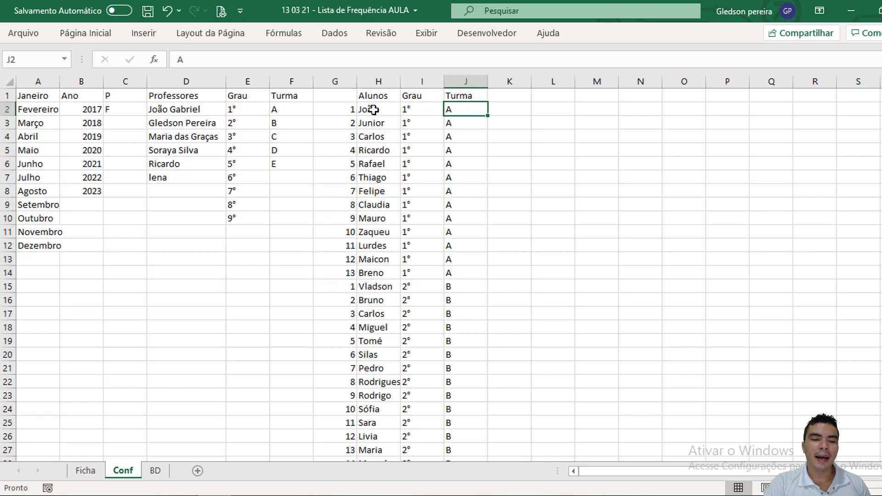
{"action": "left_click_drag", "start_coordinate": [347, 110], "coordinate": [358, 283]}
{"action": "left_click", "coordinate": [419, 287]}
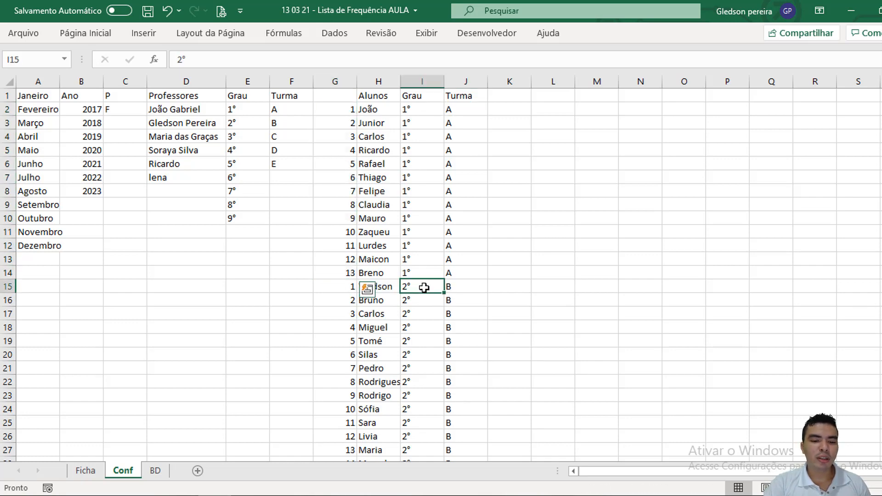
{"action": "left_click", "coordinate": [458, 287]}
{"action": "key", "text": "Left"}
{"action": "key", "text": "Left"}
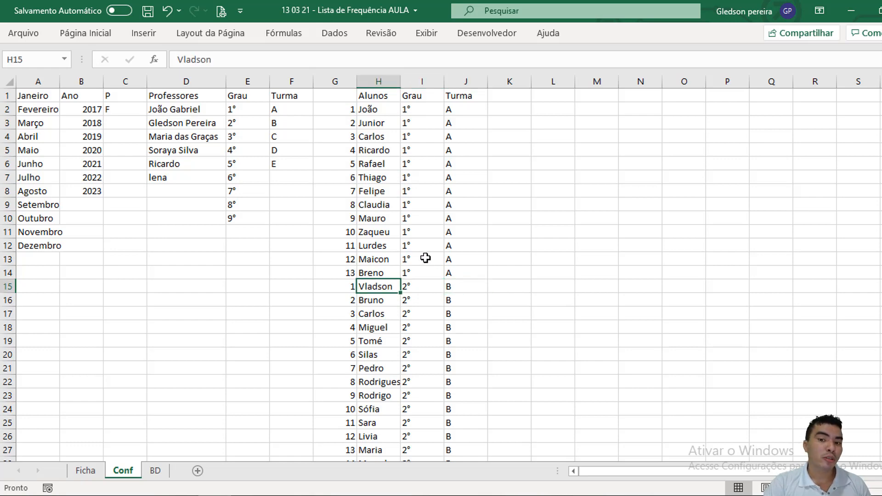
{"action": "left_click", "coordinate": [344, 286]}
{"action": "left_click_drag", "start_coordinate": [344, 287], "coordinate": [347, 412]}
{"action": "scroll", "coordinate": [345, 292], "scroll_direction": "down", "scroll_amount": 1}
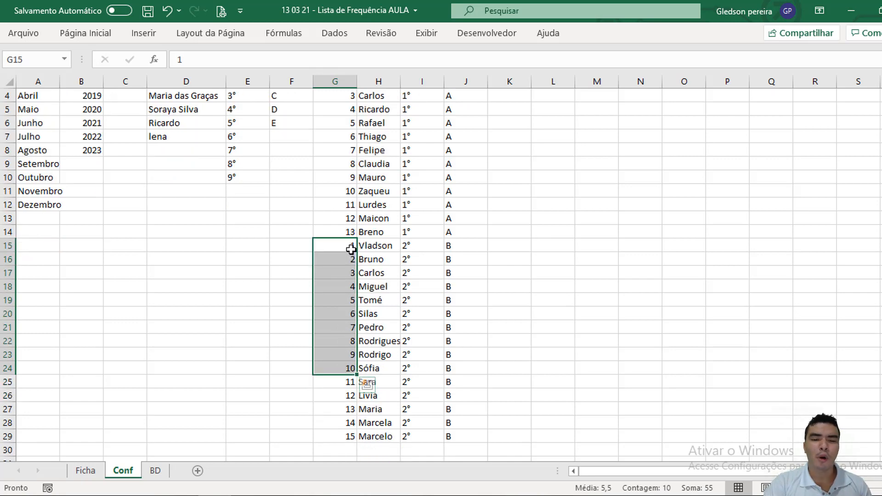
Step: Review the numbering, Alunos, Grau and Turma columns G to J on the Conf sheet, and return to the attendance list on Ficha
{"action": "scroll", "coordinate": [350, 251], "scroll_direction": "up", "scroll_amount": 1}
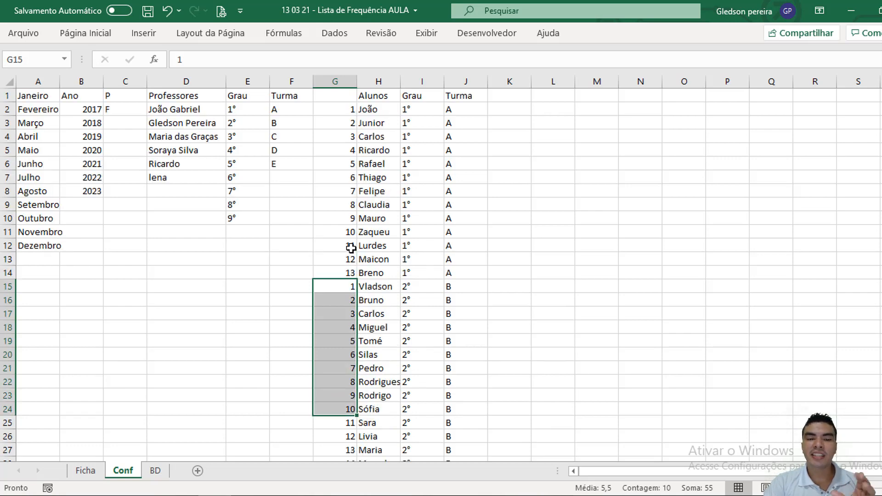
{"action": "left_click", "coordinate": [345, 82]}
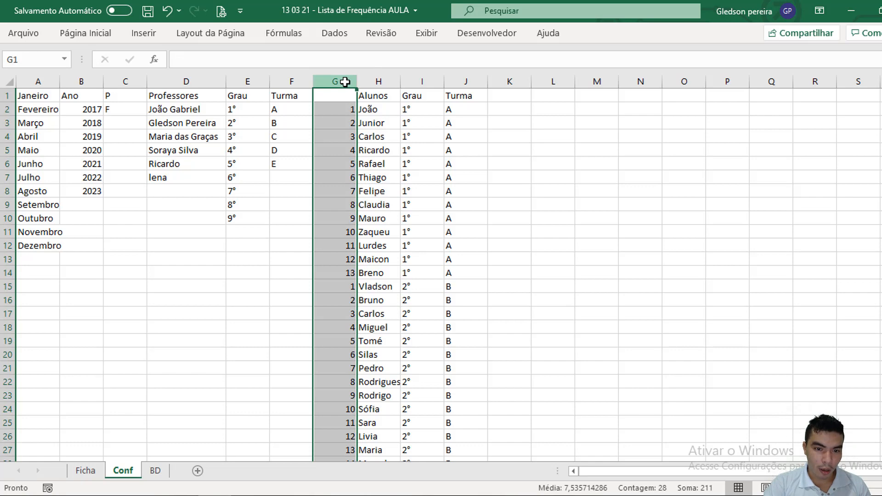
{"action": "left_click", "coordinate": [381, 81]}
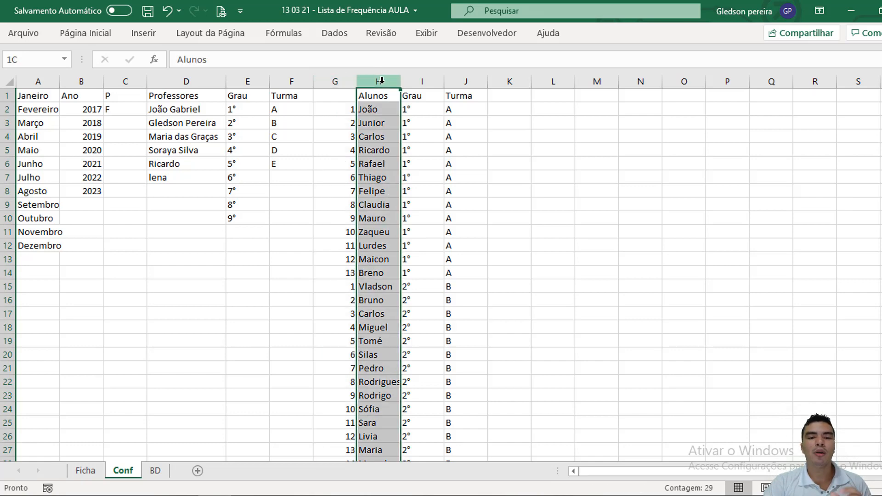
{"action": "left_click", "coordinate": [419, 81]}
{"action": "left_click", "coordinate": [463, 81]}
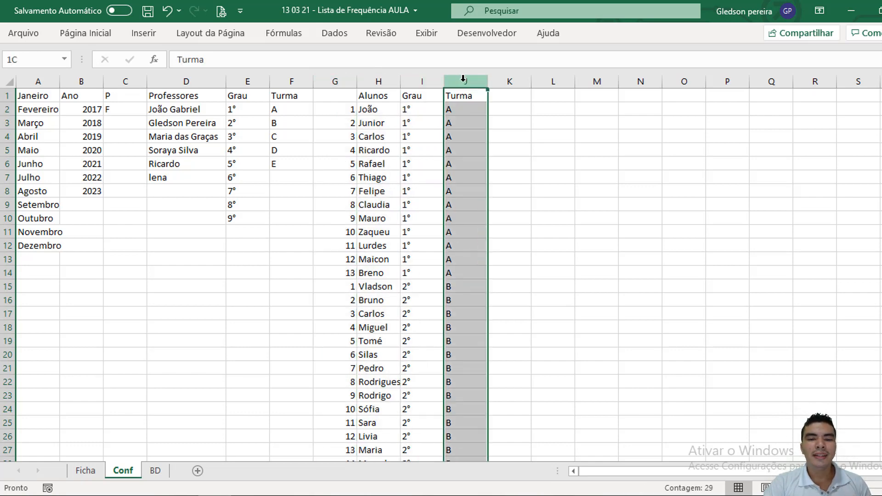
{"action": "left_click", "coordinate": [85, 470]}
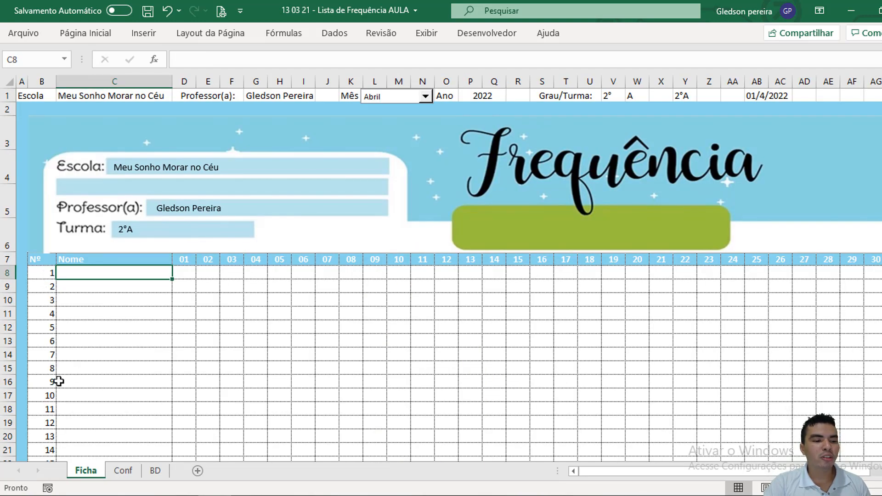
{"action": "scroll", "coordinate": [62, 375], "scroll_direction": "down", "scroll_amount": 2}
{"action": "scroll", "coordinate": [75, 333], "scroll_direction": "up", "scroll_amount": 2}
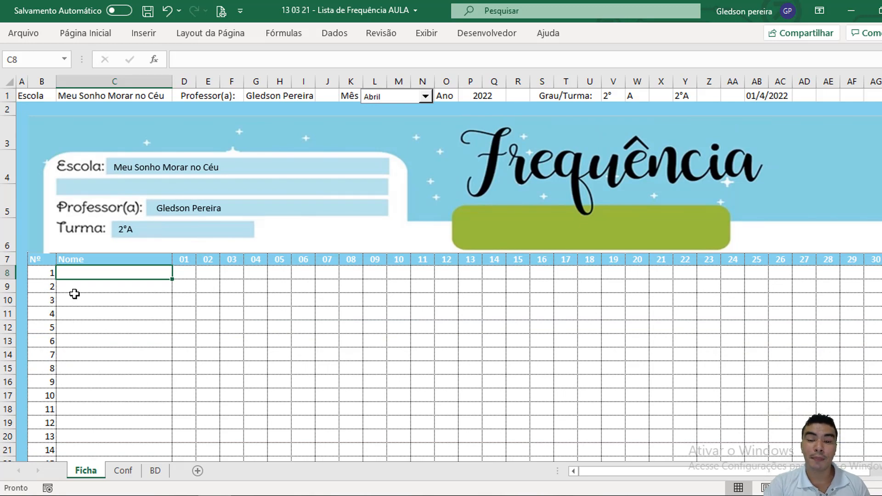
Step: Start an ÍNDICE formula in C8 with the Alunos column Conf!H:H as its matrix
{"action": "type", "text": "="}
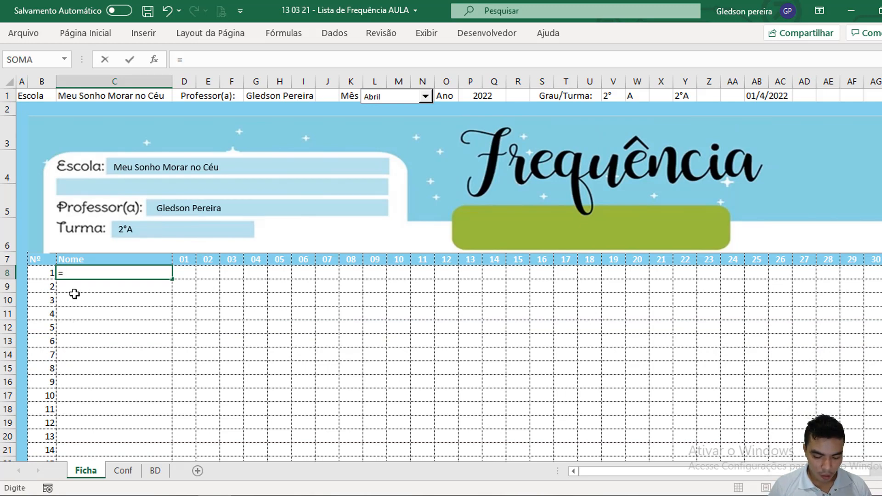
{"action": "type", "text": "ín"}
{"action": "key", "text": "Tab"}
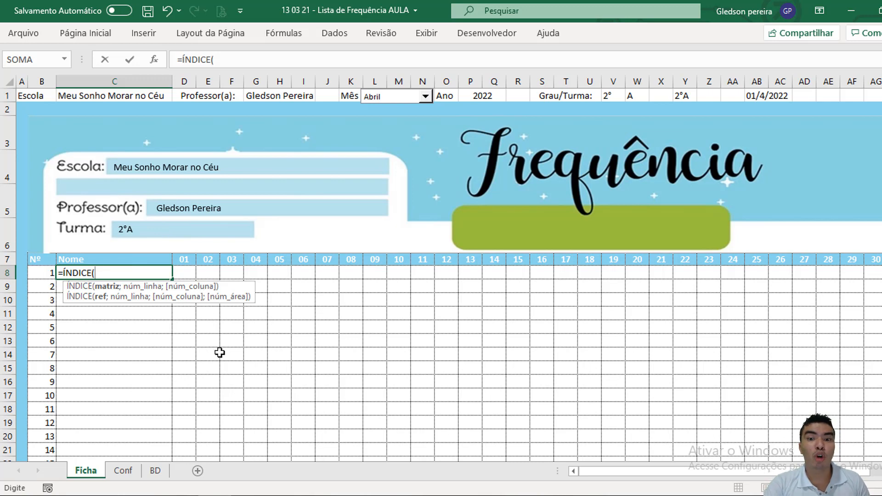
{"action": "left_click", "coordinate": [120, 472]}
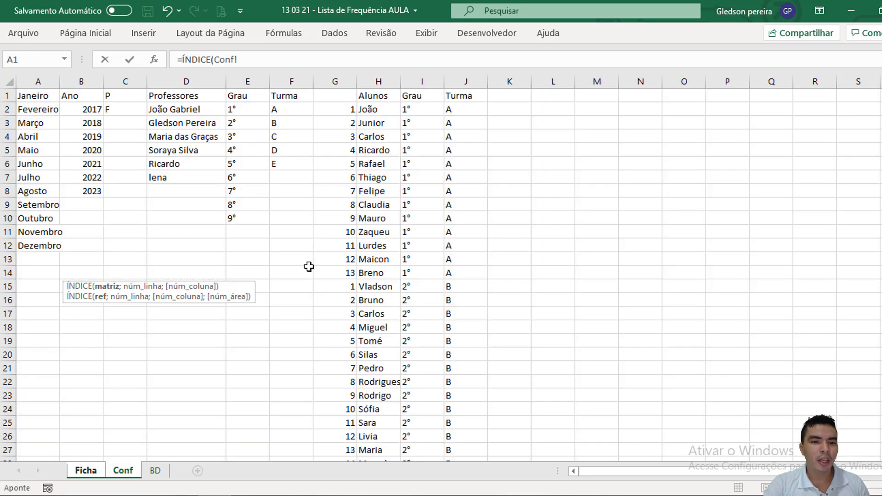
{"action": "left_click", "coordinate": [382, 79]}
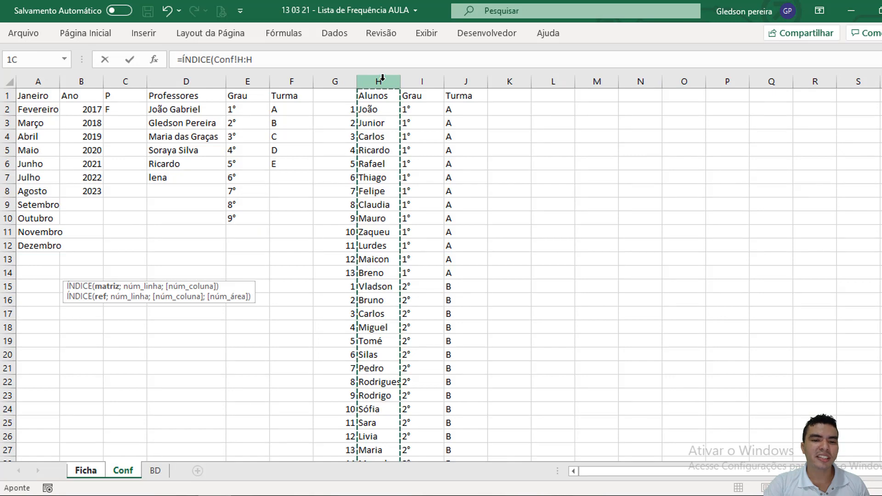
{"action": "left_click", "coordinate": [255, 59]}
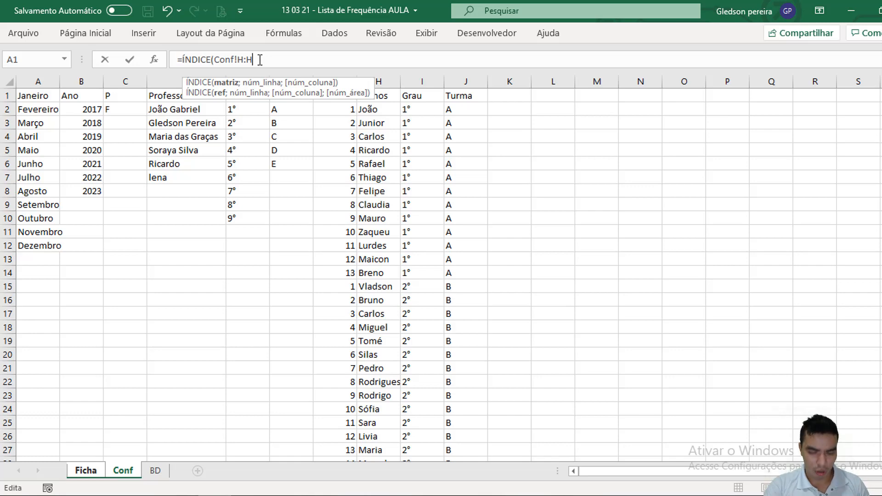
{"action": "type", "text": ";"}
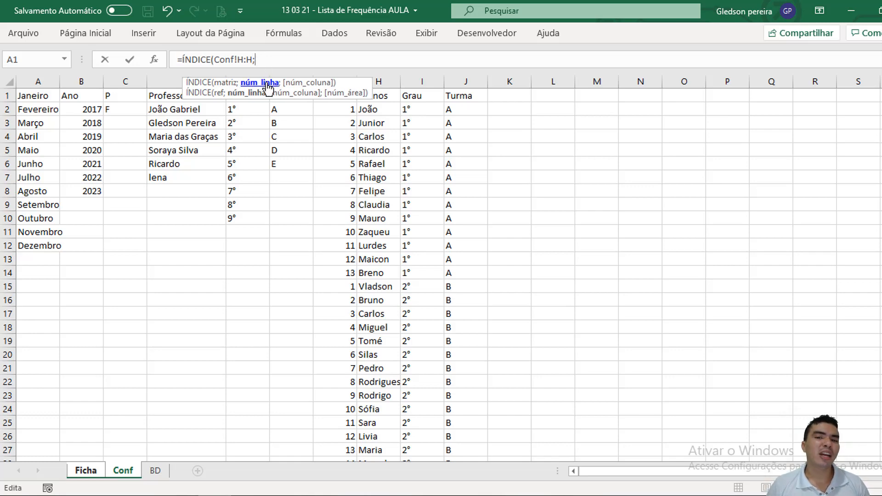
{"action": "type", "text": "corre"}
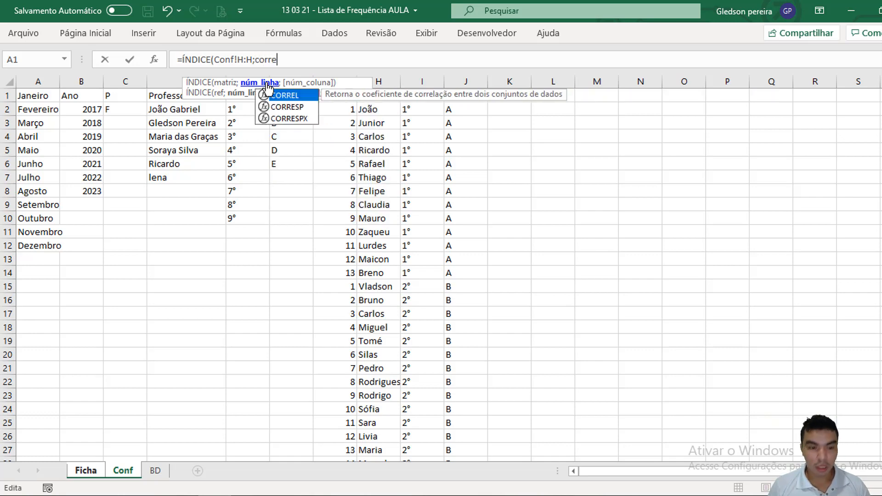
Step: Nest CORRESP as the row argument in C8's formula, starting its lookup value with the absolute grade reference Ficha!$V$1
{"action": "key", "text": "Down"}
{"action": "key", "text": "Tab"}
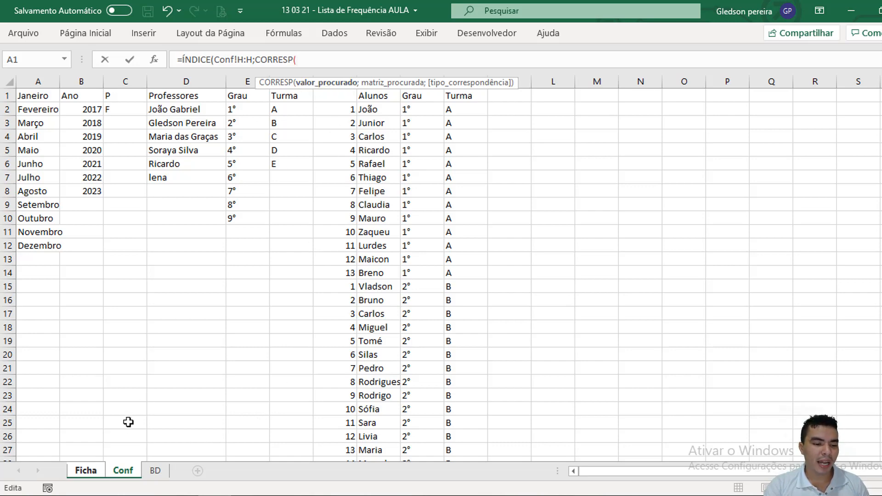
{"action": "left_click", "coordinate": [93, 469]}
{"action": "key", "text": "BackSpace"}
{"action": "key", "text": "BackSpace"}
{"action": "key", "text": "BackSpace"}
{"action": "key", "text": "BackSpace"}
{"action": "key", "text": "BackSpace"}
{"action": "key", "text": "BackSpace"}
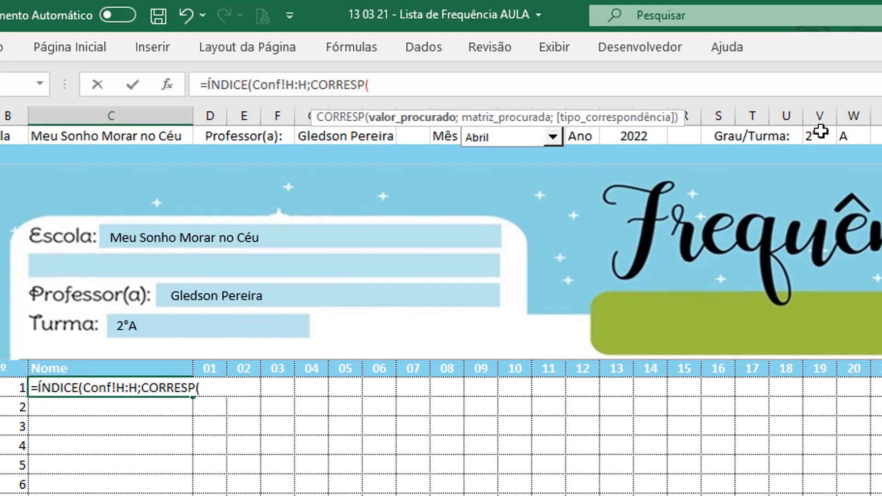
{"action": "left_click", "coordinate": [820, 132]}
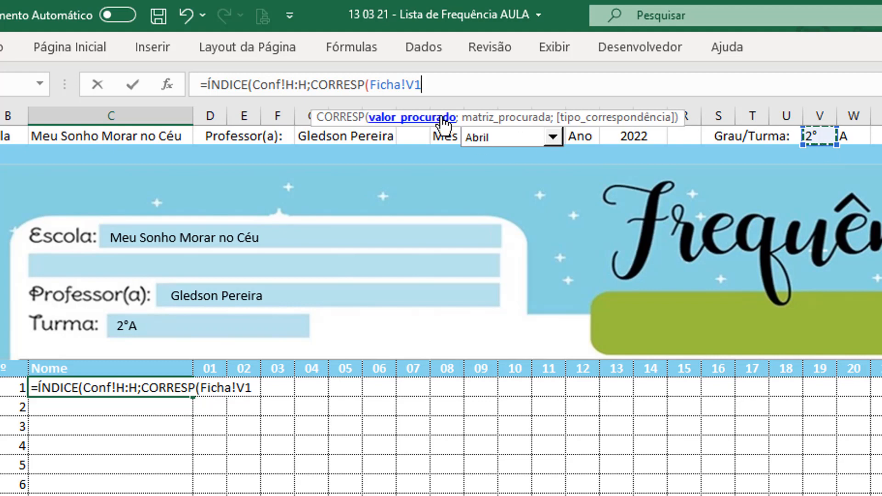
{"action": "left_click_drag", "start_coordinate": [407, 84], "coordinate": [422, 84]}
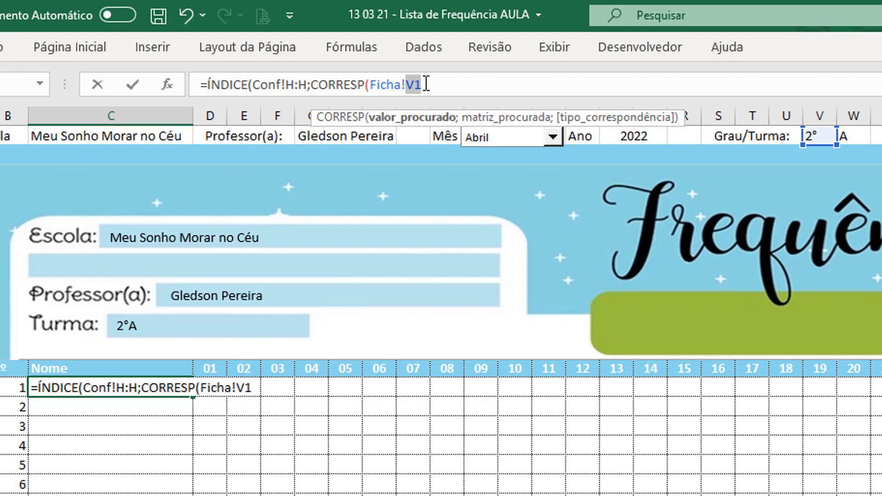
{"action": "key", "text": "F4"}
{"action": "left_click", "coordinate": [457, 86]}
Step: Extend the CORRESP lookup value by joining the absolute class reference Ficha!$W$1 and the student number Ficha!B8 with &
{"action": "type", "text": "&"}
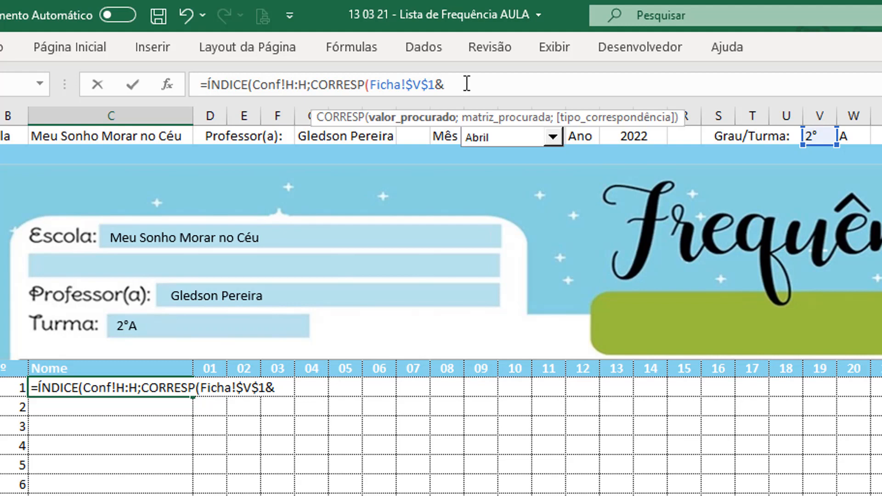
{"action": "left_click", "coordinate": [855, 135]}
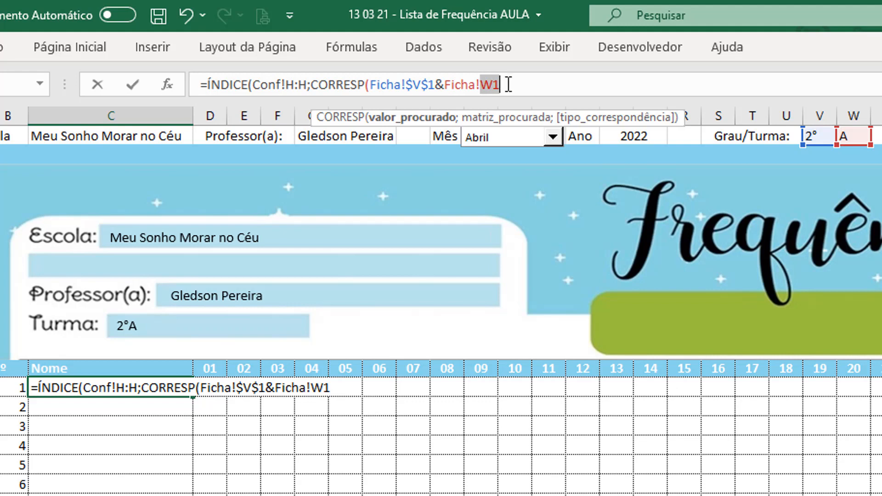
{"action": "key", "text": "F4"}
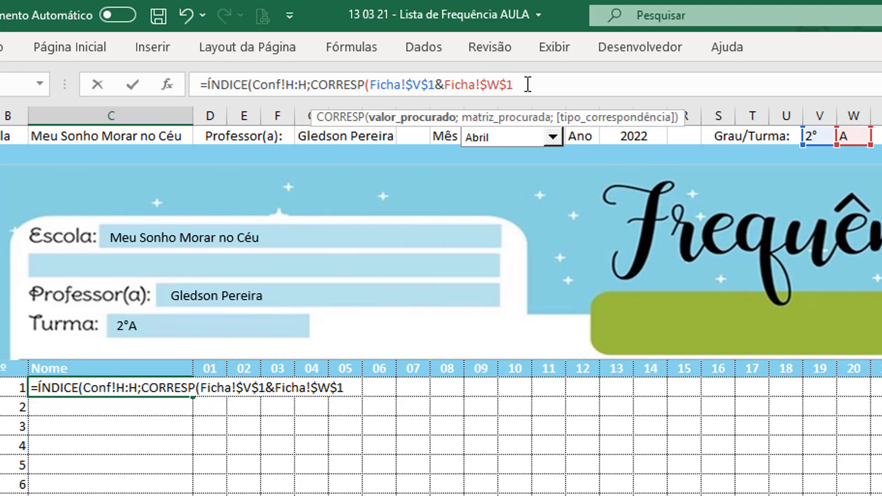
{"action": "type", "text": "&"}
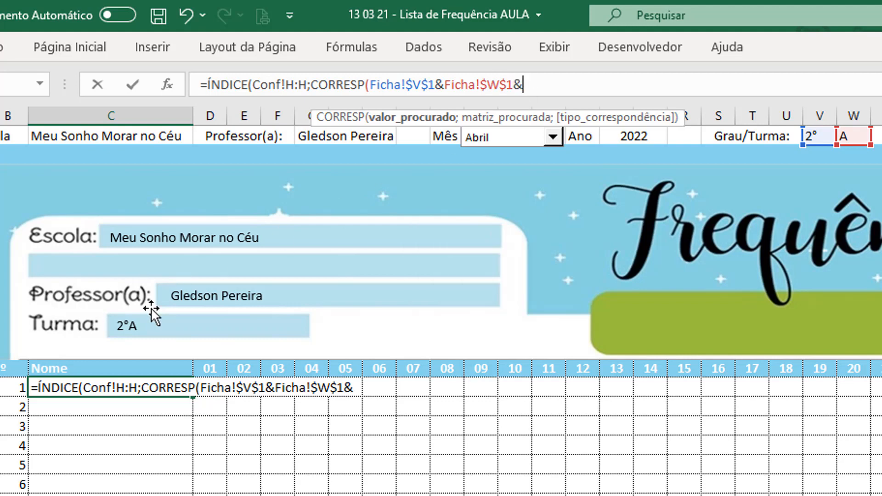
{"action": "left_click", "coordinate": [10, 387]}
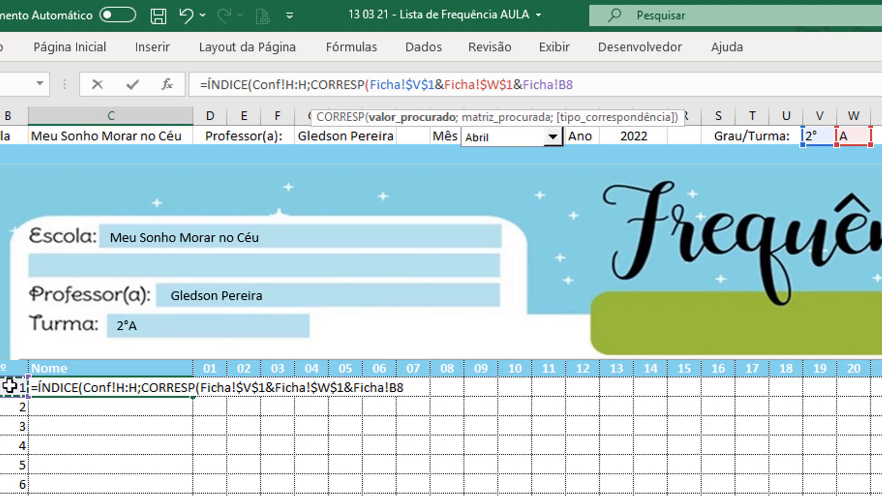
{"action": "type", "text": ";"}
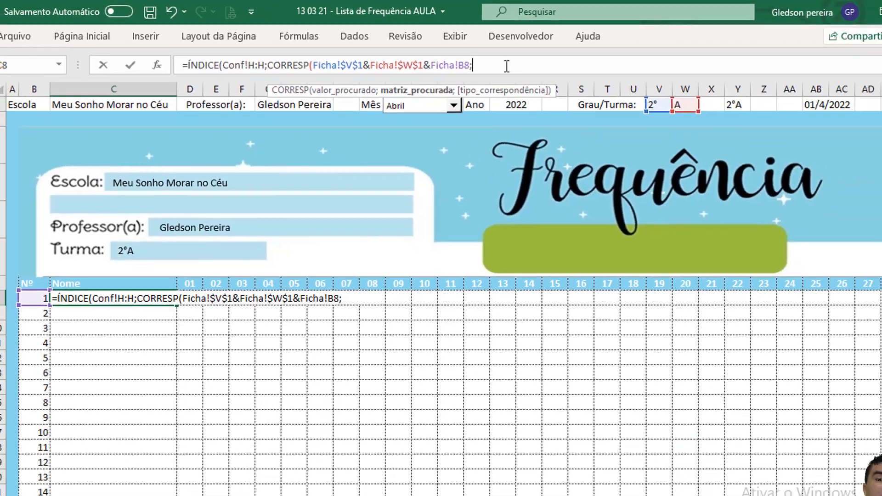
Step: Set the CORRESP lookup array to the joined columns Conf!I:I&Conf!J:J&Conf!G:G
{"action": "left_click", "coordinate": [124, 470]}
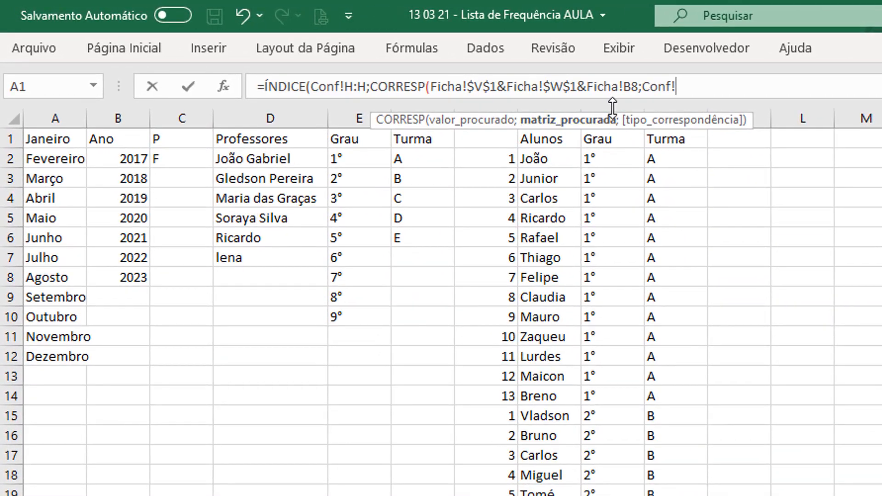
{"action": "left_click", "coordinate": [612, 109]}
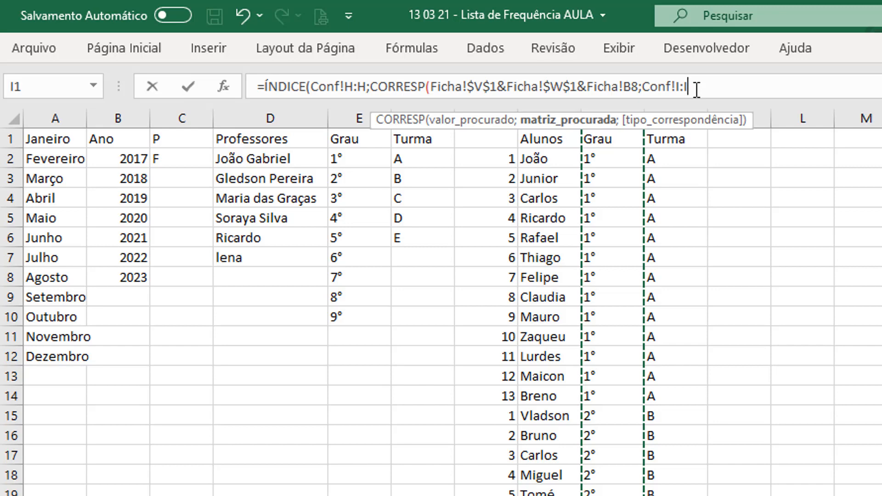
{"action": "type", "text": "&"}
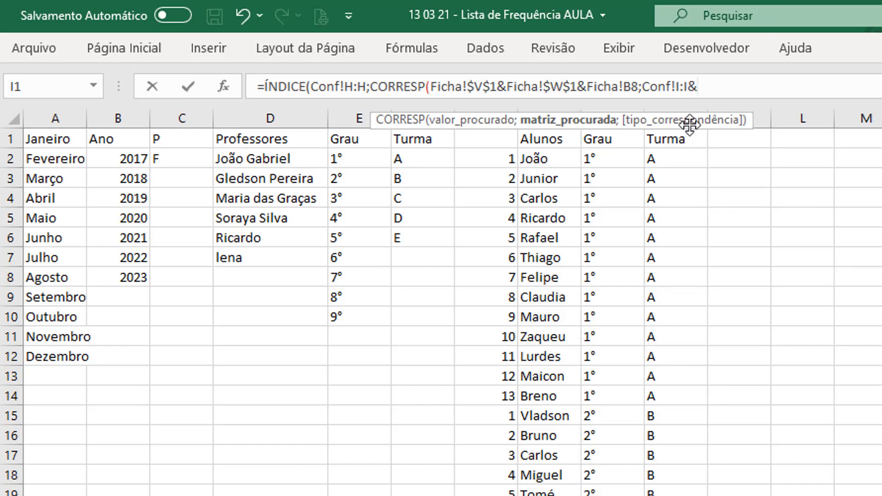
{"action": "left_click", "coordinate": [685, 110]}
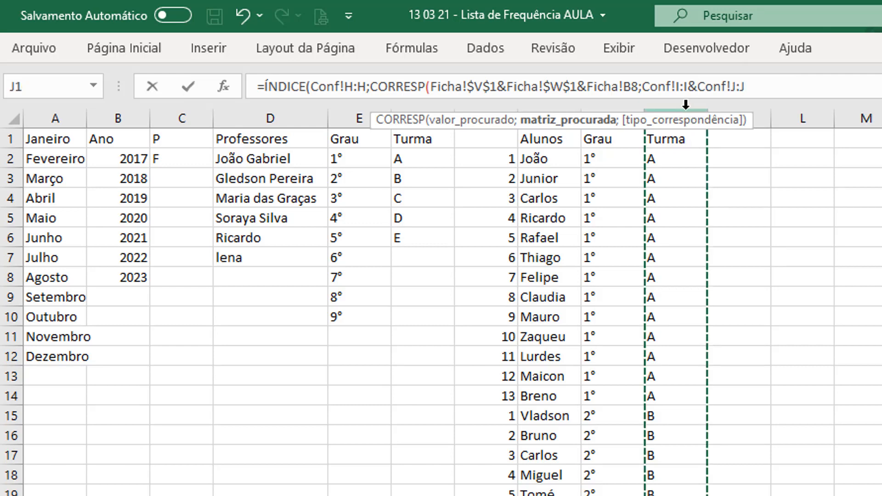
{"action": "type", "text": "&"}
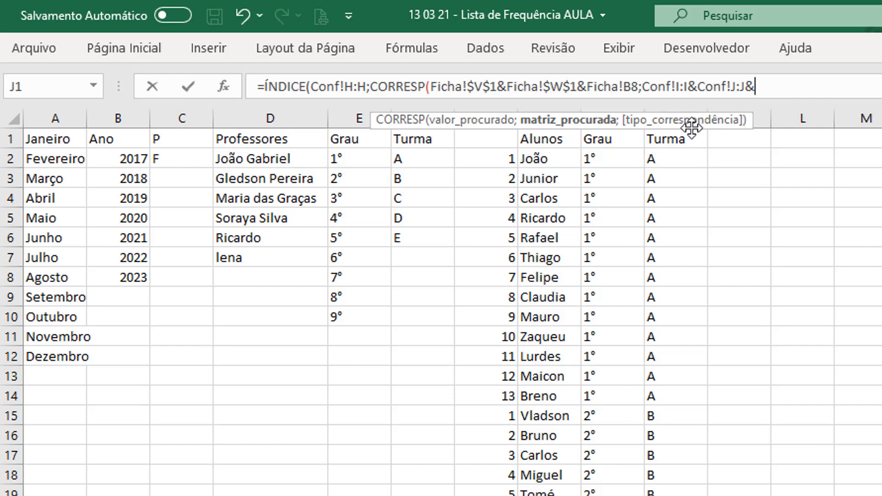
{"action": "left_click", "coordinate": [505, 107]}
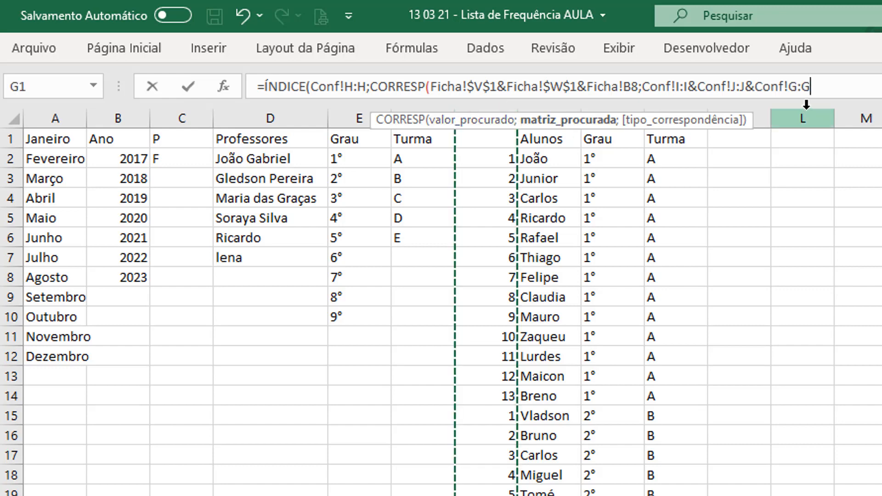
Step: Set the CORRESP match type to 0, close both functions, and enter the C8 formula as an array formula
{"action": "type", "text": ";"}
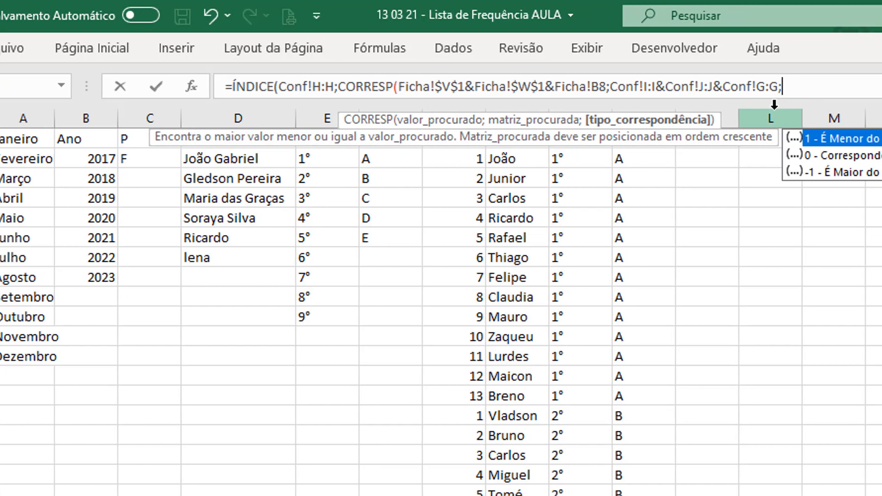
{"action": "type", "text": "0"}
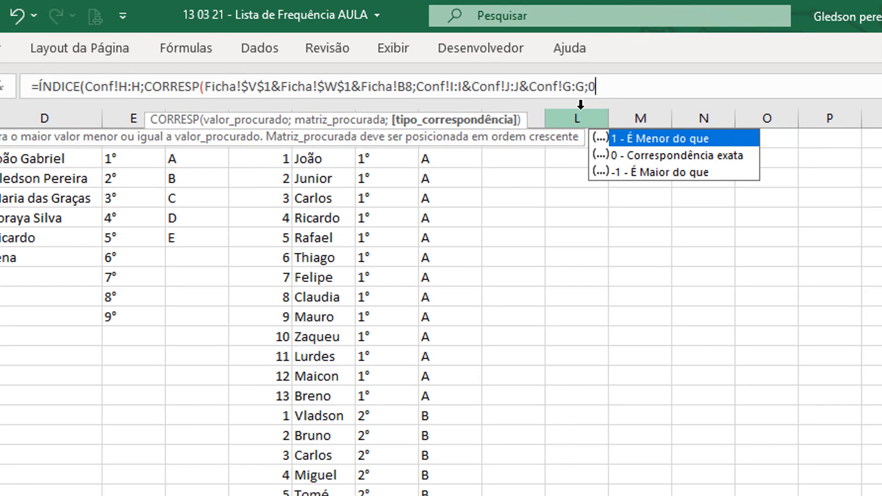
{"action": "type", "text": ")"}
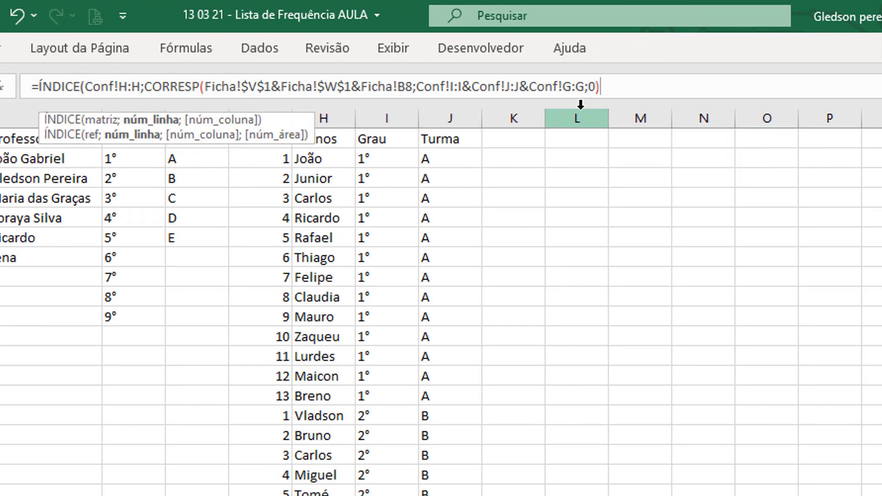
{"action": "type", "text": ")"}
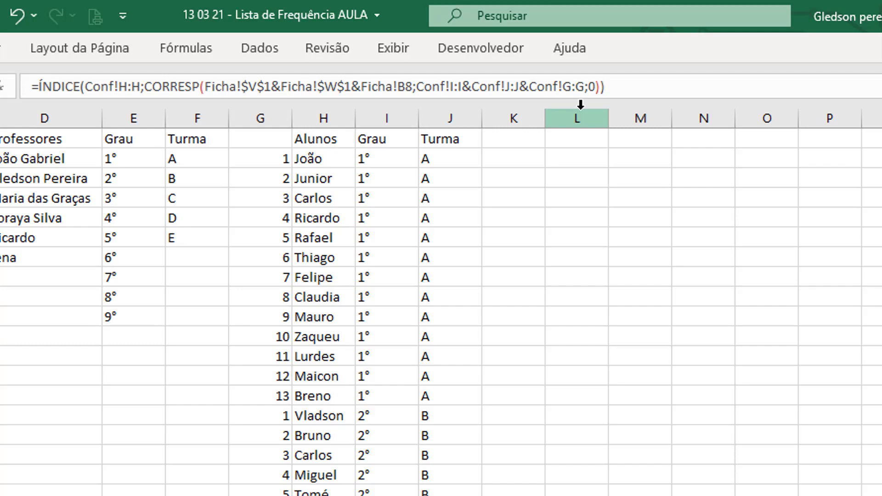
{"action": "key", "text": "ctrl+shift+Return"}
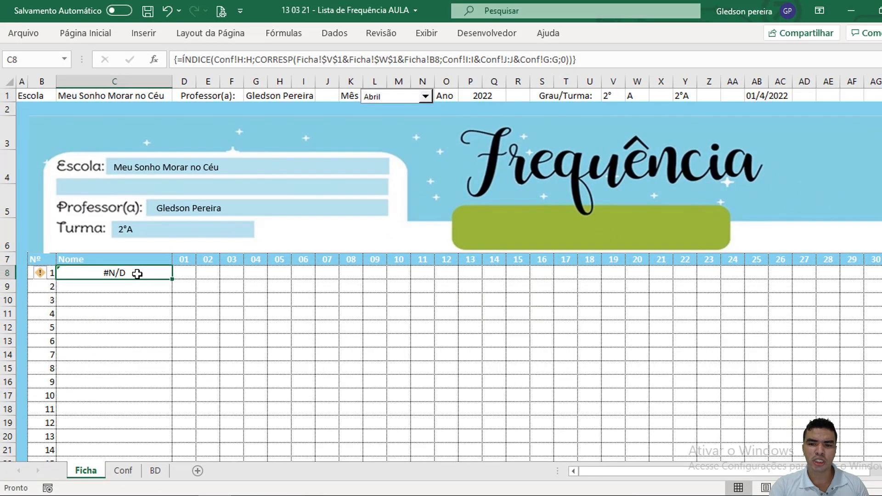
Step: Set the grade in V1 to 1° and check the student name that C8 retrieves
{"action": "left_click", "coordinate": [621, 98]}
{"action": "left_click", "coordinate": [641, 94]}
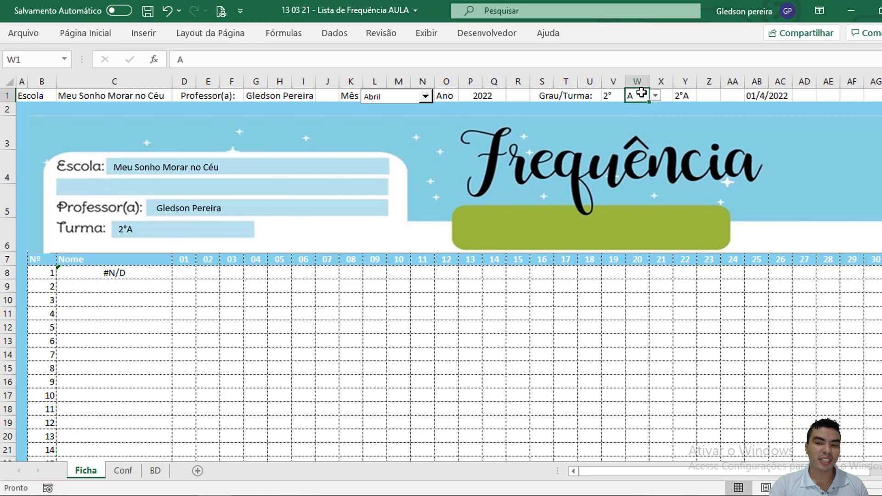
{"action": "left_click", "coordinate": [611, 94]}
{"action": "left_click", "coordinate": [641, 96]}
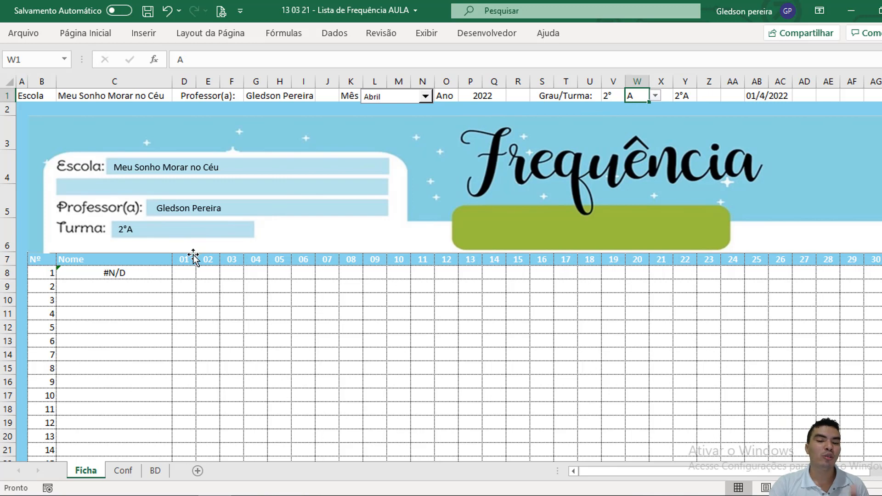
{"action": "left_click", "coordinate": [616, 95]}
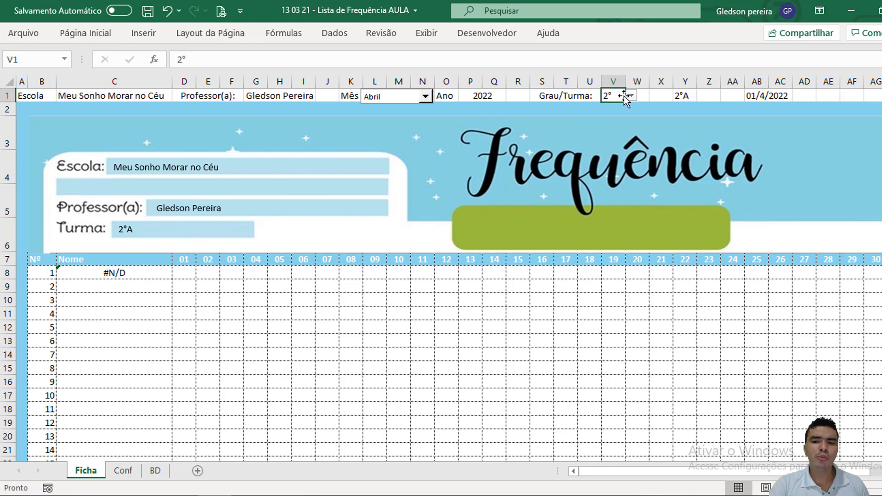
{"action": "left_click", "coordinate": [631, 95]}
{"action": "left_click", "coordinate": [630, 110]}
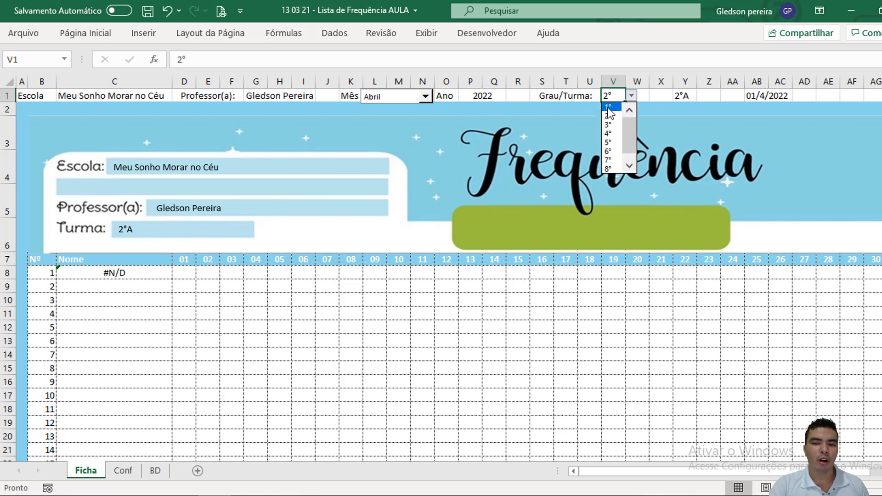
{"action": "left_click", "coordinate": [607, 107]}
{"action": "left_click", "coordinate": [111, 277]}
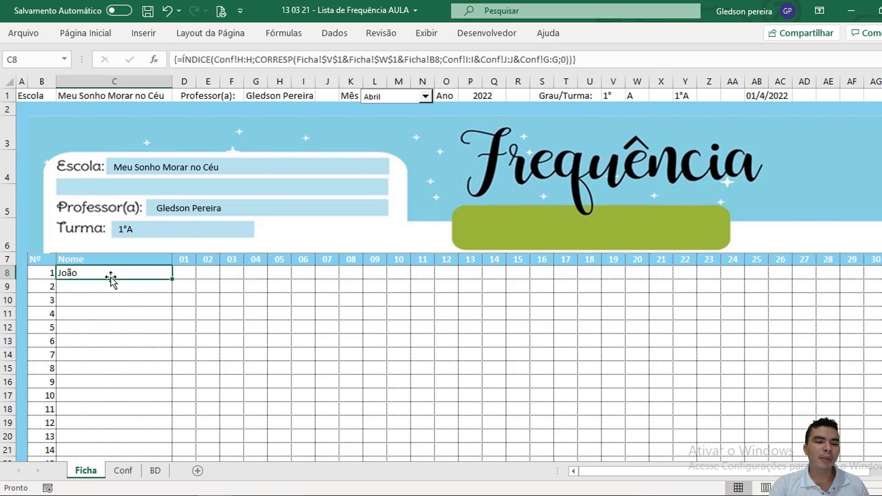
Step: Compare the number, grade and class of student number 1 in the 1° A and 2° B lists on the Conf sheet
{"action": "left_click", "coordinate": [645, 95]}
{"action": "left_click", "coordinate": [124, 471]}
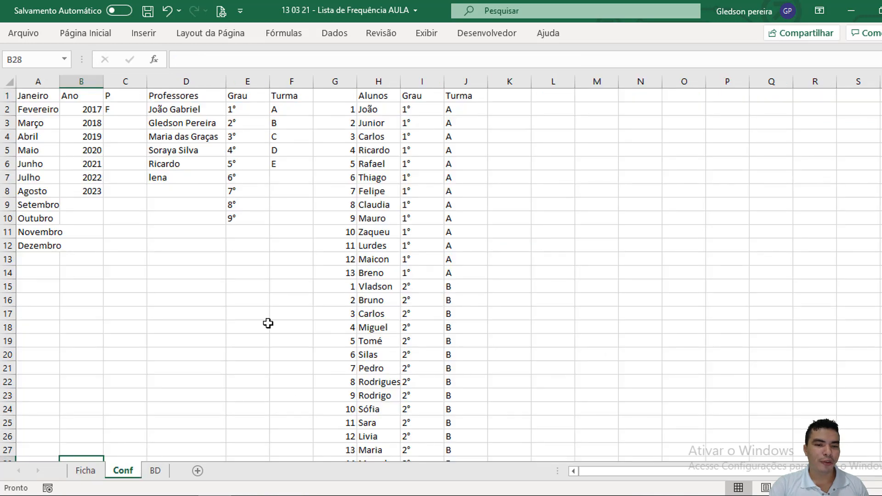
{"action": "left_click_drag", "start_coordinate": [354, 109], "coordinate": [473, 111]}
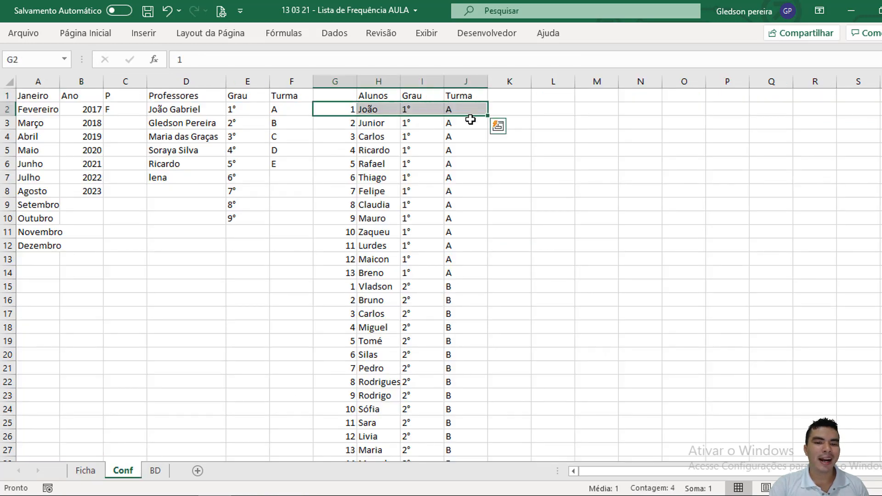
{"action": "left_click_drag", "start_coordinate": [351, 287], "coordinate": [451, 287]}
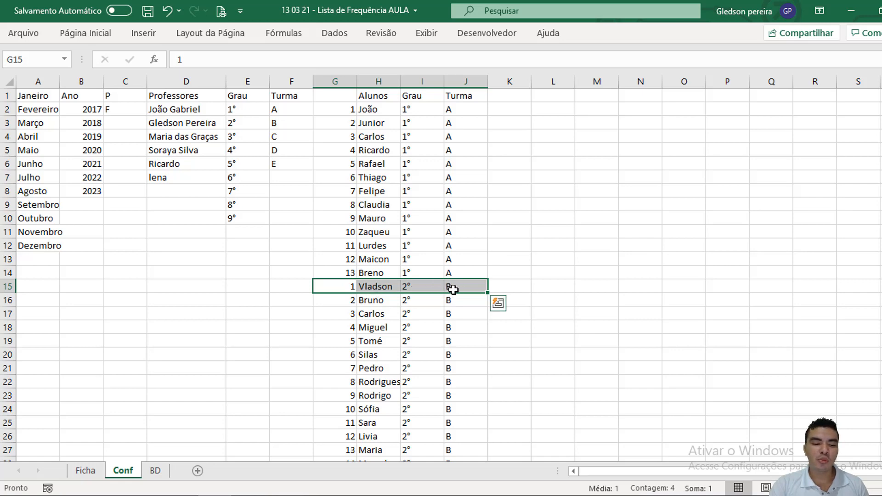
Step: On the Ficha sheet, set the grade in V1 to 2° and the class in W1 to B to test the lookup
{"action": "left_click", "coordinate": [102, 468]}
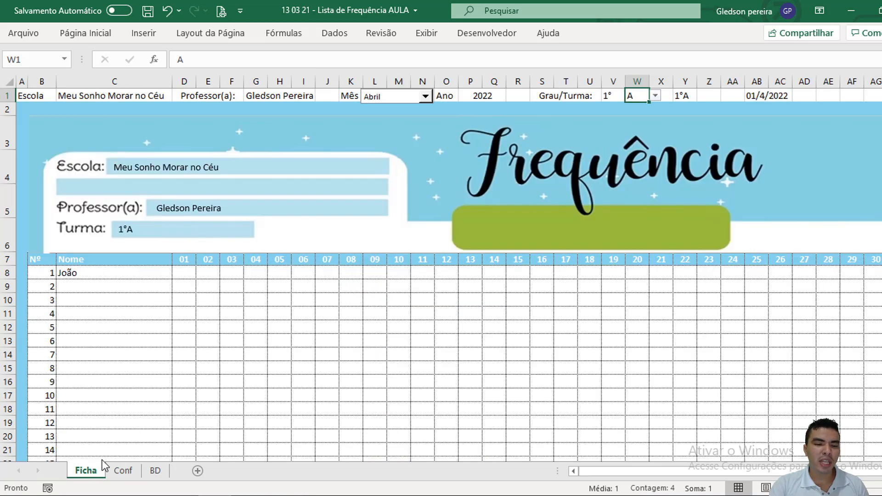
{"action": "left_click", "coordinate": [617, 95]}
{"action": "left_click", "coordinate": [632, 96]}
{"action": "left_click", "coordinate": [611, 111]}
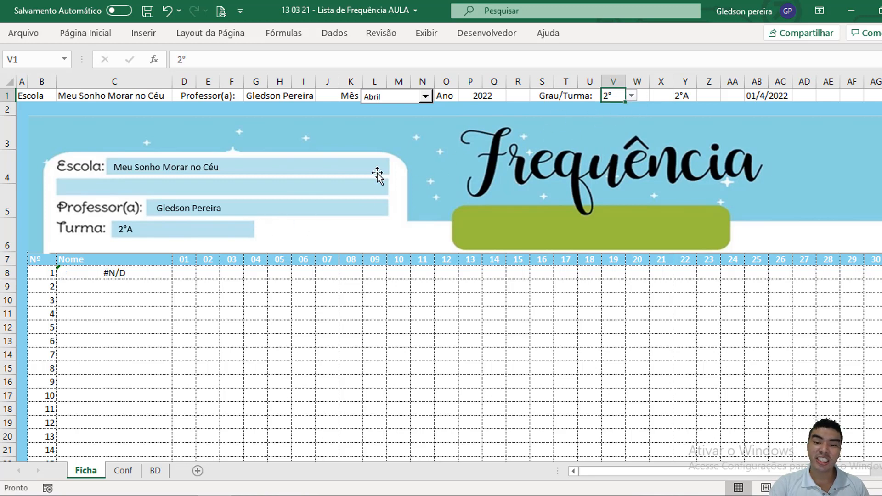
{"action": "left_click", "coordinate": [645, 96]}
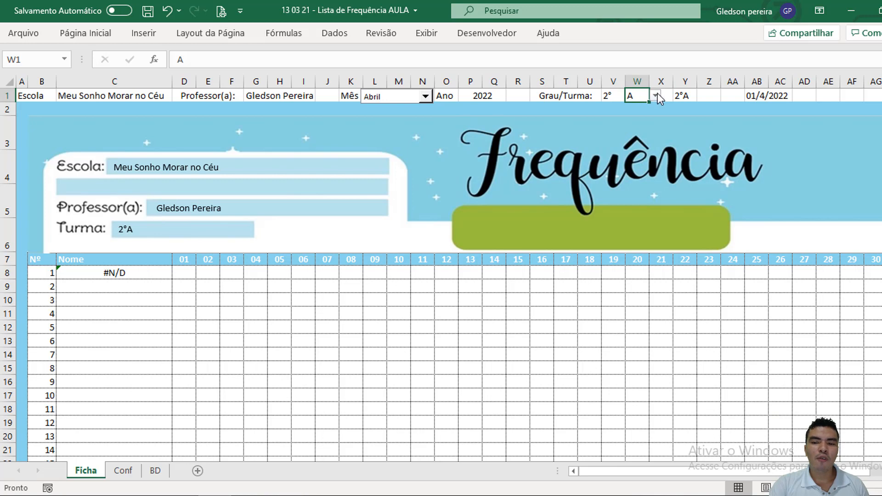
{"action": "left_click", "coordinate": [656, 96]}
{"action": "left_click", "coordinate": [643, 112]}
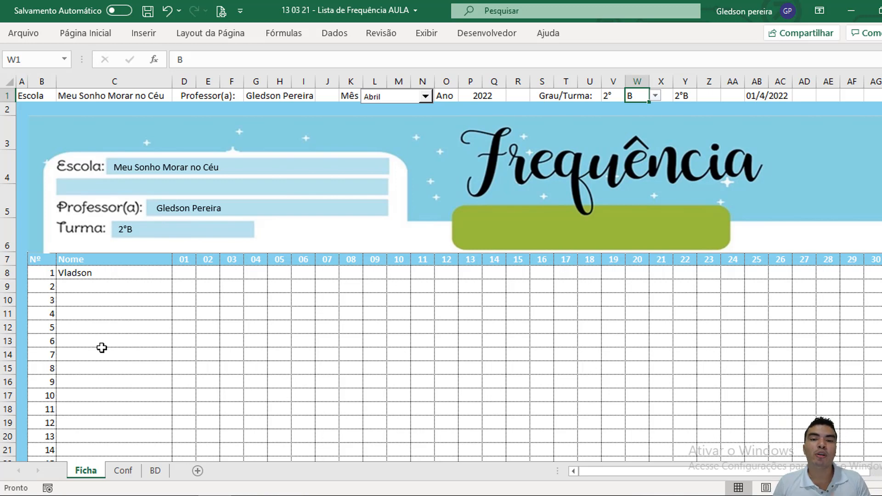
Step: Insert the SEERRO function in front of ÍNDICE in C8's formula
{"action": "left_click", "coordinate": [105, 272]}
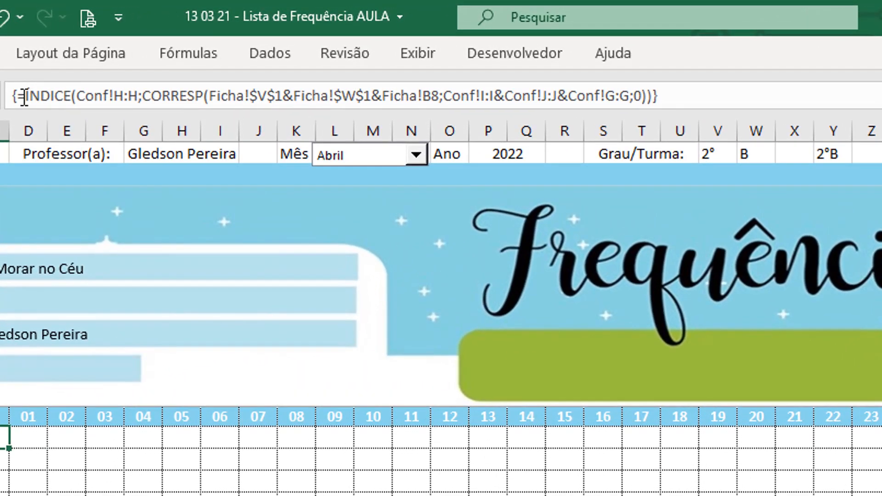
{"action": "left_click", "coordinate": [189, 61]}
{"action": "type", "text": "se"}
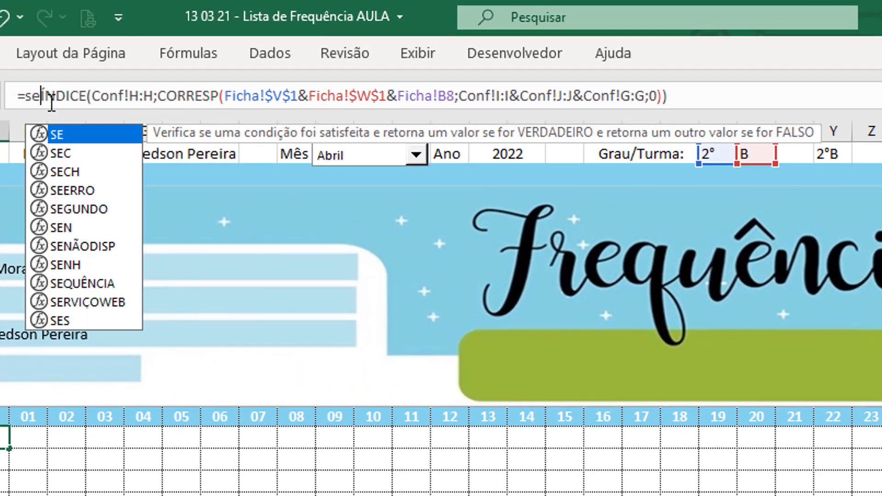
{"action": "double_click", "coordinate": [90, 190]}
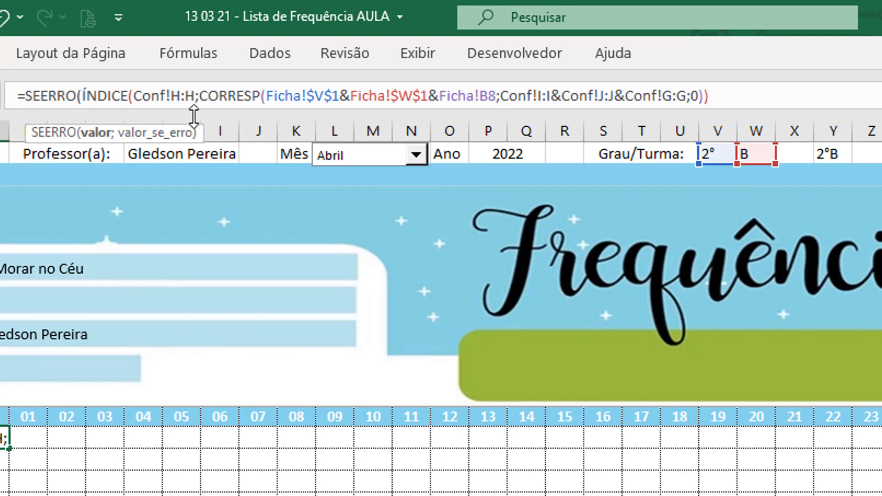
Step: Set SEERRO's error value to empty text "", close the function, and re-enter C8 as an array formula
{"action": "left_click_drag", "start_coordinate": [712, 94], "coordinate": [81, 87]}
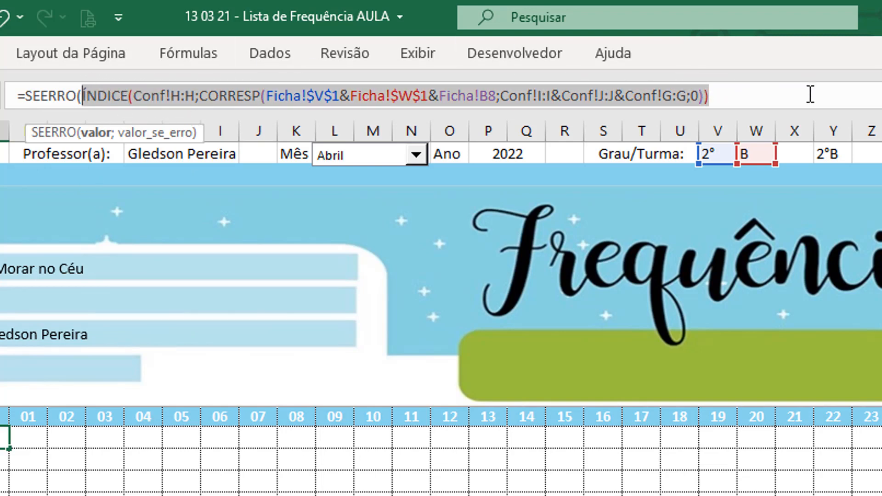
{"action": "left_click", "coordinate": [804, 99]}
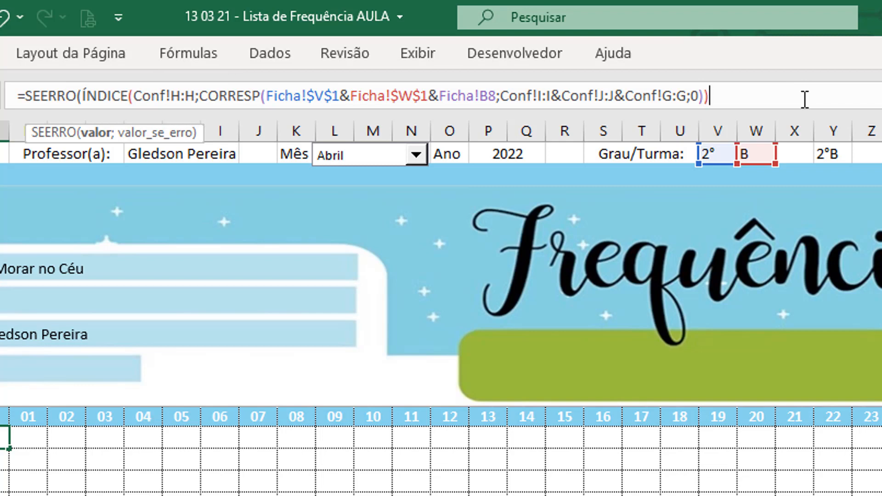
{"action": "type", "text": ";\"\""}
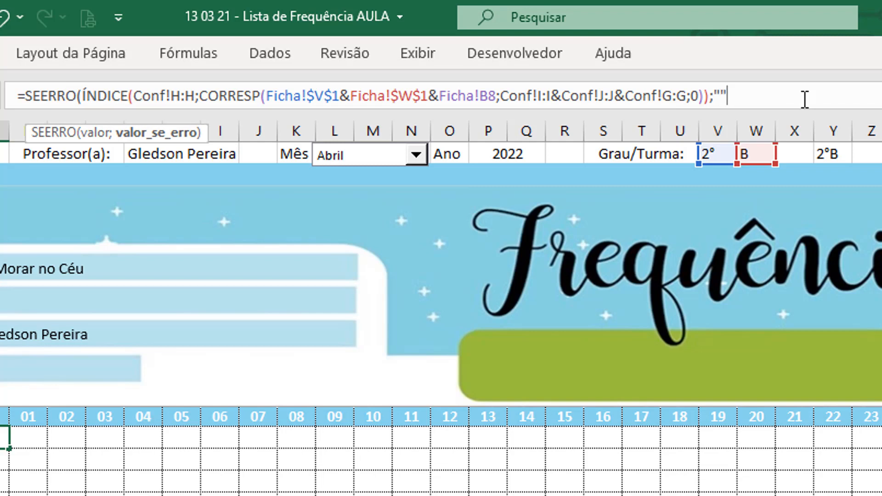
{"action": "type", "text": ")"}
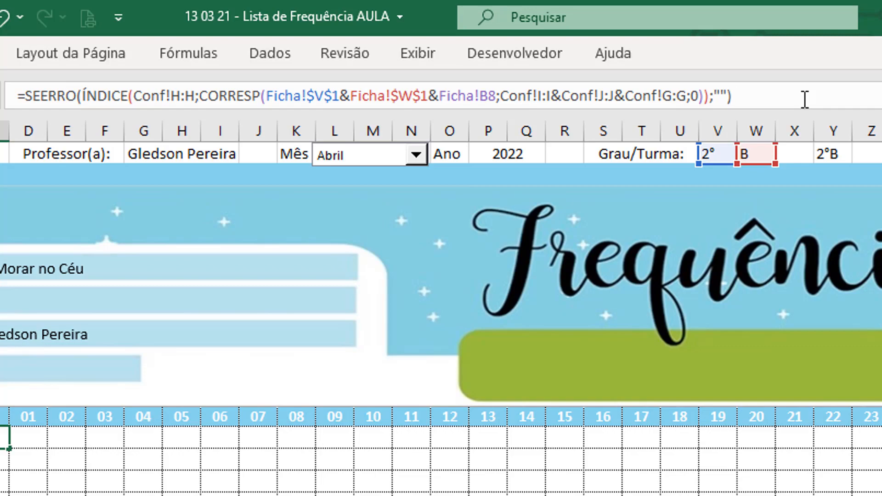
{"action": "key", "text": "ctrl+shift+Return"}
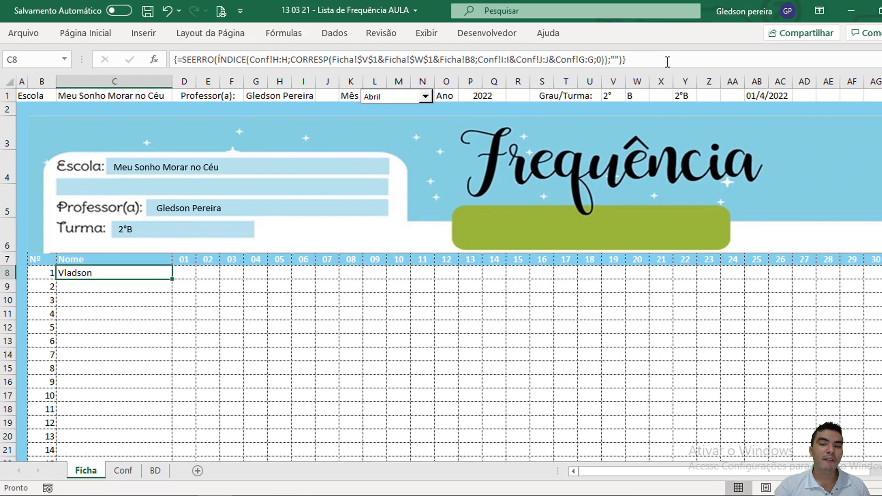
Step: Set the class in W1 to D to test the error handling in C8
{"action": "left_click", "coordinate": [642, 96]}
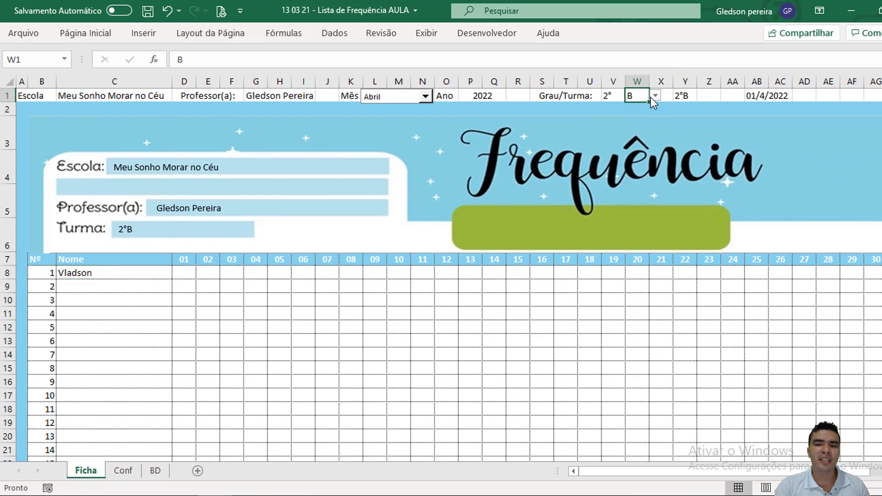
{"action": "left_click", "coordinate": [656, 97]}
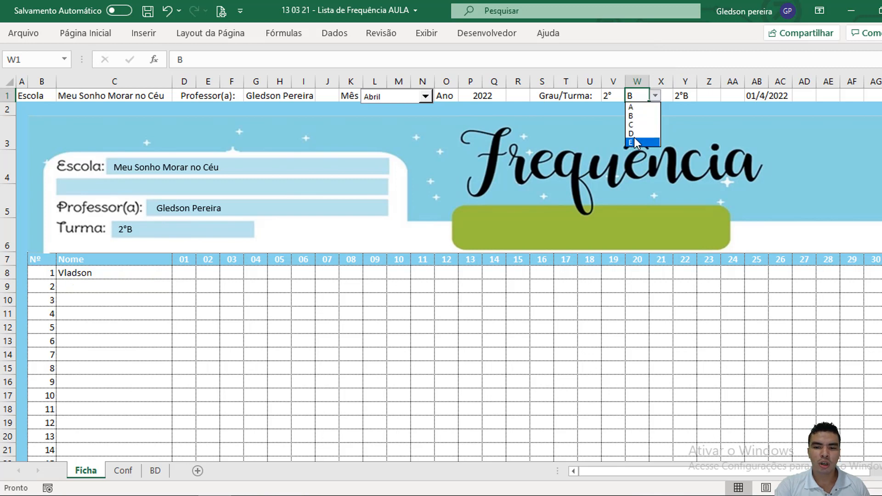
{"action": "left_click", "coordinate": [635, 139]}
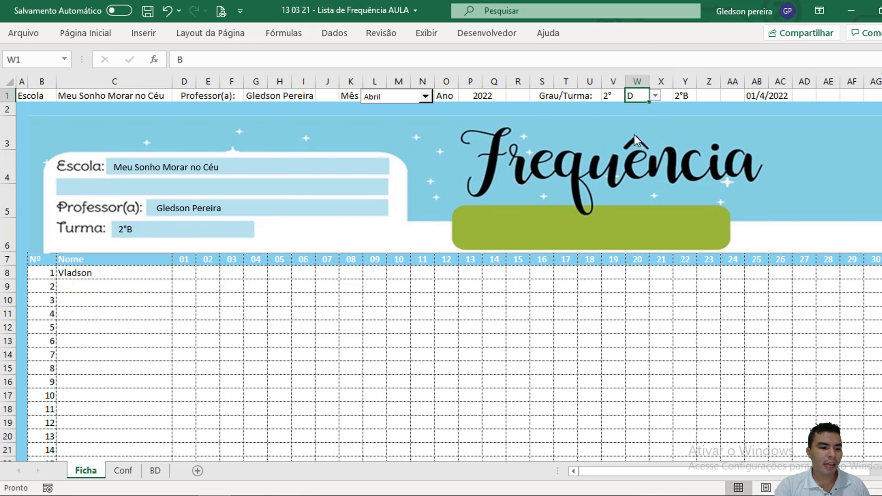
Step: Fill the C8 array formula down the Nome column through C24
{"action": "left_click", "coordinate": [110, 276]}
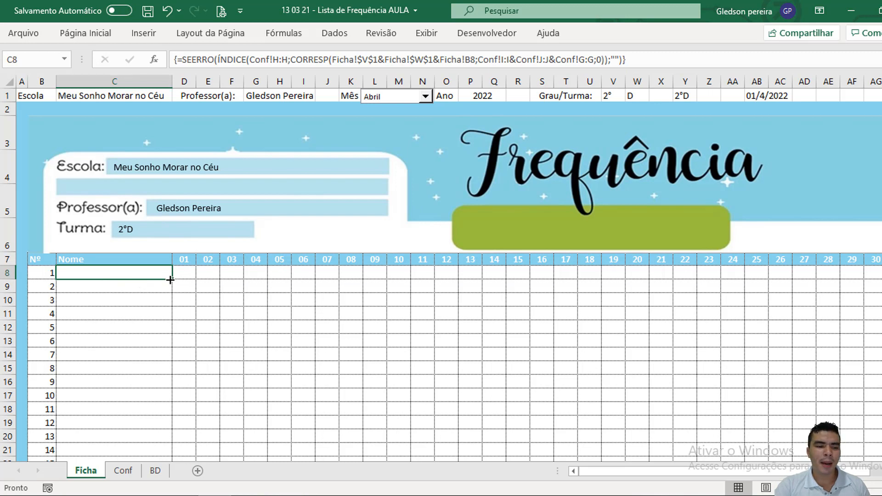
{"action": "left_click_drag", "start_coordinate": [172, 278], "coordinate": [156, 432]}
{"action": "scroll", "coordinate": [471, 243], "scroll_direction": "up", "scroll_amount": 1}
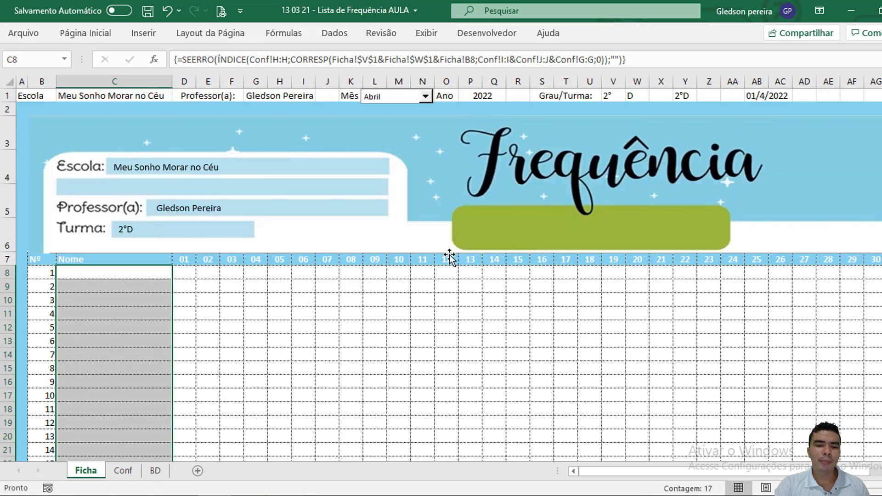
{"action": "left_click", "coordinate": [449, 252]}
{"action": "left_click", "coordinate": [471, 310]}
Step: Set the grade in V1 to 1° and the class in W1 to A, and review the retrieved student list
{"action": "left_click", "coordinate": [610, 95]}
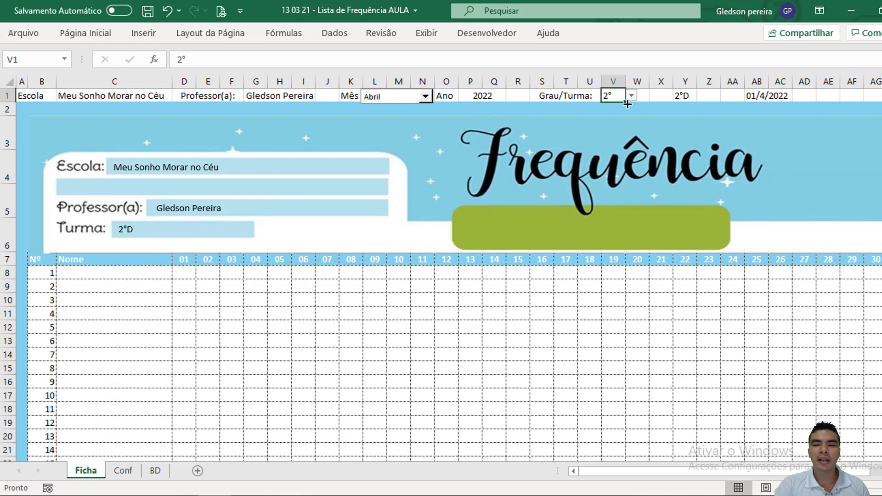
{"action": "left_click", "coordinate": [631, 95]}
{"action": "left_click", "coordinate": [629, 111]}
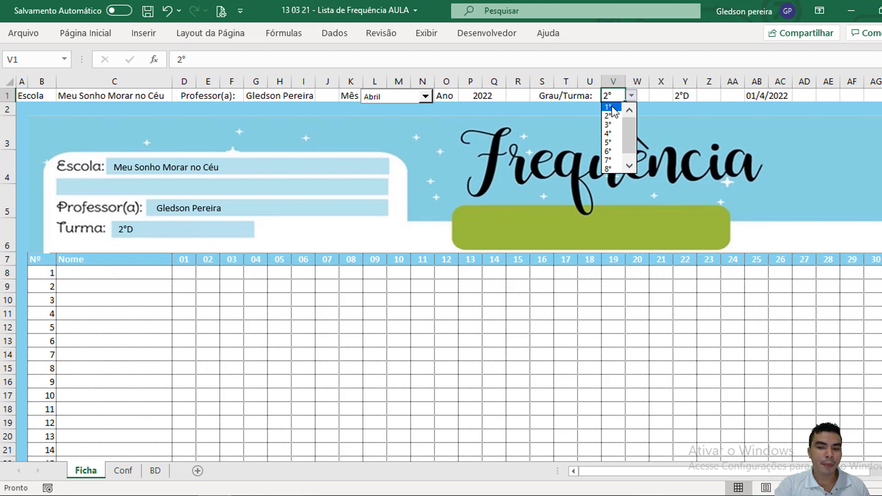
{"action": "left_click", "coordinate": [611, 107]}
{"action": "left_click", "coordinate": [644, 93]}
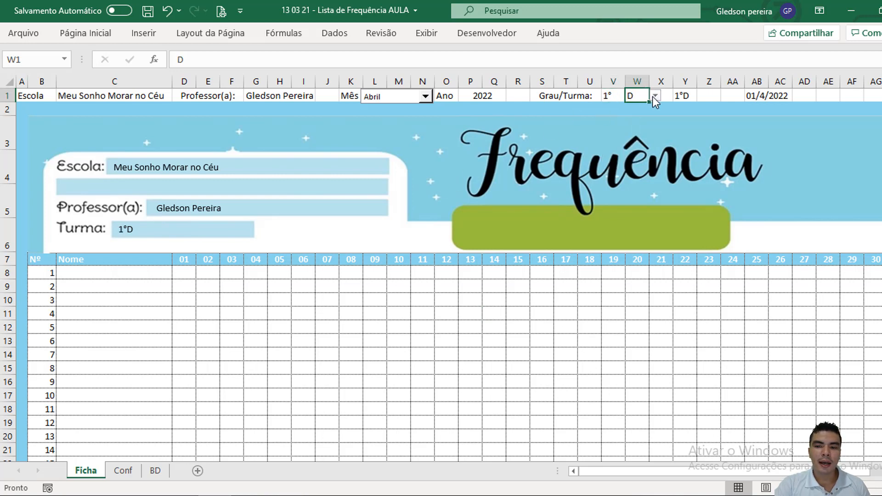
{"action": "left_click", "coordinate": [654, 97]}
{"action": "left_click", "coordinate": [643, 107]}
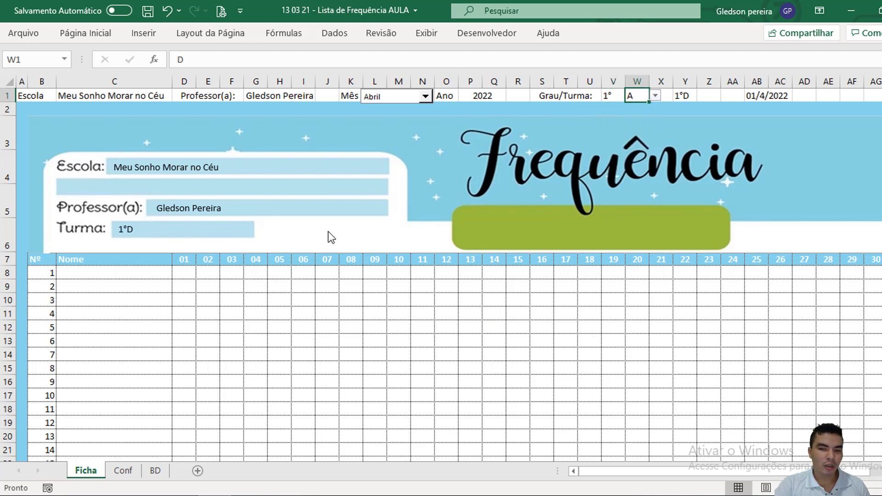
{"action": "scroll", "coordinate": [112, 274], "scroll_direction": "down", "scroll_amount": 2}
{"action": "scroll", "coordinate": [113, 274], "scroll_direction": "up", "scroll_amount": 1}
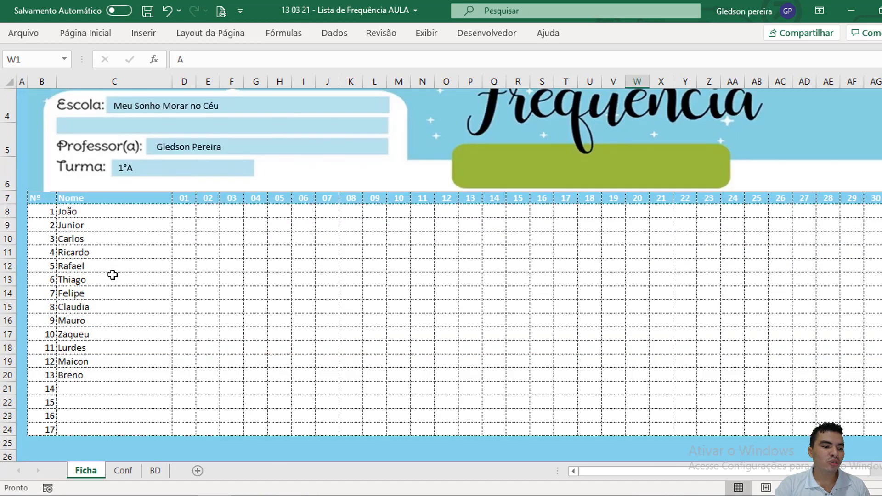
{"action": "scroll", "coordinate": [463, 238], "scroll_direction": "up", "scroll_amount": 1}
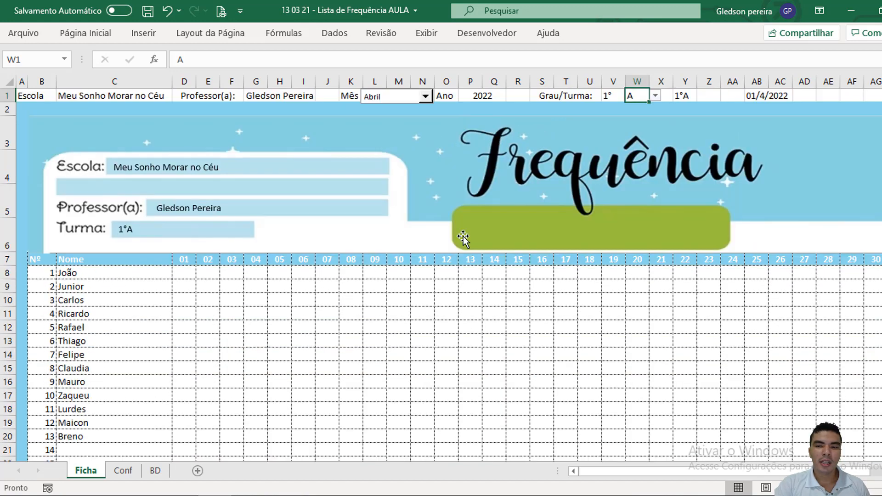
Step: Switch the sheet to grade 2° and class B, and review the student names listed for that class
{"action": "left_click", "coordinate": [615, 97]}
{"action": "left_click", "coordinate": [633, 97]}
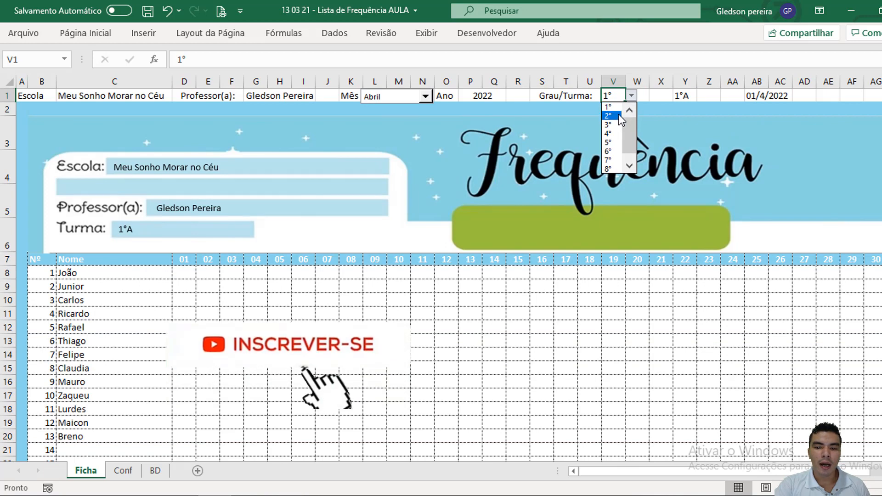
{"action": "left_click", "coordinate": [616, 116]}
{"action": "left_click", "coordinate": [639, 97]}
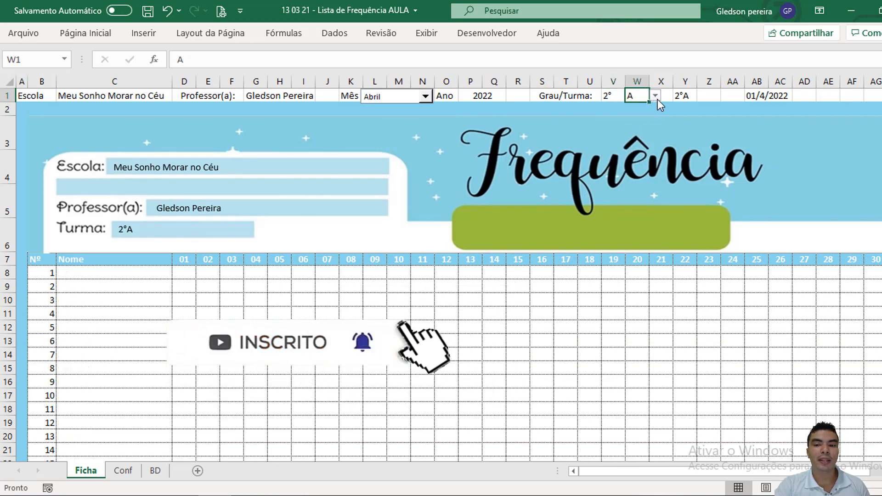
{"action": "left_click", "coordinate": [655, 97]}
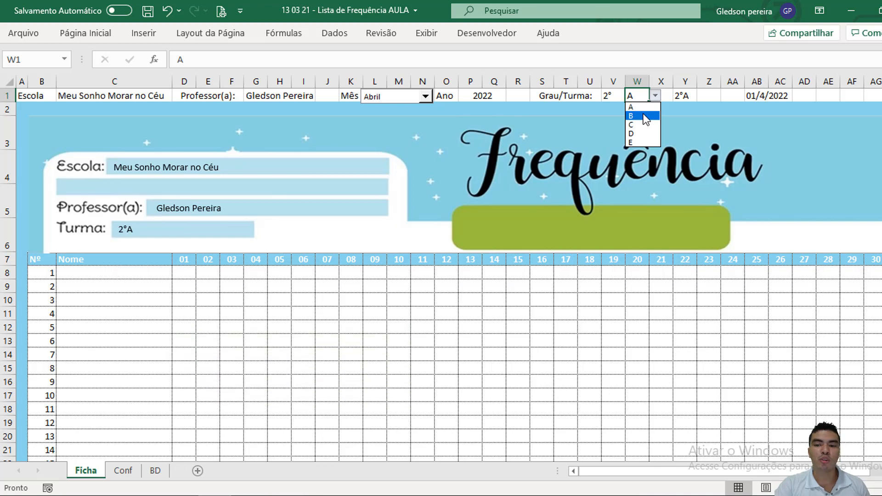
{"action": "left_click", "coordinate": [646, 117]}
{"action": "scroll", "coordinate": [181, 299], "scroll_direction": "down", "scroll_amount": 1}
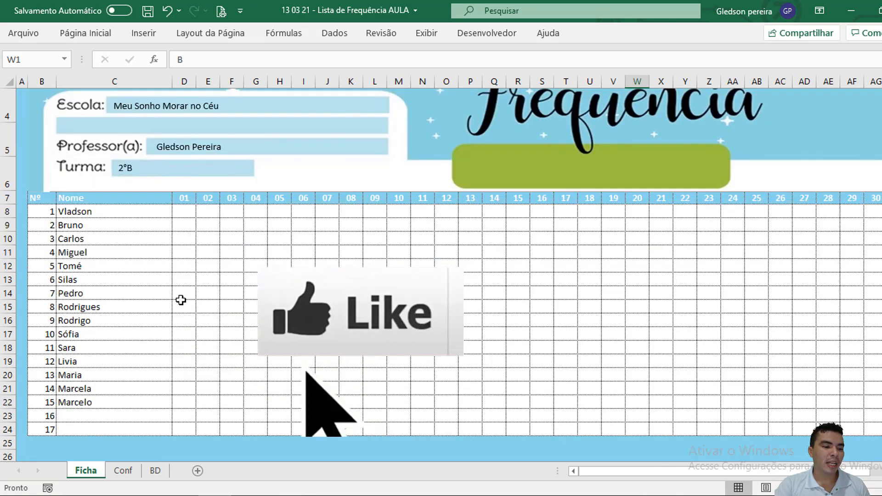
Step: Duplicate the Turma text box and fit the copy over the green banner below the Frequência title
{"action": "scroll", "coordinate": [181, 299], "scroll_direction": "up", "scroll_amount": 1}
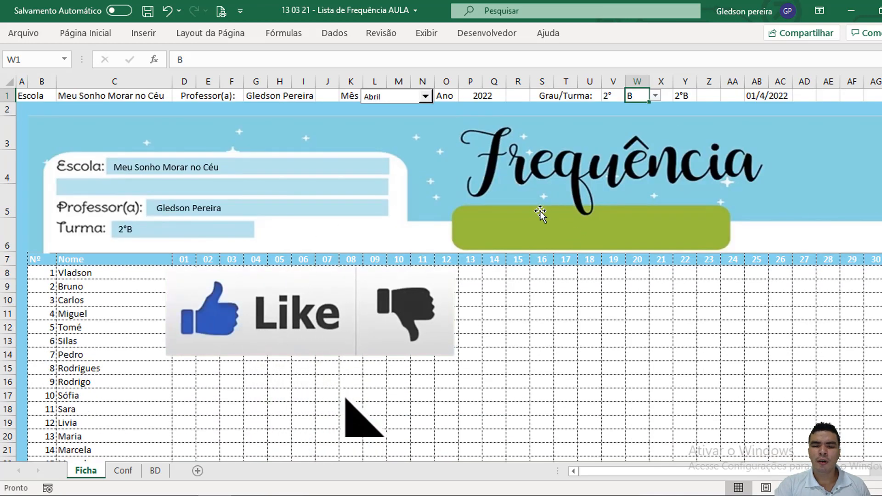
{"action": "left_click", "coordinate": [159, 231]}
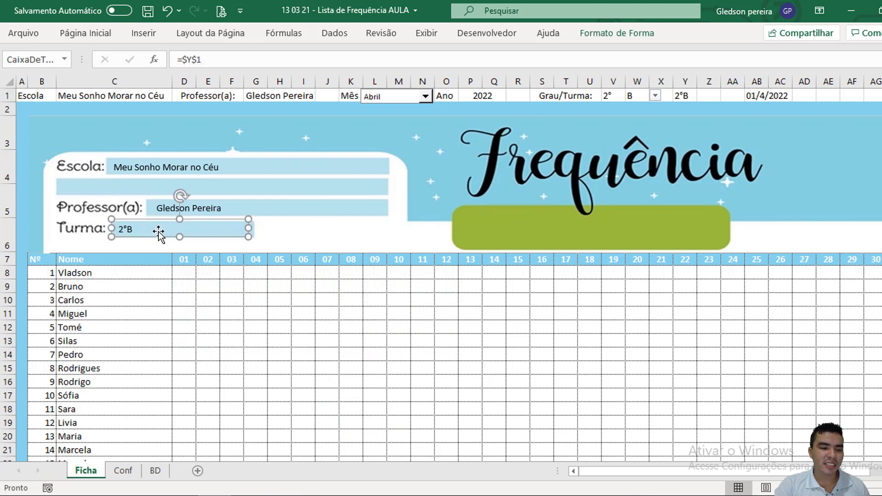
{"action": "left_click", "coordinate": [502, 225]}
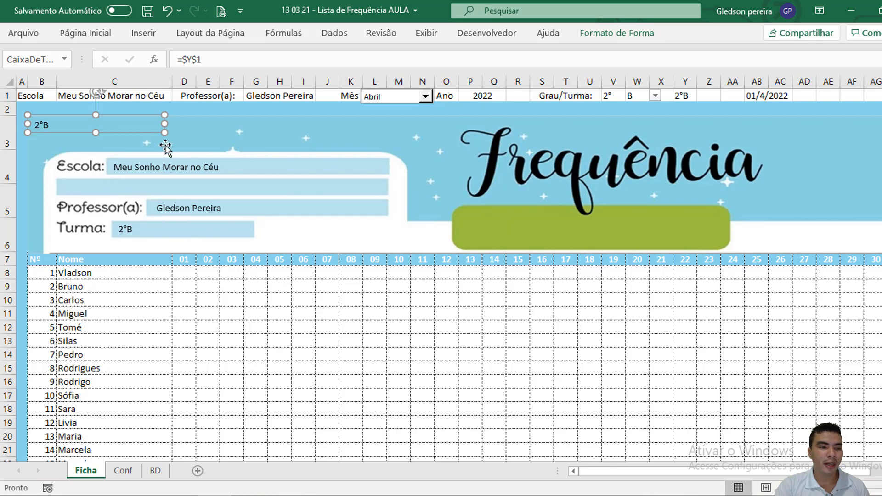
{"action": "left_click_drag", "start_coordinate": [122, 128], "coordinate": [645, 227]}
{"action": "left_click_drag", "start_coordinate": [703, 234], "coordinate": [726, 241]}
{"action": "left_click_drag", "start_coordinate": [568, 241], "coordinate": [459, 246]}
{"action": "type", "text": "="}
{"action": "scroll", "coordinate": [668, 473], "scroll_direction": "right", "scroll_amount": 3}
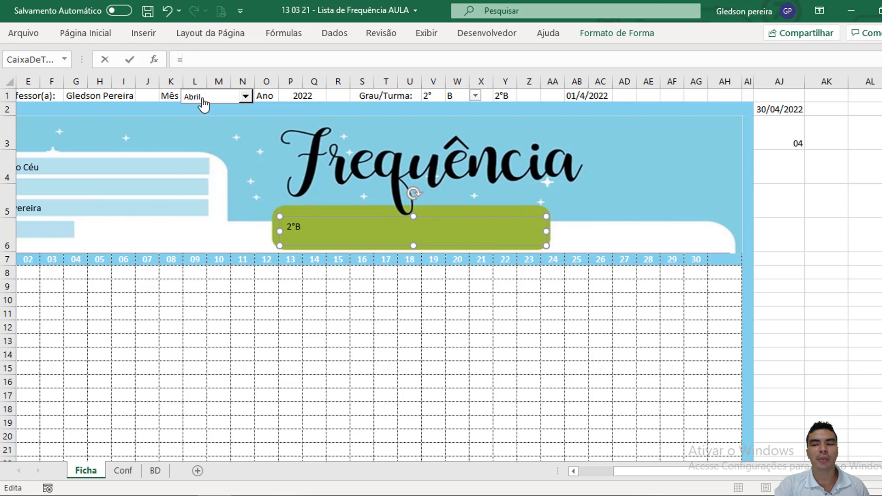
{"action": "left_click", "coordinate": [784, 167]}
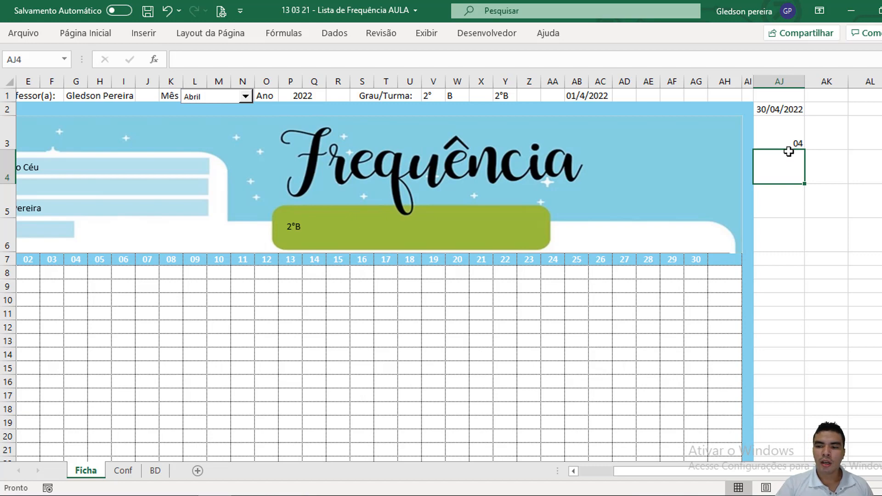
Step: Start an SE formula in AJ4 that returns "JANEIRO" when AJ3 equals "01"
{"action": "left_click", "coordinate": [787, 135]}
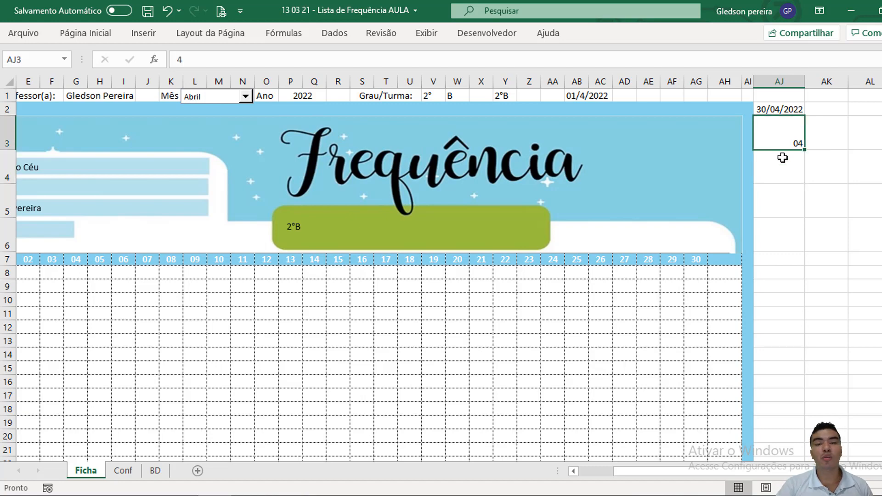
{"action": "left_click", "coordinate": [783, 174]}
{"action": "type", "text": "=se"}
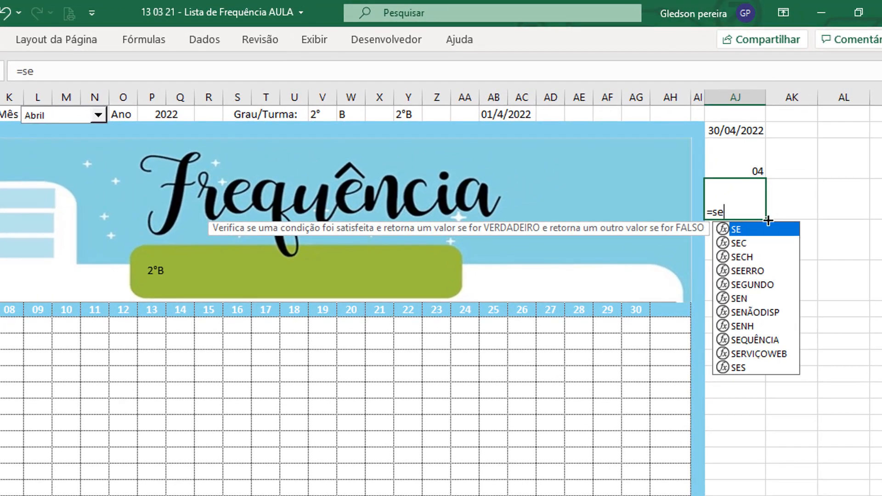
{"action": "key", "text": "Tab"}
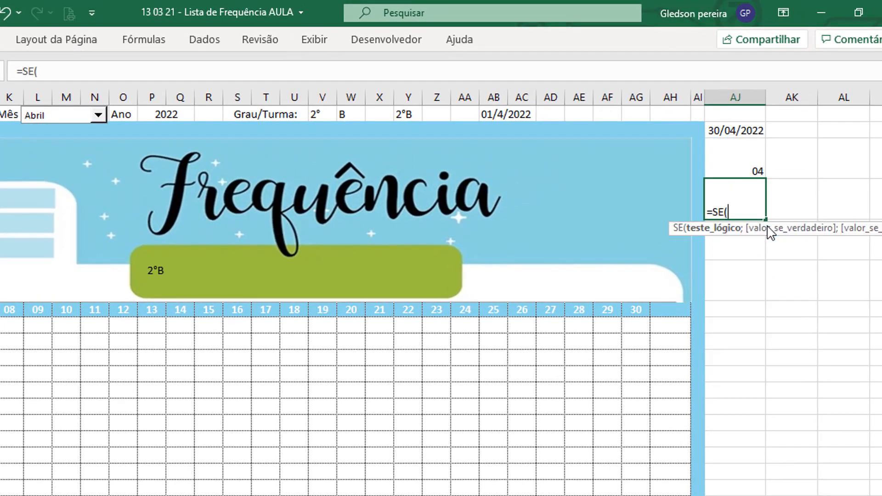
{"action": "left_click", "coordinate": [752, 166]}
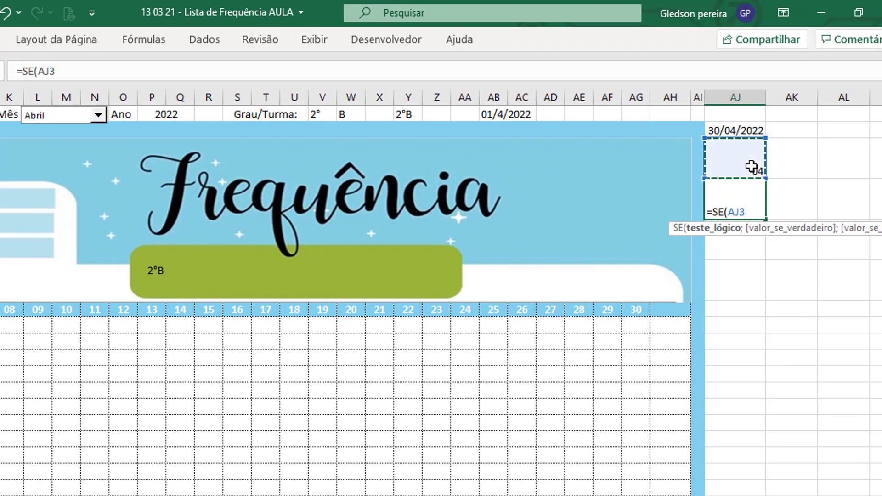
{"action": "left_click", "coordinate": [107, 72]}
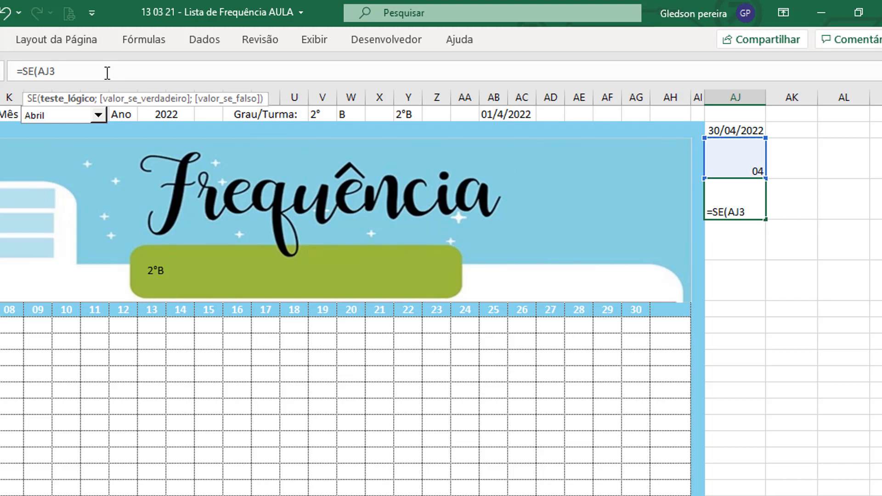
{"action": "type", "text": "=\"01\""}
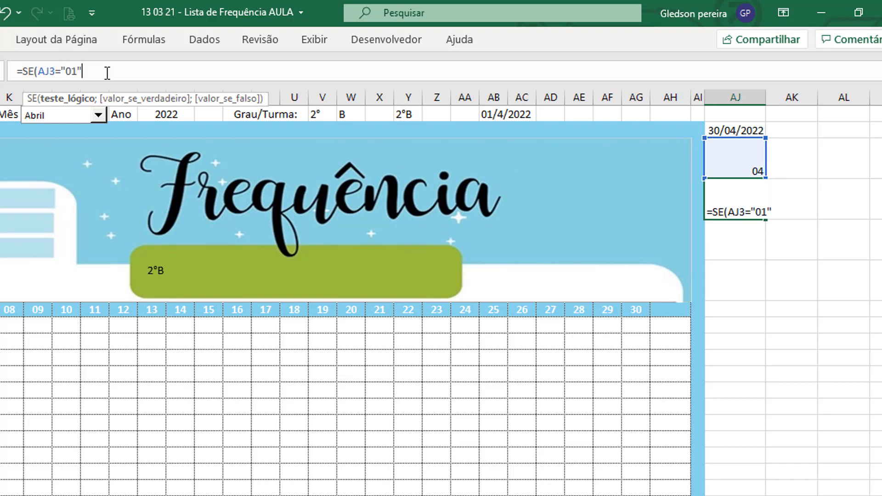
{"action": "type", "text": ";"}
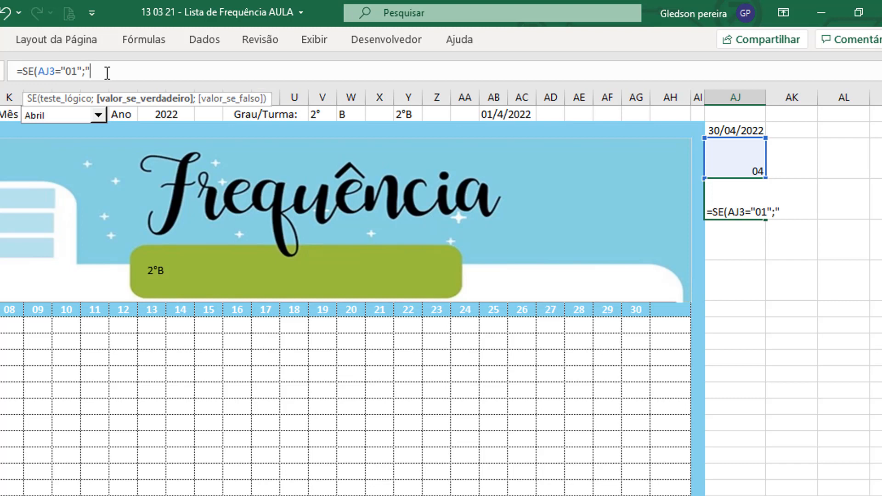
{"action": "type", "text": "\"JANEIRO\""}
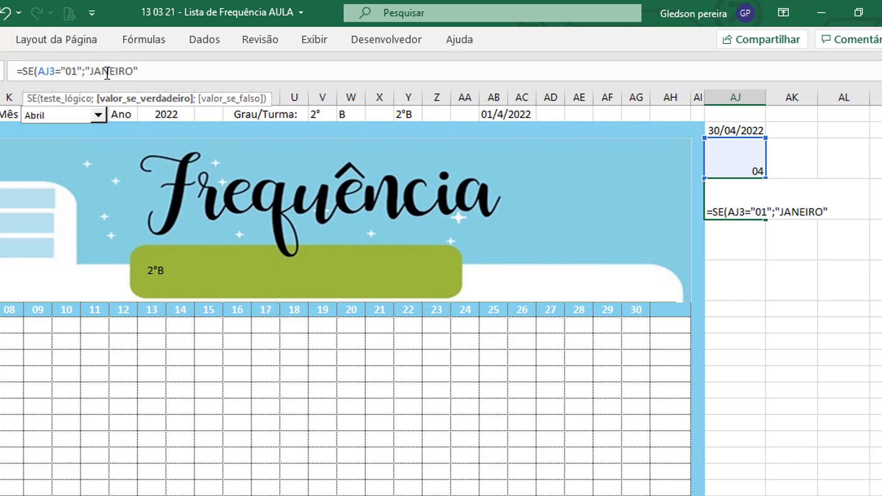
{"action": "type", "text": ";SE"}
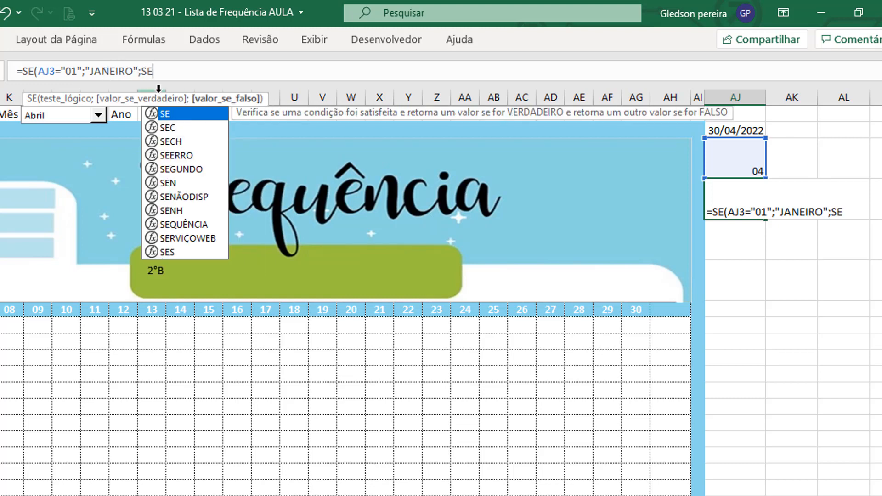
Step: Nest a second SE in the AJ4 formula returning "FEVEREIRO" when AJ3 equals "02"
{"action": "double_click", "coordinate": [169, 112]}
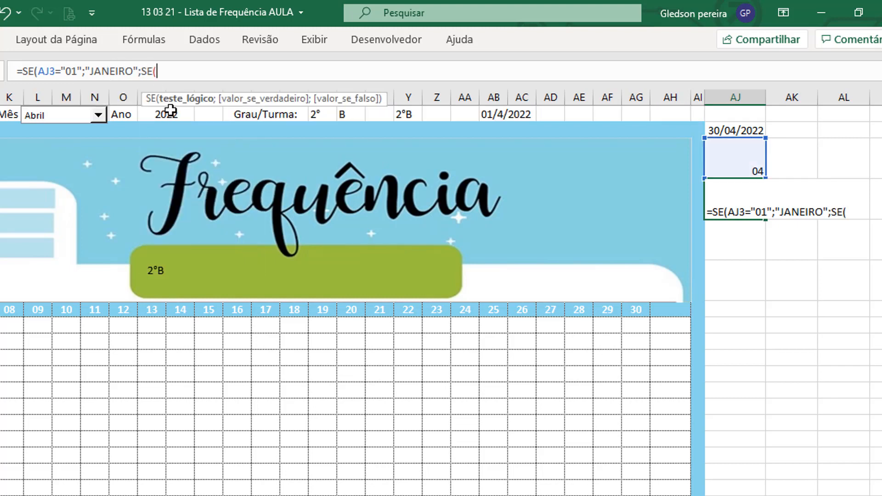
{"action": "left_click", "coordinate": [740, 157]}
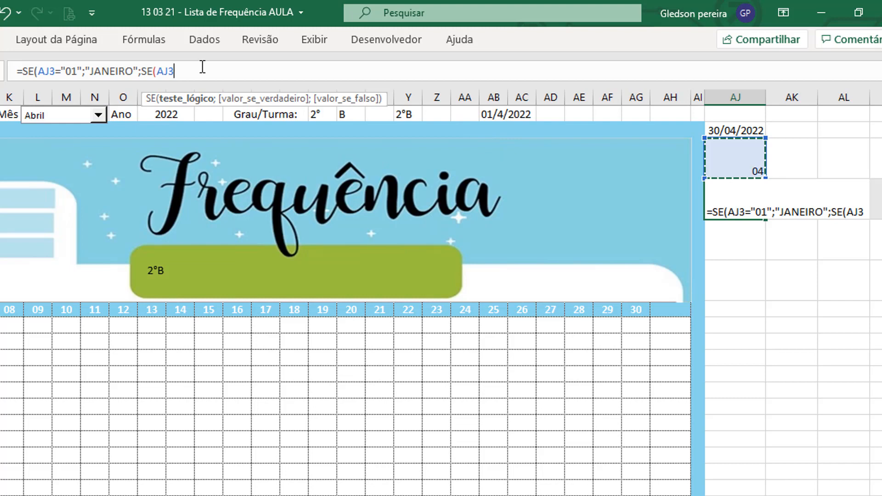
{"action": "type", "text": "=\"02\""}
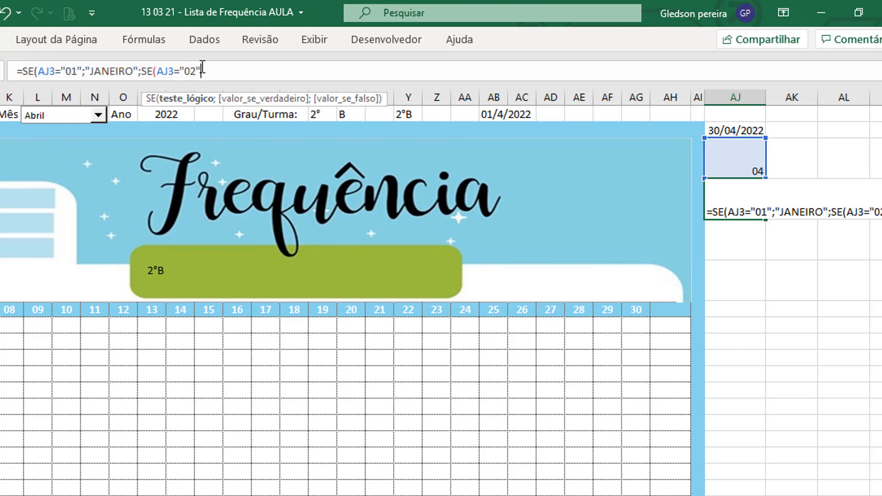
{"action": "type", "text": ";"}
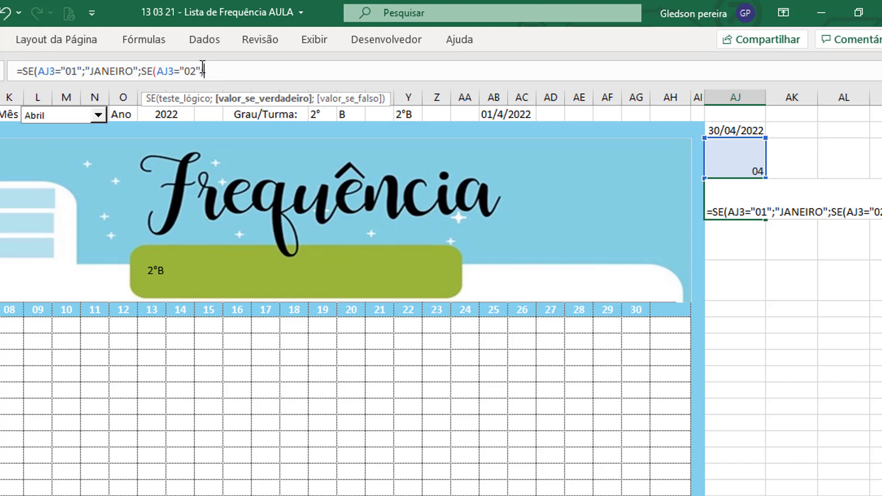
{"action": "type", "text": "\""}
{"action": "type", "text": "FEVER"}
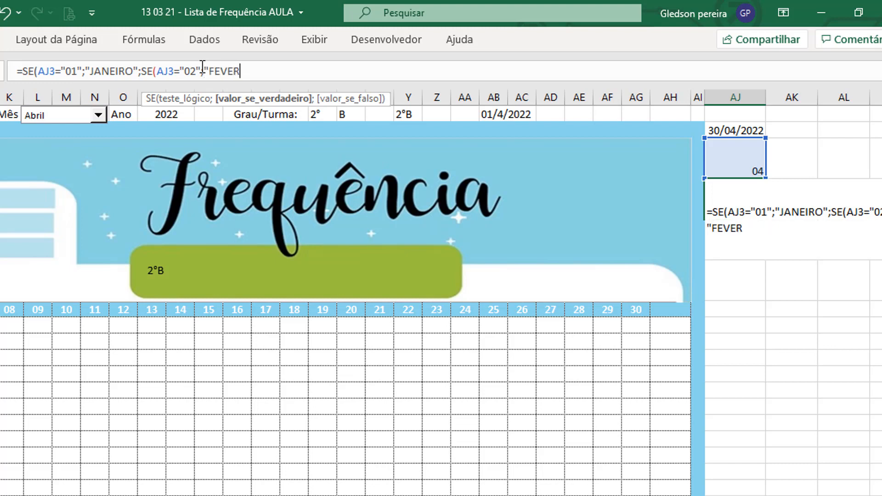
{"action": "type", "text": "EIRO\";SE"}
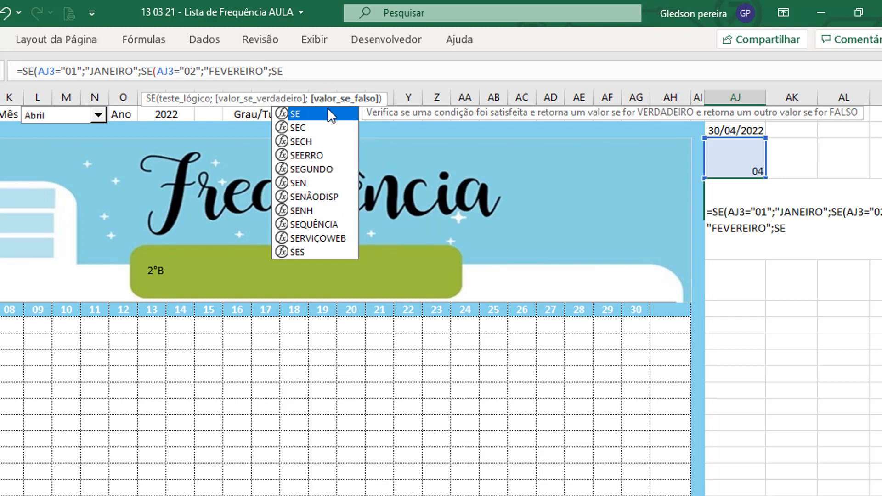
{"action": "type", "text": "("}
Step: Nest a third SE in the AJ4 formula returning "MARÇO" when AJ3 equals "03"
{"action": "left_click", "coordinate": [741, 170]}
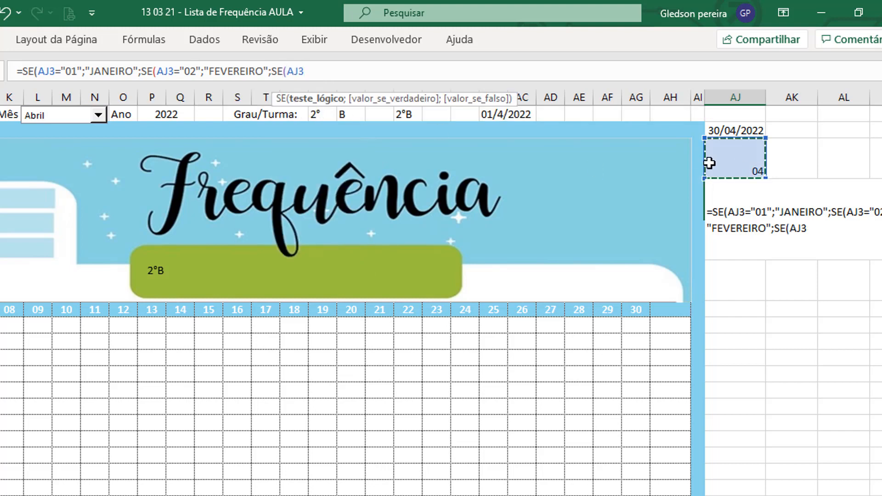
{"action": "type", "text": "="}
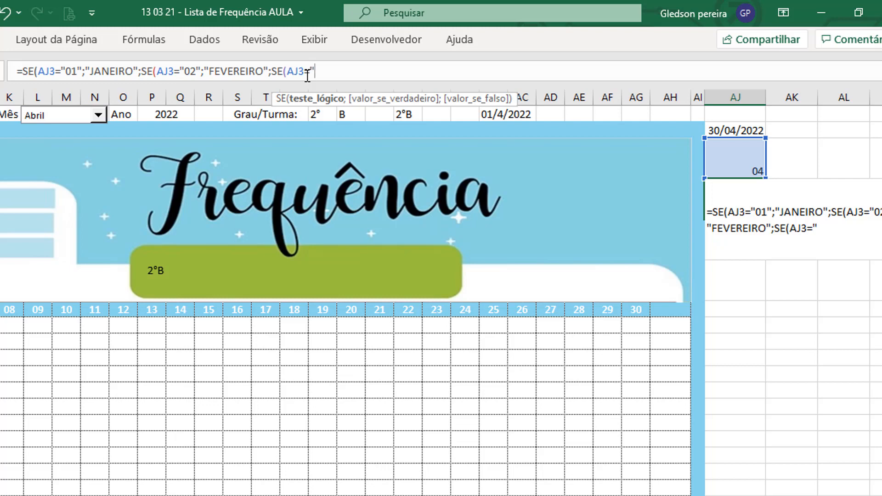
{"action": "type", "text": "\"03\";\"MARÇO"}
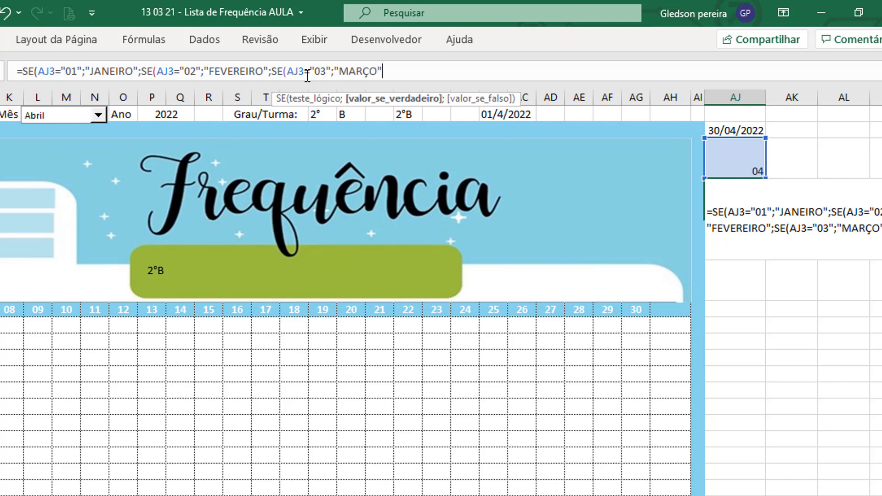
{"action": "type", "text": "\";SE"}
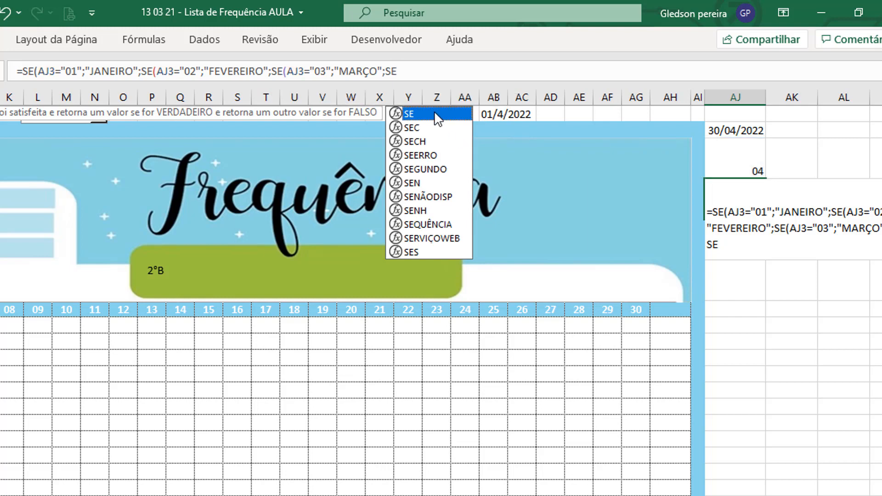
Step: Nest a fourth SE in the AJ4 formula returning "ABRIL" when AJ3 equals "04", with the month name in quotation marks
{"action": "double_click", "coordinate": [437, 119]}
{"action": "left_click", "coordinate": [746, 157]}
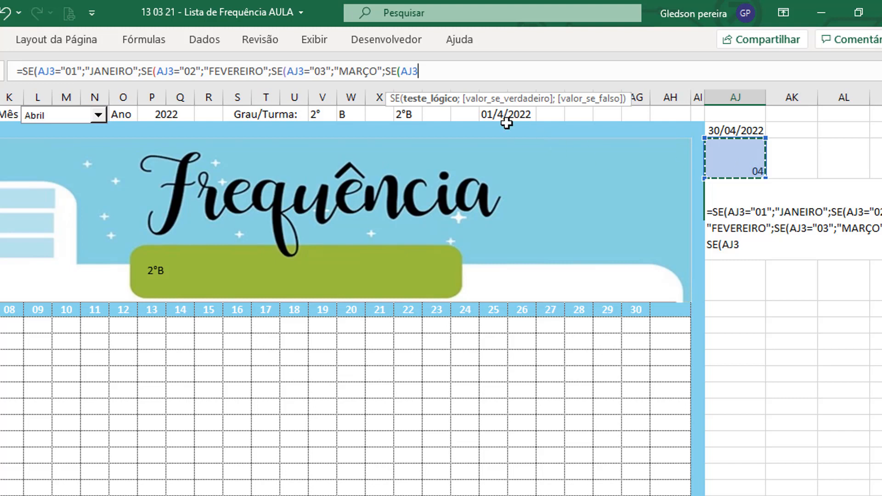
{"action": "type", "text": "=\"04\";"}
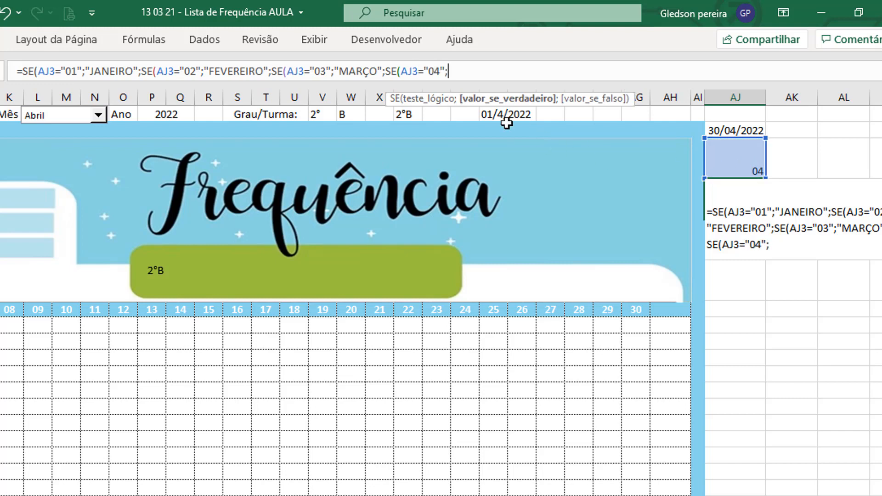
{"action": "type", "text": "ABRIL\""}
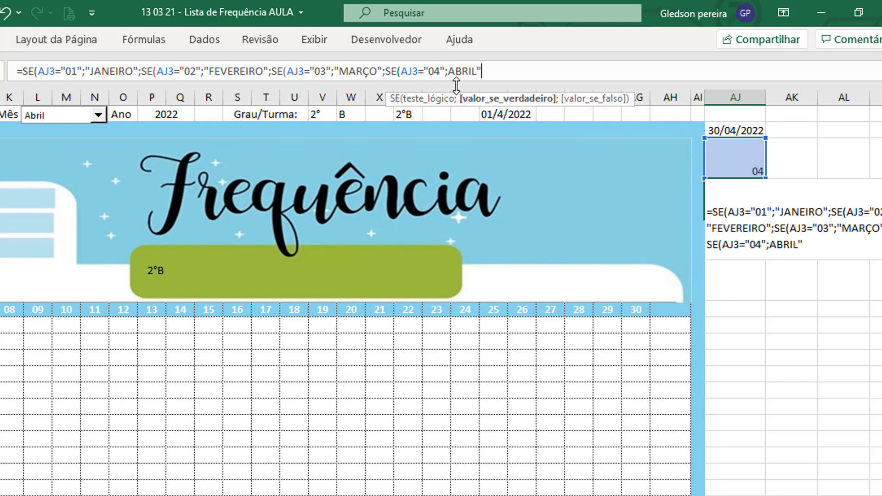
{"action": "left_click", "coordinate": [449, 72]}
{"action": "type", "text": "\""}
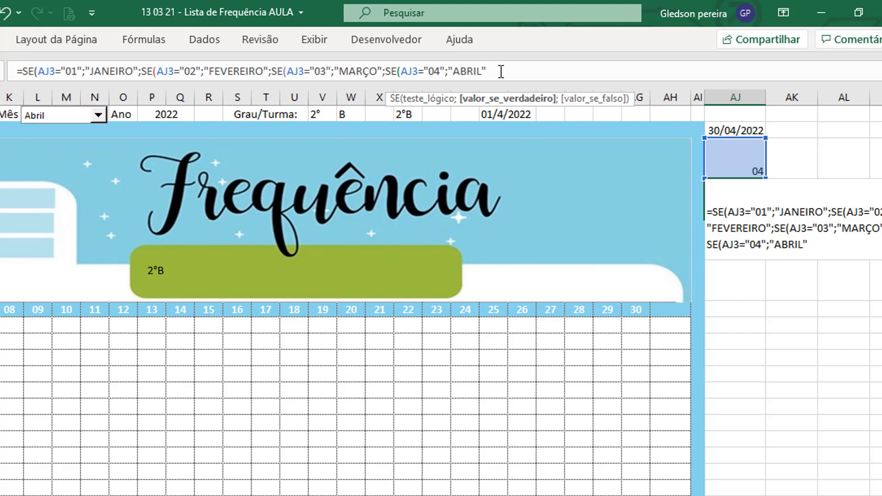
{"action": "type", "text": ";\""}
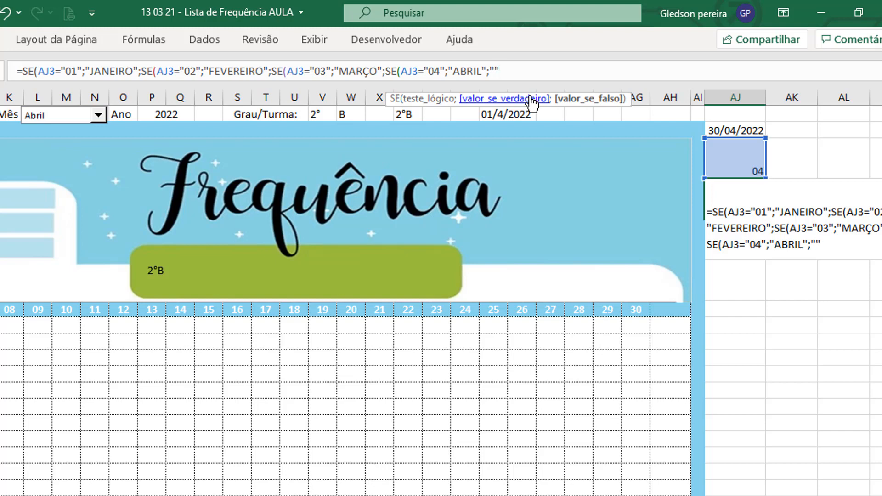
{"action": "type", "text": "\"))))"}
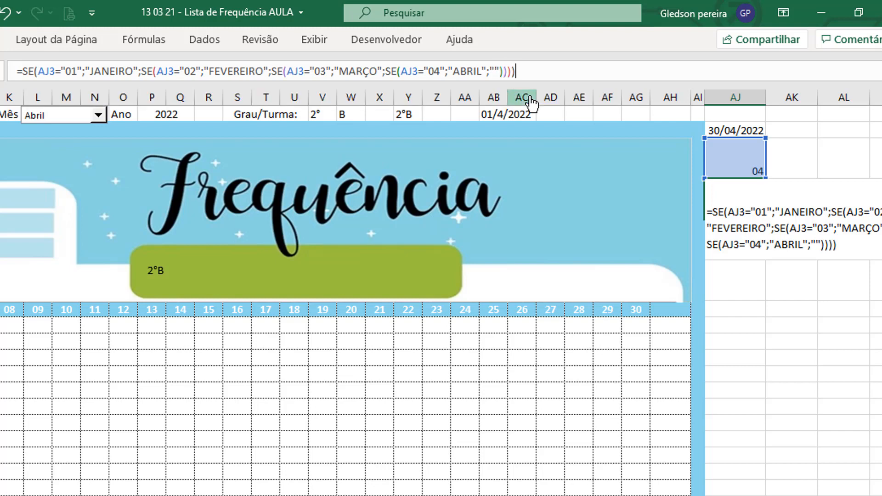
Step: Finish the AJ4 formula with an empty text "" as the final false value and close all four nested SE functions
{"action": "key", "text": "Return"}
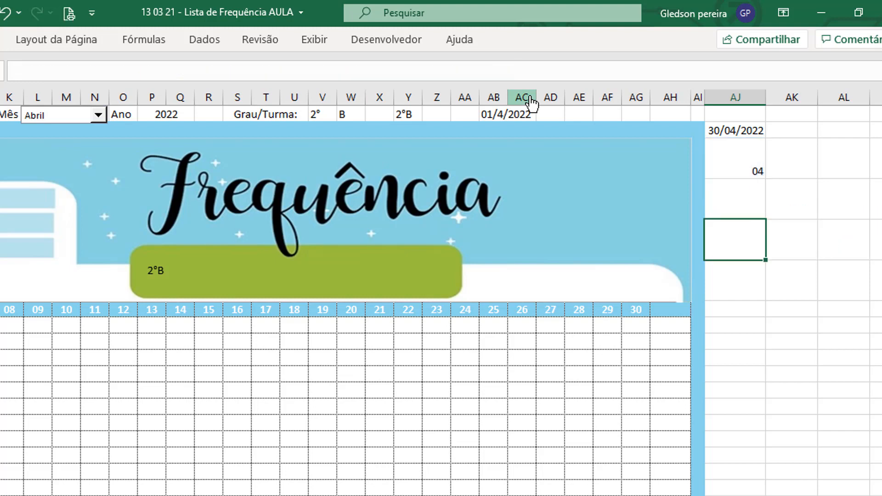
{"action": "left_click", "coordinate": [749, 202]}
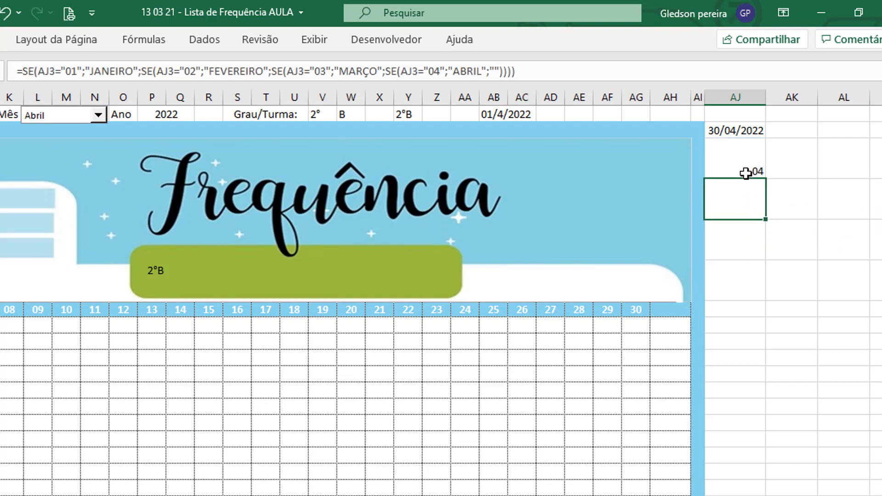
{"action": "left_click", "coordinate": [745, 171]}
{"action": "left_click", "coordinate": [745, 200]}
{"action": "left_click", "coordinate": [69, 71]}
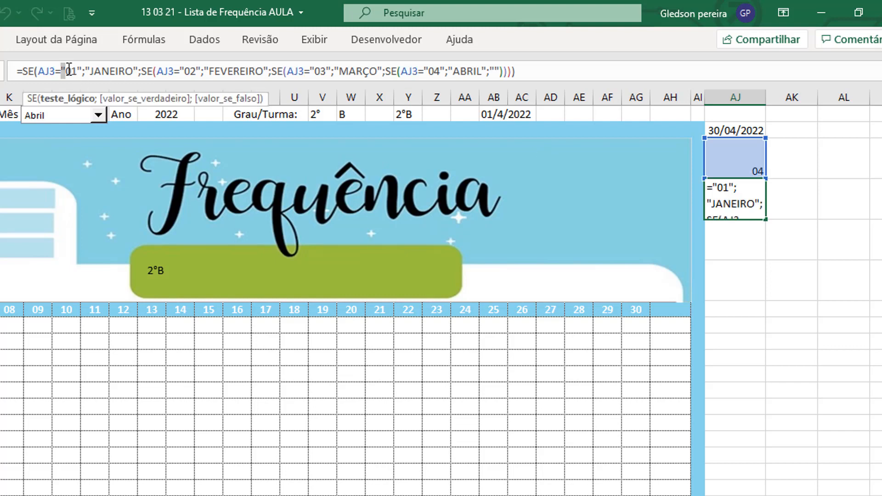
{"action": "key", "text": "BackSpace"}
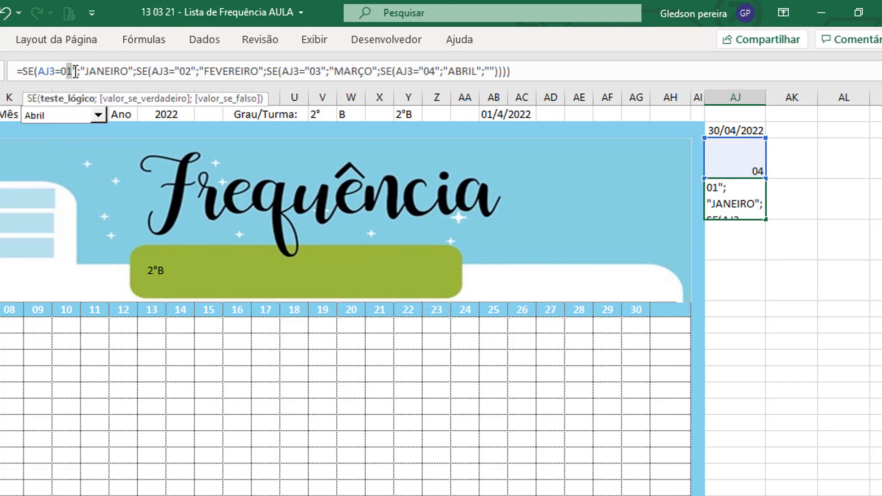
{"action": "key", "text": "Escape"}
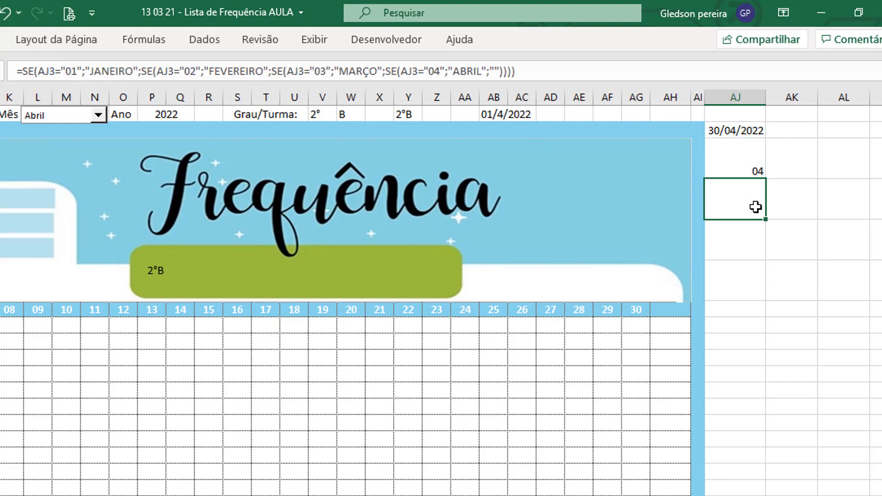
Step: Remove the quotation marks around 04 in the AJ4 formula so that AJ3 is compared with the number 4
{"action": "left_click", "coordinate": [425, 72]}
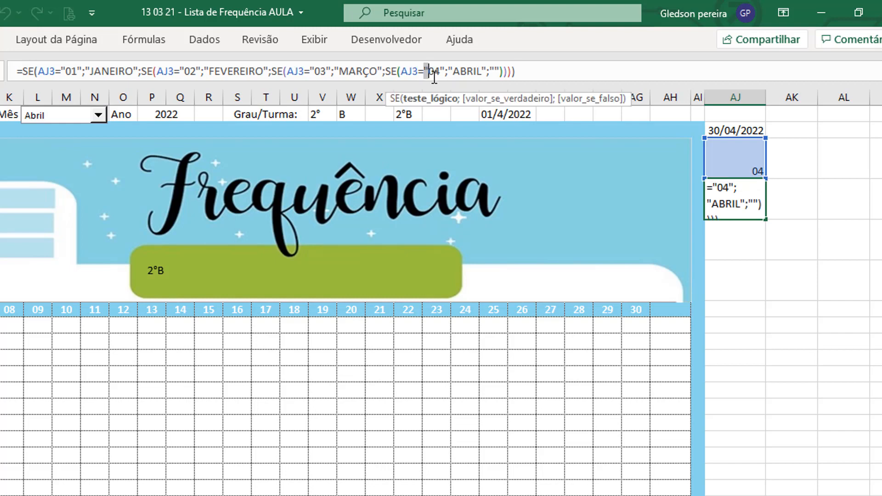
{"action": "key", "text": "BackSpace"}
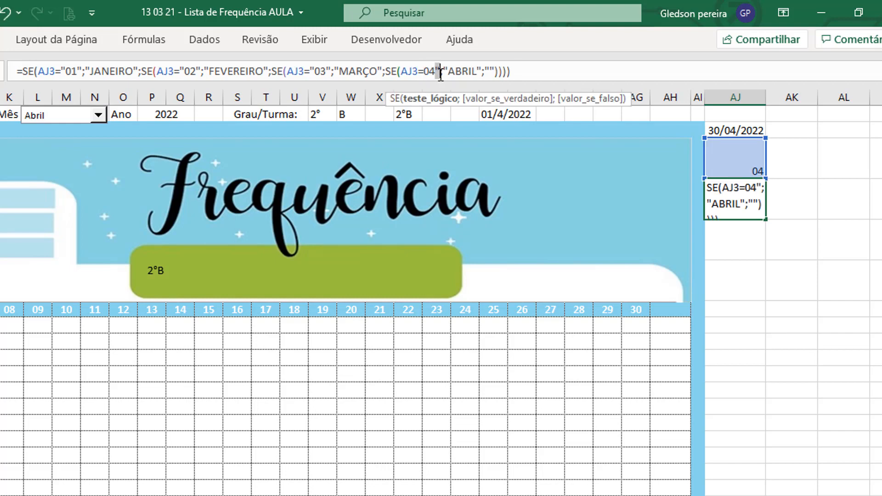
{"action": "key", "text": "Delete"}
{"action": "key", "text": "Return"}
{"action": "left_click", "coordinate": [773, 220]}
{"action": "left_click", "coordinate": [755, 207]}
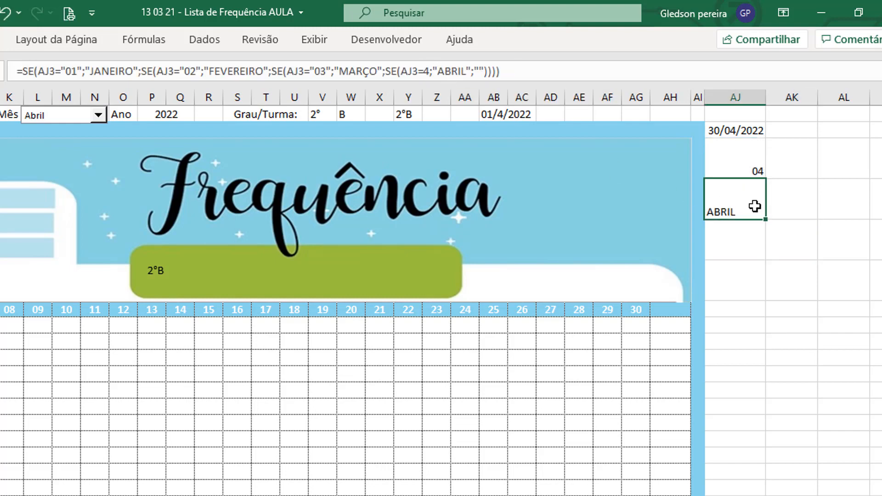
{"action": "left_click", "coordinate": [751, 167]}
{"action": "left_click", "coordinate": [744, 188]}
{"action": "left_click", "coordinate": [744, 171]}
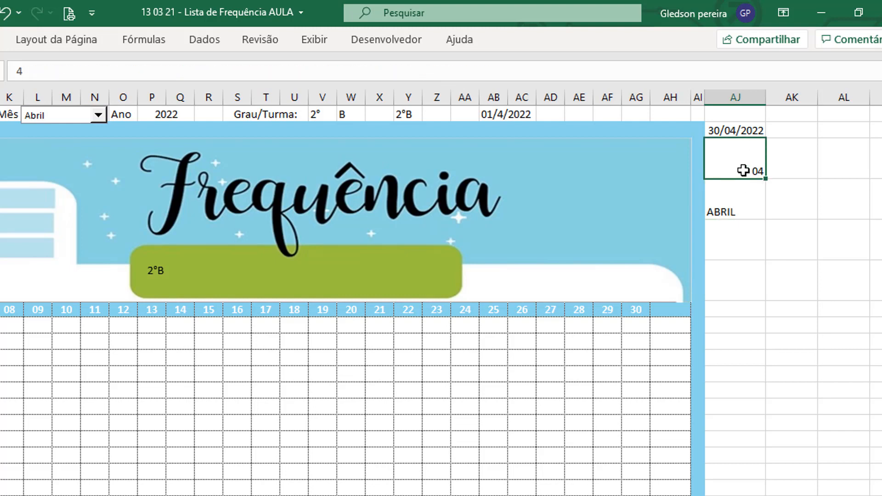
{"action": "left_click", "coordinate": [738, 189]}
{"action": "left_click", "coordinate": [736, 165]}
Step: Remove the quotation marks around 03 in the AJ4 formula so that the MARÇO test uses the number 3
{"action": "left_click", "coordinate": [734, 190]}
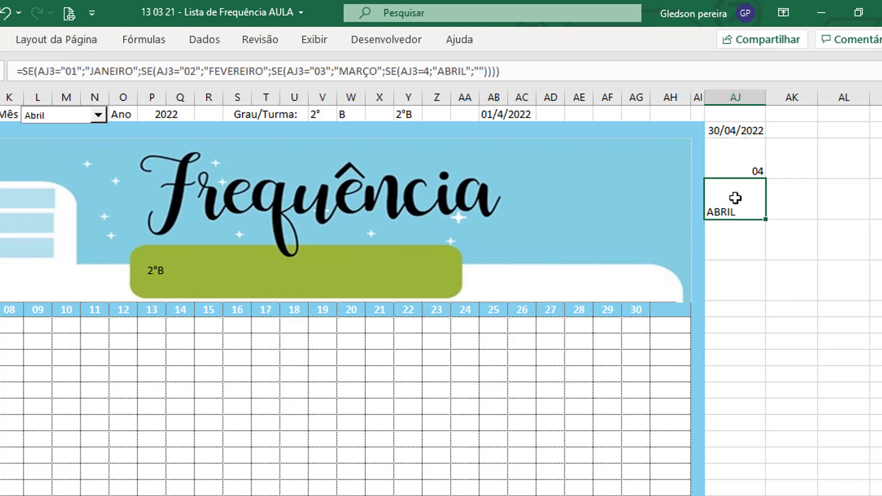
{"action": "left_click", "coordinate": [338, 71]}
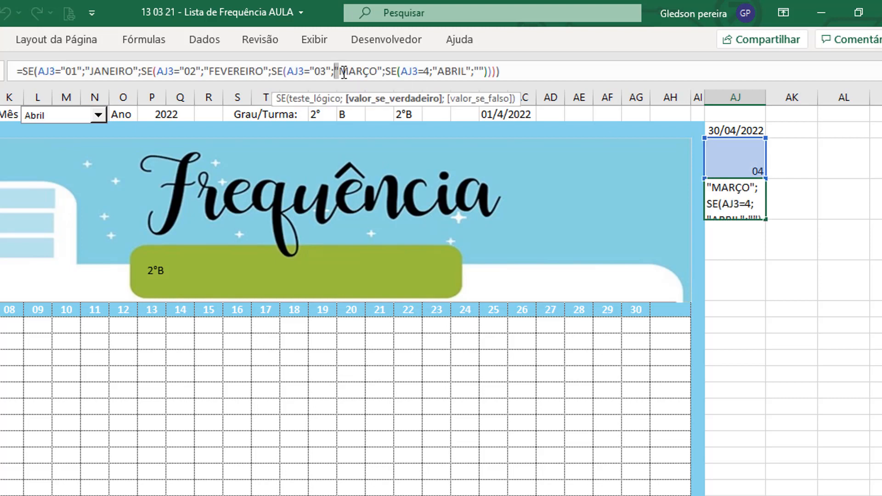
{"action": "left_click", "coordinate": [310, 72]}
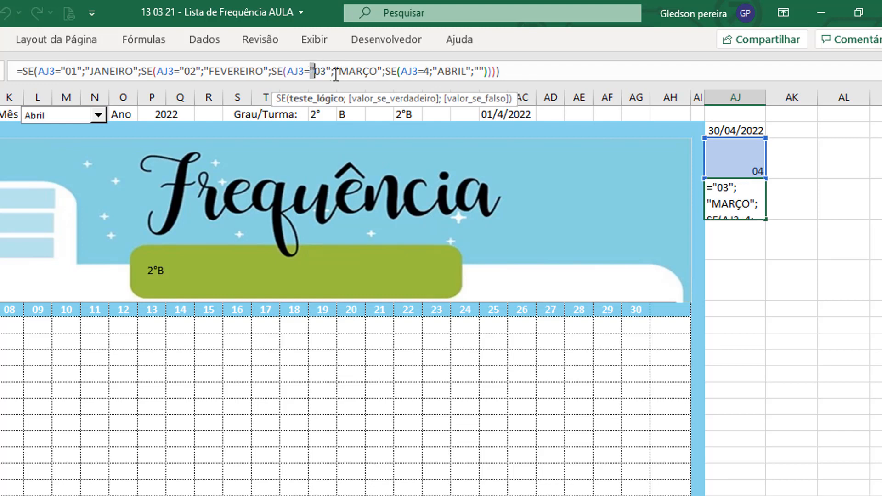
{"action": "left_click", "coordinate": [331, 72]}
{"action": "key", "text": "BackSpace"}
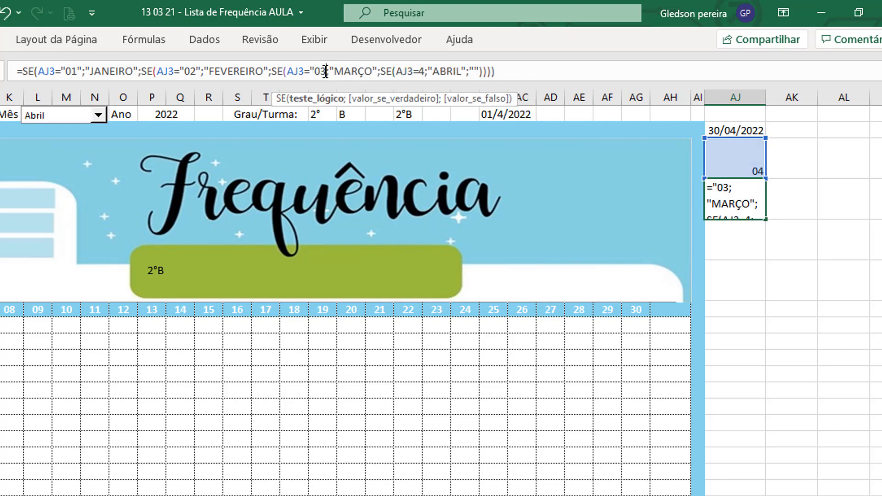
{"action": "left_click", "coordinate": [314, 72]}
{"action": "key", "text": "BackSpace"}
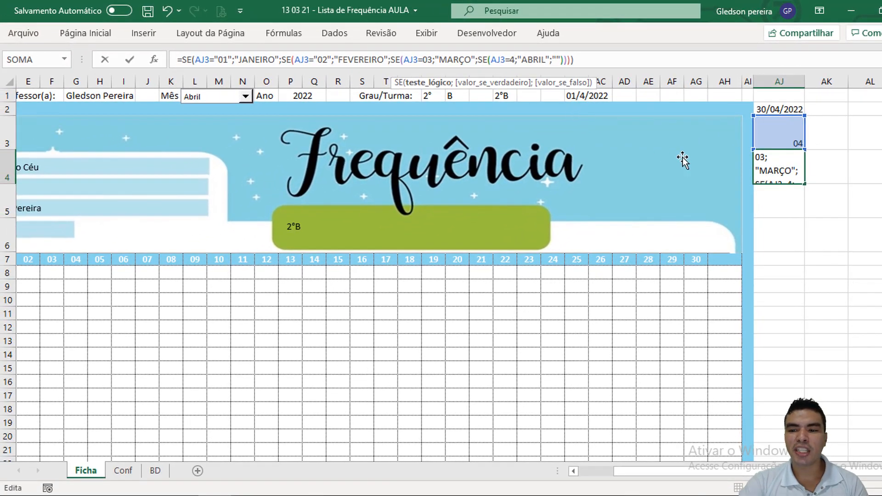
{"action": "key", "text": "Return"}
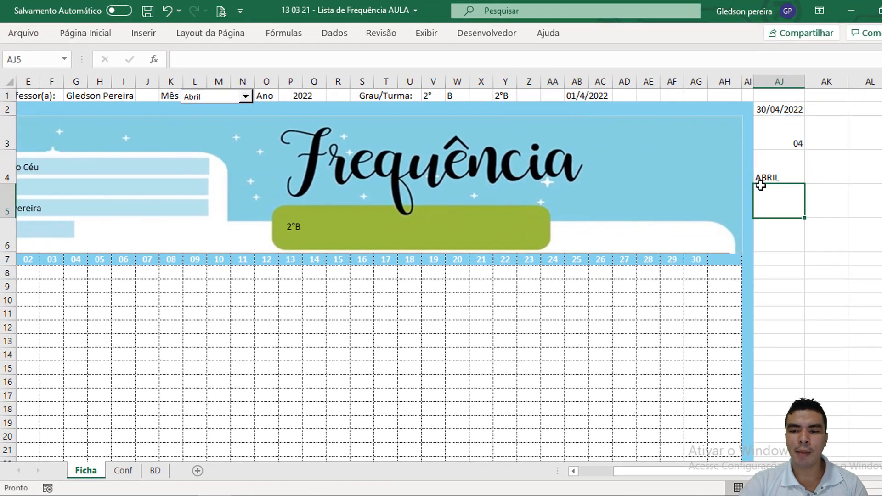
{"action": "left_click", "coordinate": [781, 165]}
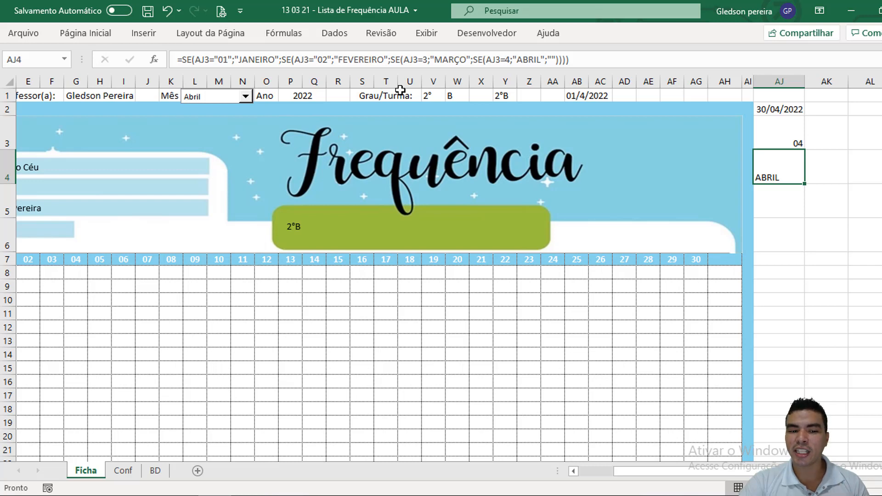
Step: Relink the text box on the green banner to cell AJ4 with the reference =$AJ$4
{"action": "left_click", "coordinate": [316, 226]}
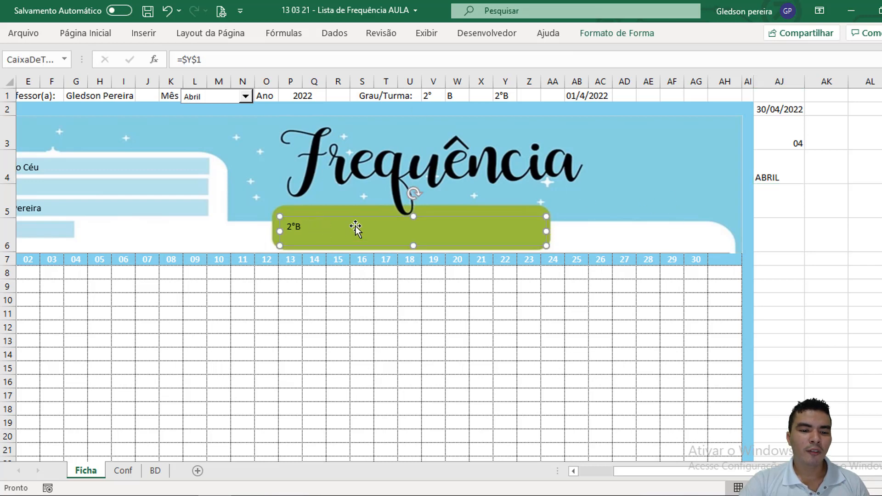
{"action": "left_click_drag", "start_coordinate": [214, 60], "coordinate": [170, 65]}
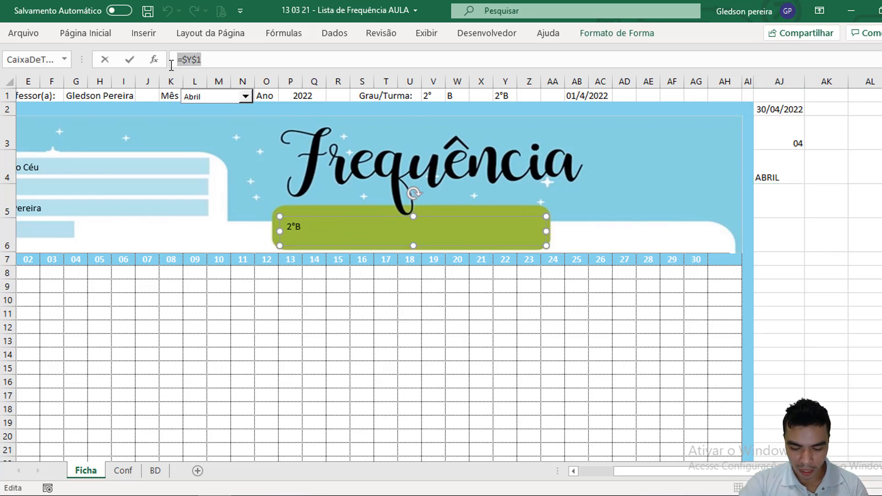
{"action": "type", "text": "="}
{"action": "left_click", "coordinate": [768, 174]}
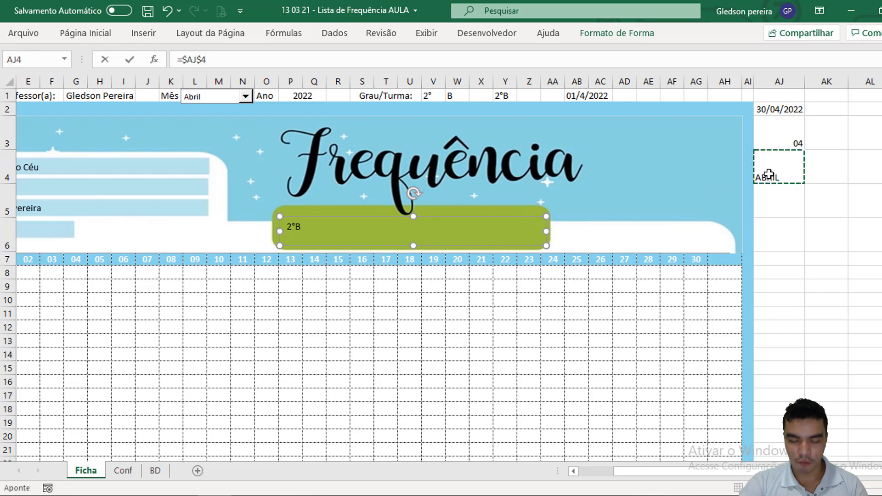
{"action": "key", "text": "Return"}
Step: Center the banner's month text horizontally and vertically and set its font size to 36
{"action": "left_click", "coordinate": [65, 35]}
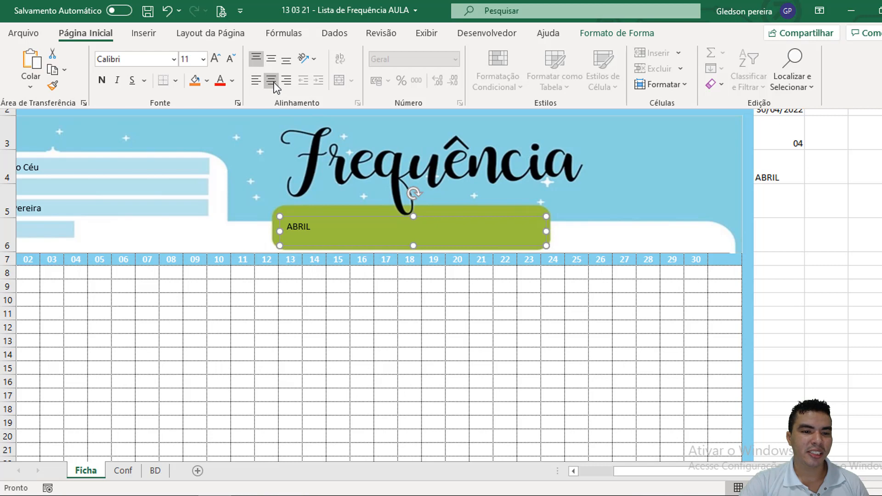
{"action": "left_click", "coordinate": [305, 229]}
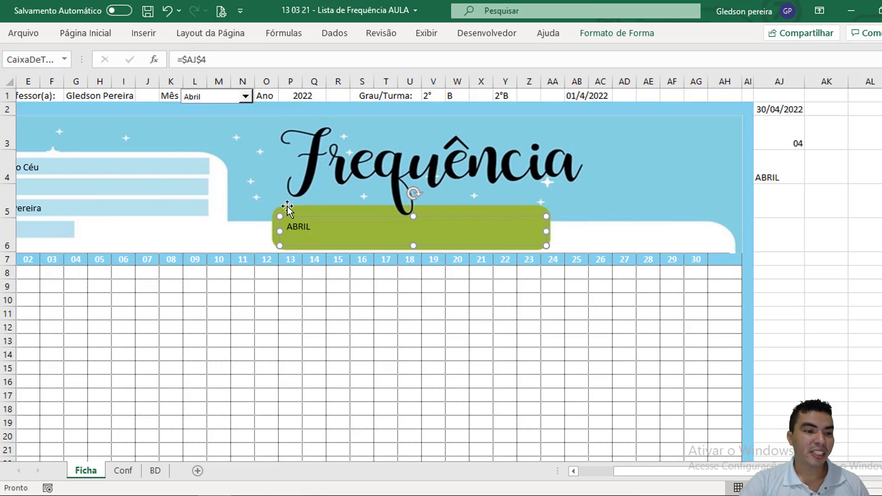
{"action": "left_click", "coordinate": [65, 33]}
{"action": "left_click", "coordinate": [270, 84]}
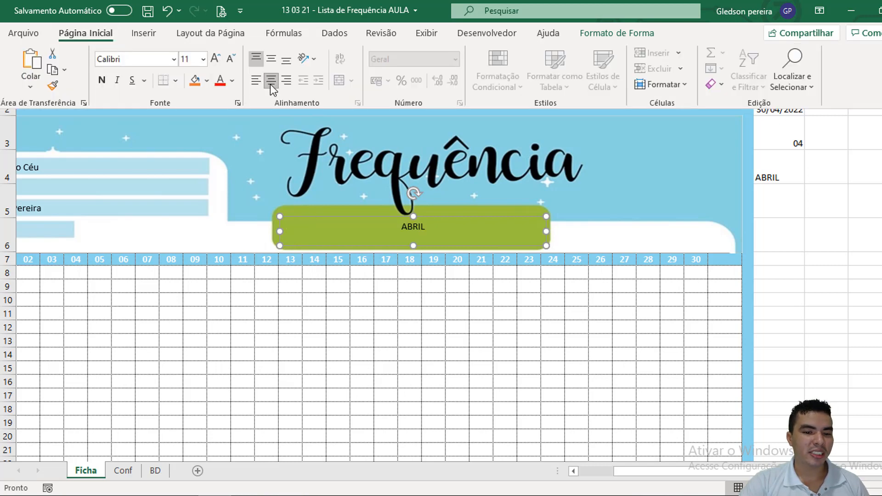
{"action": "left_click", "coordinate": [214, 63]}
{"action": "left_click", "coordinate": [213, 62]}
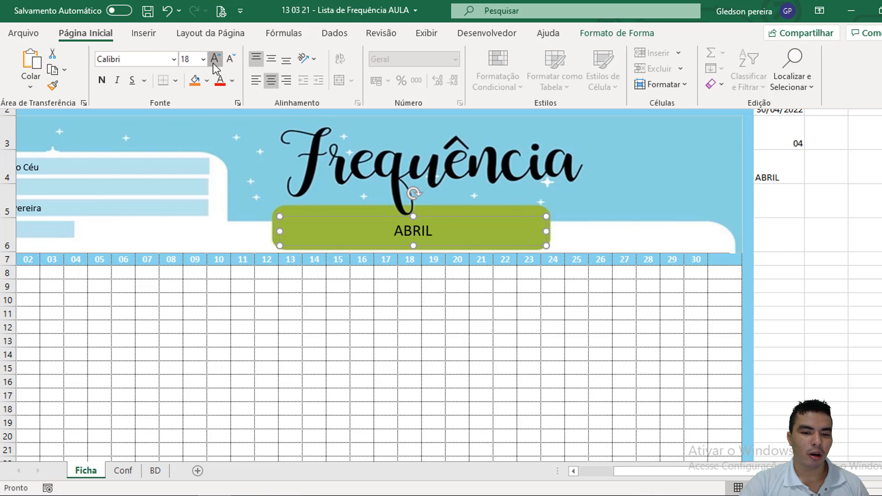
{"action": "left_click", "coordinate": [213, 62]}
{"action": "left_click", "coordinate": [213, 62]}
{"action": "left_click", "coordinate": [213, 63]}
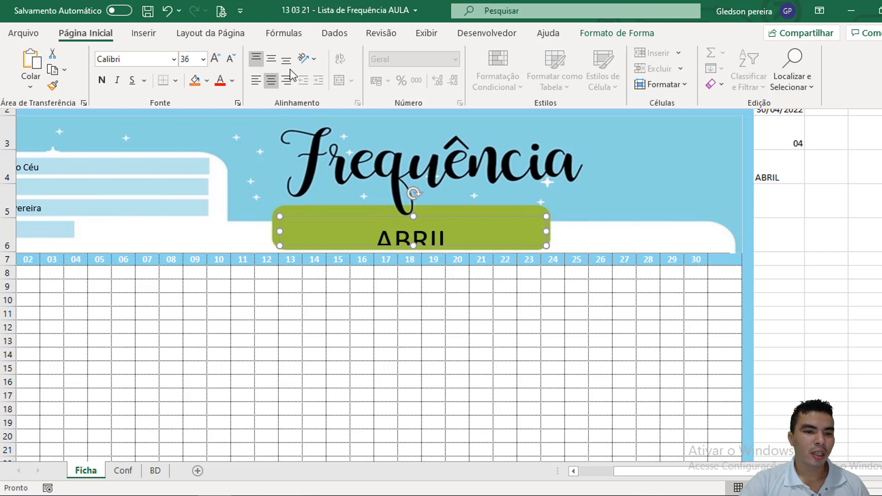
{"action": "left_click", "coordinate": [271, 58]}
{"action": "left_click", "coordinate": [800, 288]}
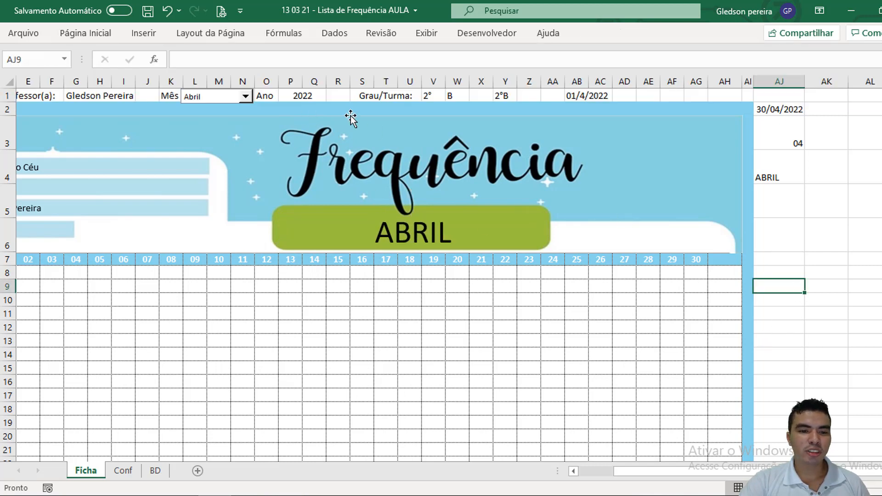
Step: Choose Janeiro as the month and remove the quotation marks around 01 and 02 in the AJ4 formula
{"action": "left_click", "coordinate": [245, 96]}
{"action": "left_click", "coordinate": [234, 109]}
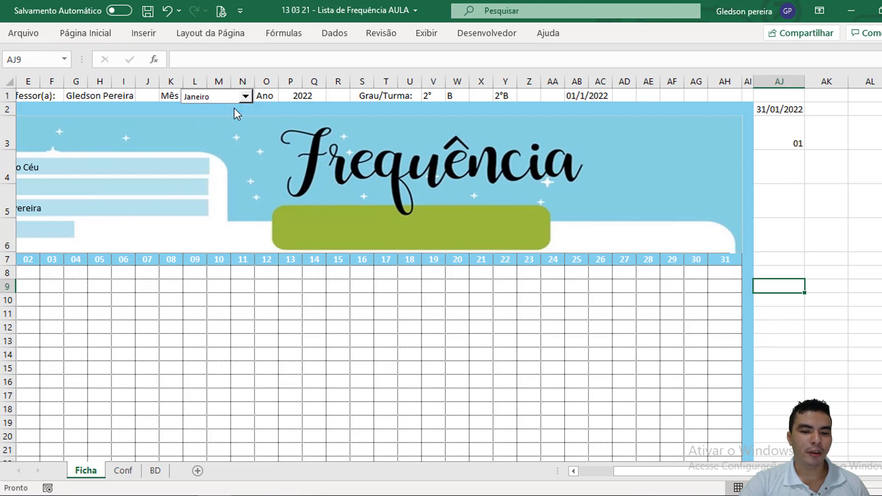
{"action": "left_click", "coordinate": [780, 168]}
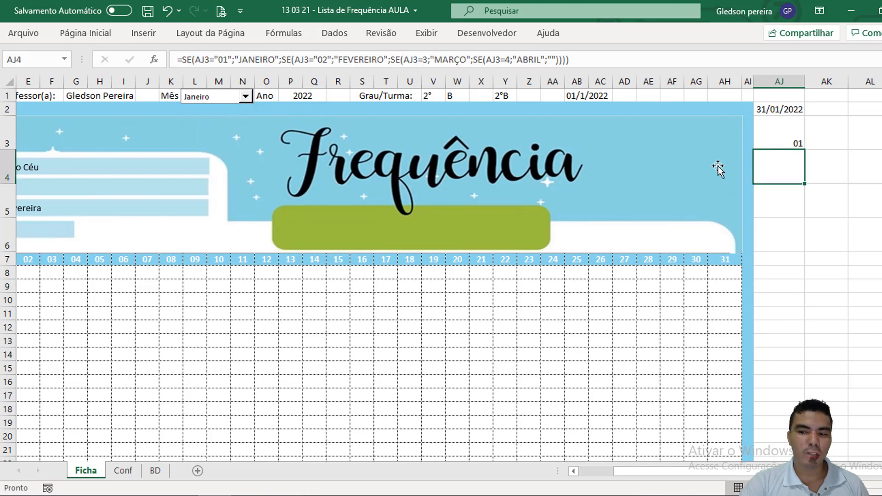
{"action": "left_click", "coordinate": [220, 60]}
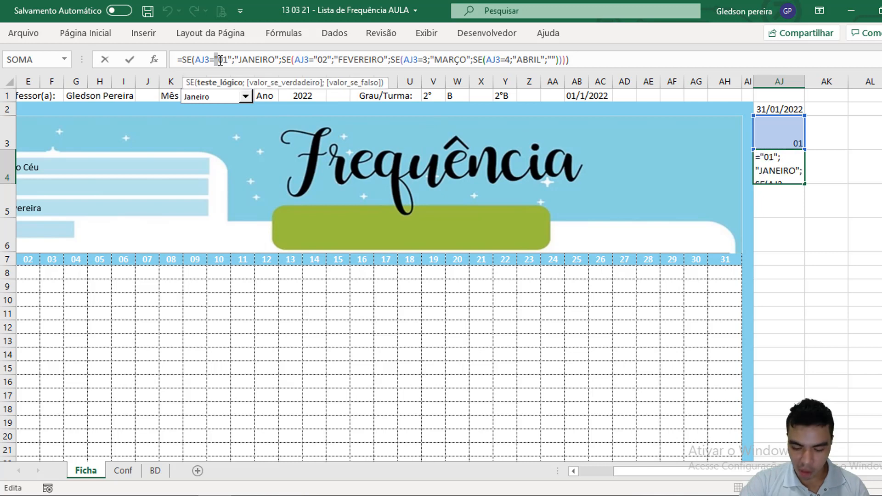
{"action": "key", "text": "BackSpace"}
{"action": "left_click", "coordinate": [227, 60]}
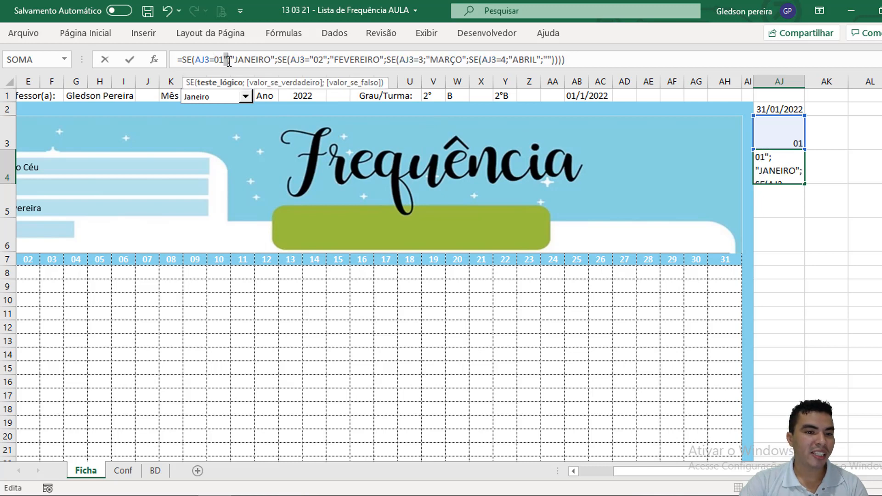
{"action": "key", "text": "BackSpace"}
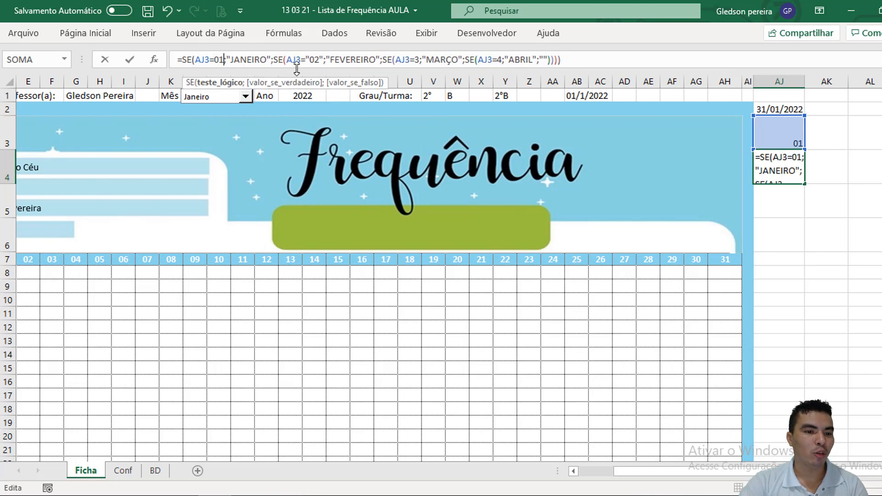
{"action": "left_click", "coordinate": [309, 60]}
{"action": "key", "text": "BackSpace"}
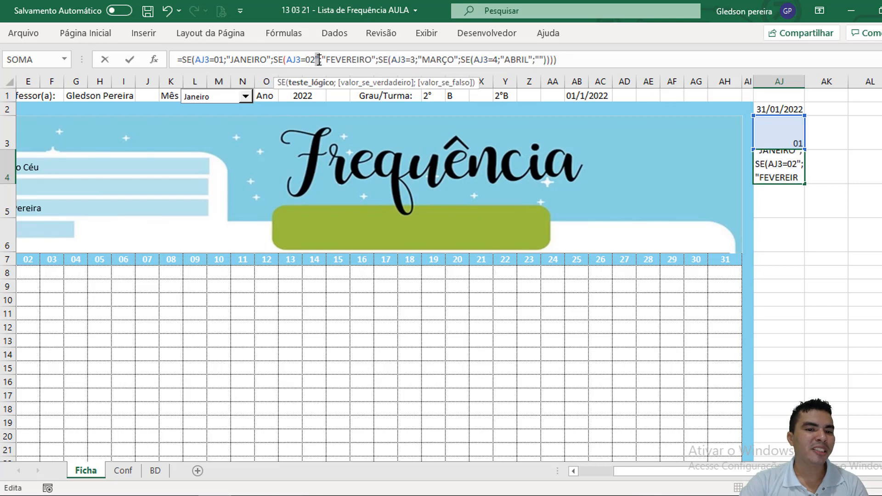
{"action": "left_click", "coordinate": [321, 60]}
{"action": "key", "text": "BackSpace"}
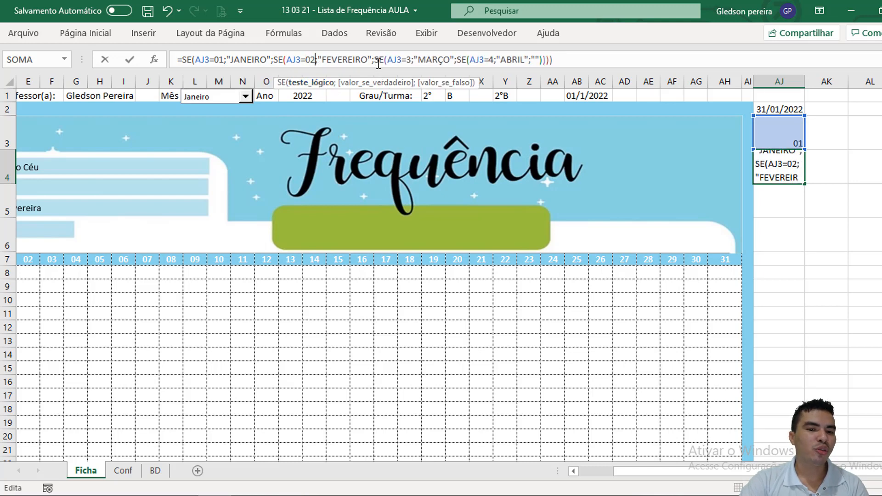
{"action": "key", "text": "Return"}
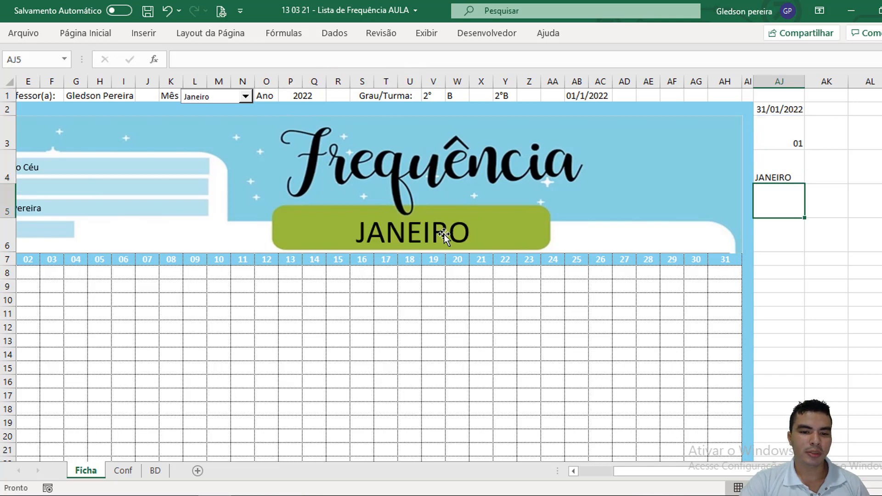
Step: Test the banner by switching the month to Fevereiro, Março and back to Fevereiro, ending at the sheet's first columns
{"action": "left_click", "coordinate": [245, 96]}
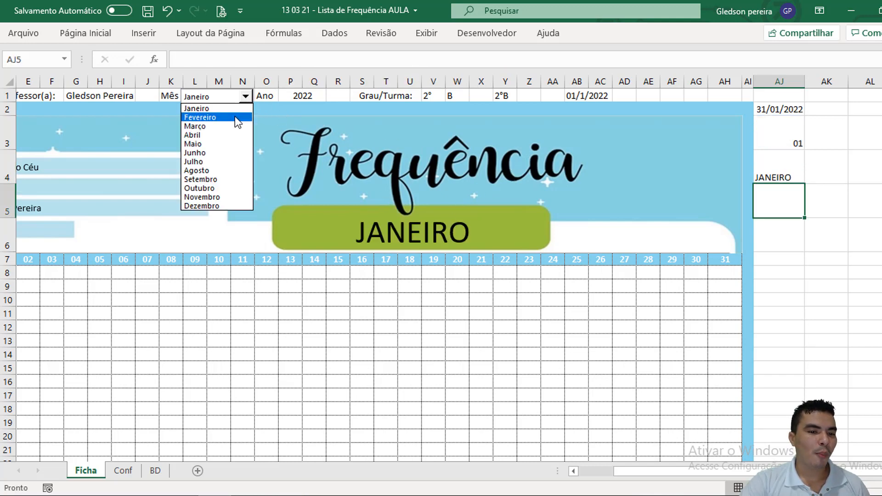
{"action": "left_click", "coordinate": [235, 116]}
{"action": "left_click", "coordinate": [246, 96]}
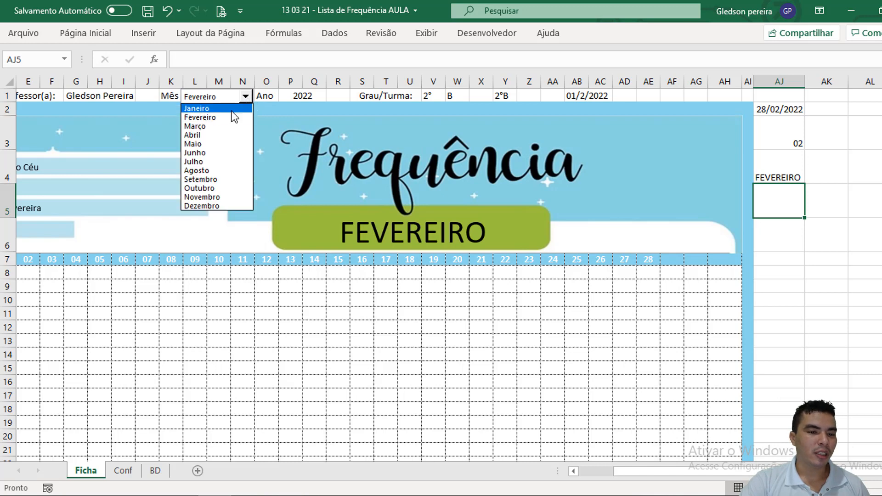
{"action": "left_click", "coordinate": [225, 127]}
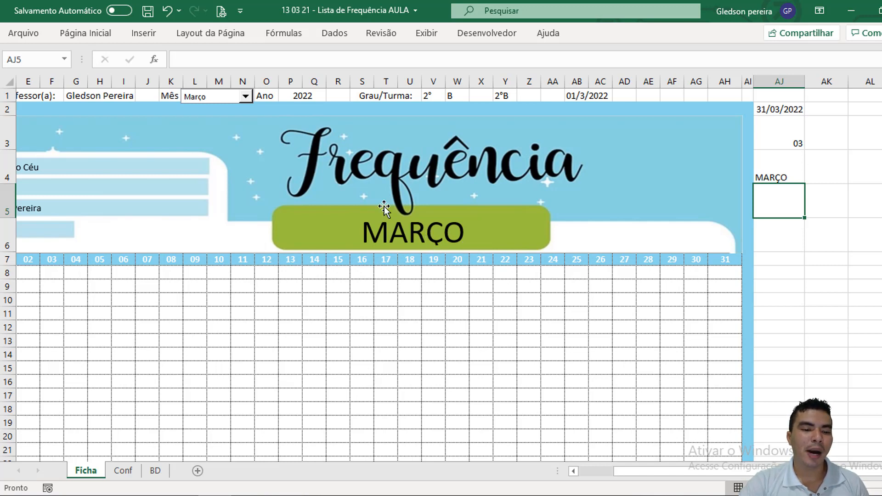
{"action": "left_click", "coordinate": [245, 96]}
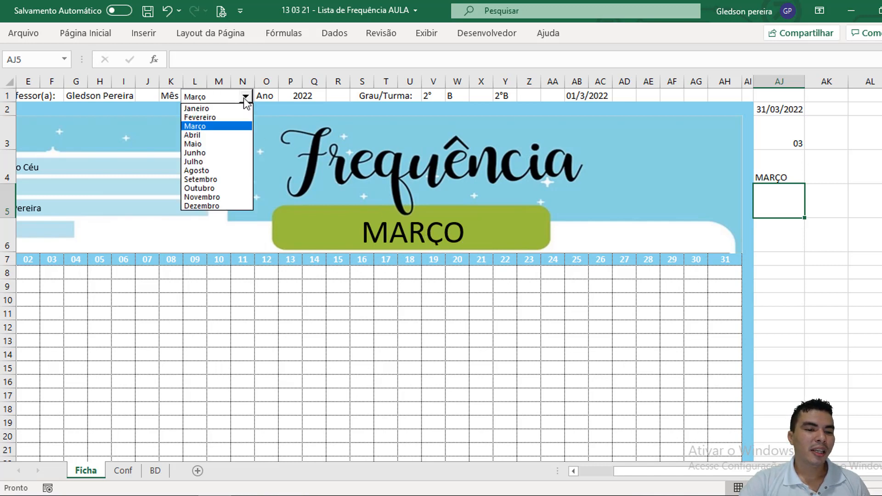
{"action": "left_click", "coordinate": [224, 117]}
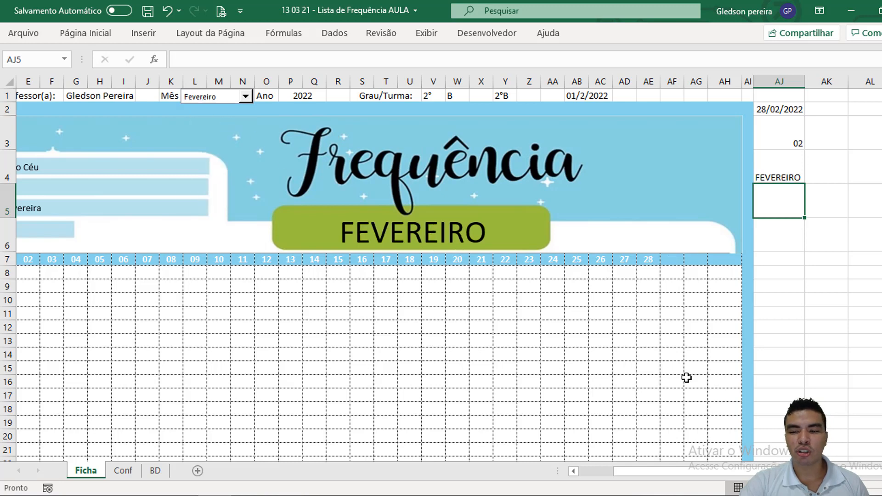
{"action": "left_click_drag", "start_coordinate": [678, 471], "coordinate": [616, 478]}
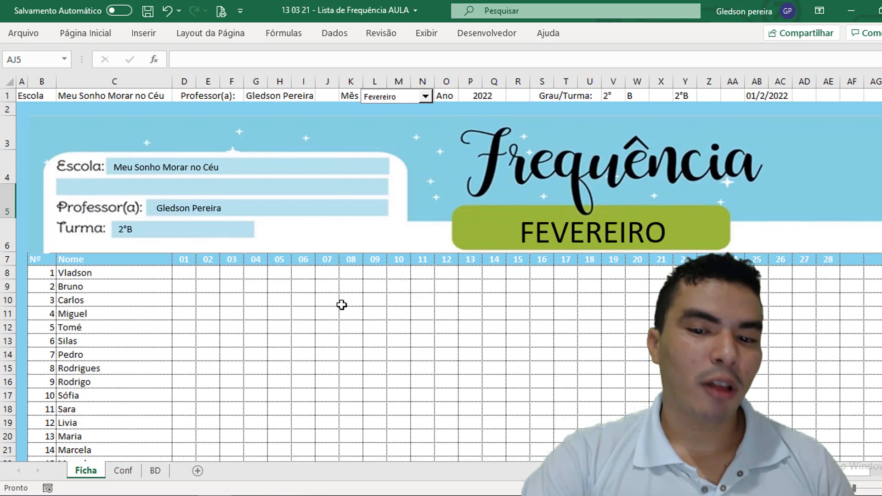